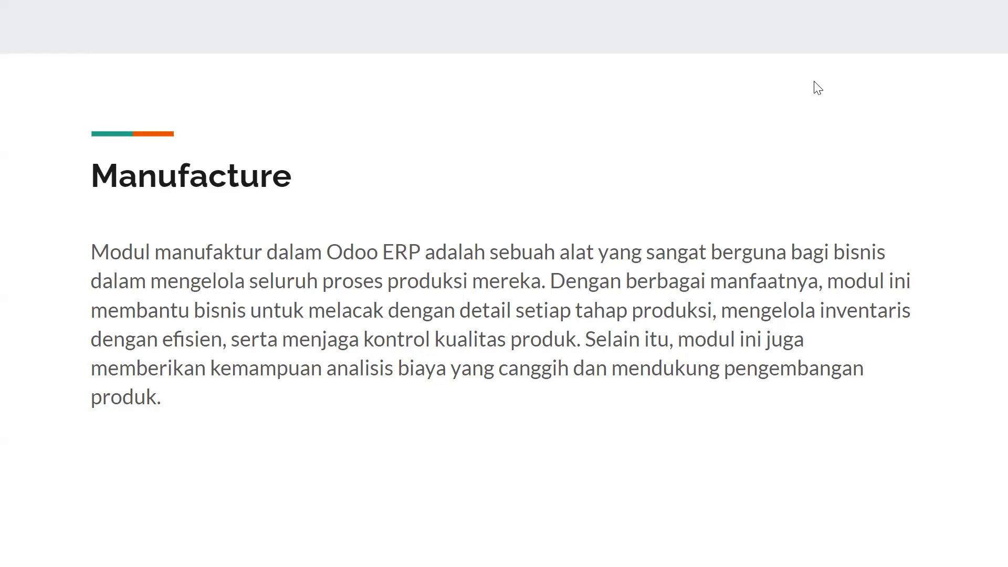
Step: Advance to the Fitur-Fitur Manufacture slide listing multiple BoM, kit BoM, by-products and unbuild orders
key("Right")
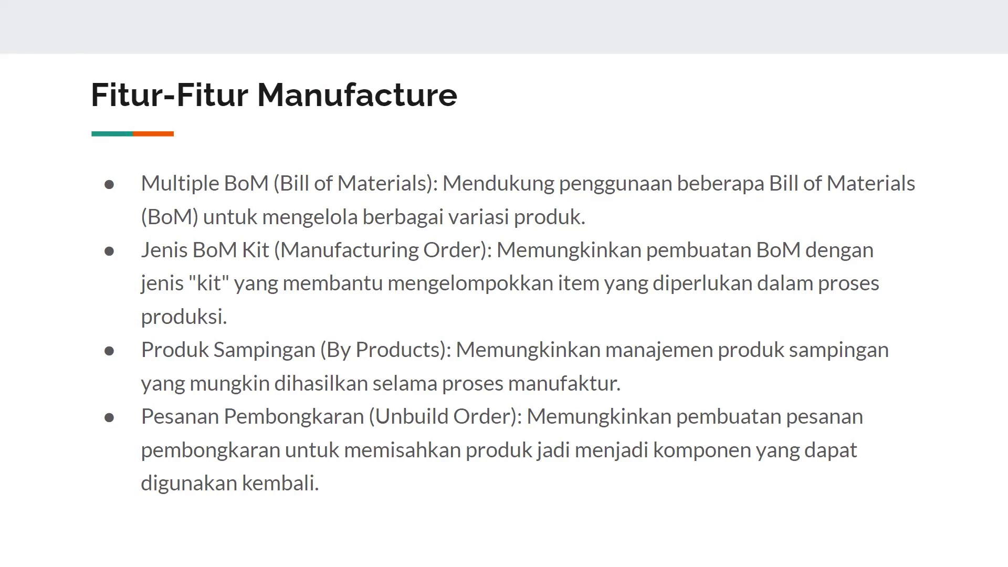
Step: Advance to the next feature slide, heading toward the Profil Perusahaan slide
key("Right")
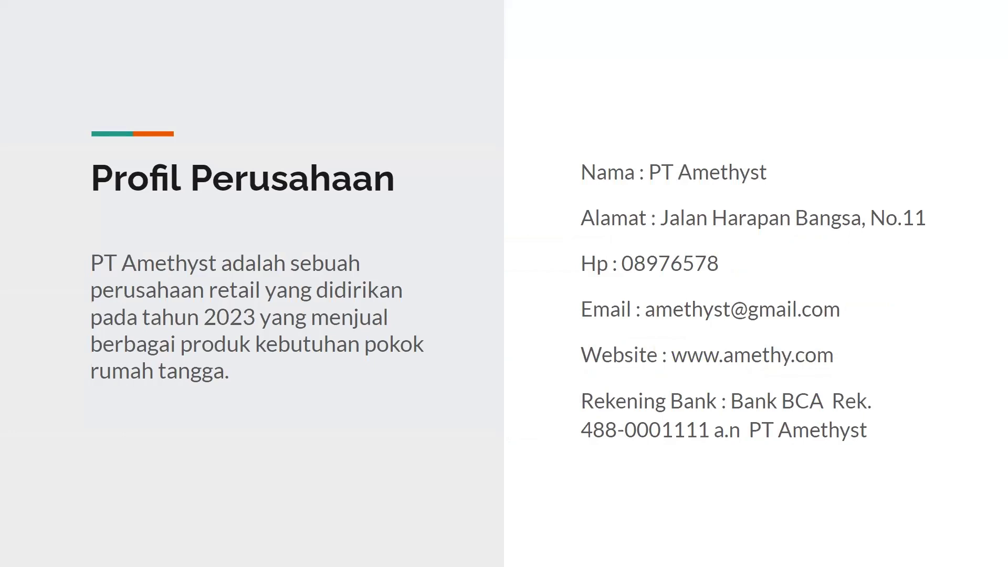
Step: Show the Skenario slide with the FG_78236 Table Kit order table at Rp. 320.000
key("Right")
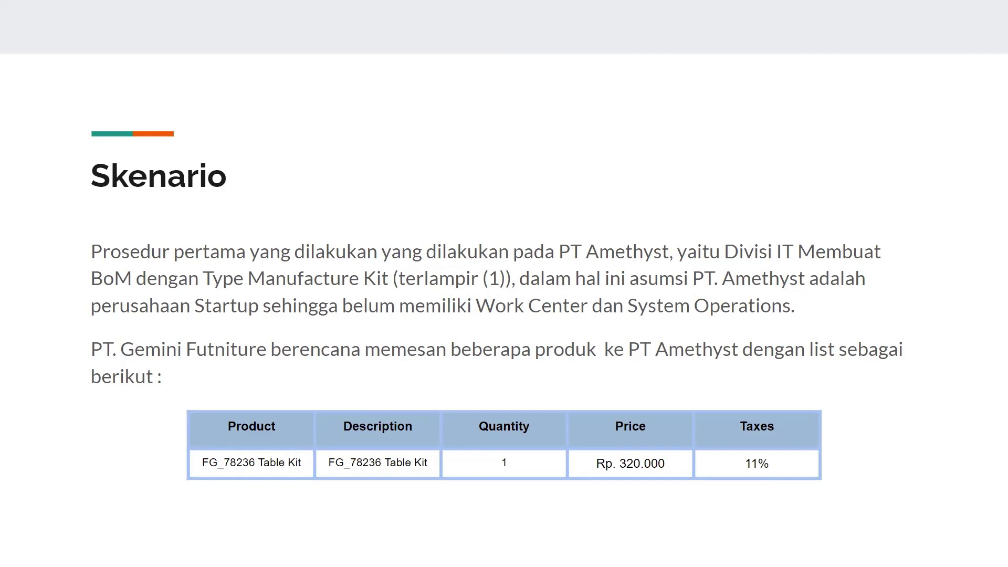
Step: Step through the Skenario slides, past the BOM-FURN-002 Table Top BoM table, to Role User
key("Right")
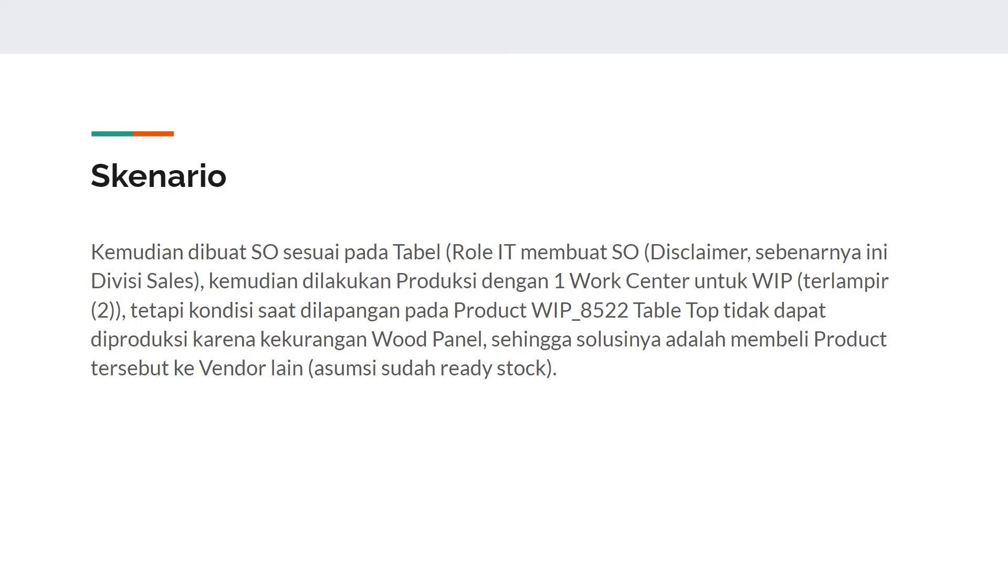
key("Right")
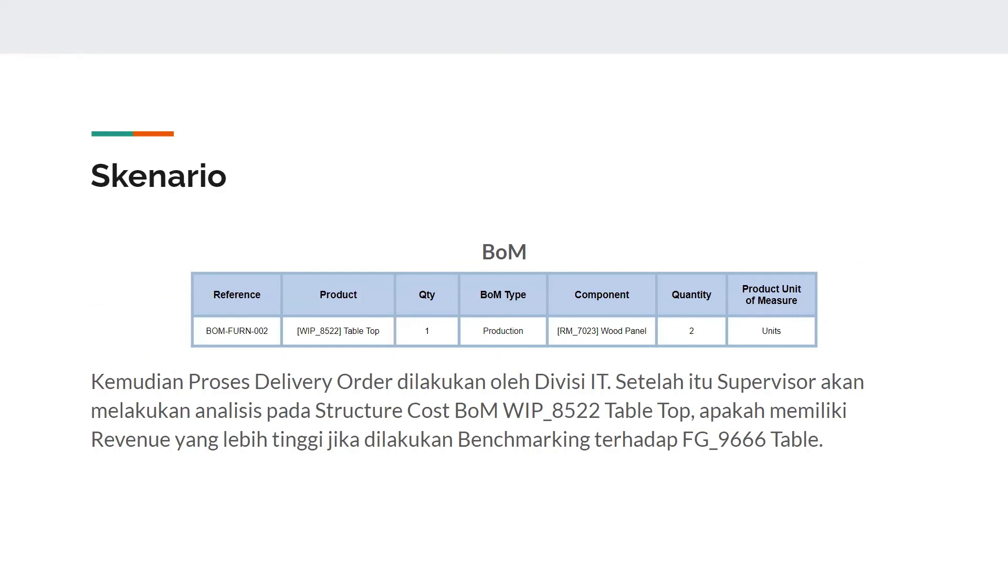
key("Right")
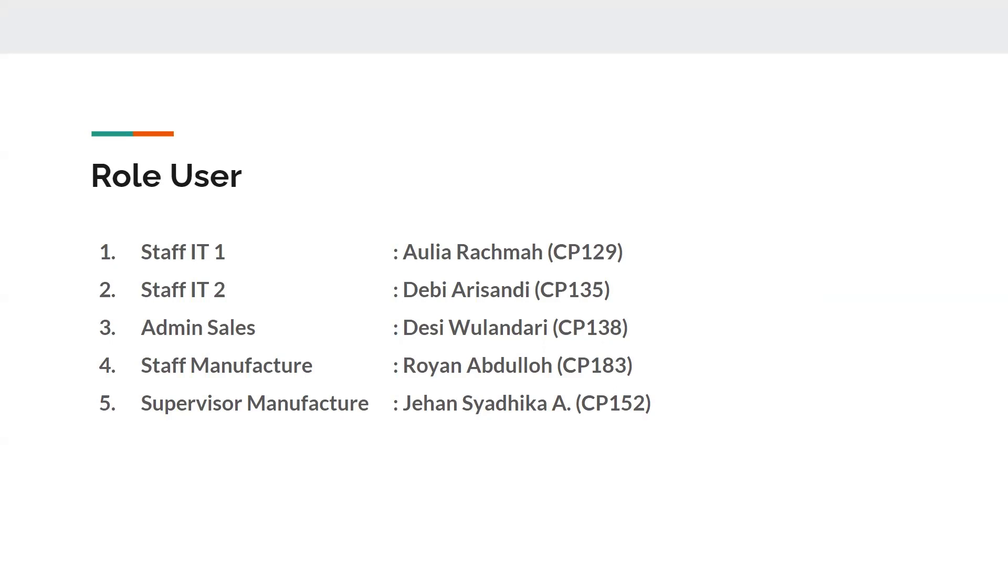
Step: Advance past the final Role User slide to leave the presentation
key("Right")
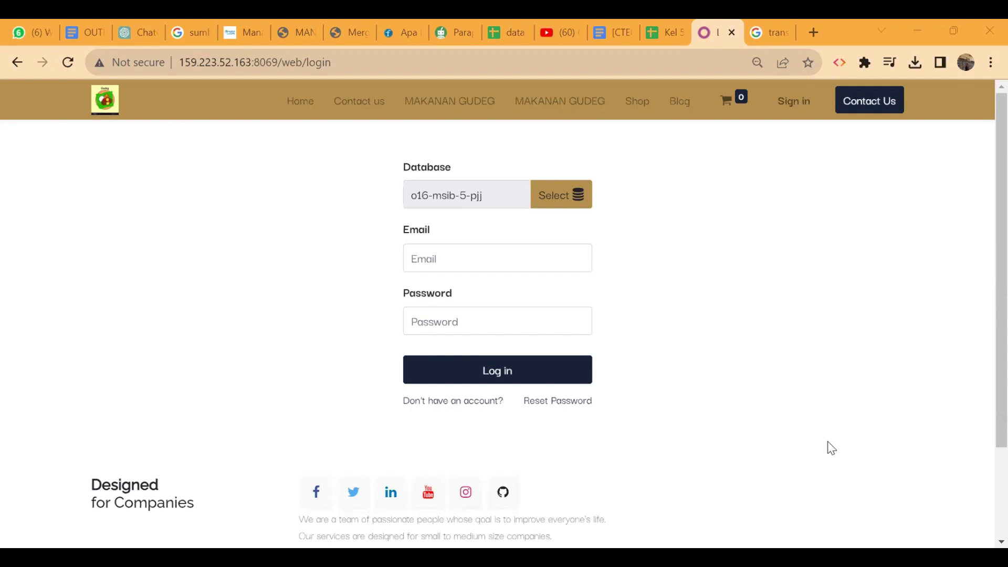
left_click(661, 25)
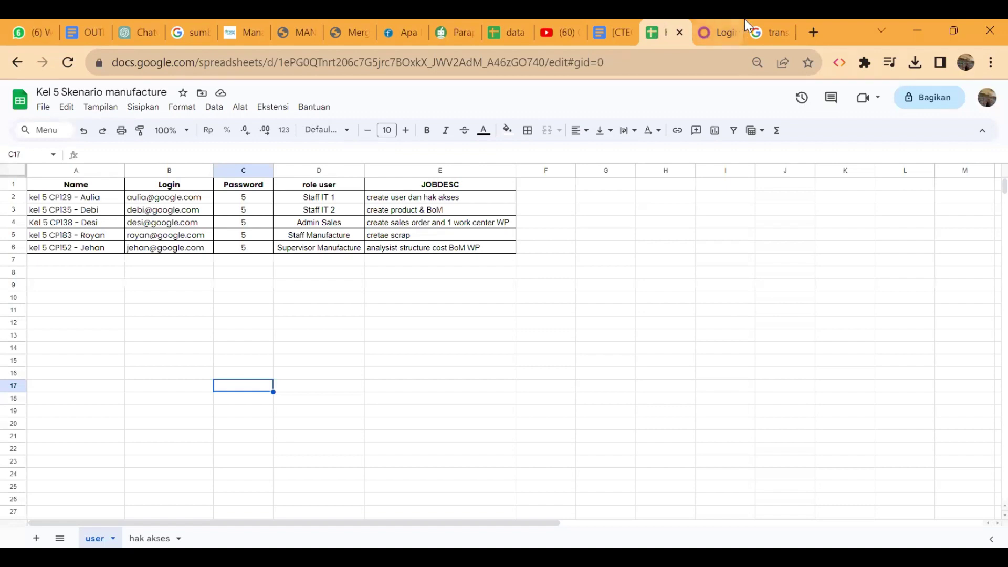
left_click(713, 25)
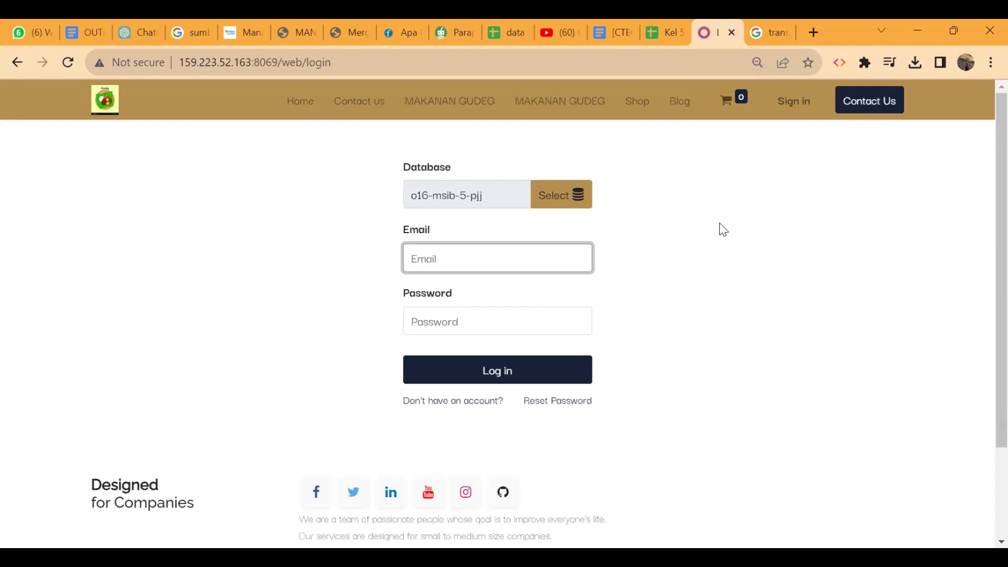
type("admin")
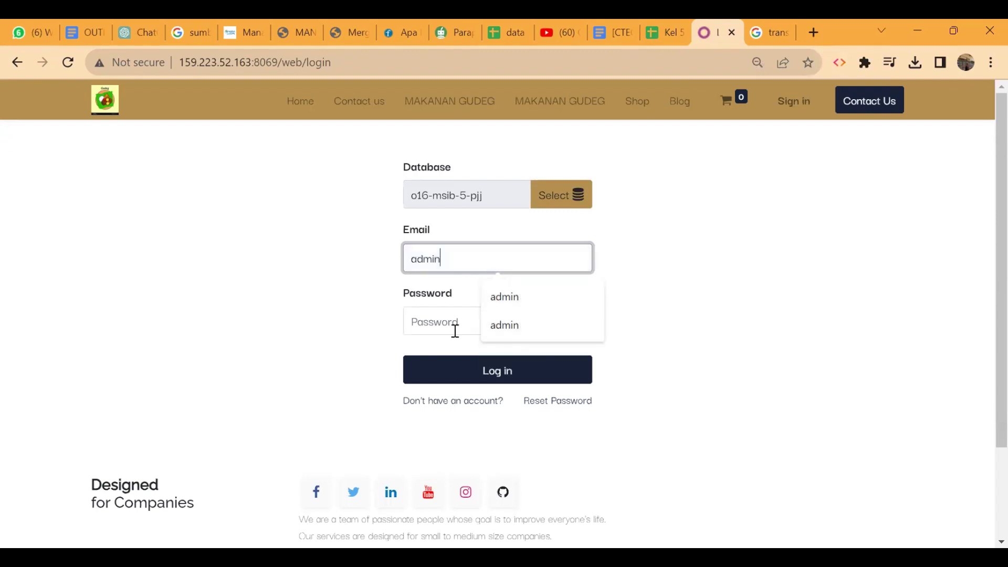
left_click(446, 331)
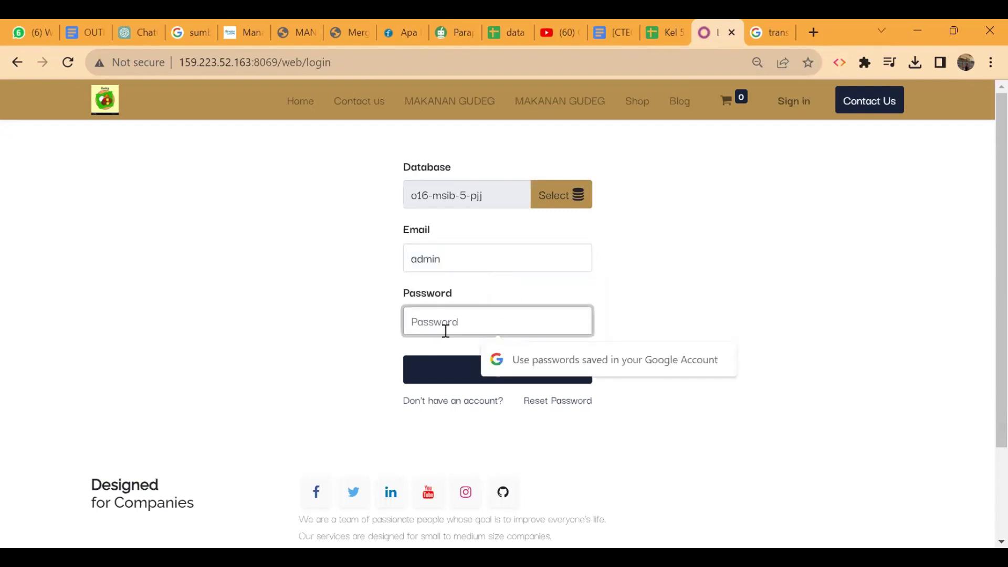
type("admin")
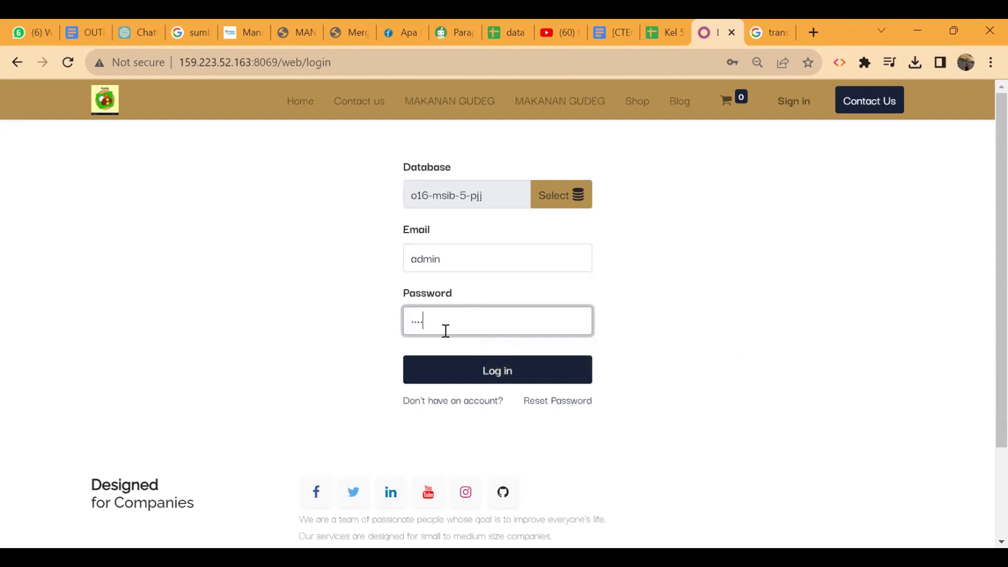
key("Return")
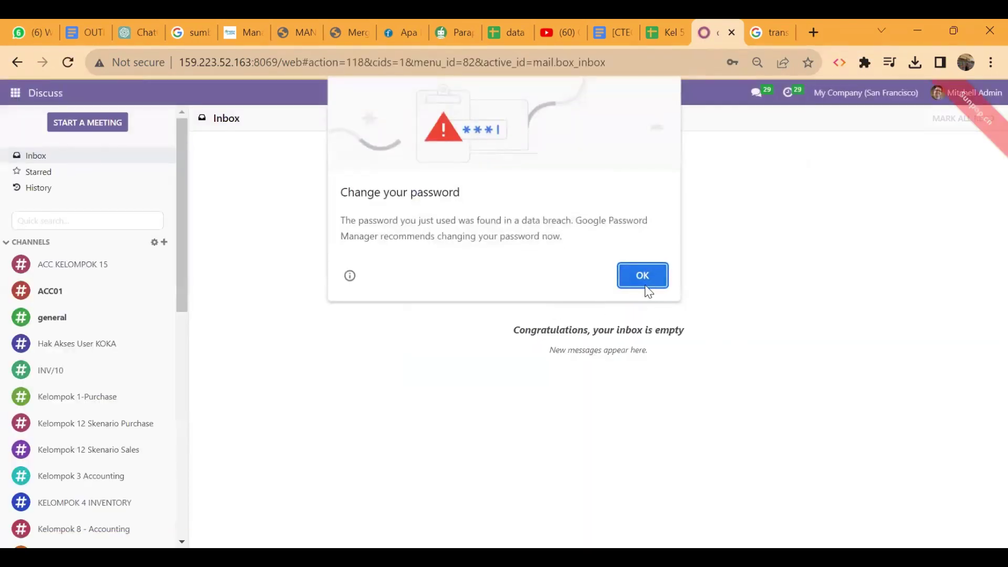
left_click(645, 277)
Step: Open the Users list from the Settings app, showing 273 users
left_click(15, 93)
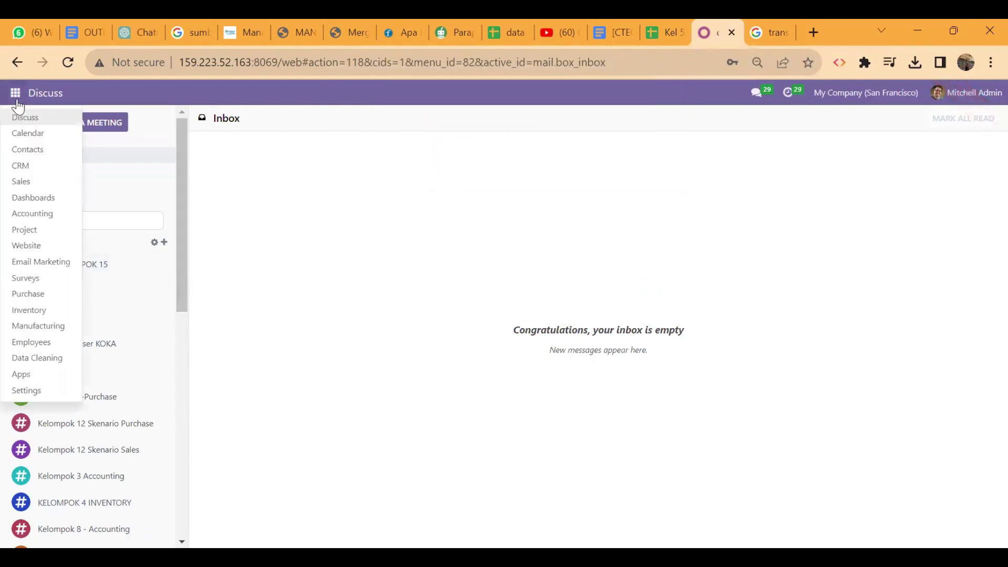
left_click(37, 391)
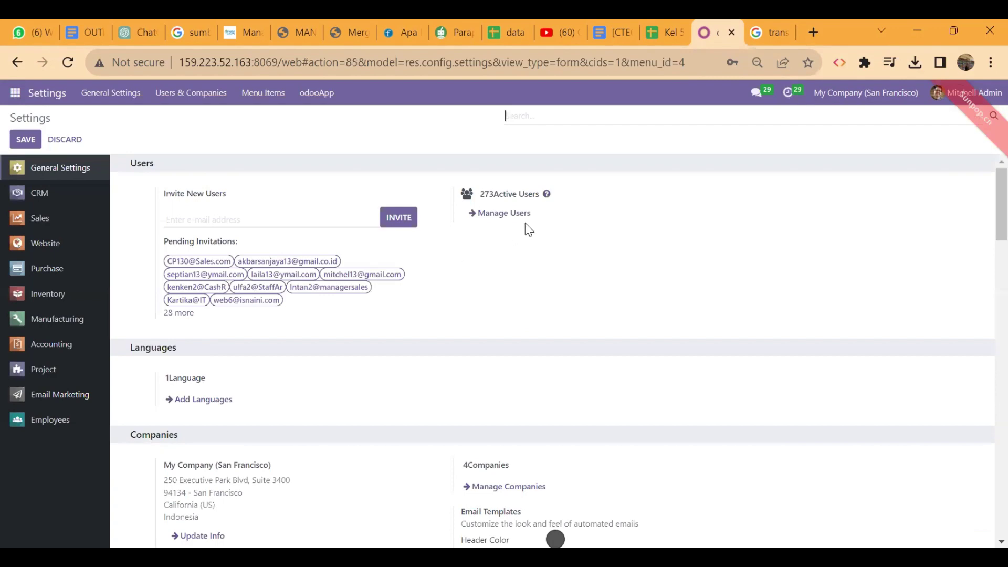
left_click(517, 215)
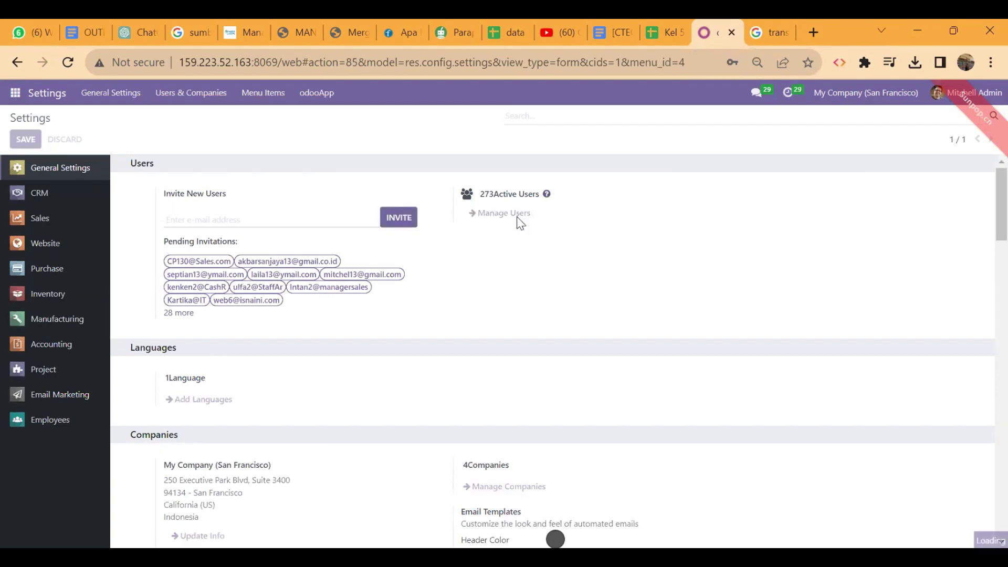
left_click(631, 140)
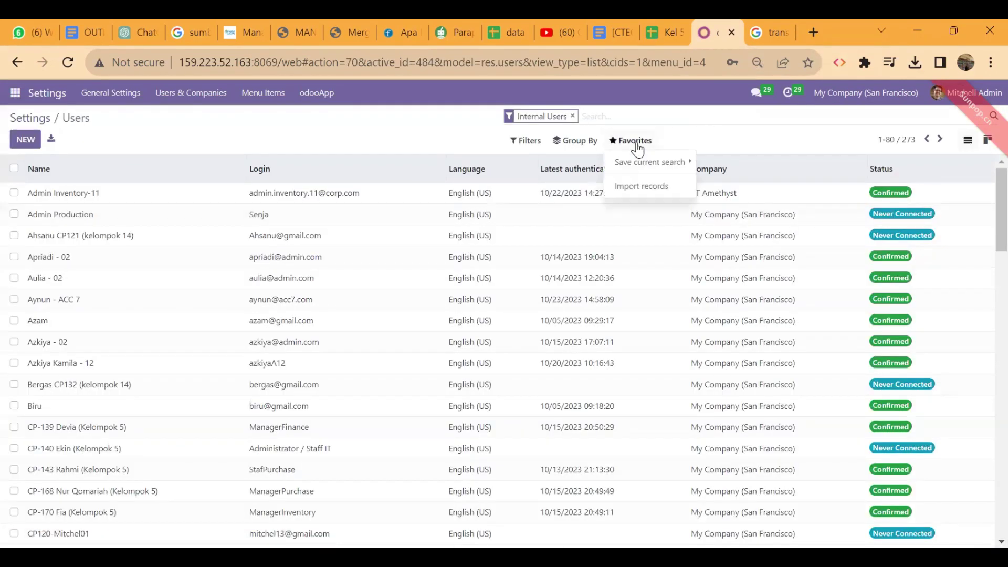
Step: Import the five users from Kel 5 Skenario manufacture.xlsx, testing the data before importing
left_click(666, 190)
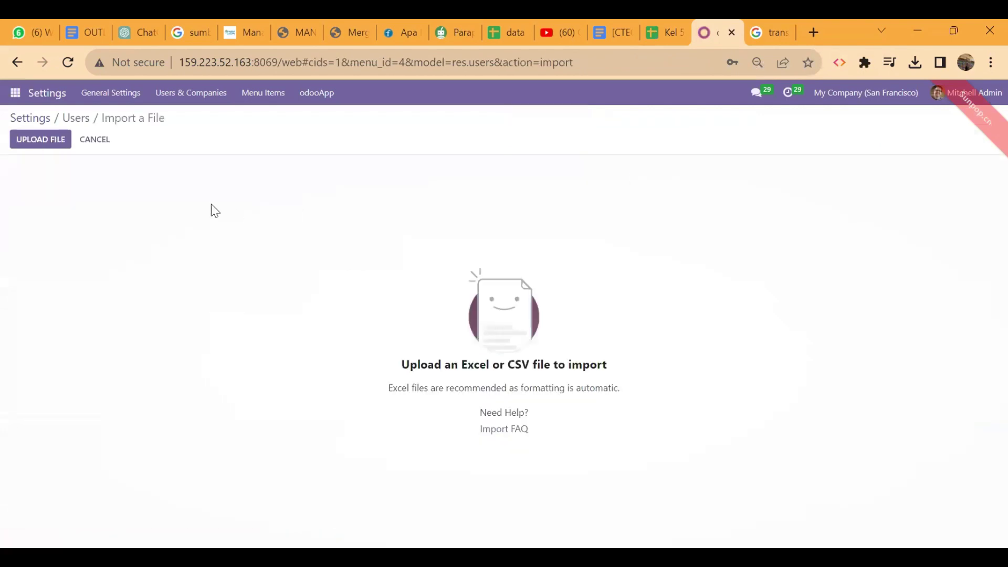
left_click(55, 141)
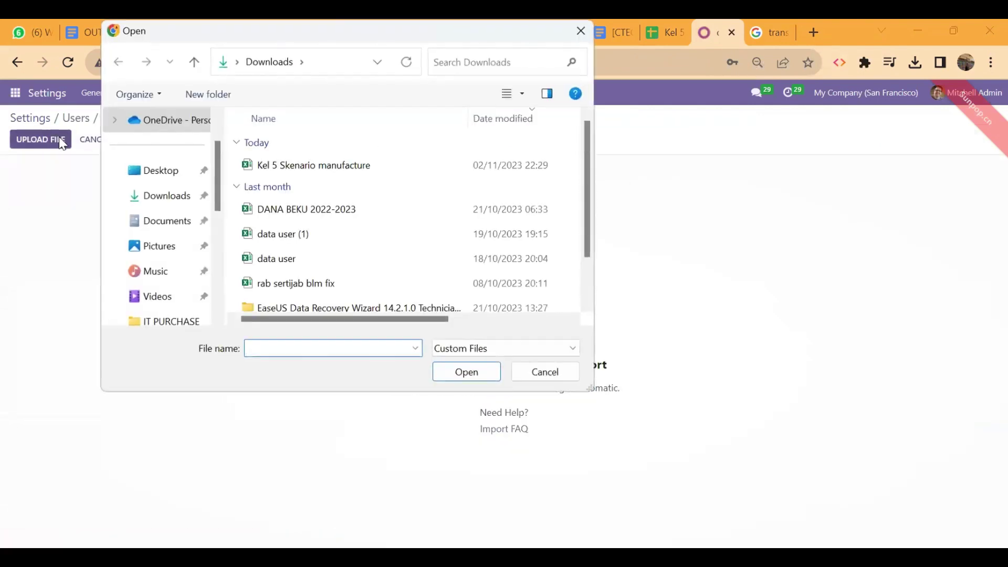
left_click(310, 169)
left_click(465, 374)
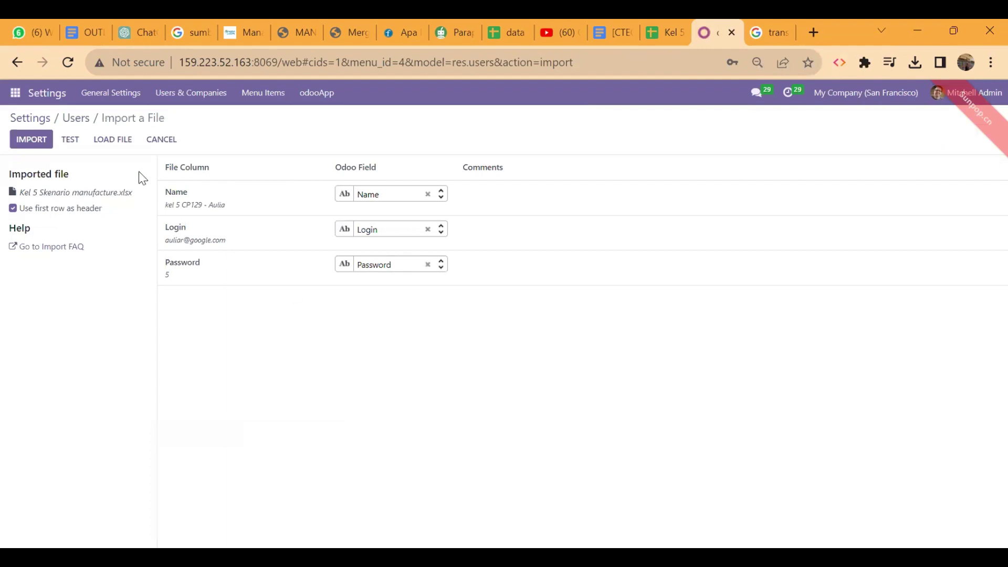
left_click(76, 148)
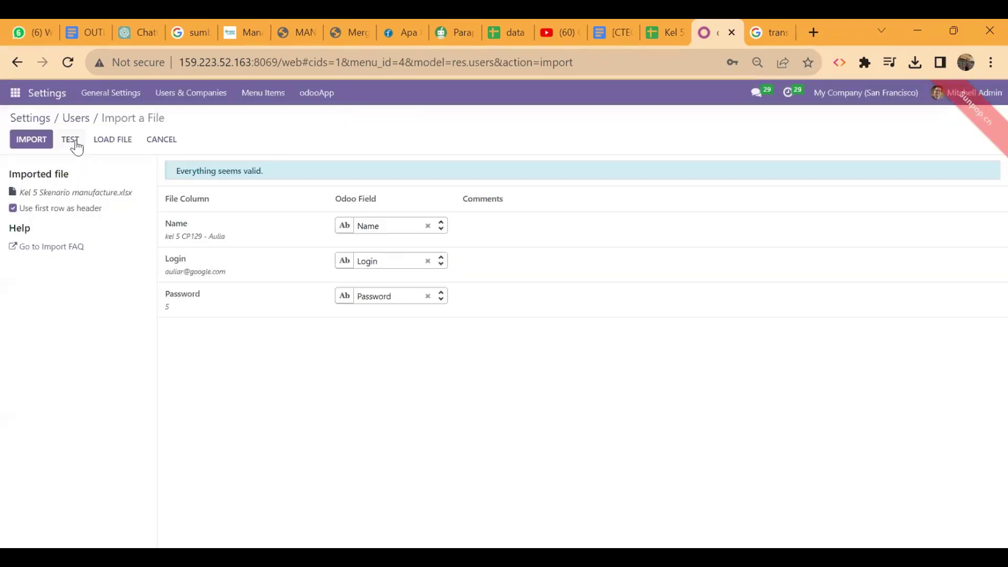
left_click(42, 140)
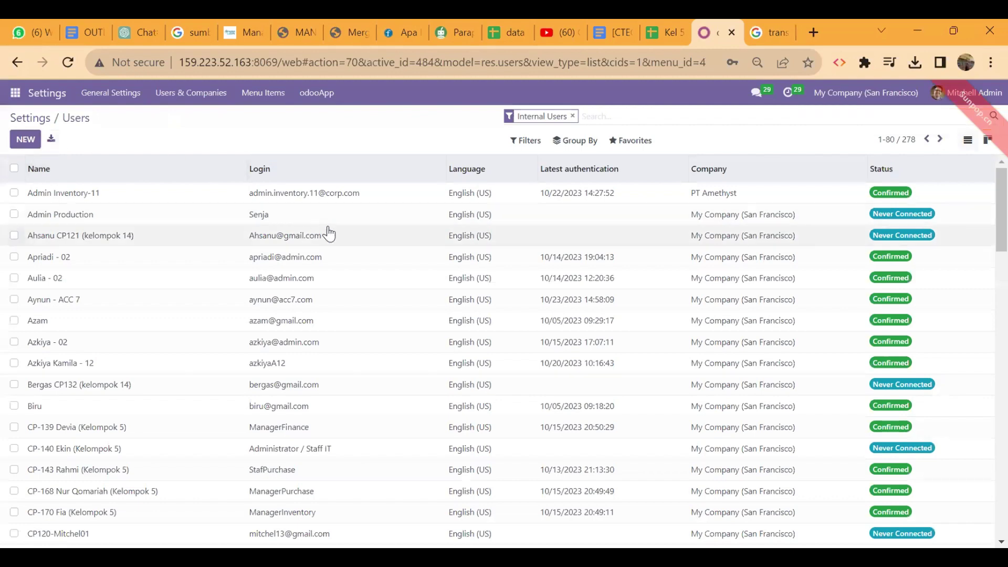
Step: Filter the Users list by 'kel 5' and check the hak akses sheet in Google Sheets
type("kel 5")
key("Return")
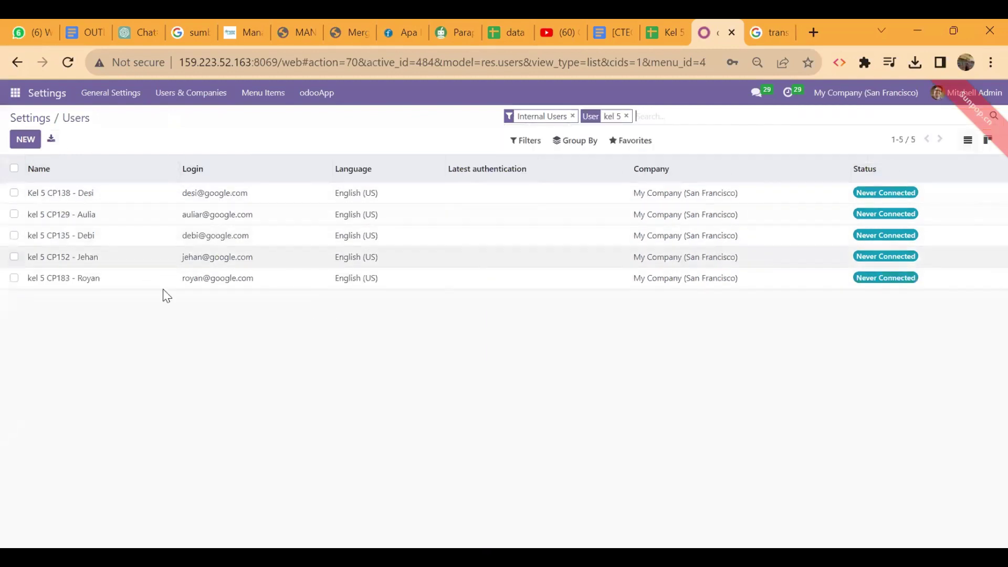
left_click(660, 26)
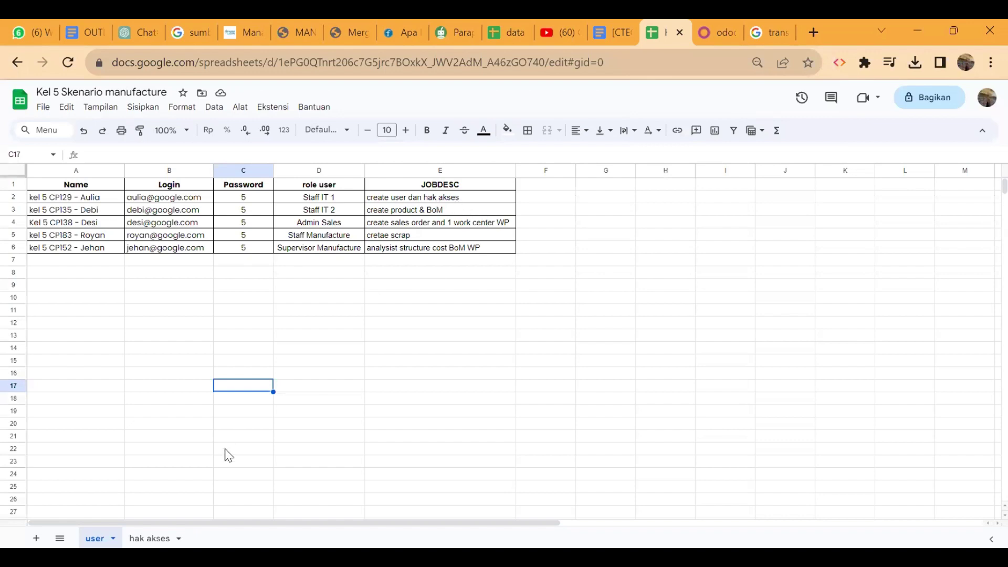
left_click(150, 538)
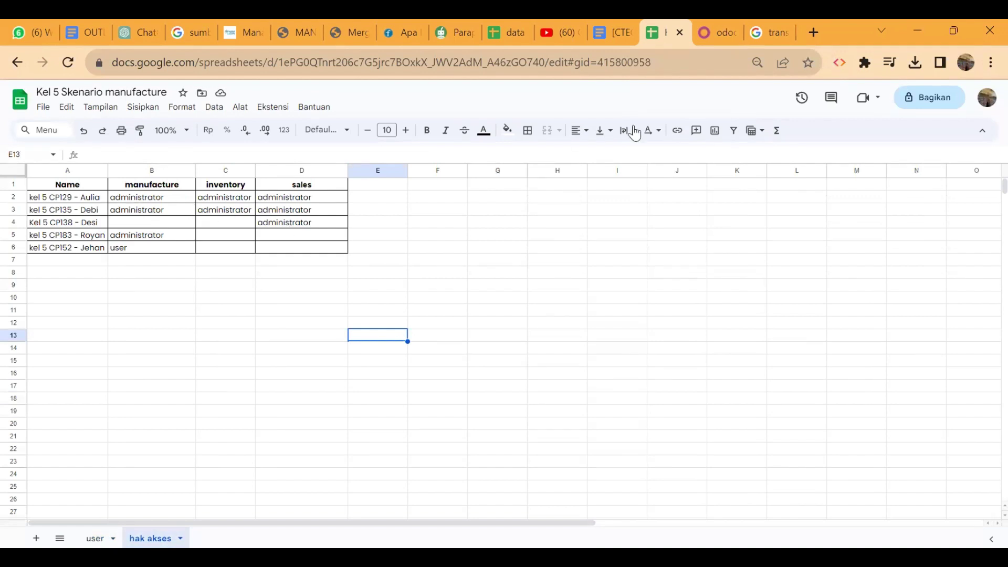
left_click(717, 26)
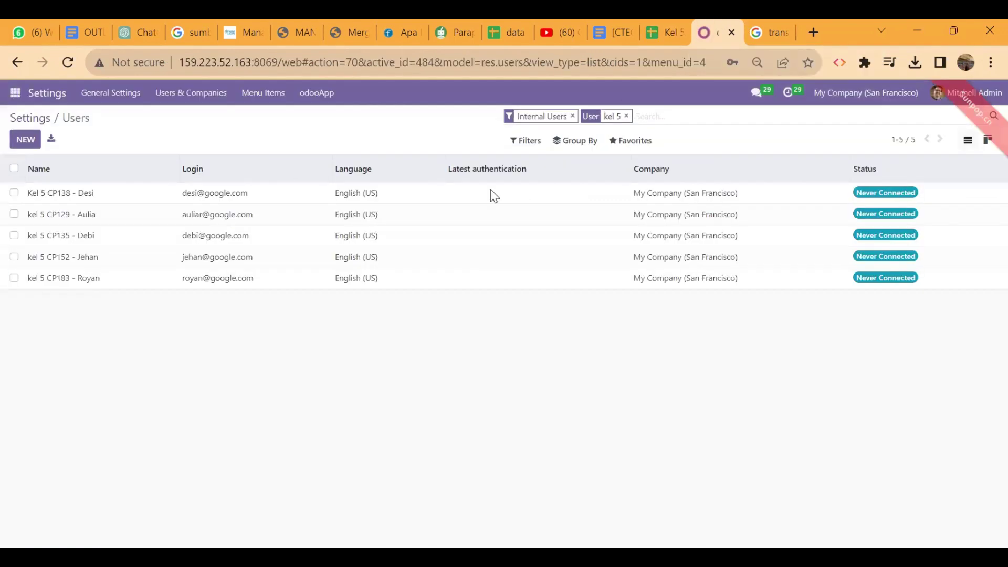
Step: Review the second kel 5 user's form, then go back to the Users list
double_click(339, 216)
left_click(339, 220)
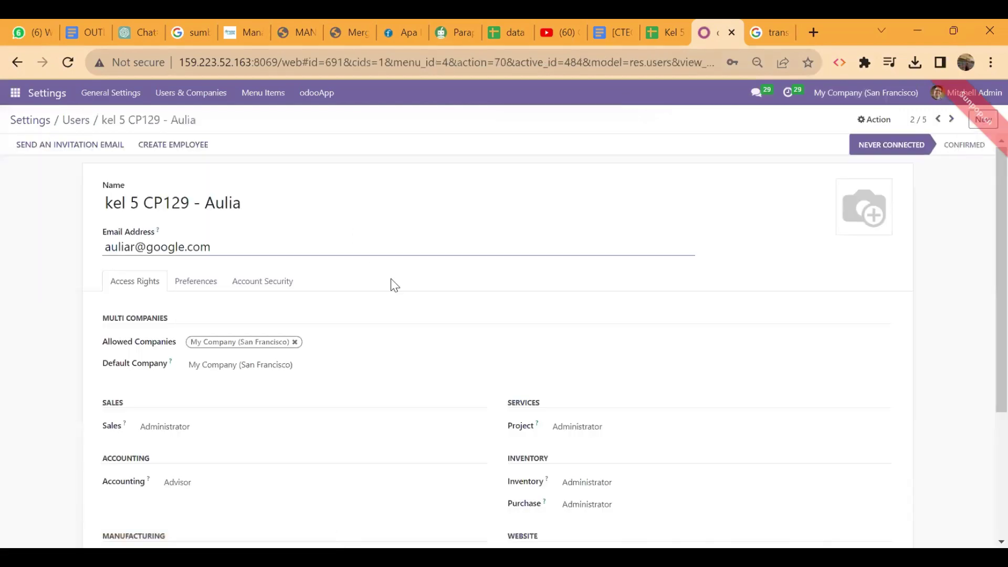
scroll(405, 303, "down", 4)
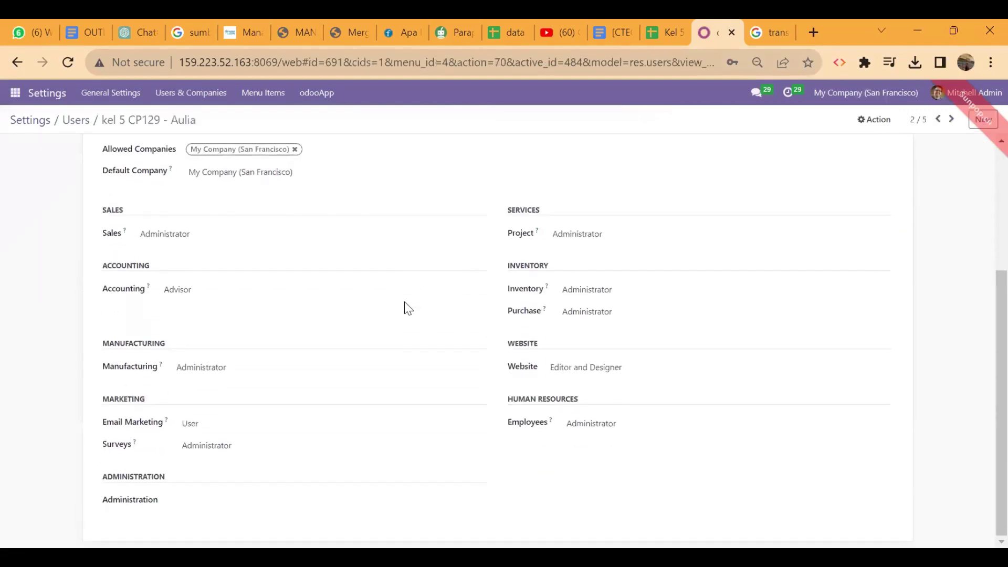
scroll(404, 301, "up", 4)
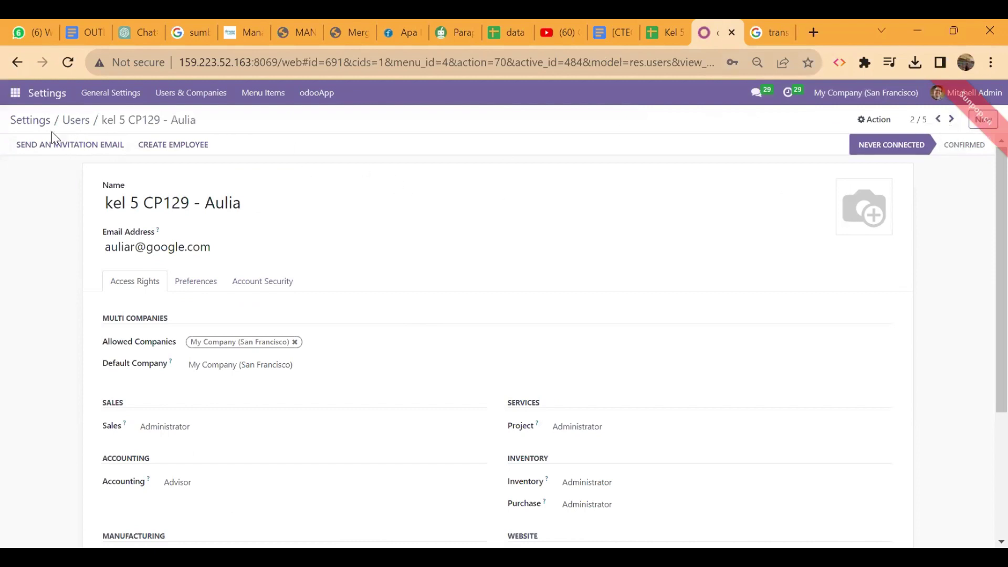
left_click(75, 120)
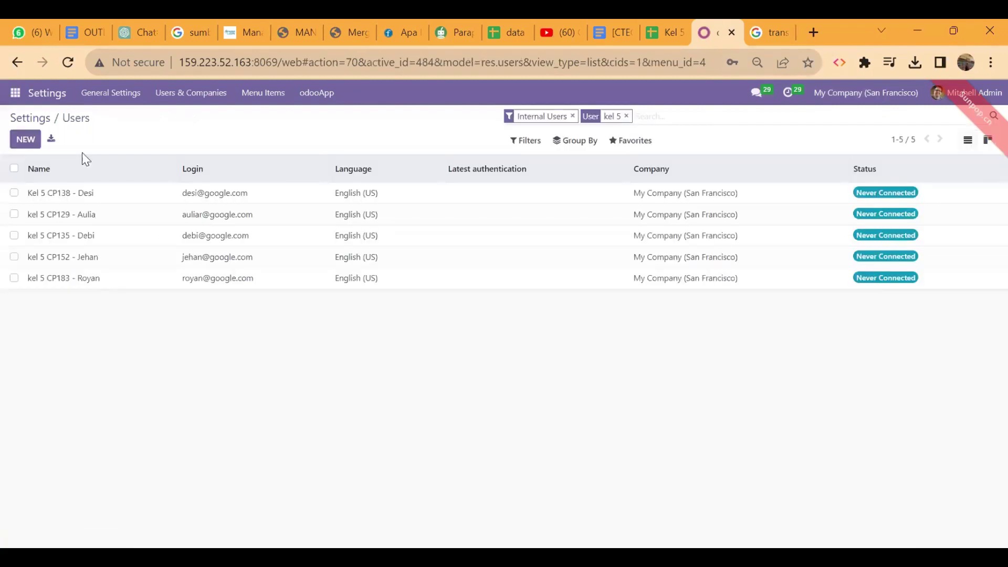
Step: Compare the third kel 5 user's access rights with the hak akses sheet, then return
left_click(132, 232)
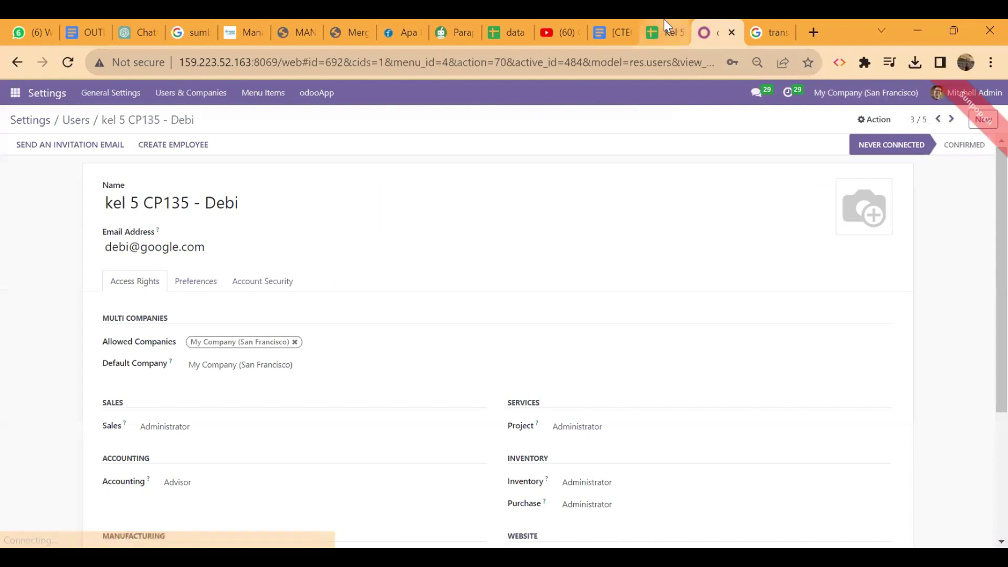
left_click(664, 20)
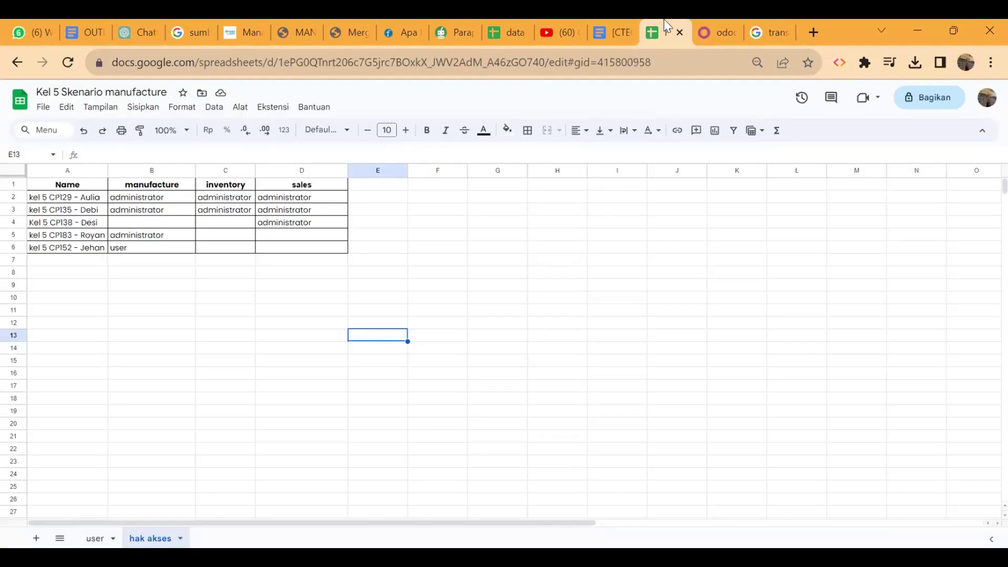
left_click(710, 21)
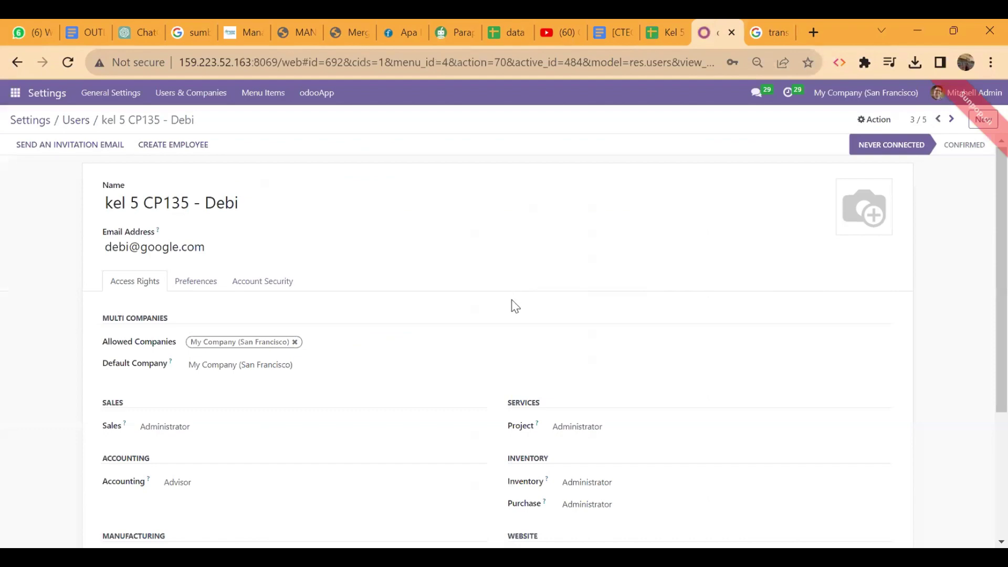
scroll(515, 306, "down", 4)
scroll(517, 303, "up", 4)
left_click(75, 122)
left_click(668, 22)
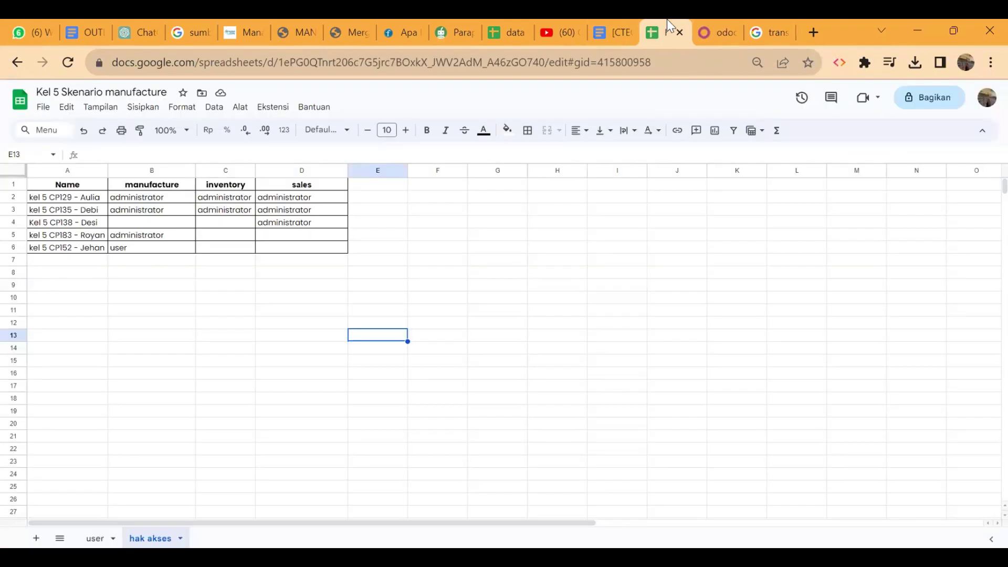
left_click(712, 24)
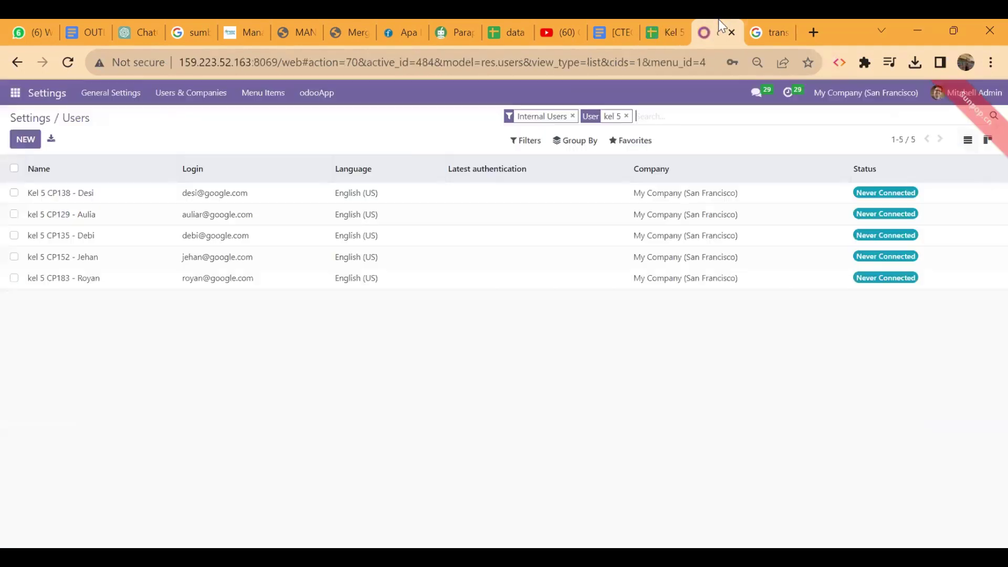
Step: Open the first kel 5 user's form and look up their rights in the hak akses sheet
left_click(258, 192)
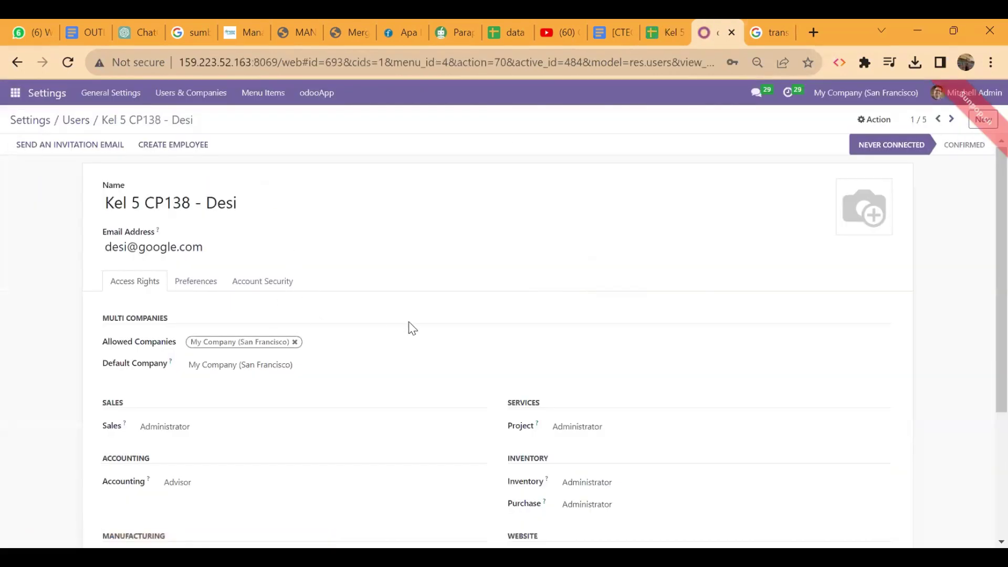
scroll(410, 328, "down", 3)
left_click(663, 24)
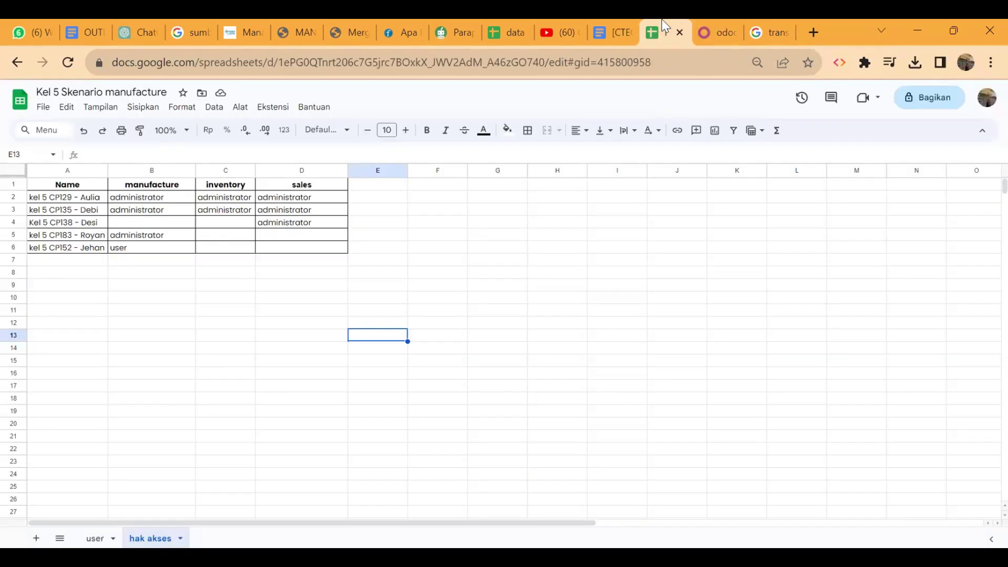
left_click(708, 23)
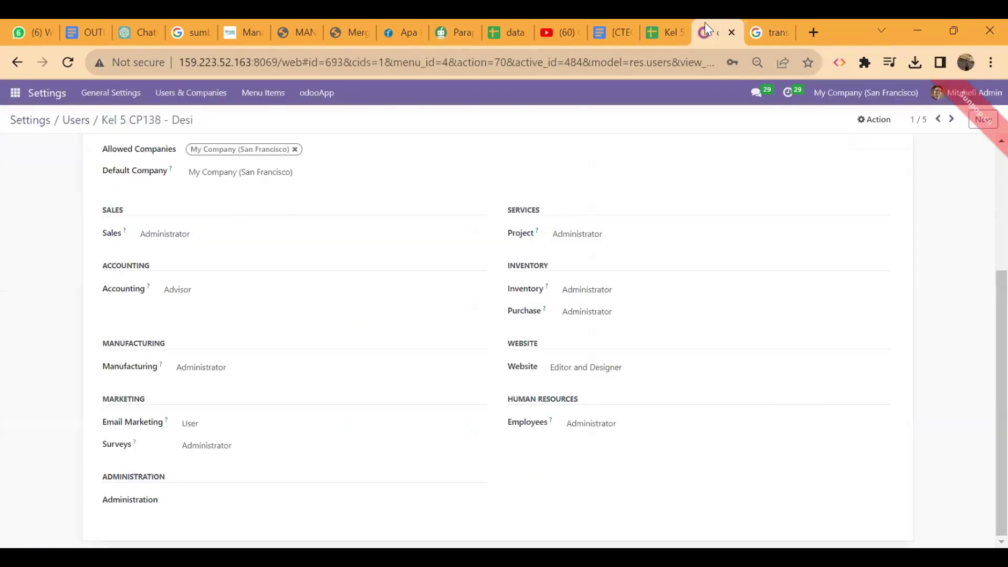
Step: Clear the user's Project, Inventory, Purchase, Website and Employees access rights
left_click(567, 236)
left_click(572, 249)
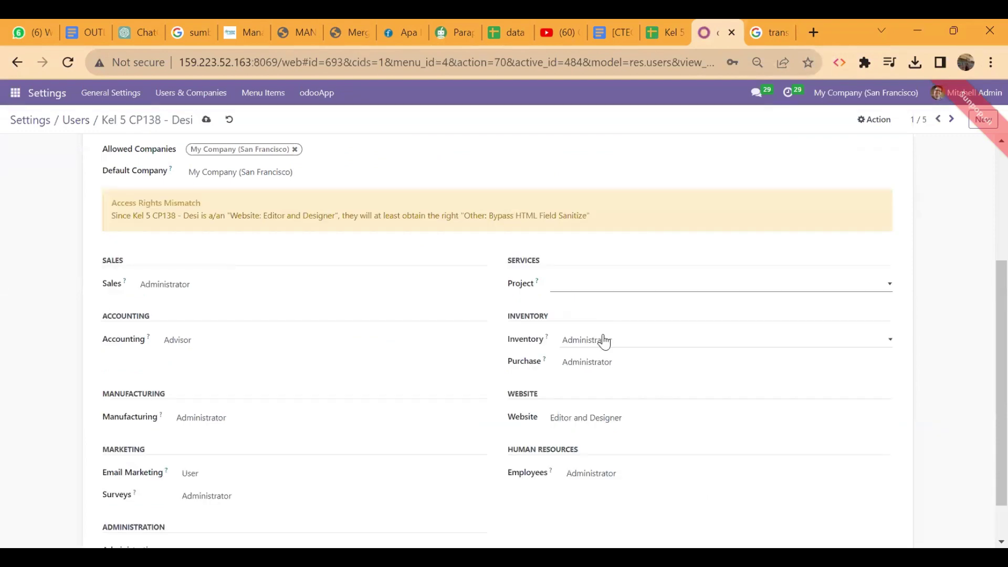
left_click(604, 341)
left_click(606, 356)
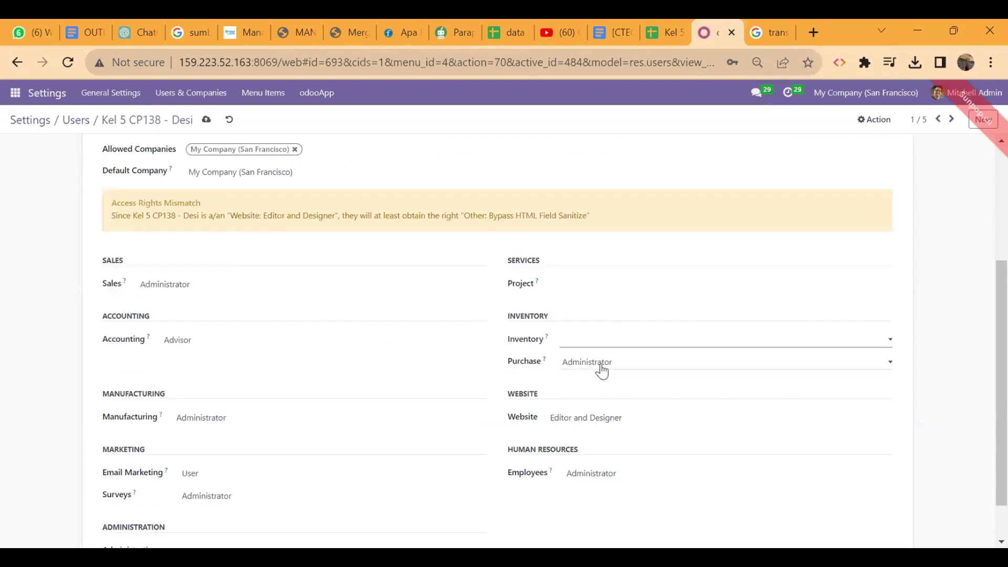
left_click(602, 365)
left_click(603, 377)
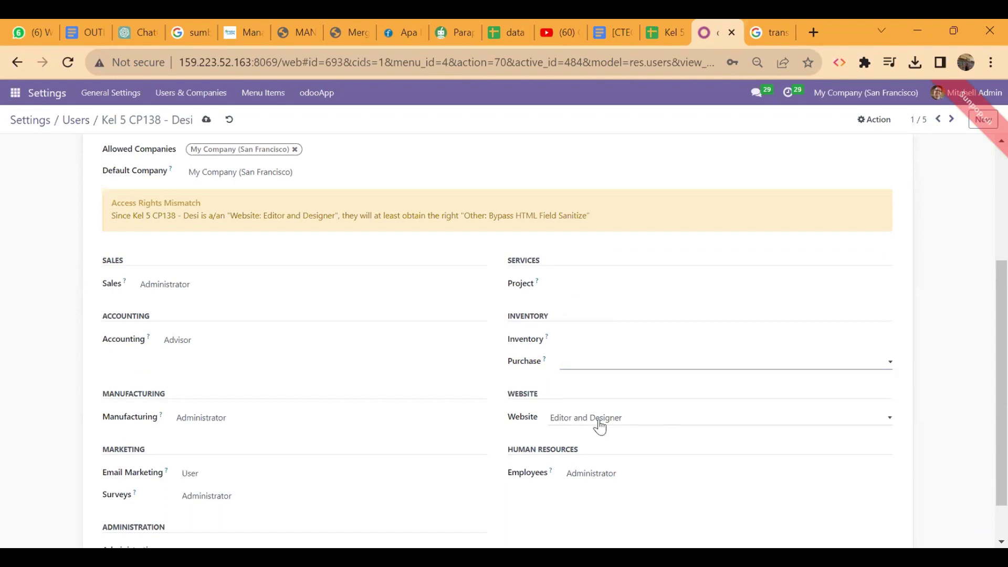
left_click(593, 423)
left_click(588, 435)
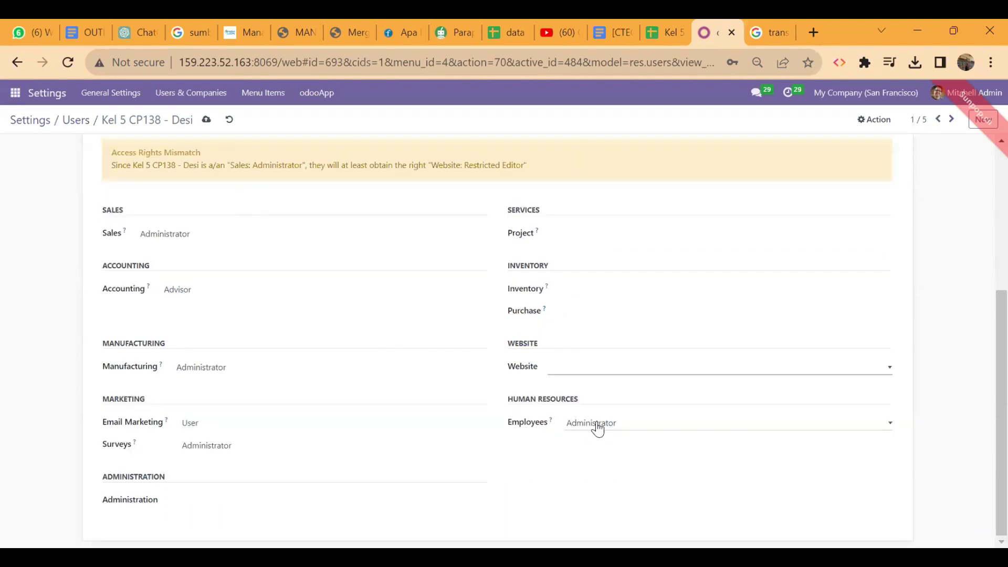
left_click(583, 434)
left_click(361, 447)
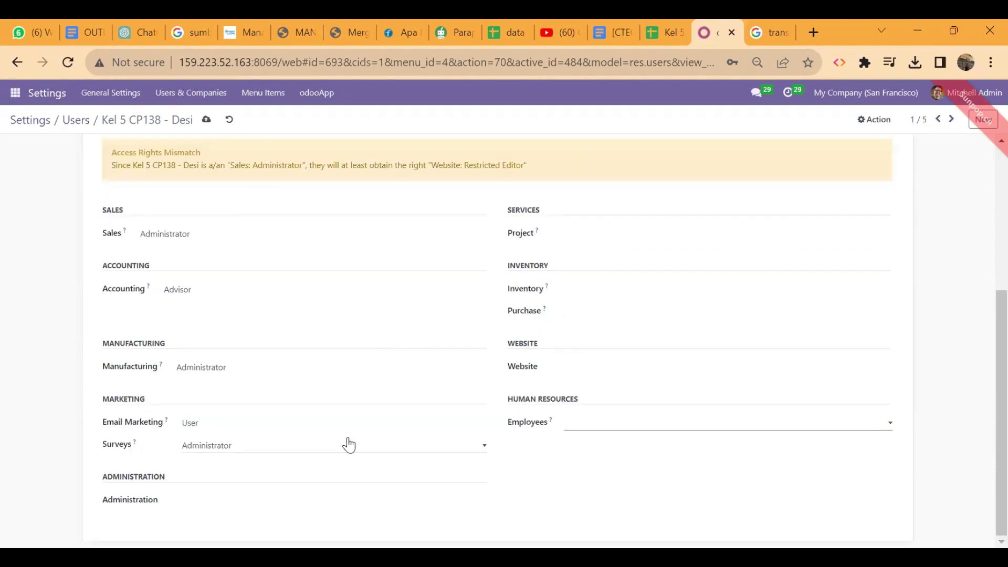
Step: Clear the Surveys, Email Marketing, Manufacturing and Accounting access rights and save the user
left_click(349, 446)
left_click(300, 461)
left_click(315, 424)
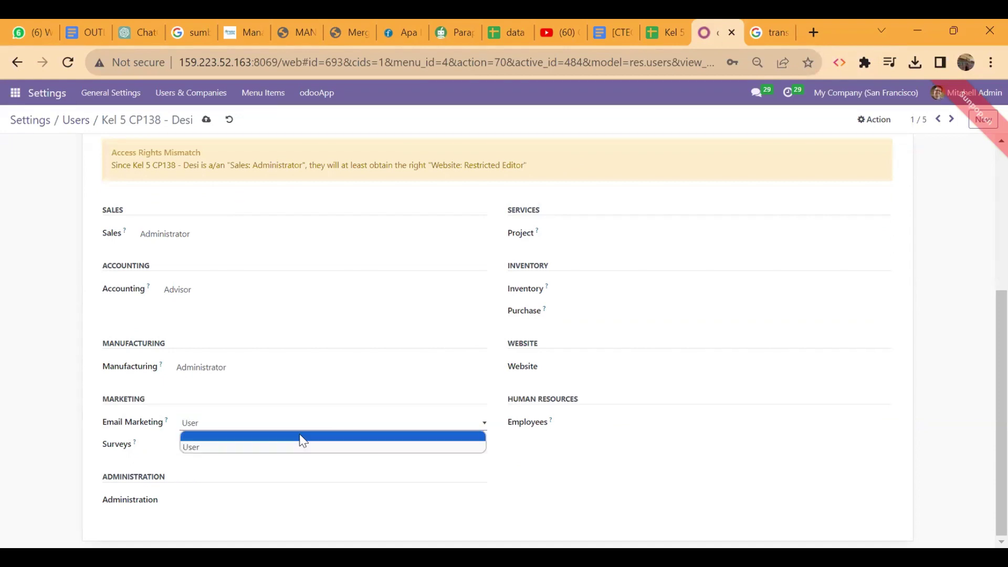
left_click(303, 440)
left_click(323, 369)
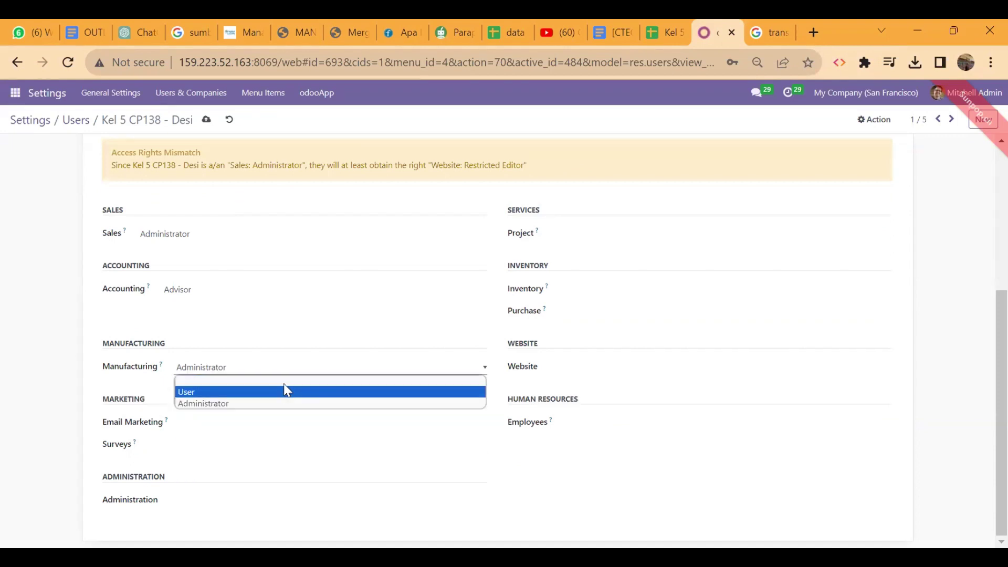
left_click(290, 383)
left_click(288, 292)
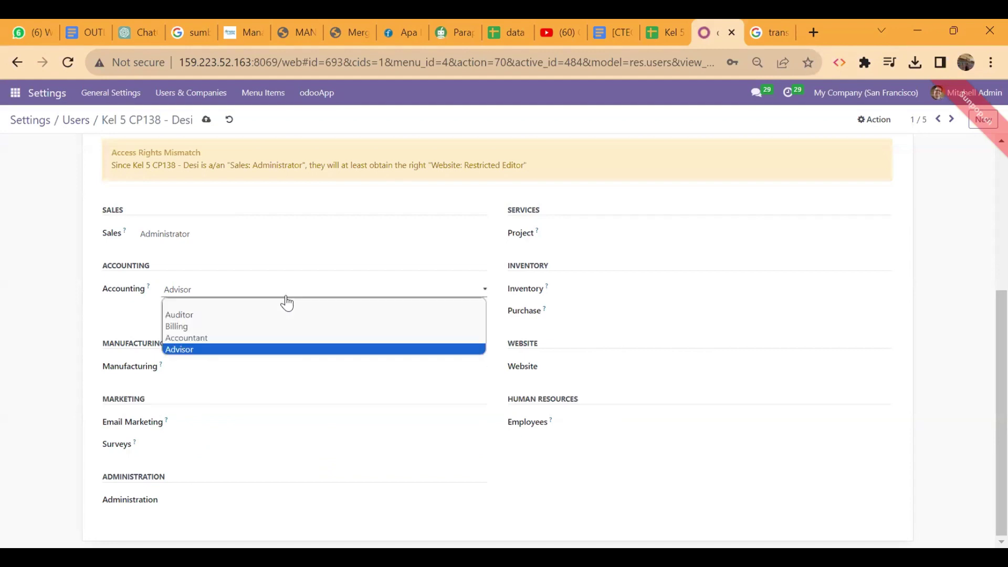
left_click(293, 309)
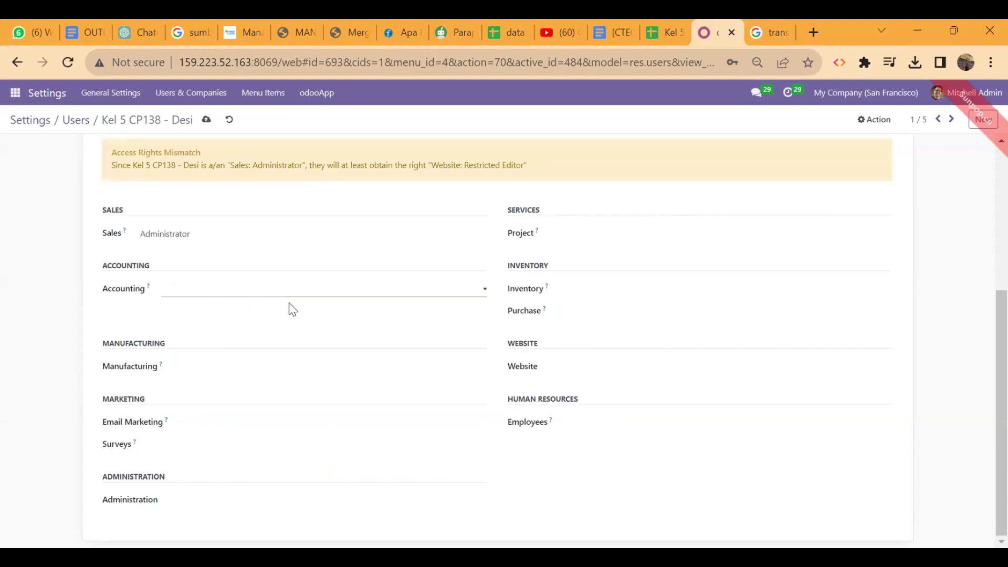
scroll(453, 460, "up", 5)
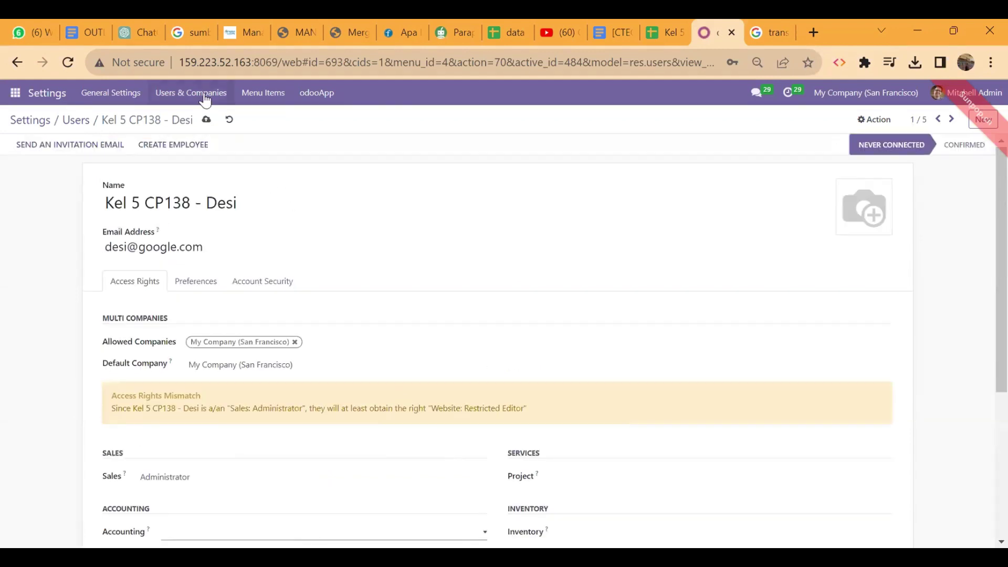
left_click(206, 120)
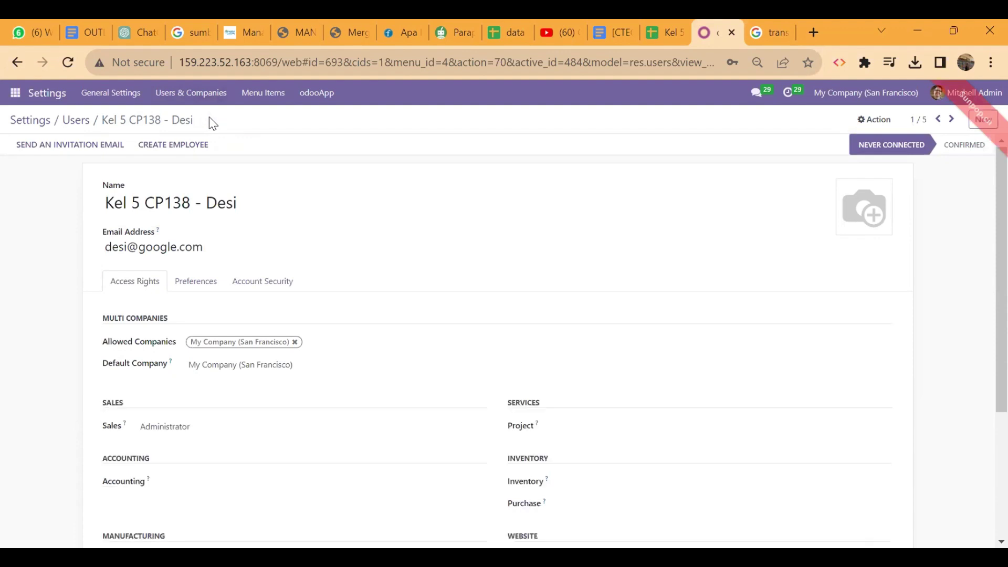
Step: Blank the Website access right again, save the user, and recheck the hak akses sheet
scroll(401, 304, "down", 4)
scroll(401, 303, "up", 1)
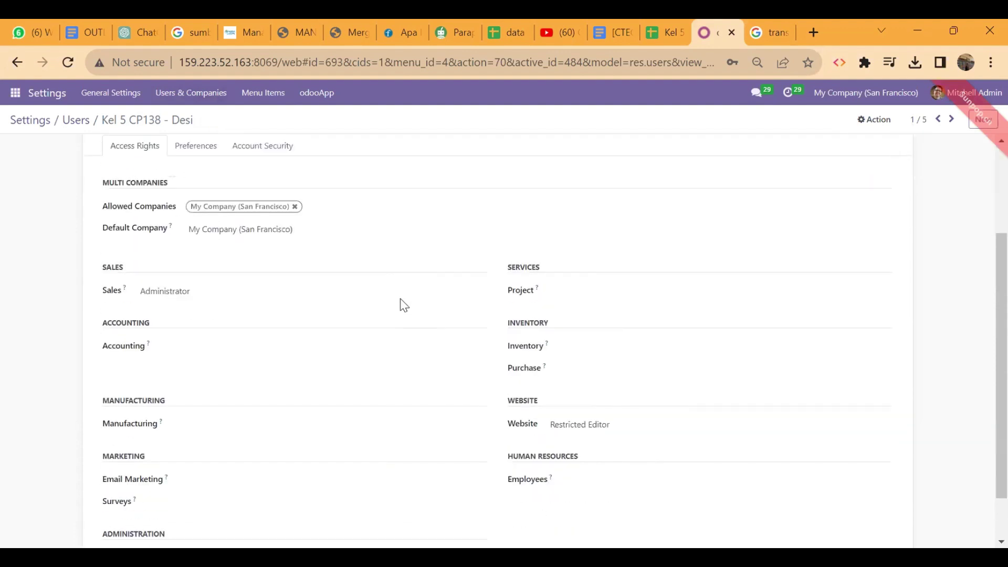
left_click(633, 426)
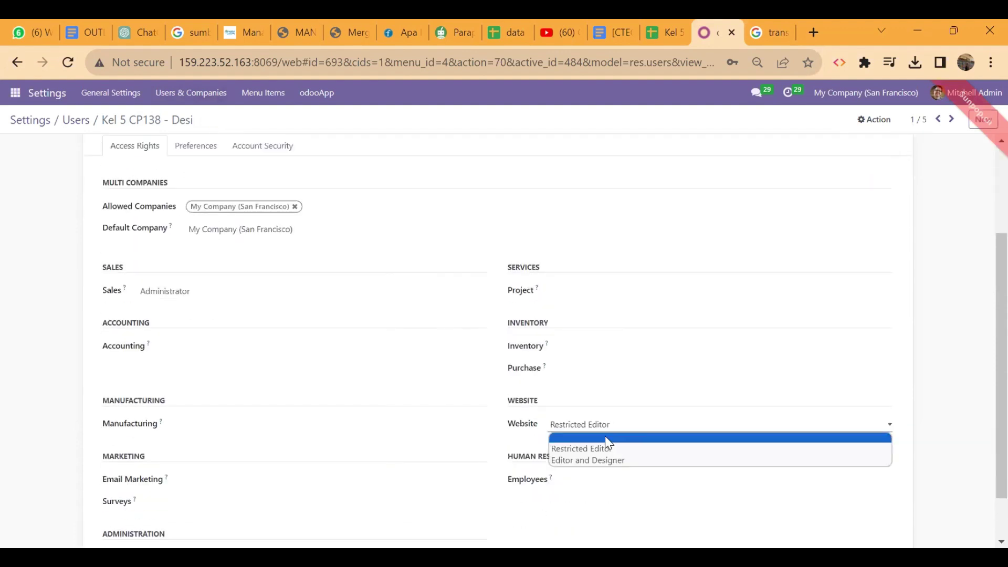
left_click(606, 439)
scroll(441, 426, "down", 2)
scroll(441, 427, "up", 5)
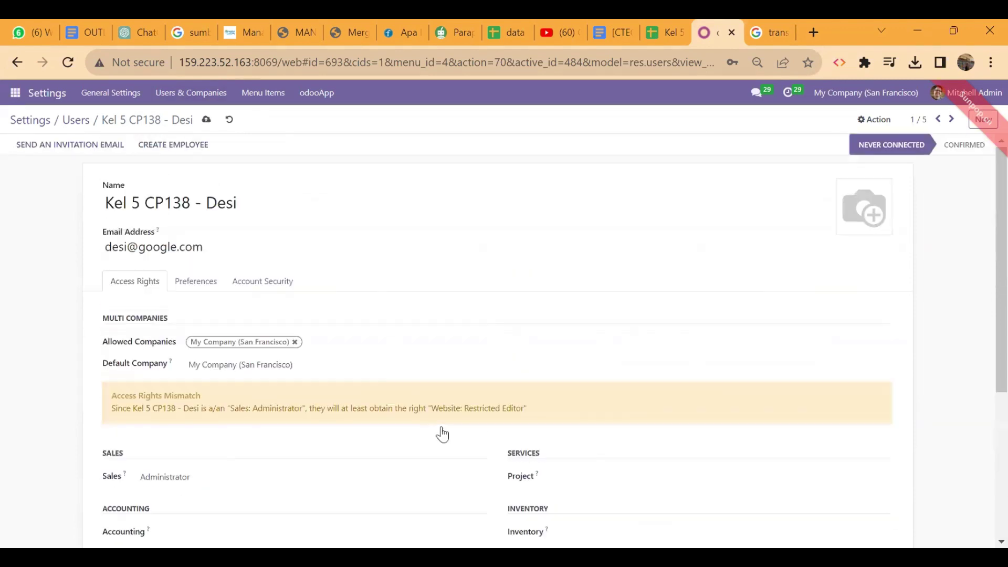
left_click(206, 121)
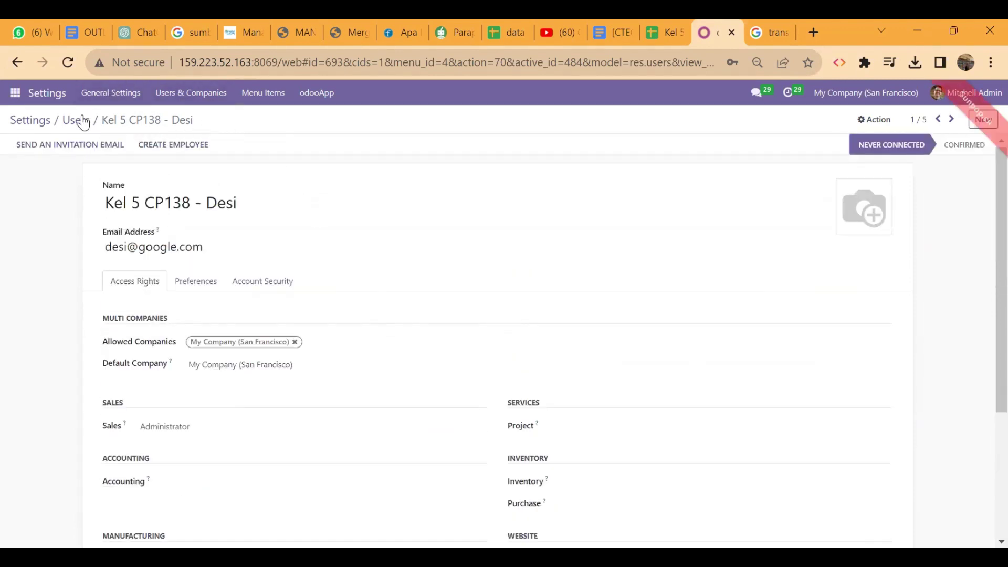
left_click(667, 31)
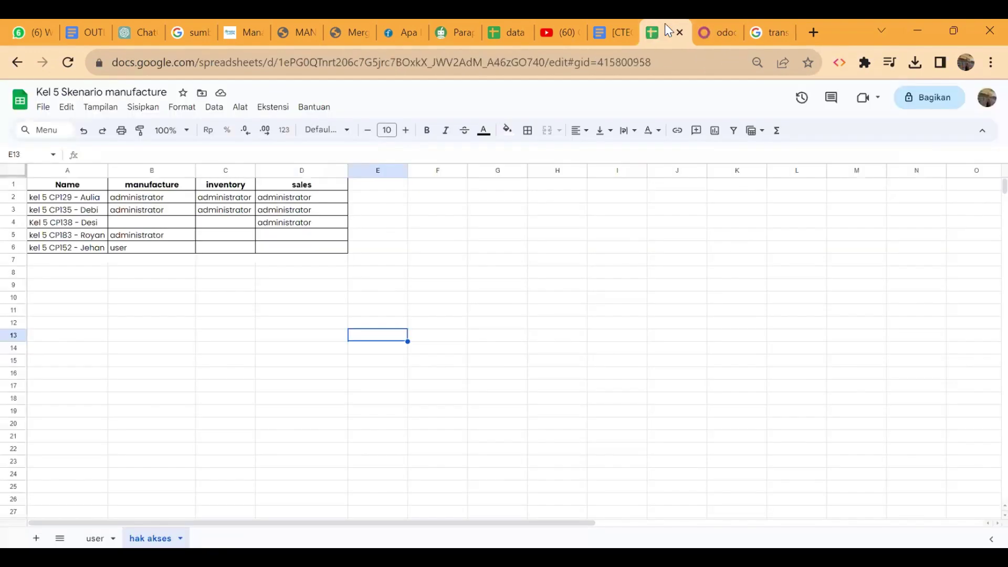
Step: Open the last kel 5 user's form and clear its Sales and Project access rights
left_click(721, 26)
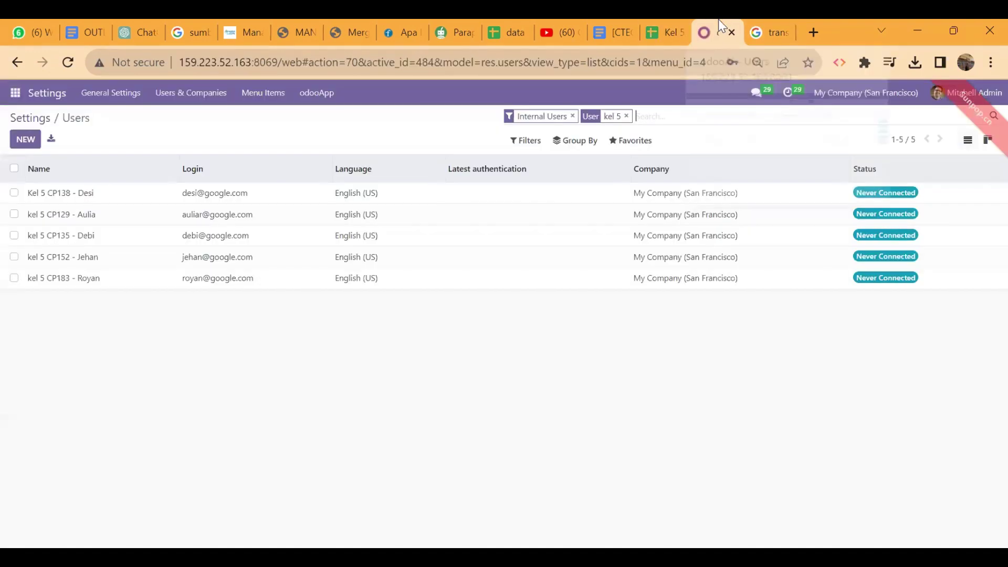
left_click(301, 289)
scroll(299, 292, "down", 4)
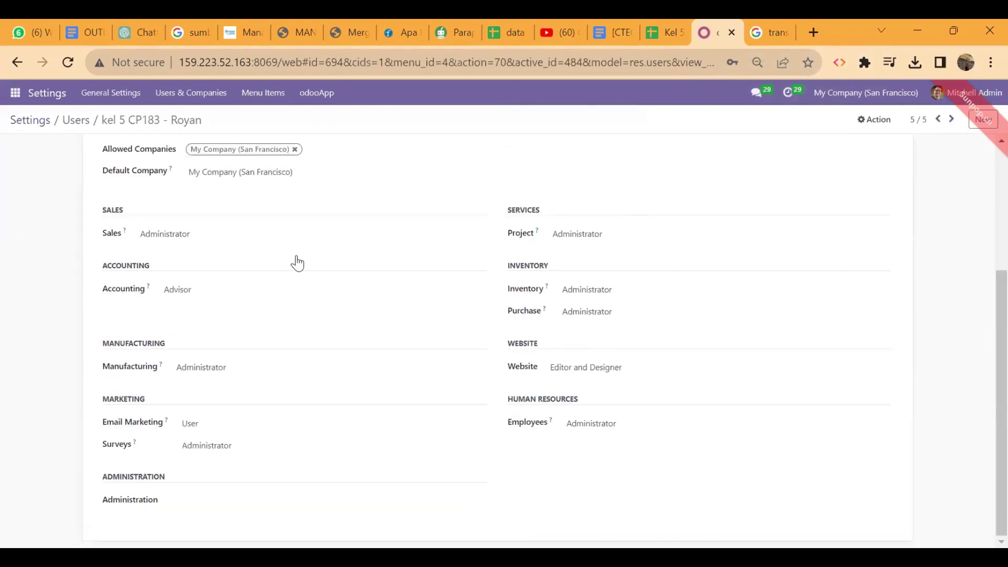
left_click(256, 235)
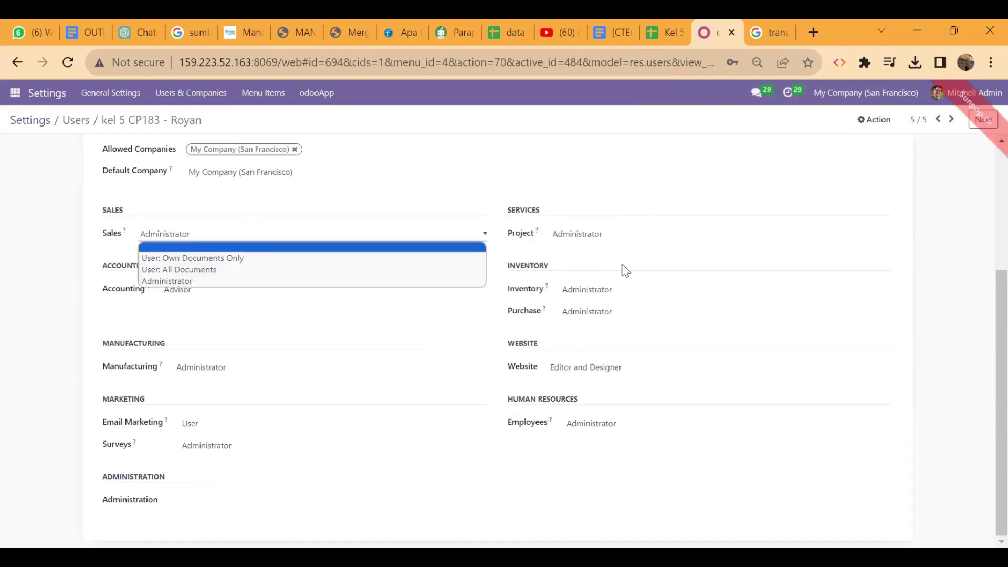
key("Return")
left_click(648, 288)
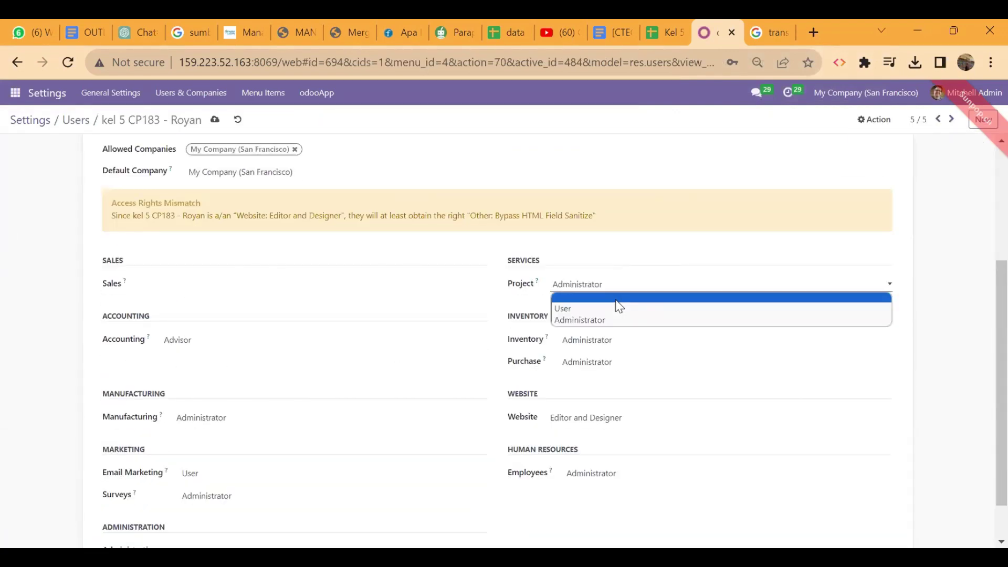
left_click(617, 299)
Step: Clear the Inventory, Purchase, Website and Employees access levels
left_click(614, 341)
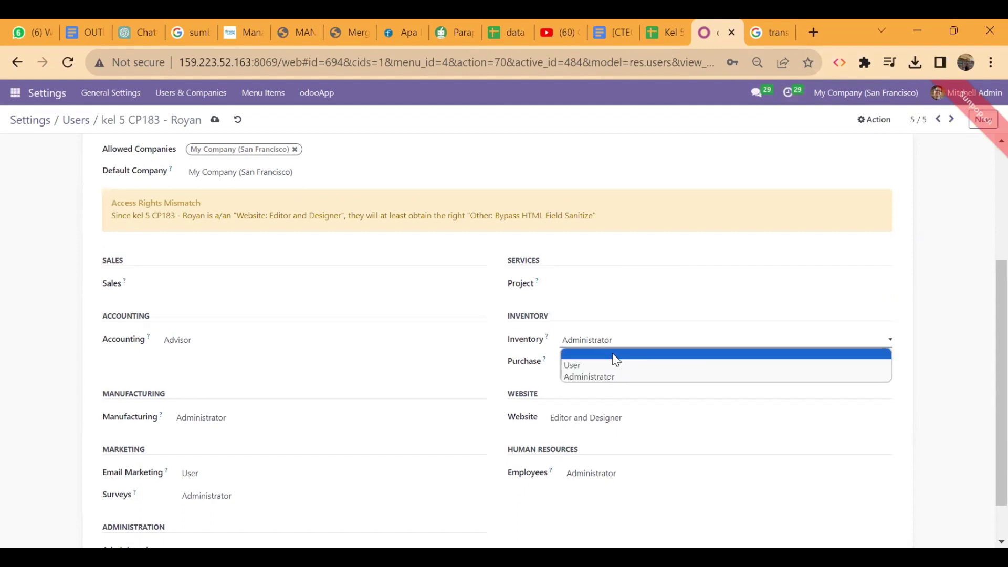
left_click(615, 355)
left_click(618, 368)
left_click(597, 372)
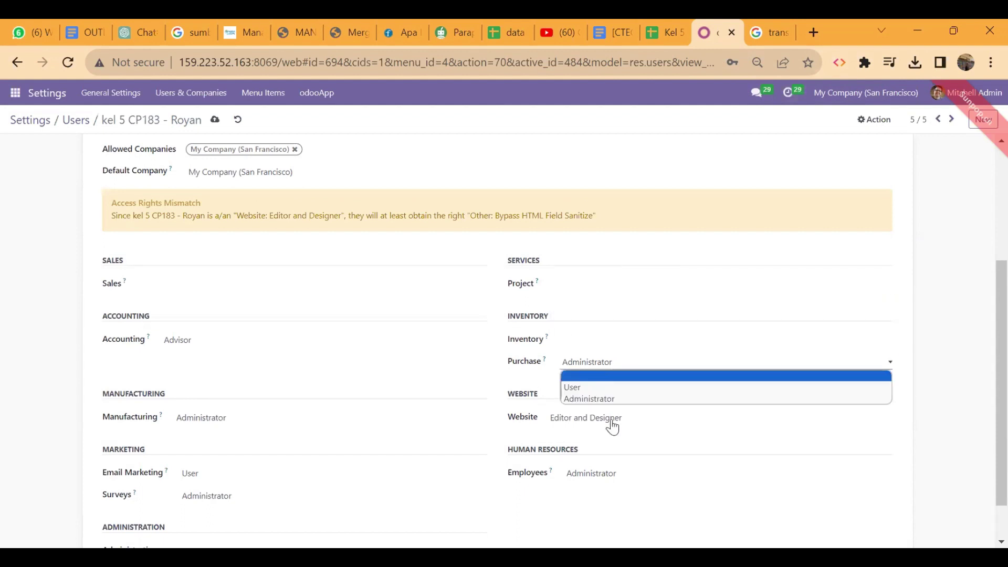
left_click(611, 420)
left_click(594, 430)
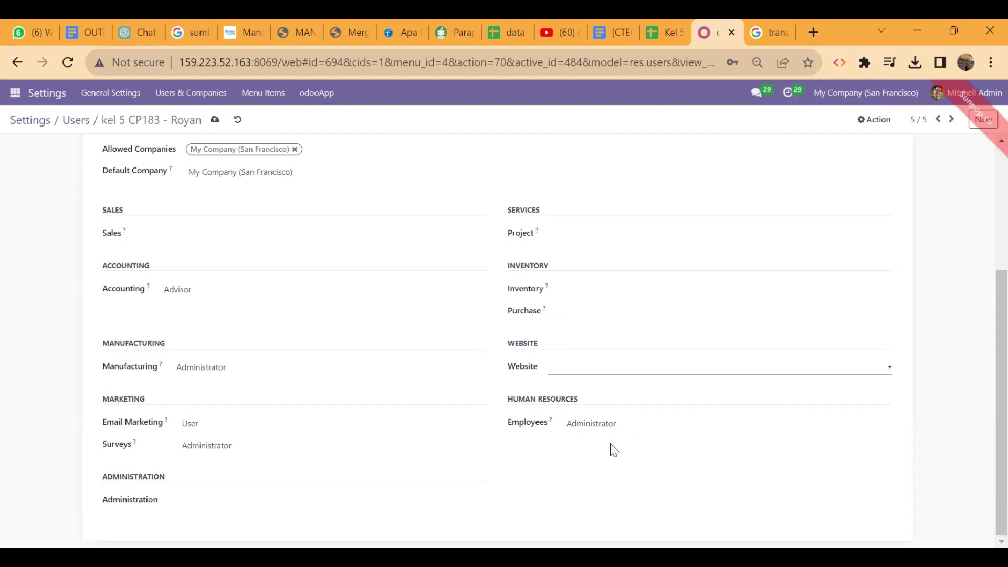
left_click(600, 424)
left_click(587, 437)
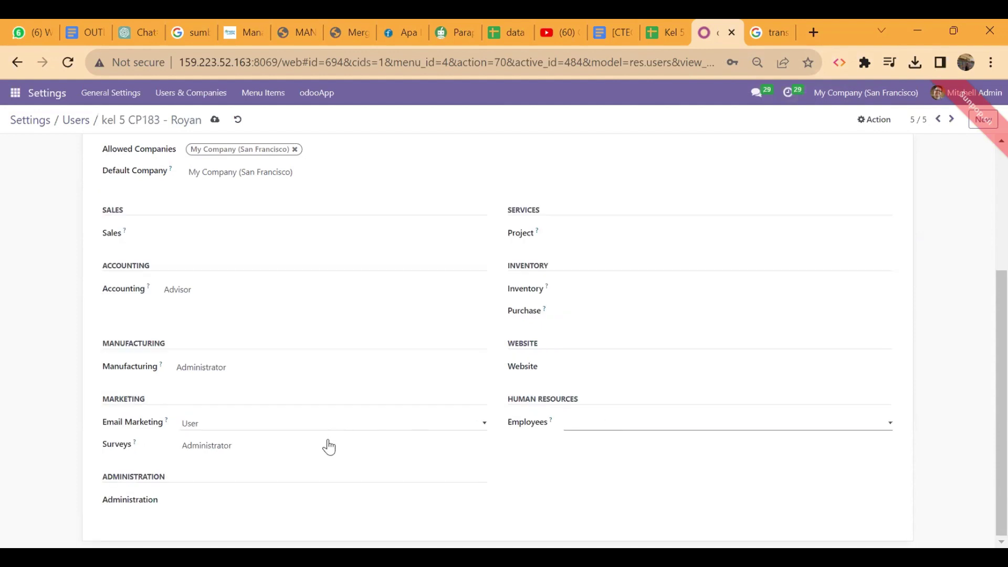
Step: Clear Surveys, Email Marketing and Accounting access, save the user, and return to the Kel 5 Skenario manufacture spreadsheet
left_click(326, 447)
left_click(284, 463)
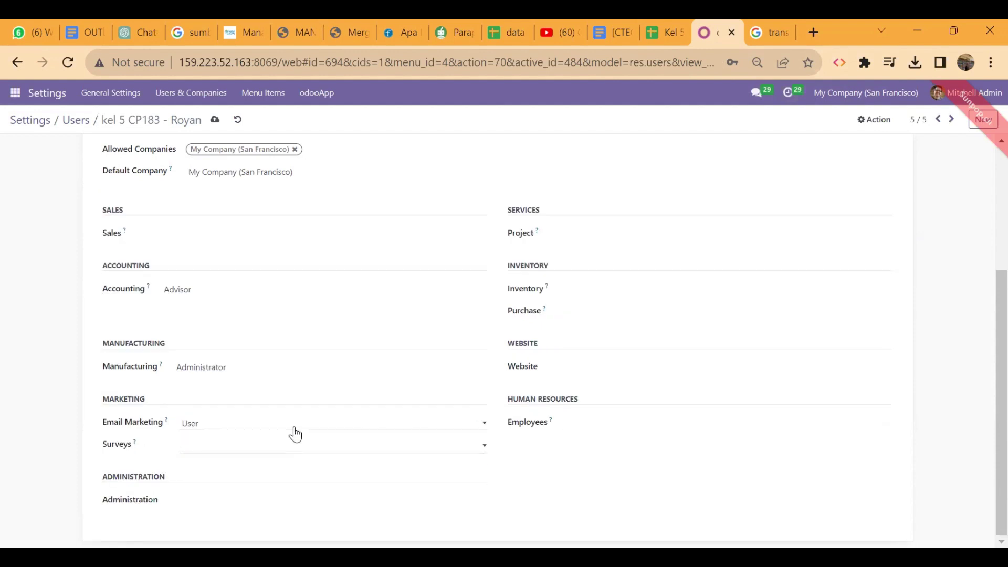
left_click(276, 426)
left_click(265, 436)
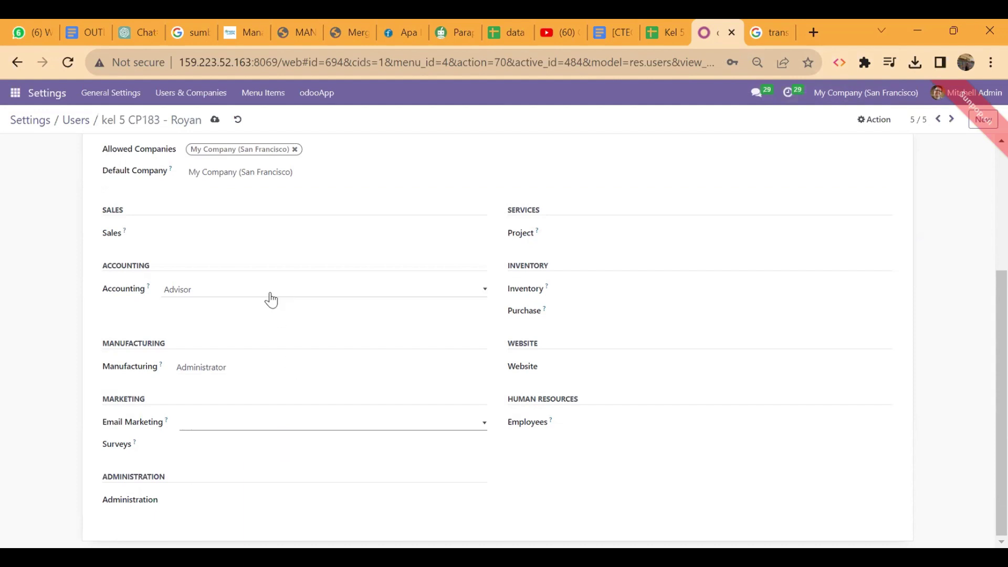
left_click(271, 299)
left_click(257, 300)
scroll(257, 302, "up", 4)
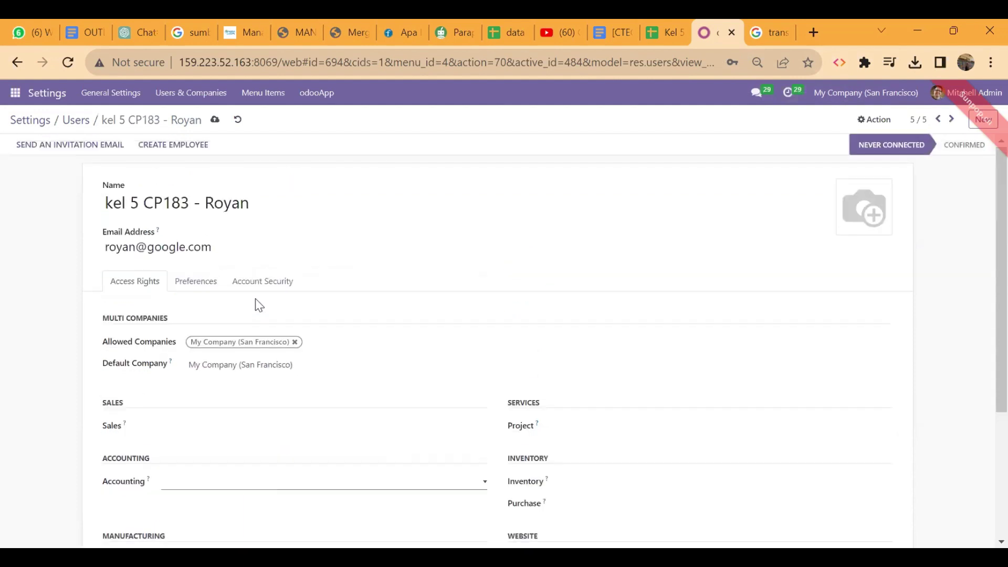
left_click(214, 121)
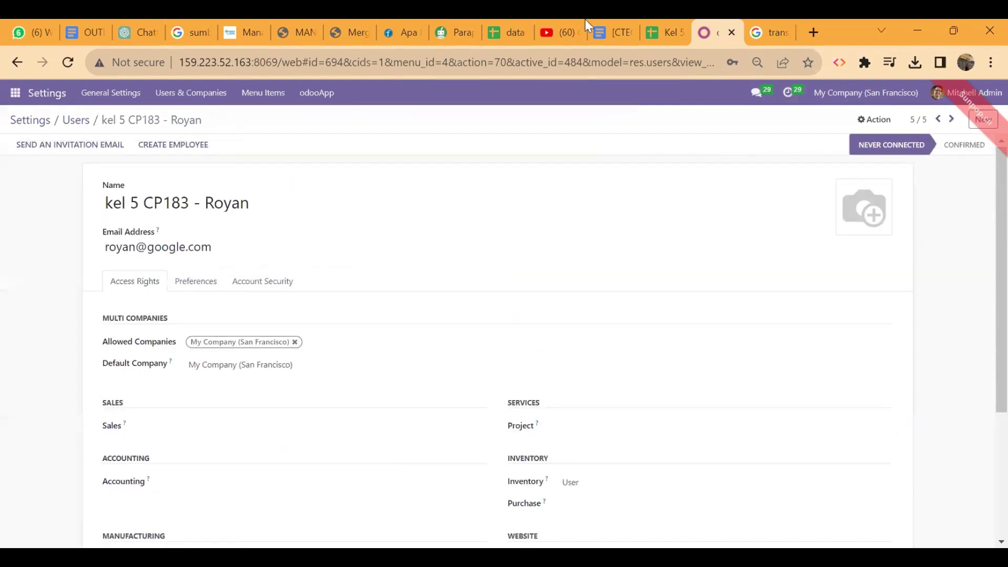
left_click(666, 24)
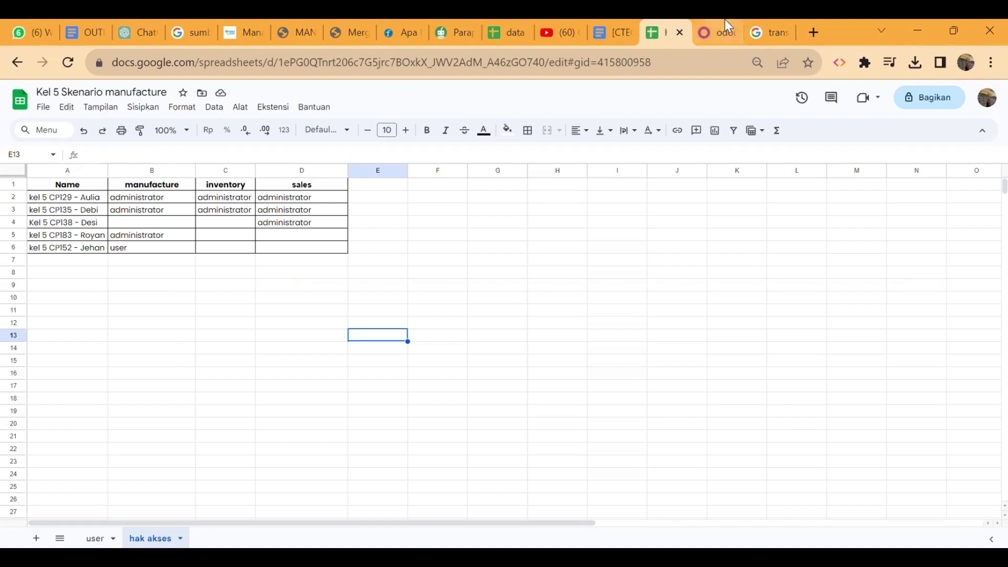
Step: Open the fourth kel 5 user from the Users list and clear its Sales access
left_click(712, 24)
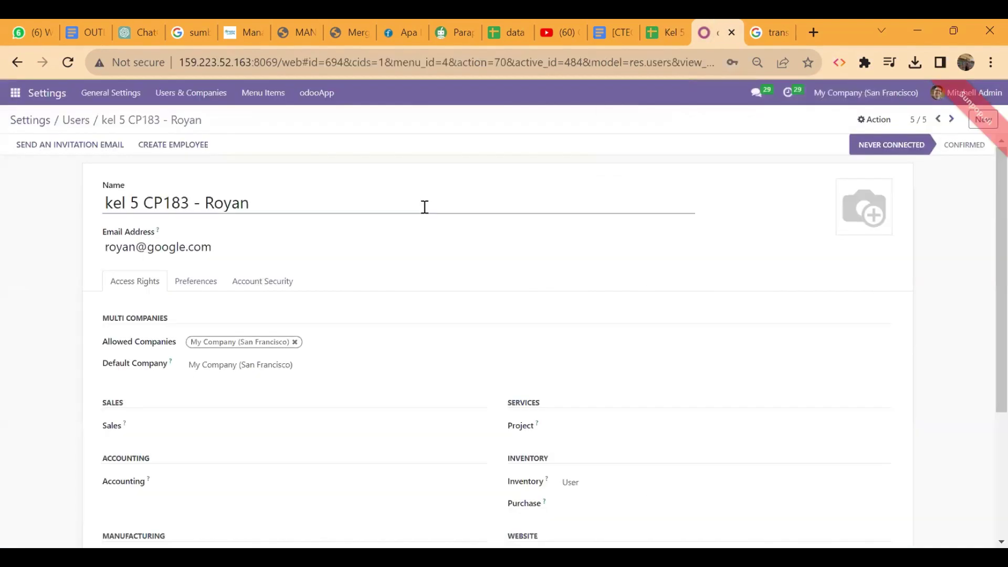
left_click(71, 123)
left_click(109, 258)
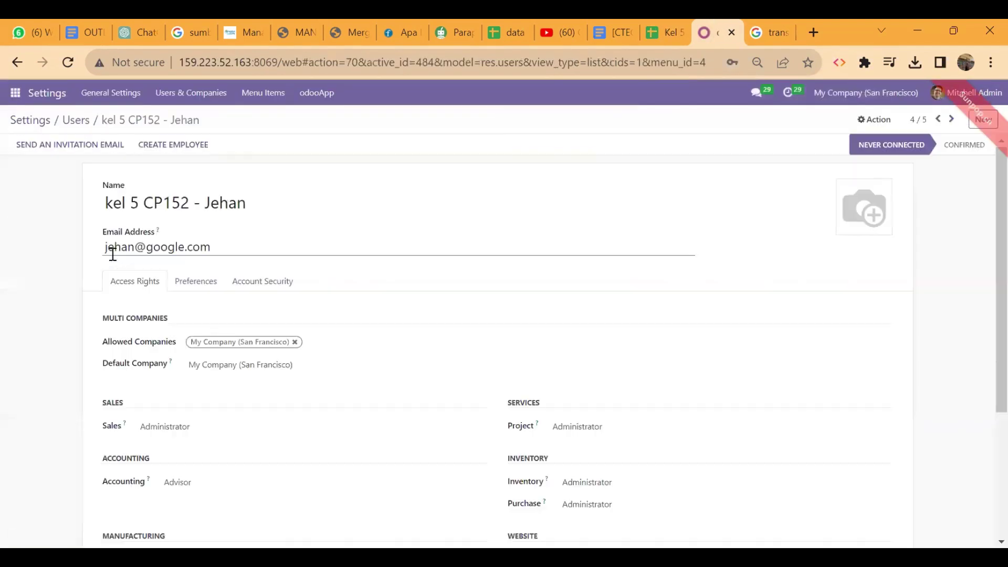
scroll(247, 313, "down", 3)
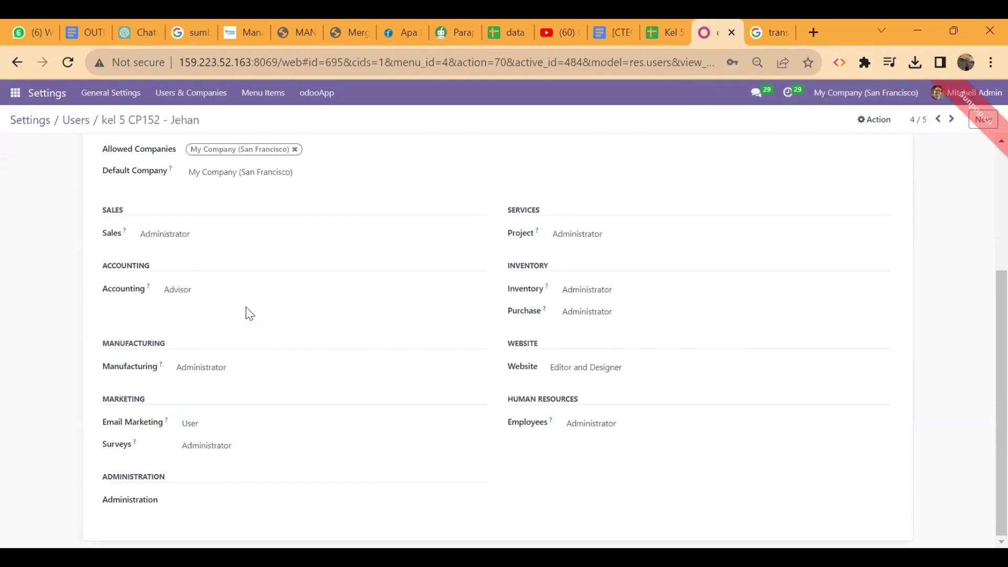
left_click(254, 232)
left_click(229, 245)
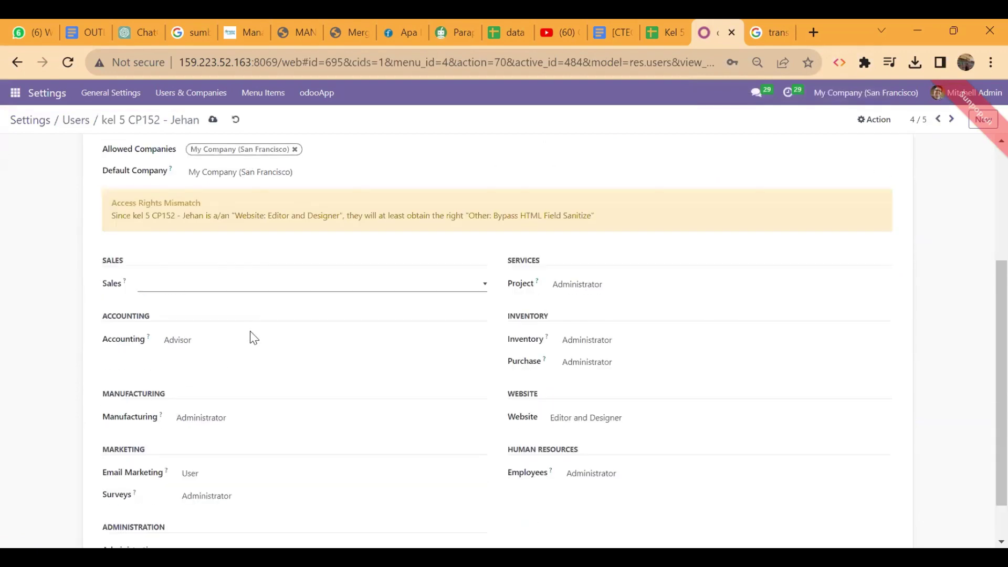
Step: Clear Accounting, Email Marketing and Surveys access, and set Manufacturing to User
left_click(218, 341)
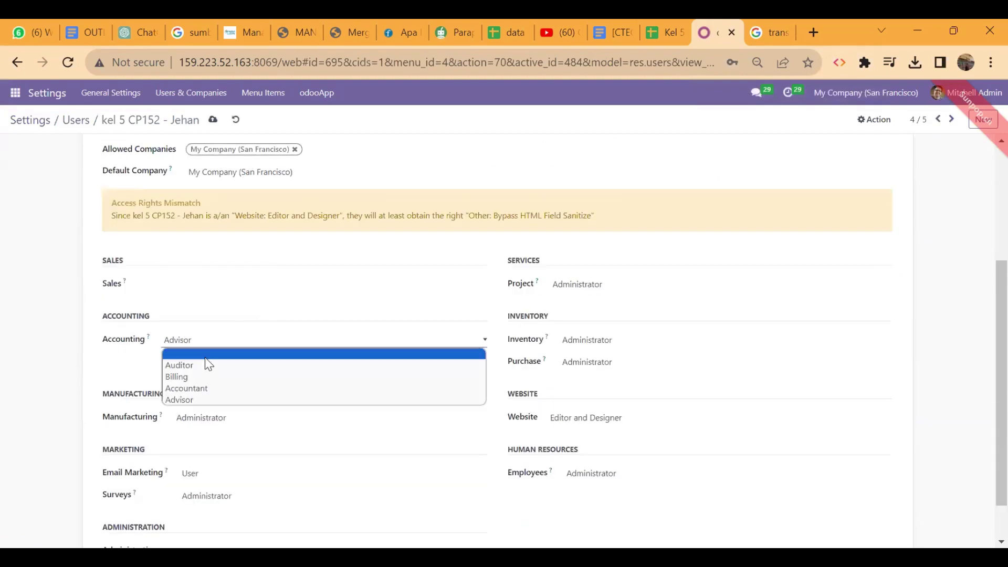
left_click(204, 356)
left_click(221, 419)
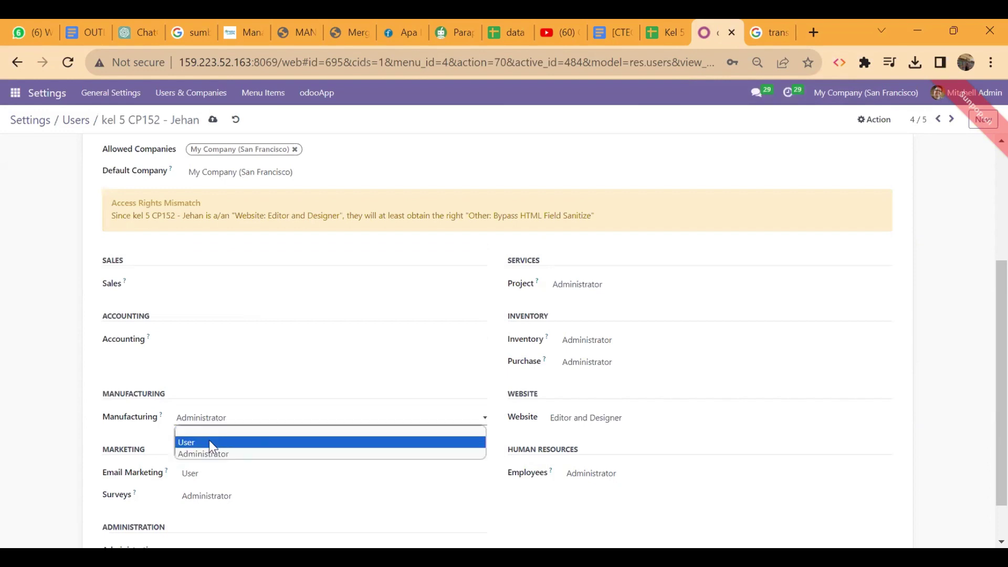
left_click(209, 442)
left_click(207, 477)
left_click(198, 485)
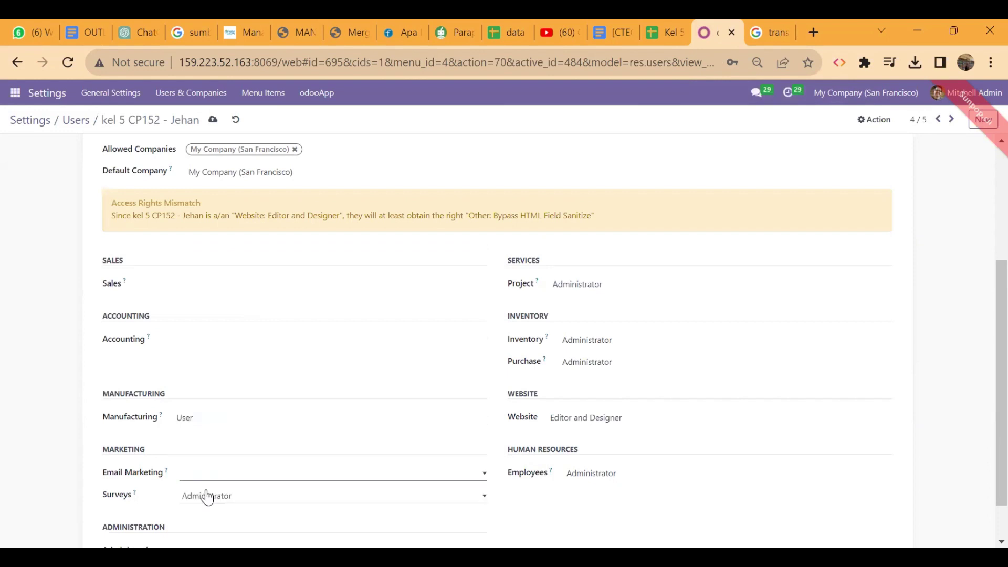
left_click(208, 497)
left_click(215, 511)
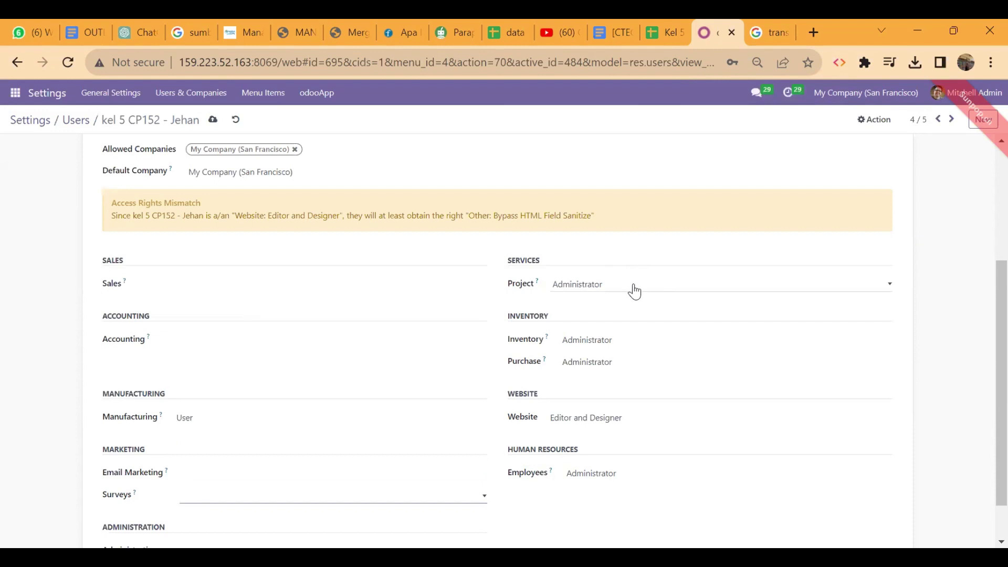
Step: Clear the Project, Inventory and Purchase access levels
left_click(614, 288)
left_click(593, 298)
left_click(599, 342)
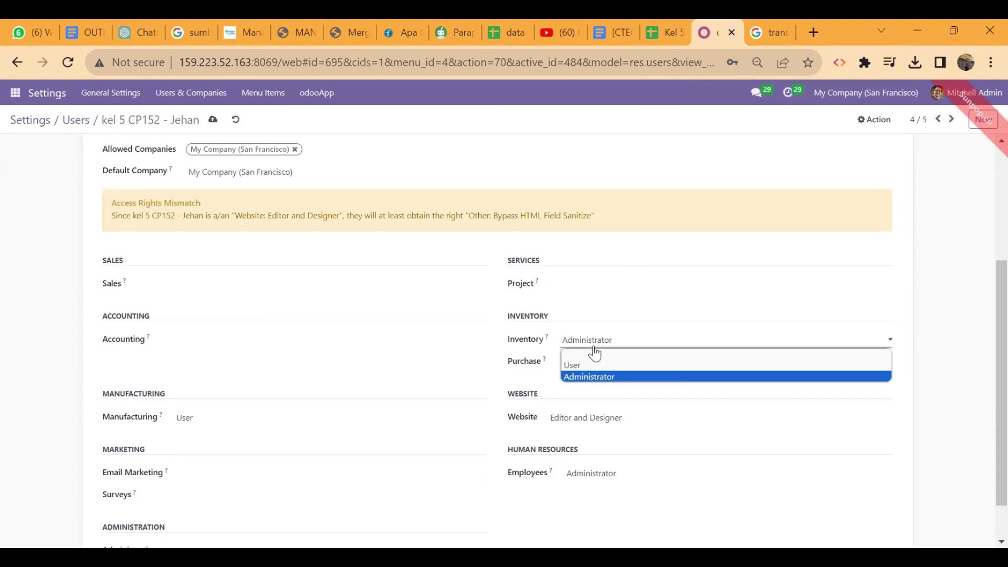
left_click(588, 353)
left_click(604, 373)
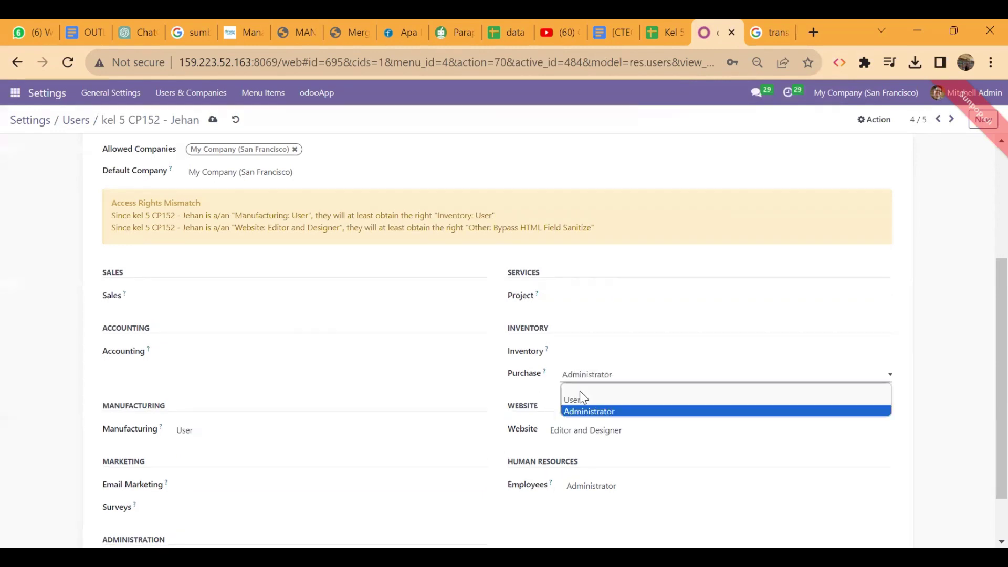
left_click(579, 391)
scroll(580, 390, "down", 1)
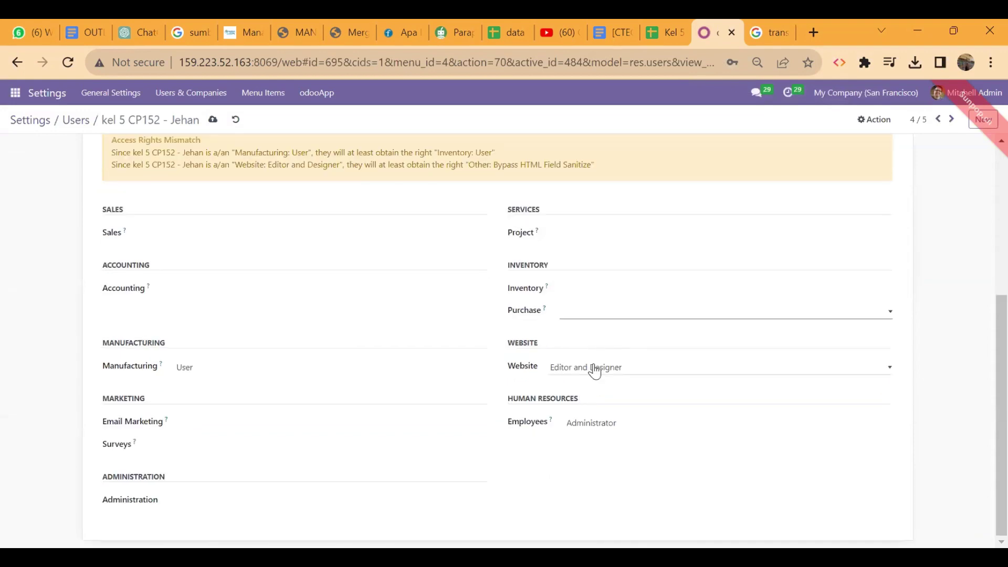
Step: Clear Website and Employees access and save the user
left_click(571, 369)
left_click(568, 376)
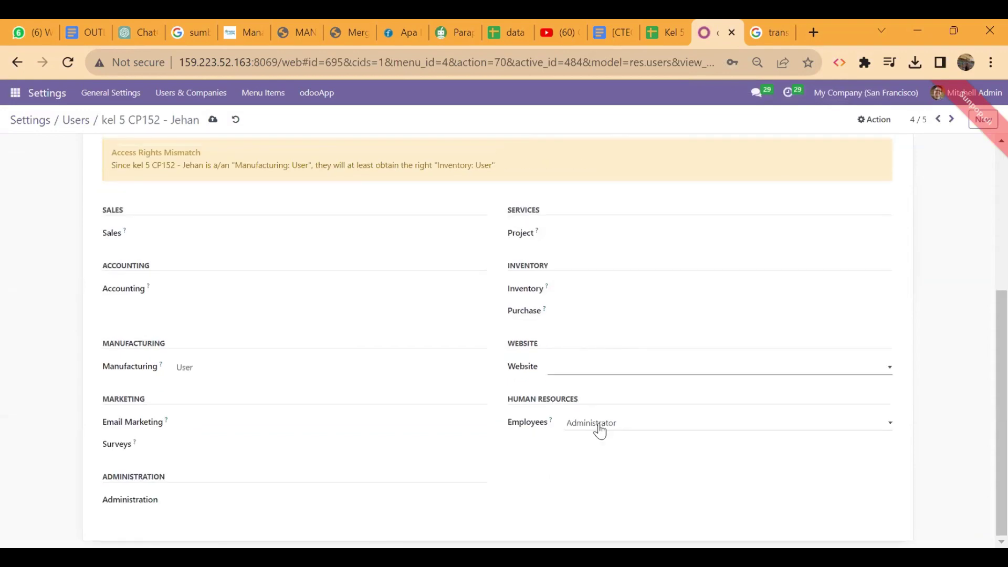
left_click(576, 435)
left_click(576, 437)
scroll(428, 476, "up", 5)
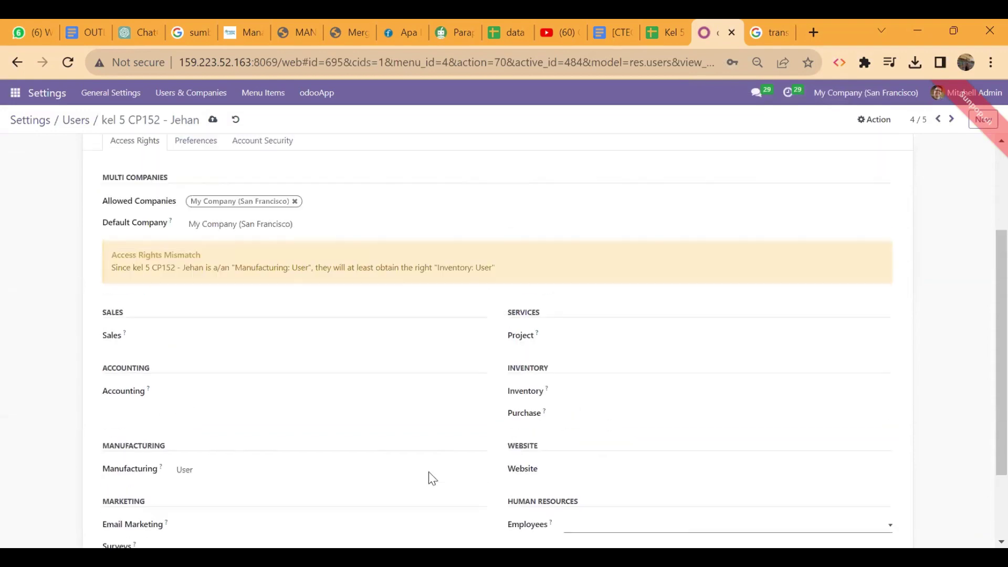
left_click(212, 119)
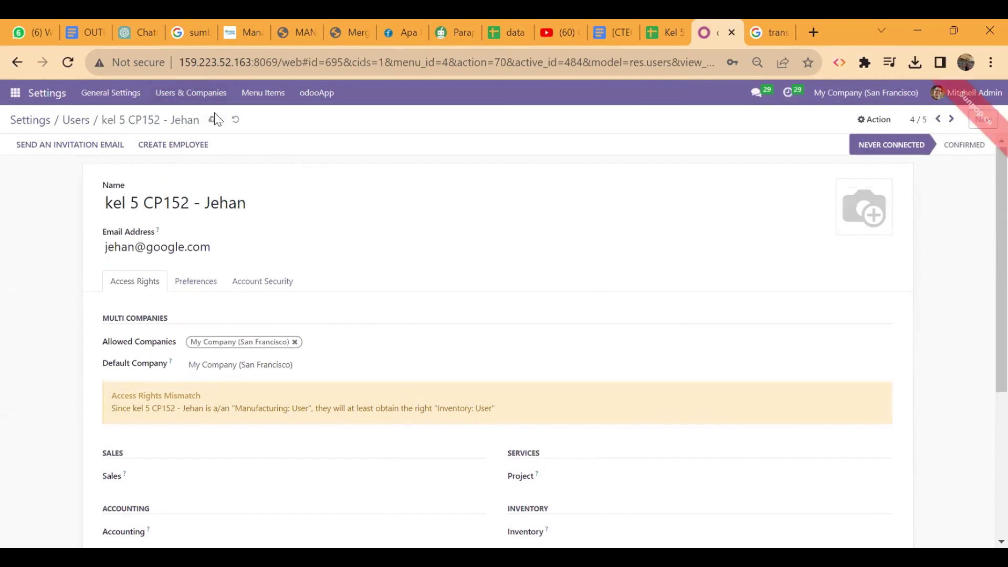
Step: Try clearing the Inventory access level again after saving
scroll(397, 307, "down", 4)
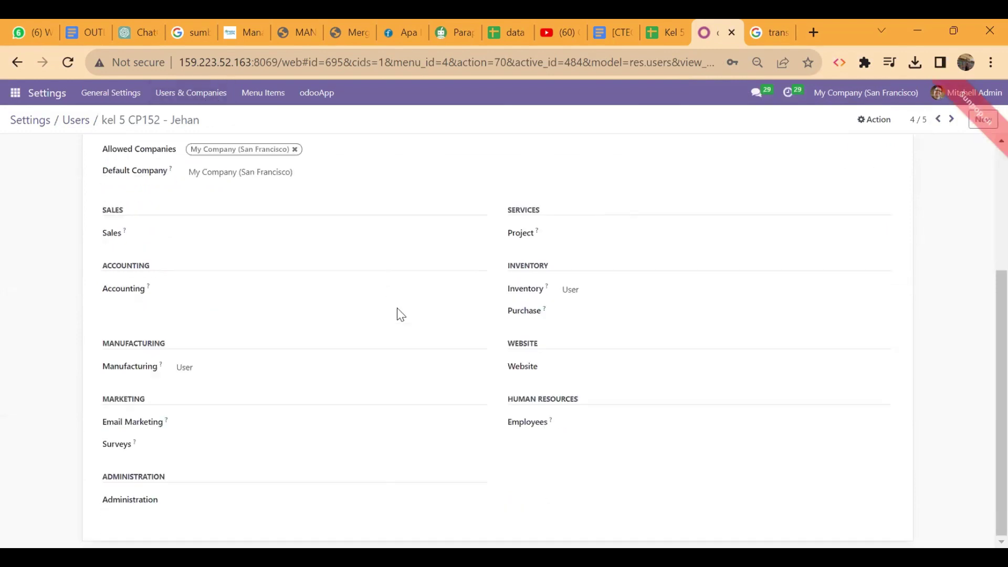
left_click(594, 293)
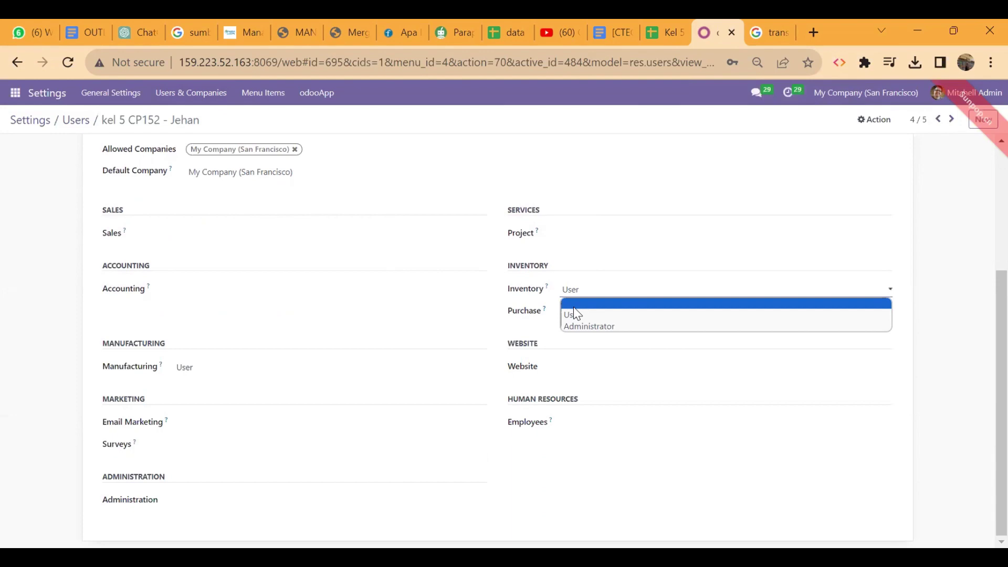
left_click(573, 306)
scroll(353, 323, "up", 4)
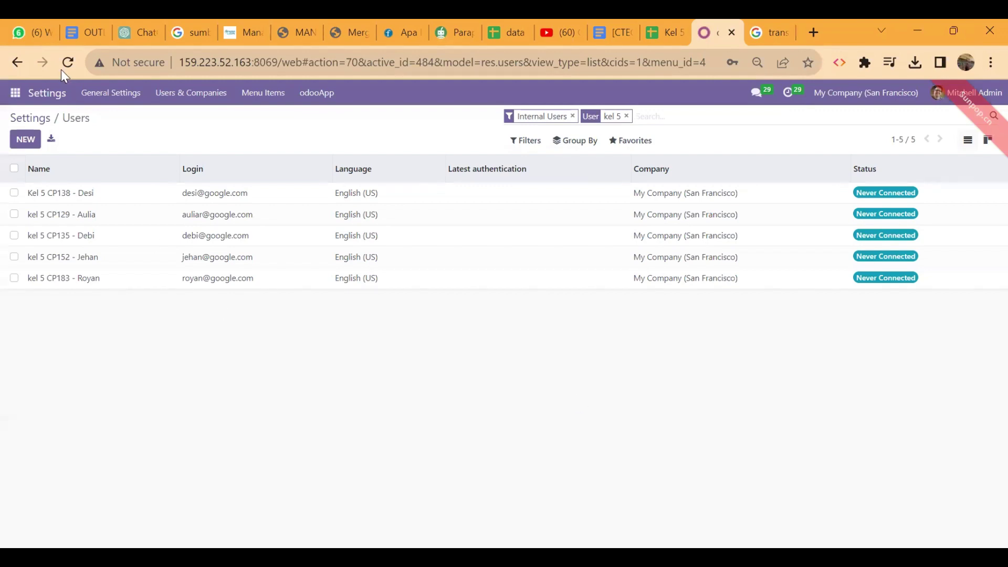
Step: In Discuss, create a channel named 'SKENARIO MANUFACTURE KEL 5', fixing typos in the name
left_click(15, 92)
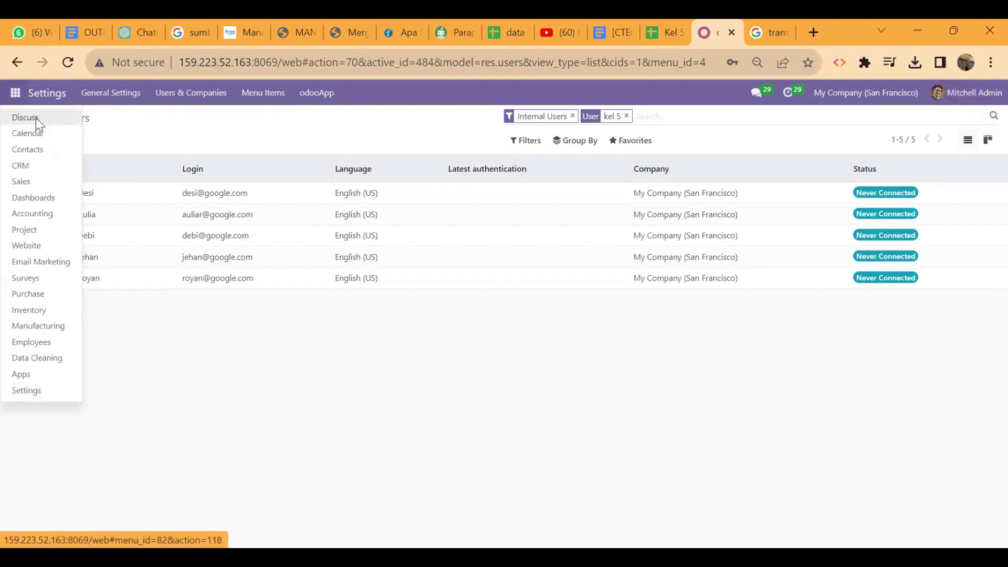
left_click(37, 124)
scroll(97, 338, "down", 5)
scroll(97, 339, "up", 10)
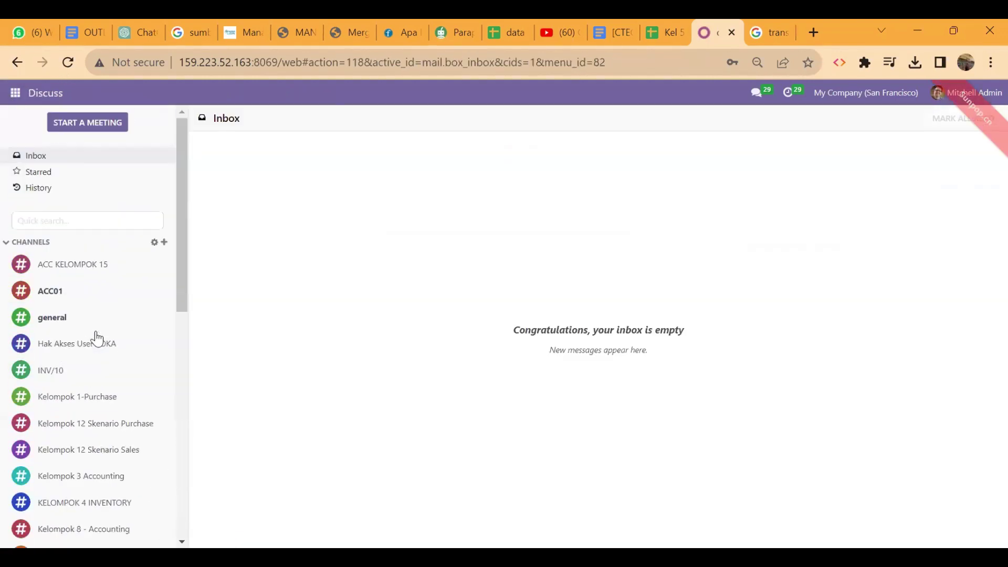
left_click(163, 242)
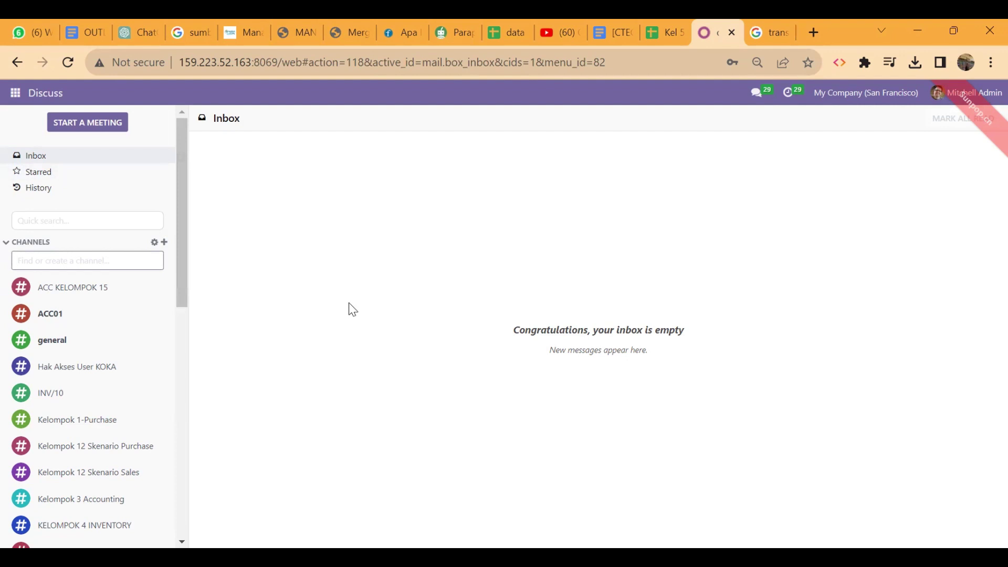
type("SKENARI")
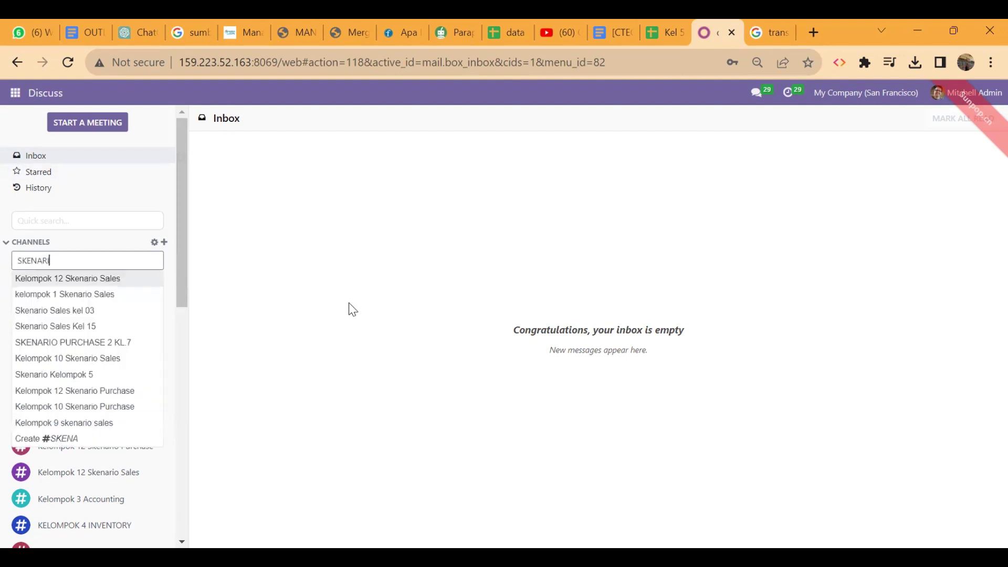
type("O MAN")
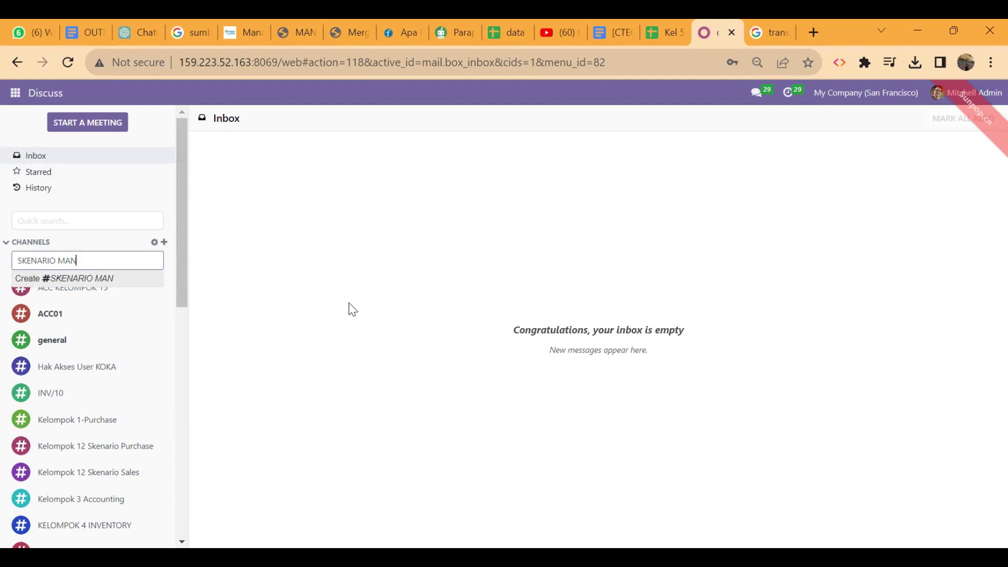
type(" KEL")
type(" 05")
key("BackSpace")
key("BackSpace")
type("5")
left_click(77, 261)
type("UFACTURE")
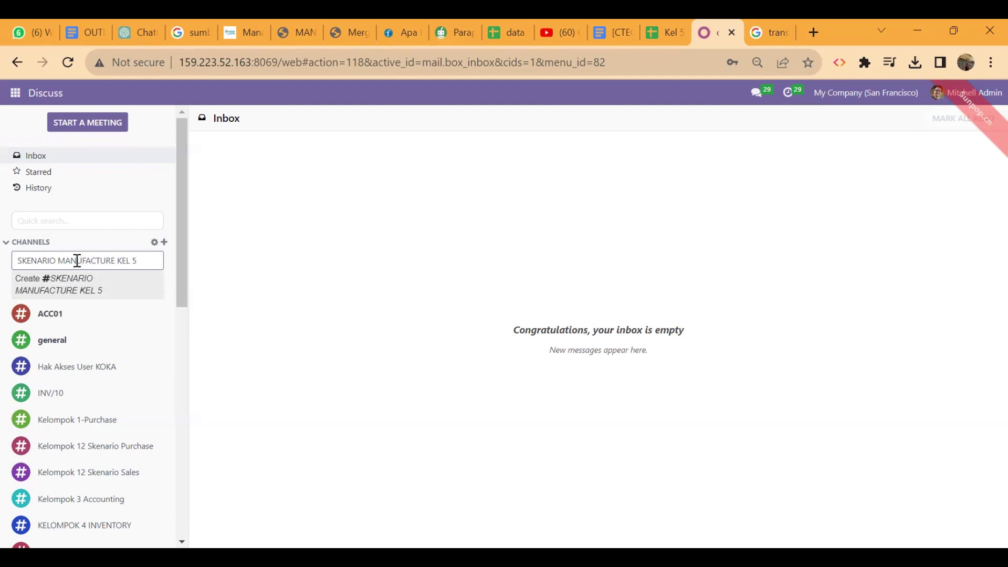
left_click(112, 288)
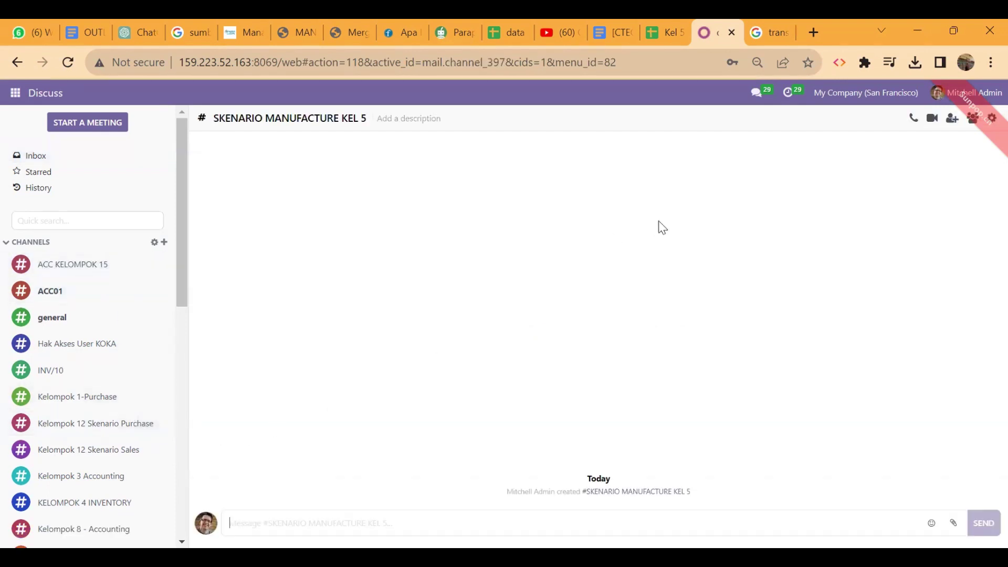
Step: Dismiss the error, search 'kel 5', select all five users and invite them
left_click(992, 118)
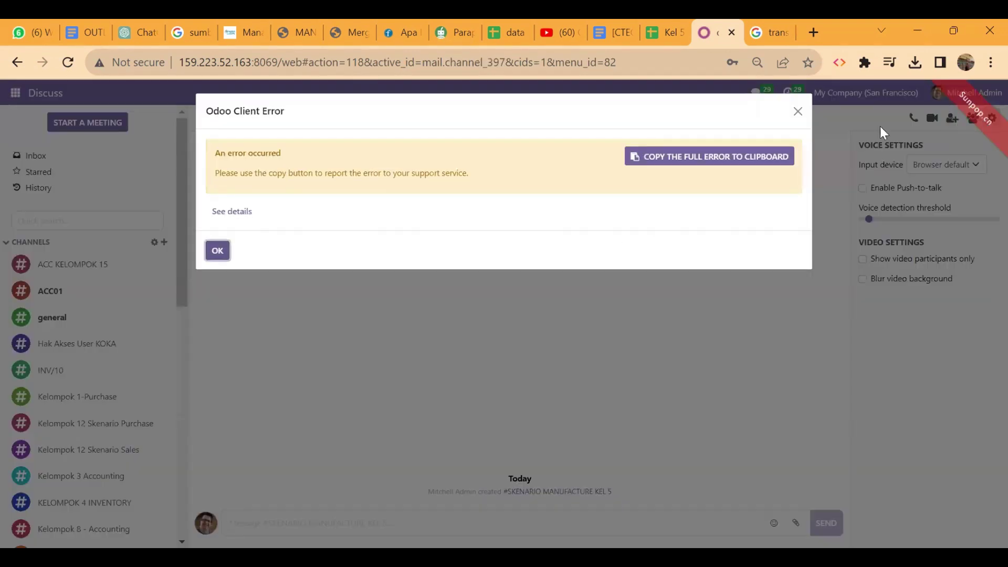
left_click(797, 112)
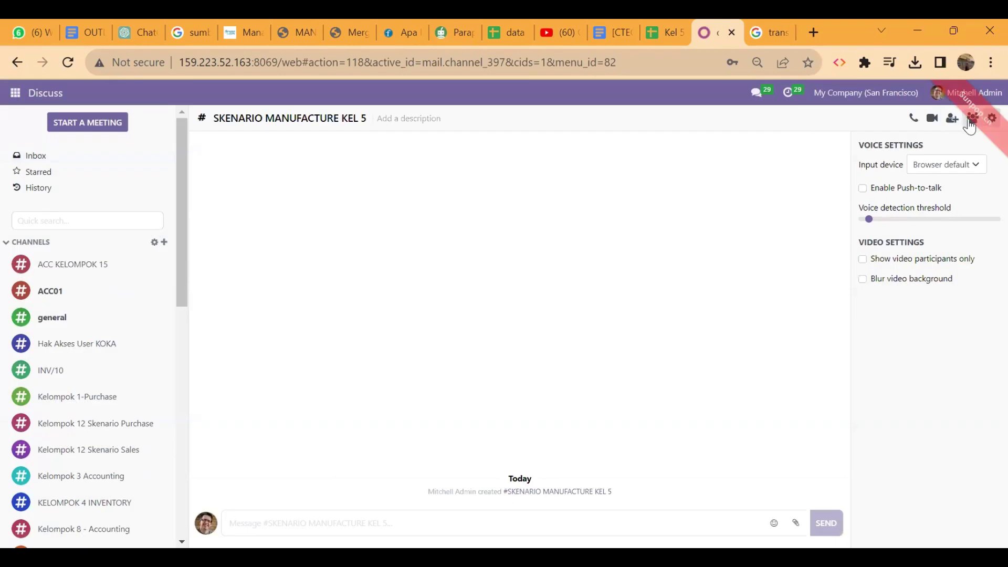
left_click(951, 118)
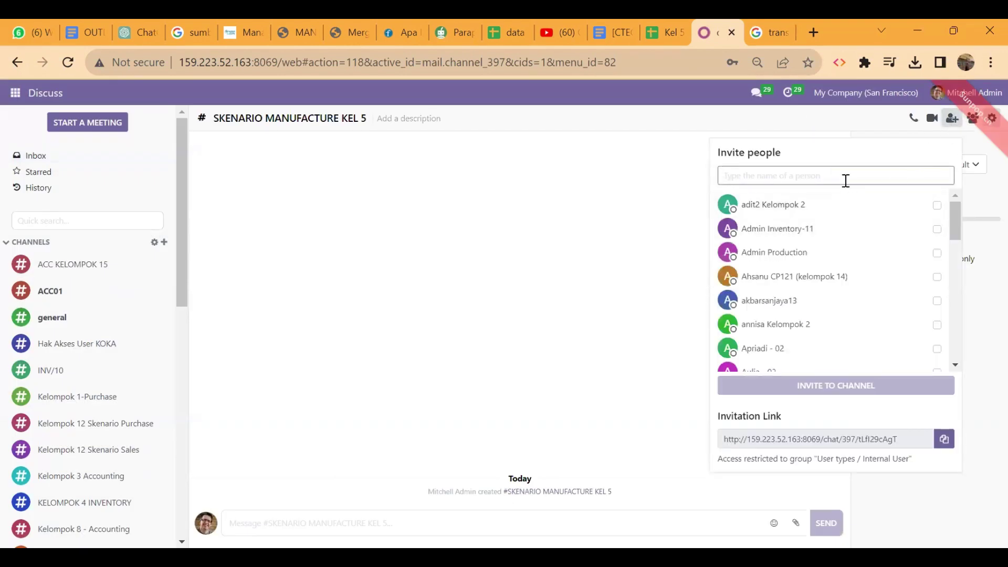
type("kel 5")
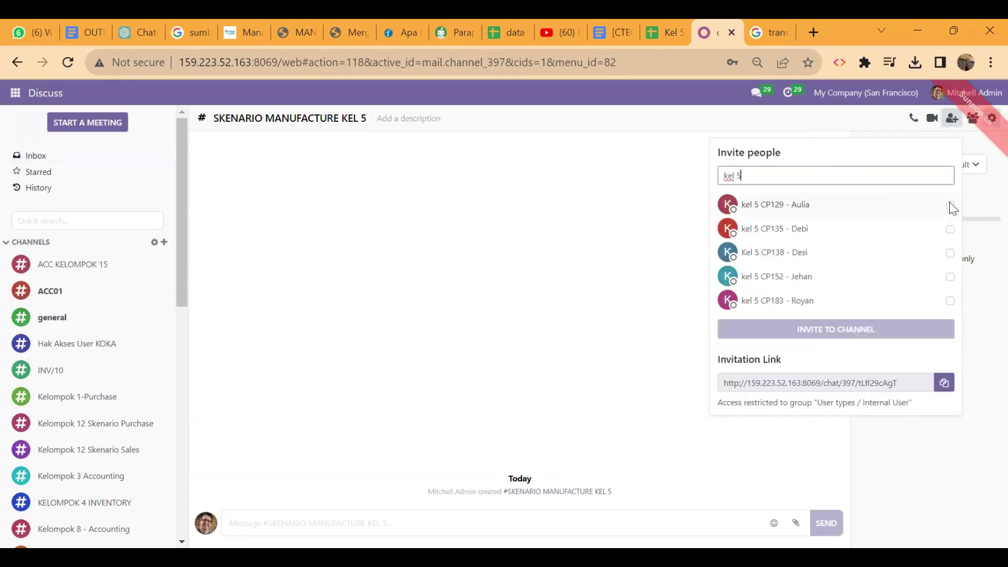
left_click(951, 206)
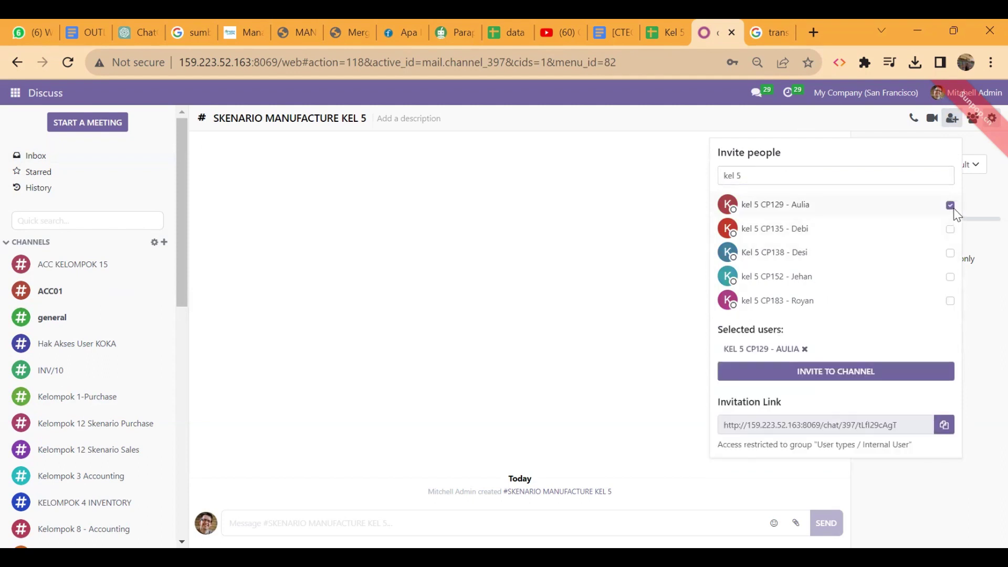
left_click(953, 229)
left_click(953, 252)
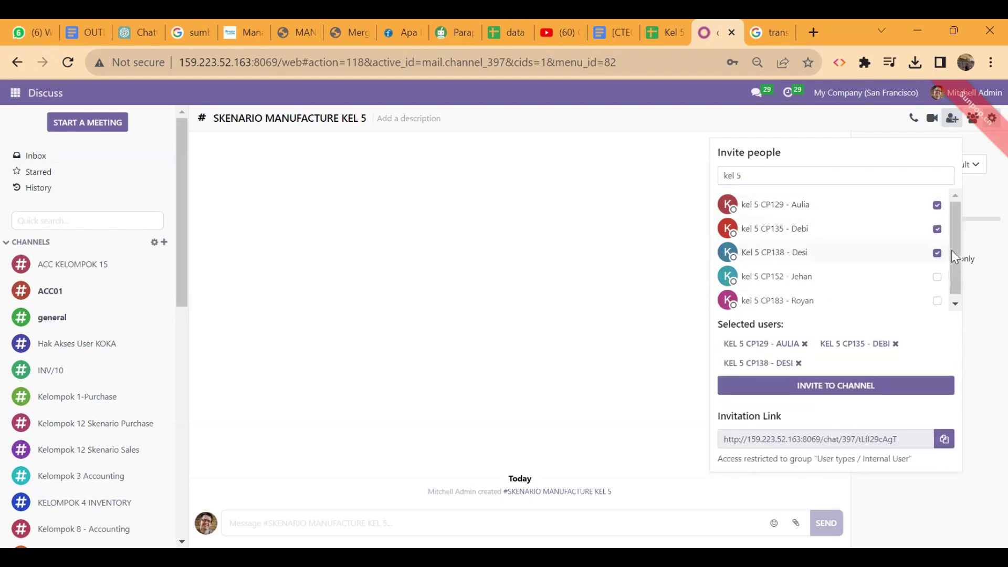
left_click(938, 276)
left_click(938, 301)
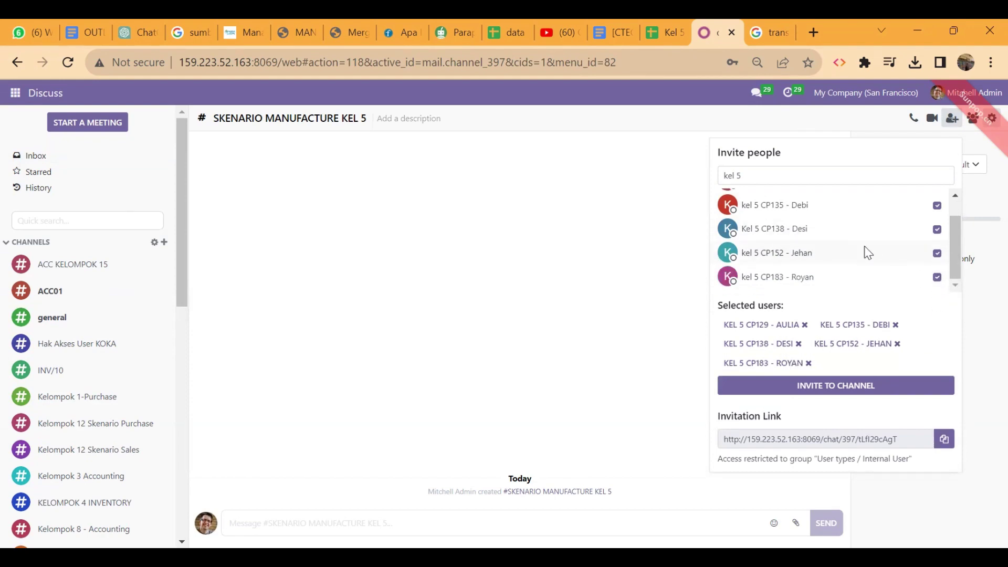
left_click(839, 388)
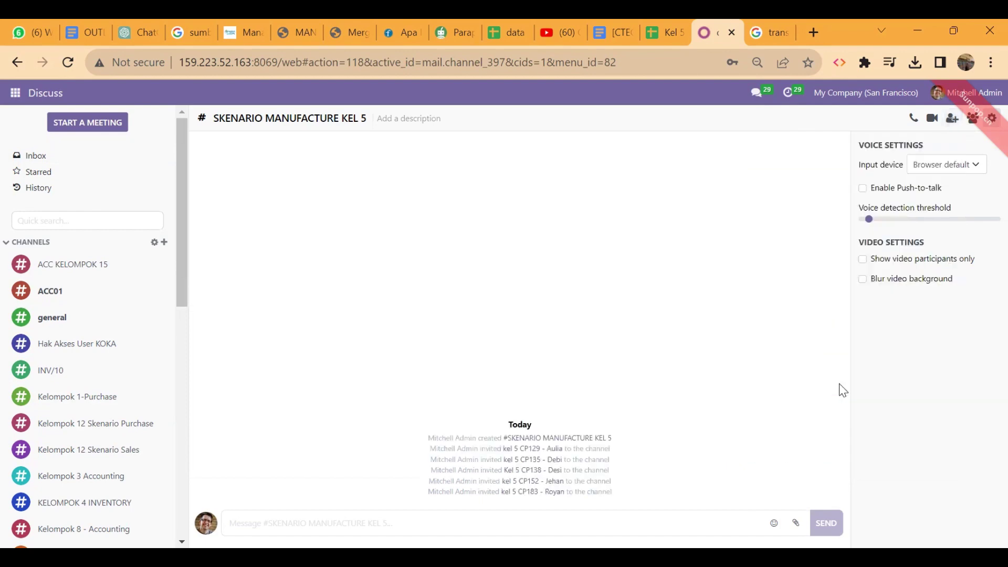
Step: Post the message 'hallo' in the SKENARIO MANUFACTURE KEL 5 channel
left_click(457, 530)
type("hallo")
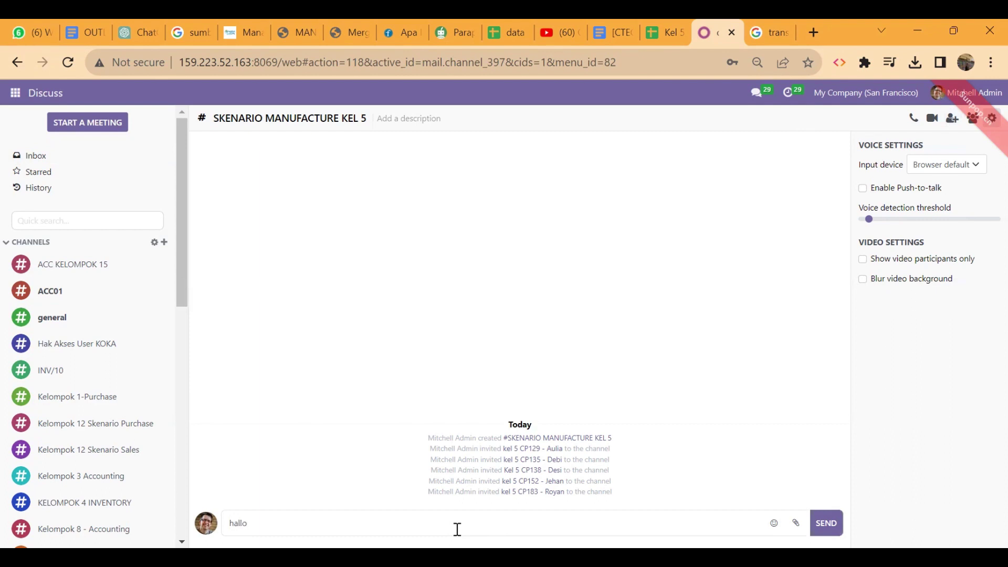
key("Return")
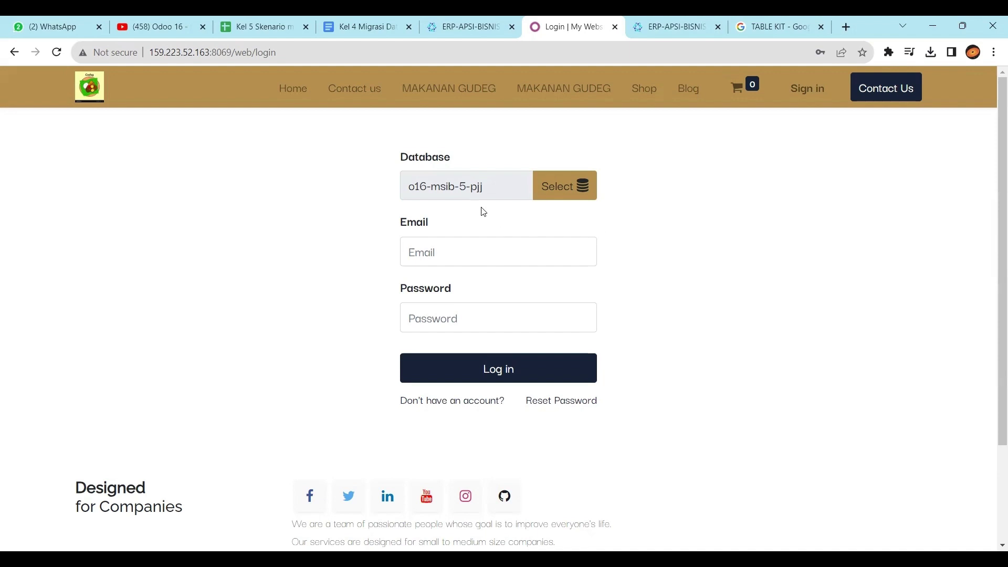
Step: Log in with the kel 5 user's email and password, and save the credentials in Chrome
left_click(506, 259)
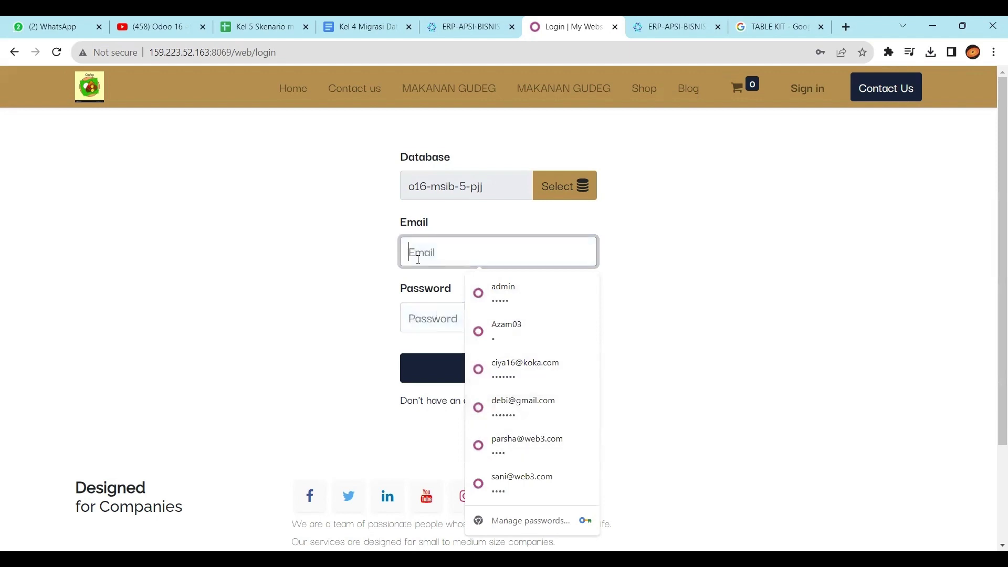
type("pa")
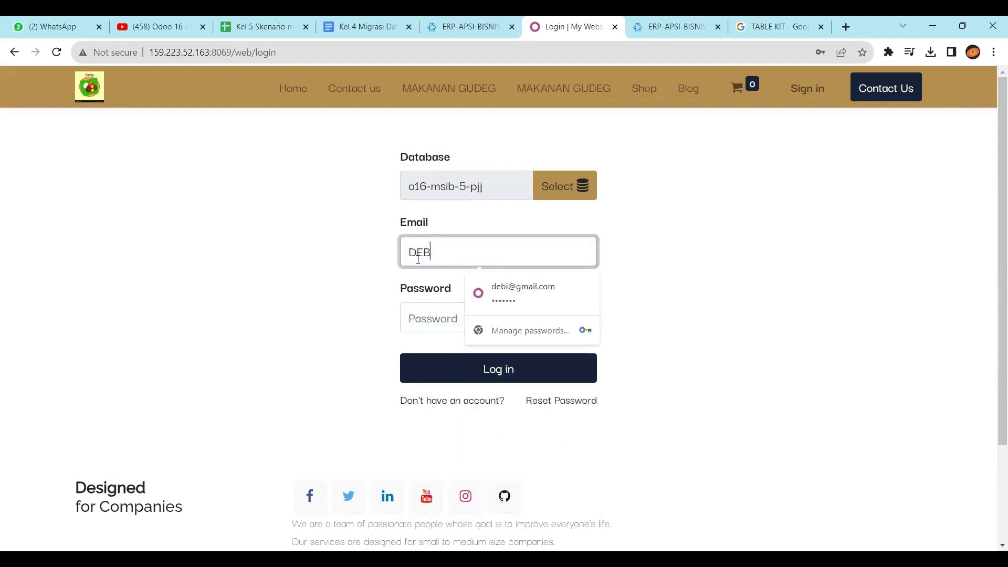
key("BackSpace")
key("BackSpace")
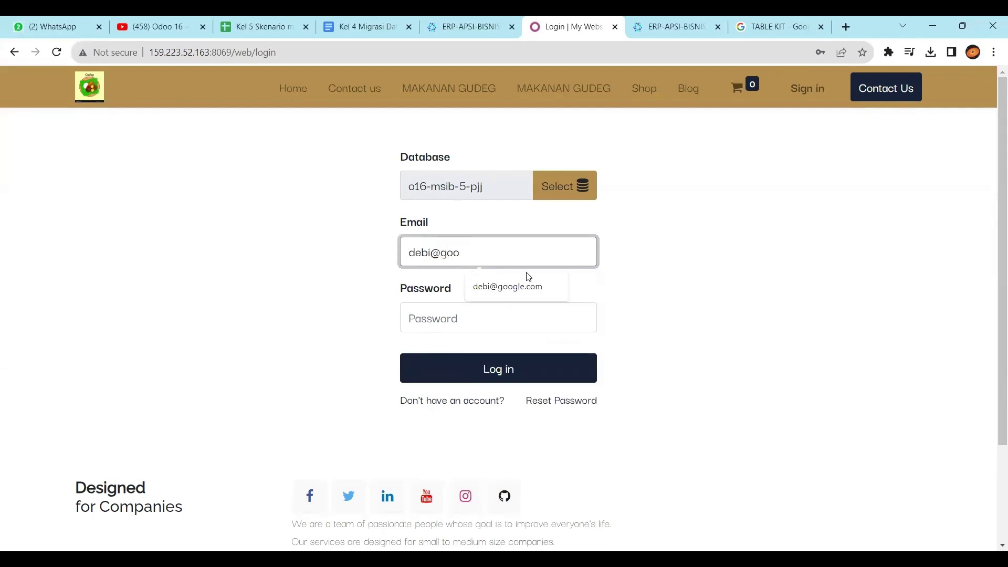
left_click(520, 287)
left_click(493, 322)
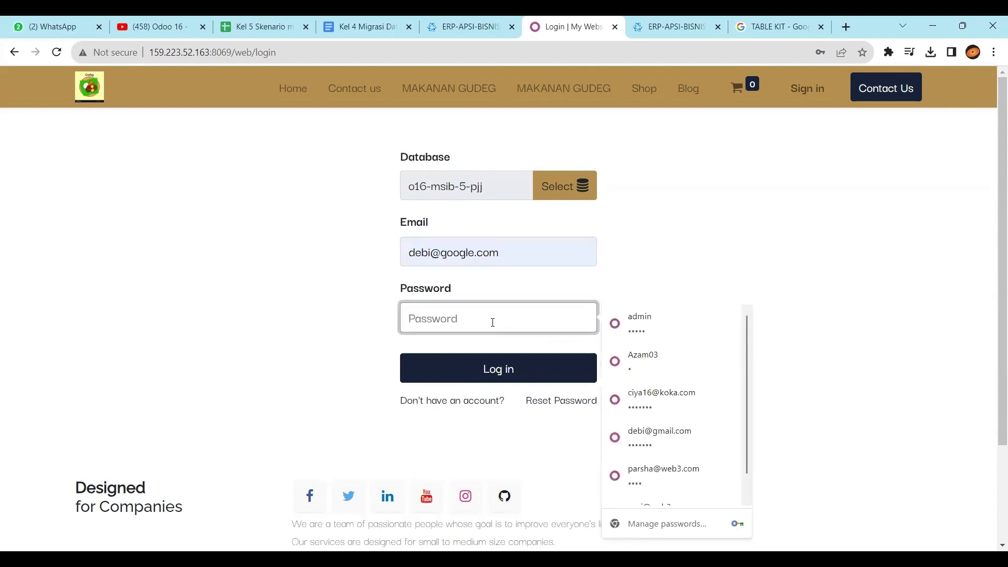
type("1")
left_click(478, 371)
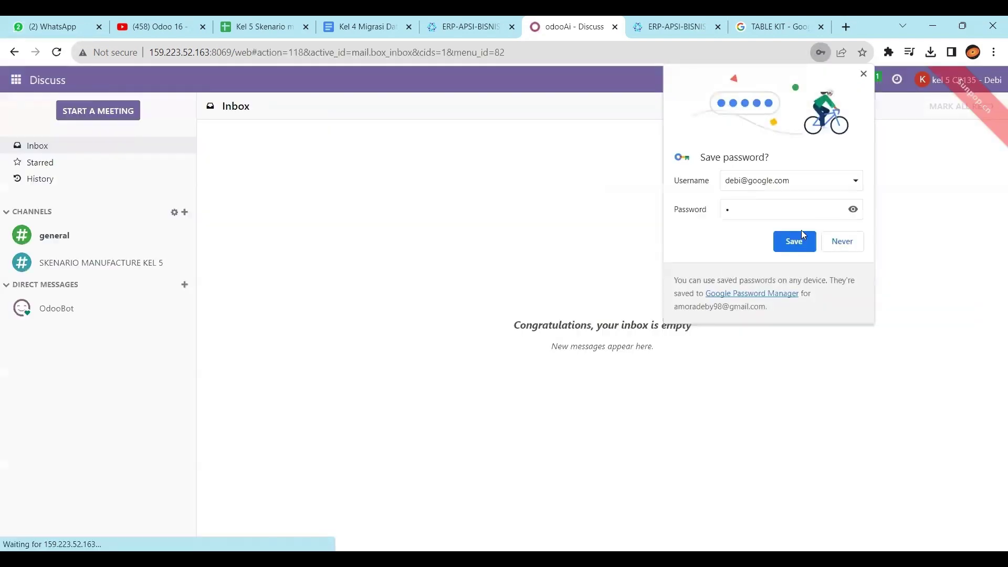
left_click(801, 242)
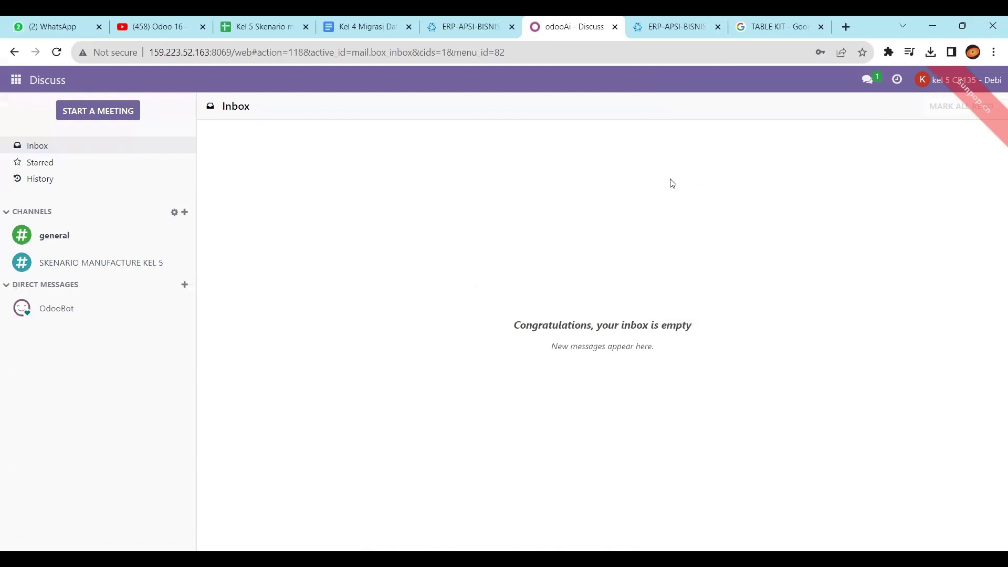
Step: Read the hallo message in the channel, then open the Manufacturing app's Products menu
left_click(127, 263)
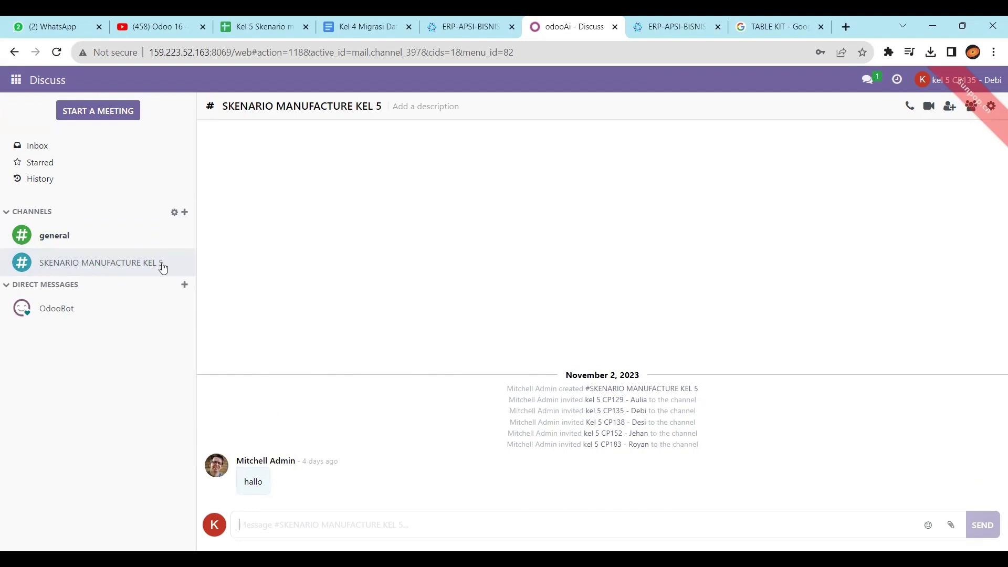
left_click(18, 90)
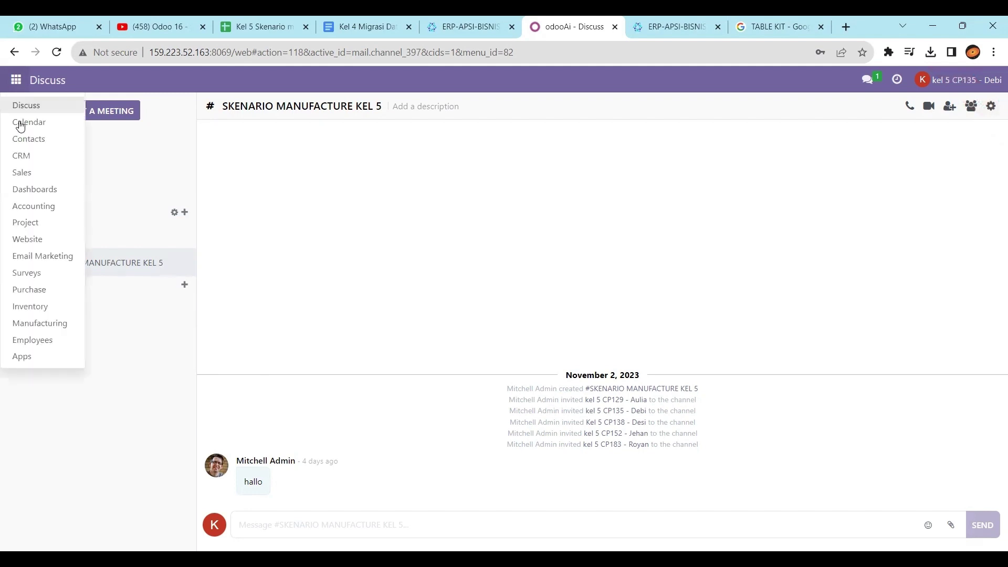
left_click(62, 324)
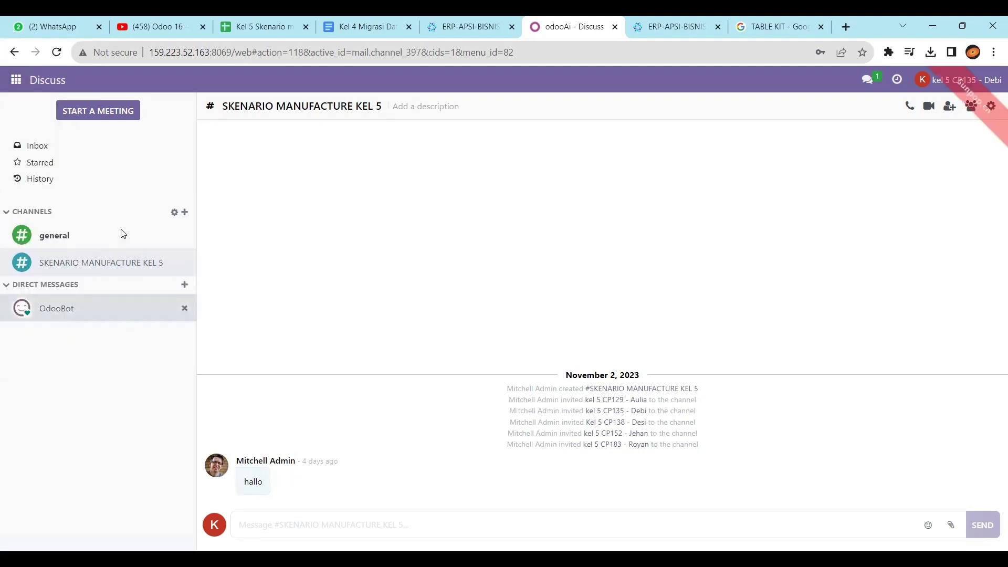
left_click(191, 80)
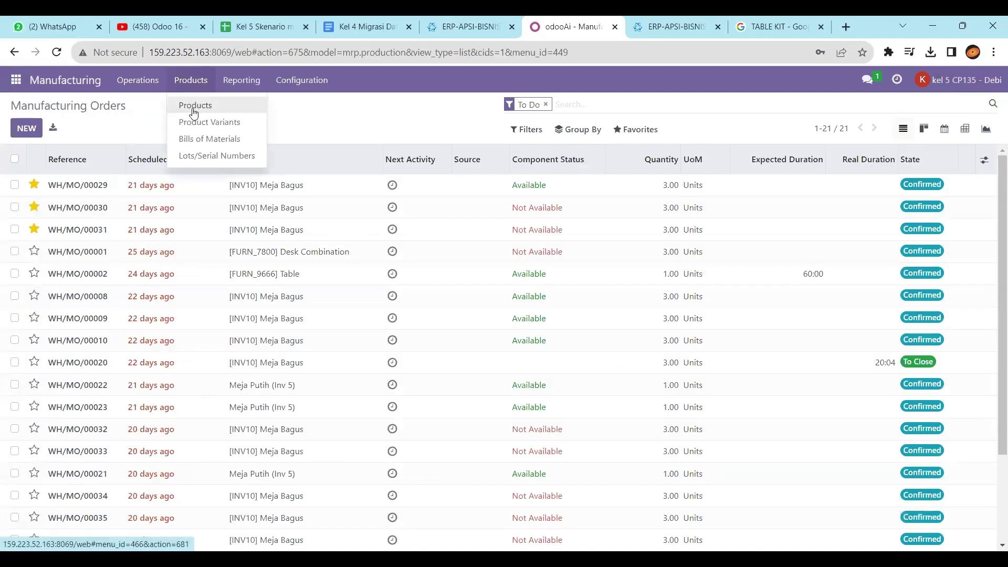
Step: Open the Products list, discard an accidental new product, and filter products by '5'
left_click(195, 105)
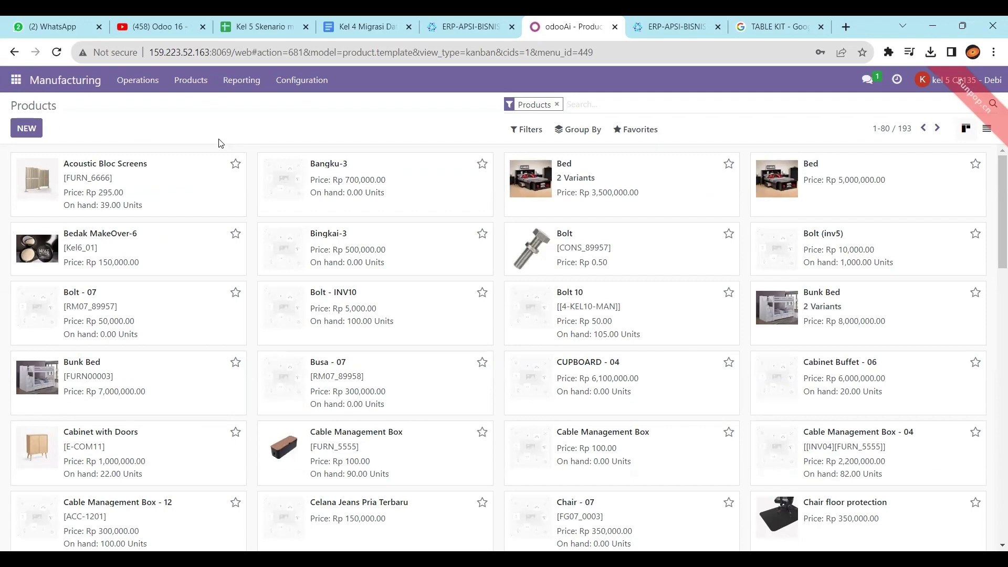
left_click(27, 130)
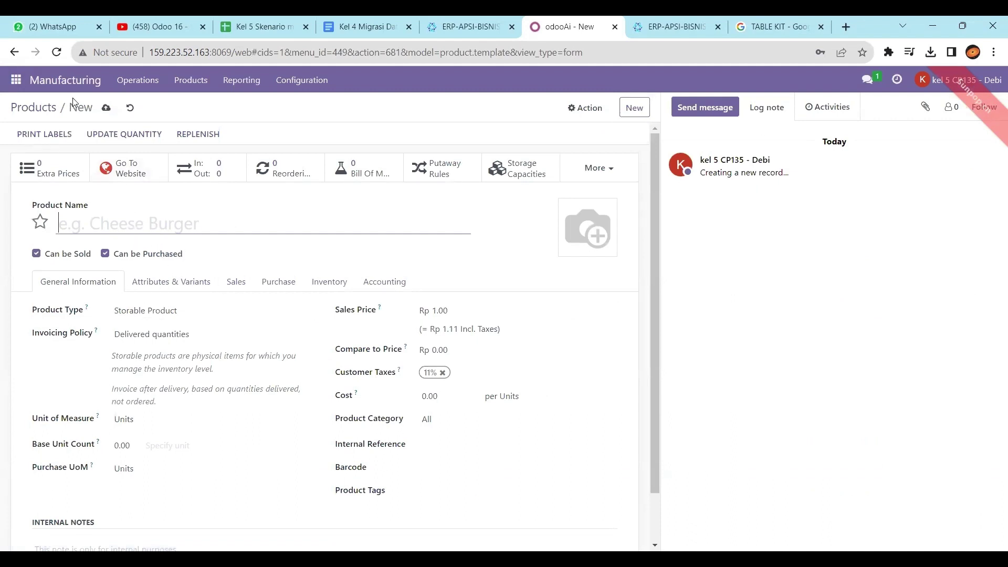
left_click(129, 108)
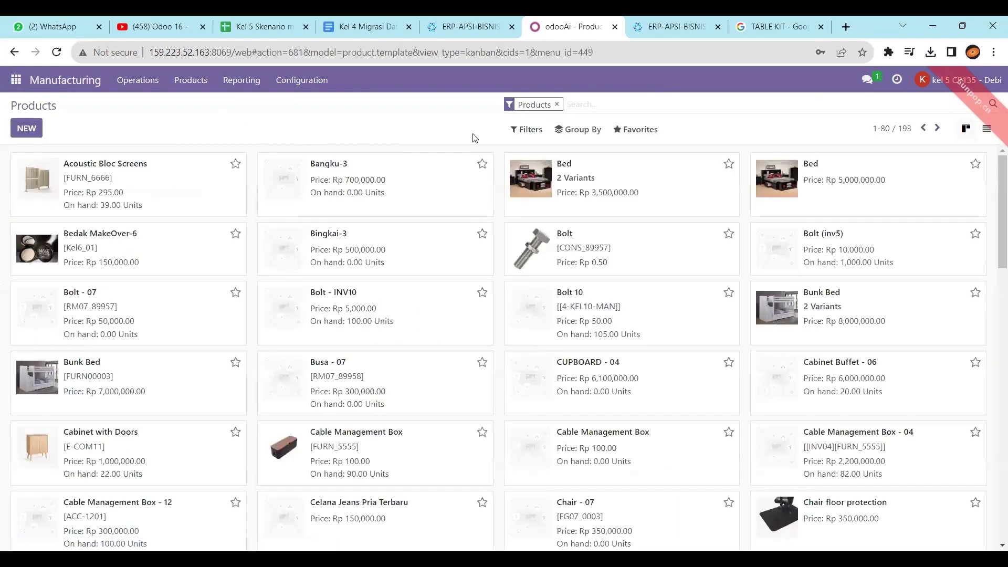
type("5")
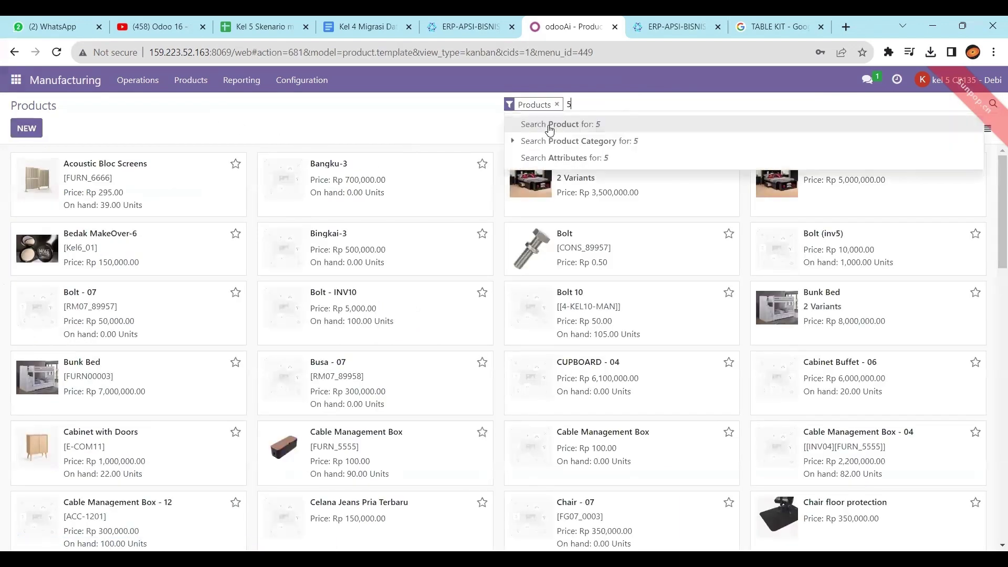
key("Return")
scroll(488, 284, "down", 1)
scroll(488, 283, "up", 1)
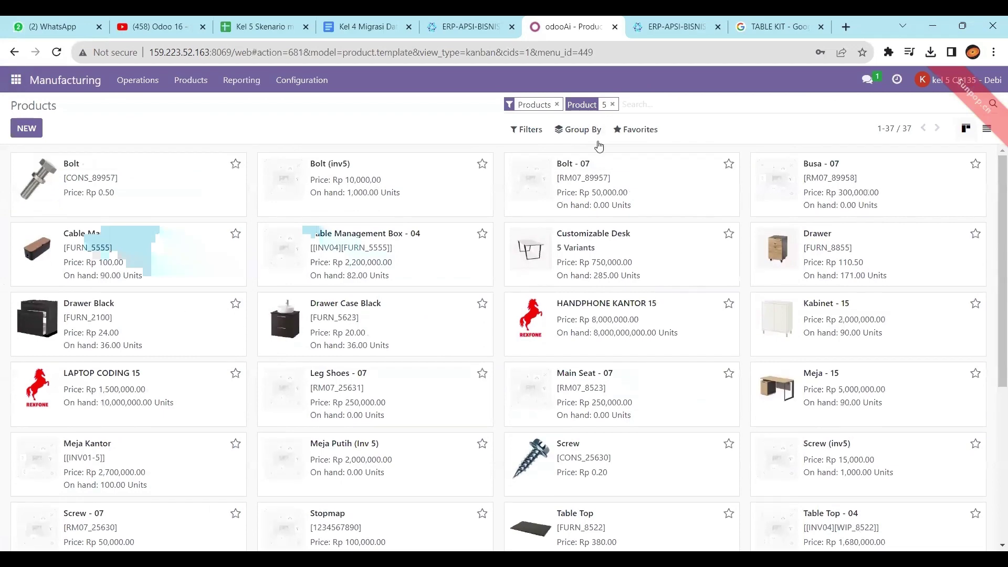
Step: Search products for 'table k', open [KL05]FG_78236 Table Kit, then switch to the scenario spreadsheet
left_click(612, 104)
left_click(557, 105)
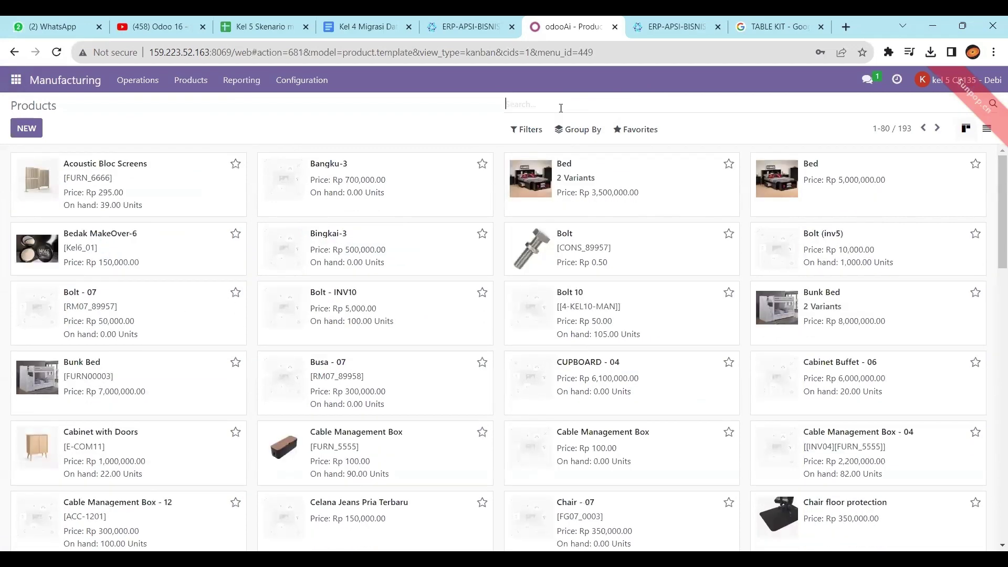
type("kl")
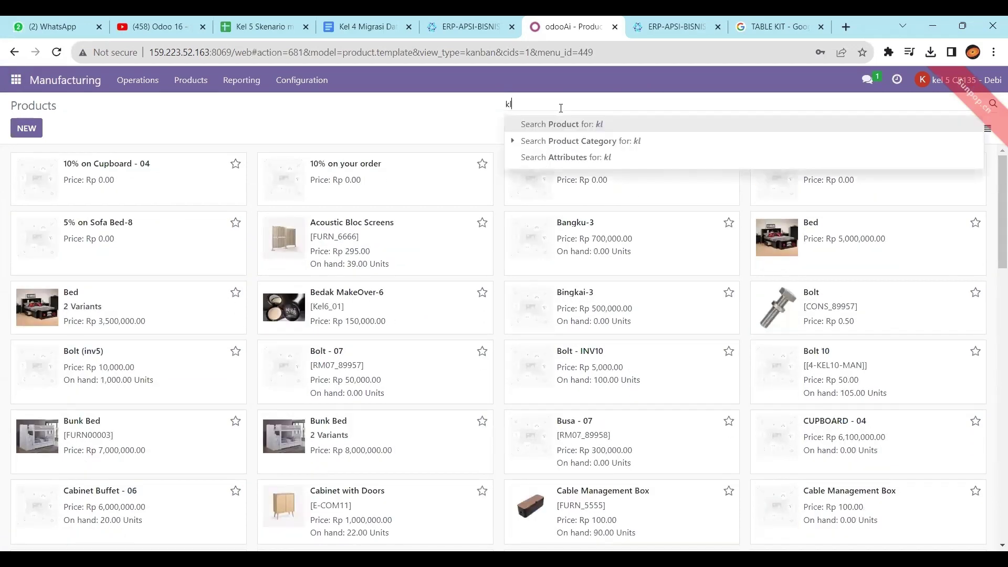
key("Return")
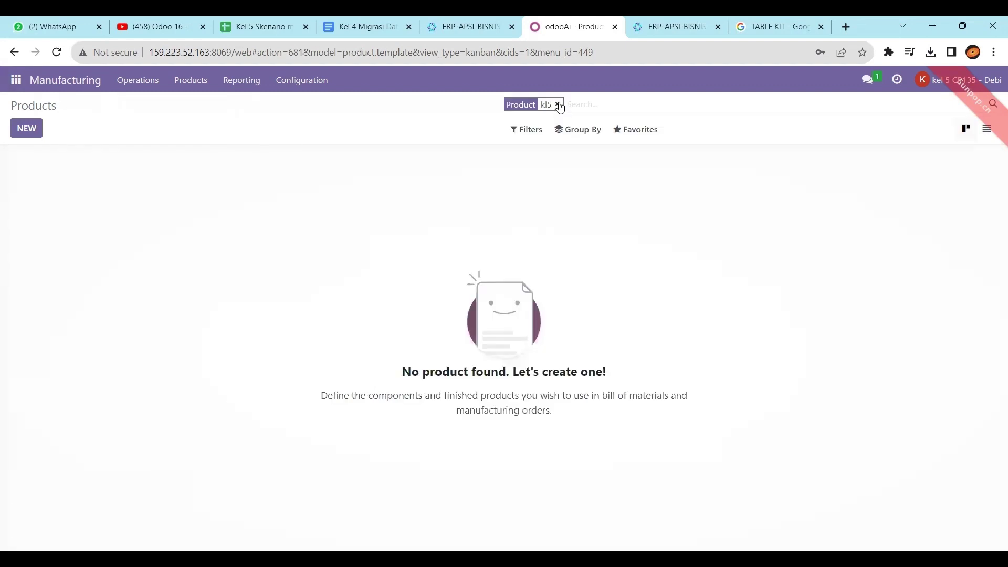
left_click(553, 105)
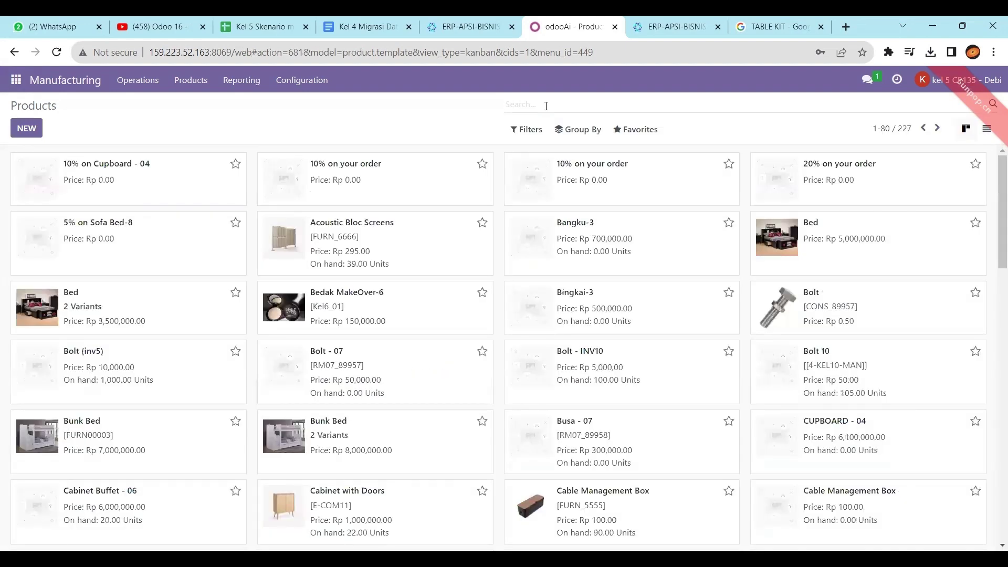
type("table kit")
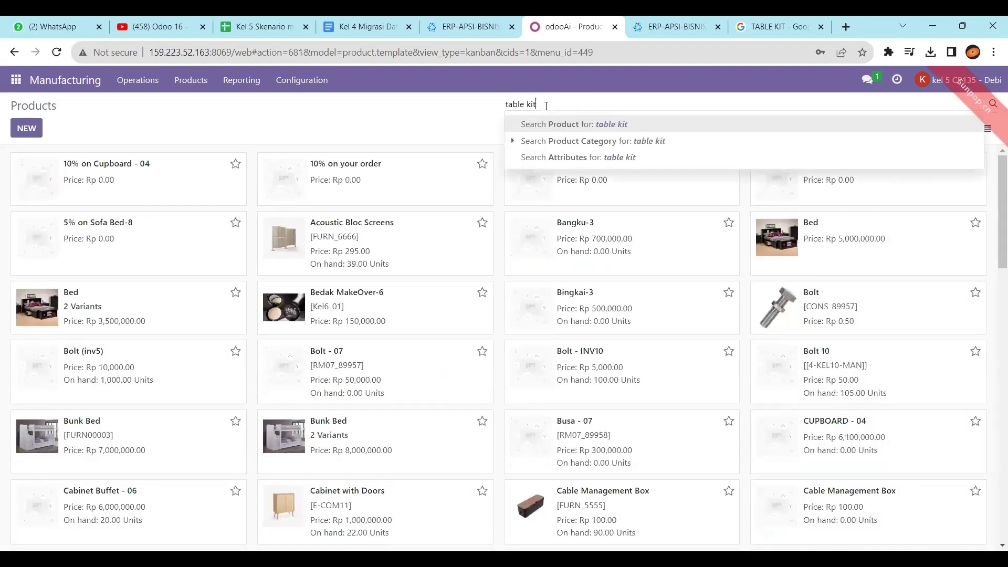
key("Return")
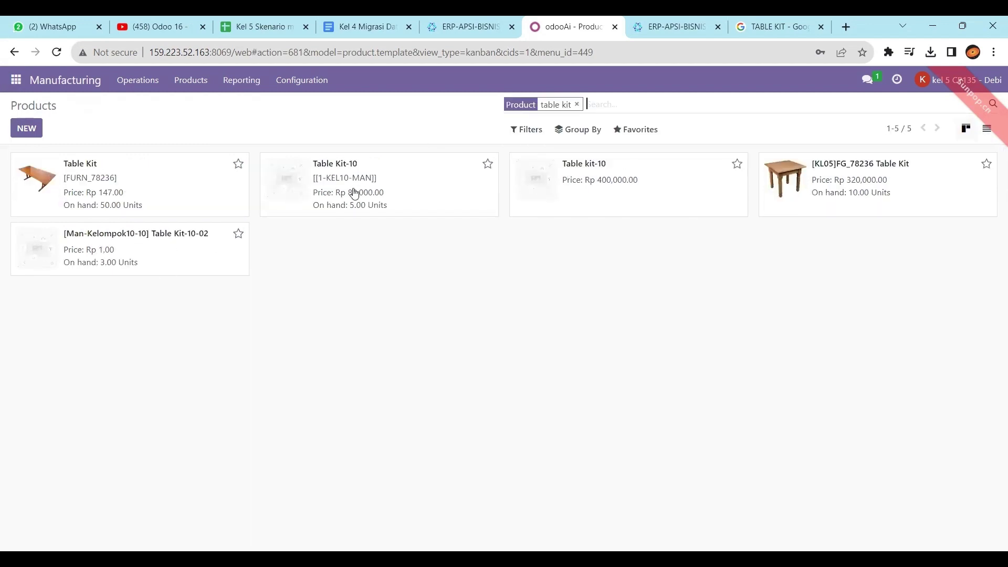
left_click(818, 195)
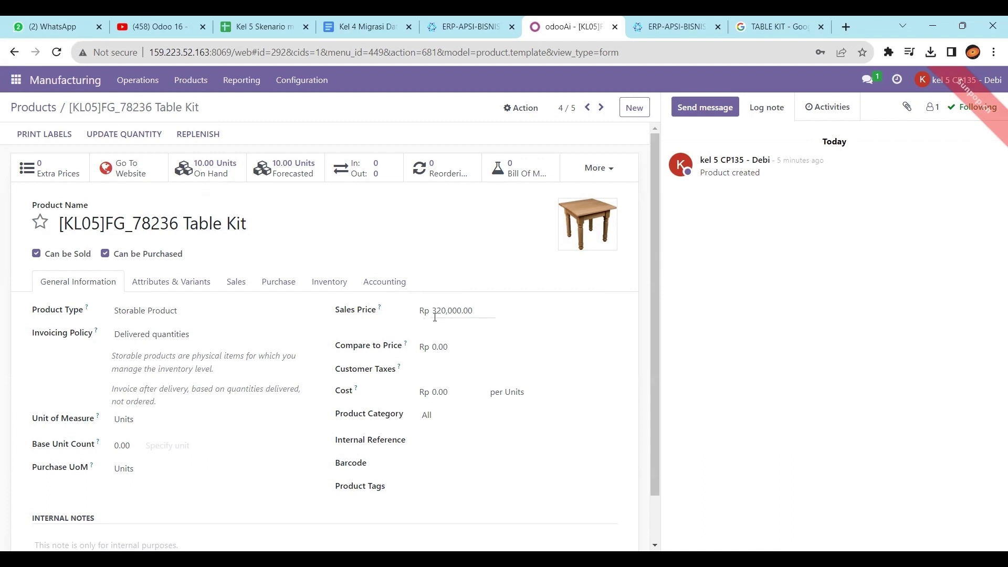
left_click(231, 20)
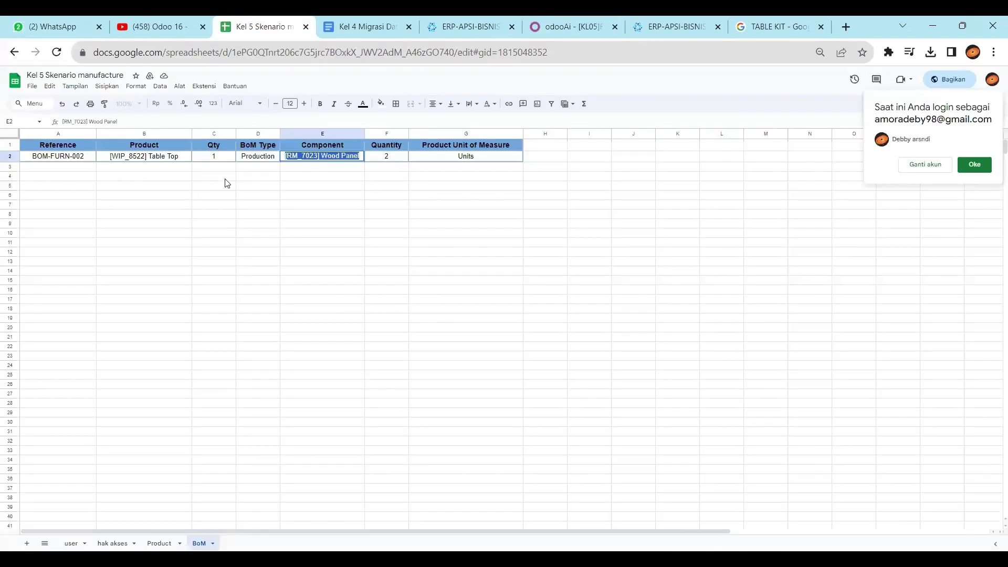
Step: Check FG_78236 Table Kit's Rp. 320.000 price and 11% tax on the Product sheet, then return to Odoo
left_click(202, 196)
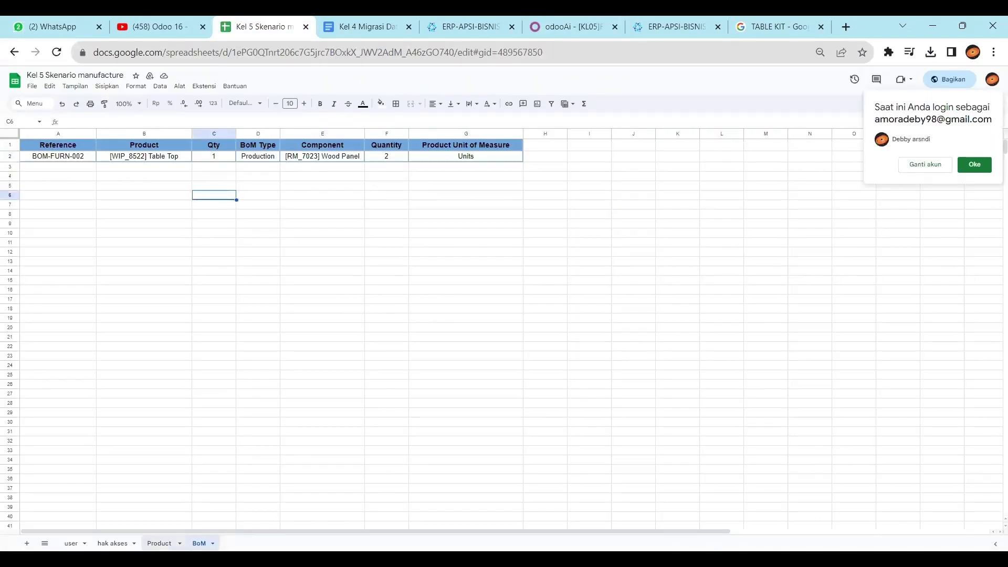
left_click(159, 543)
left_click(237, 261)
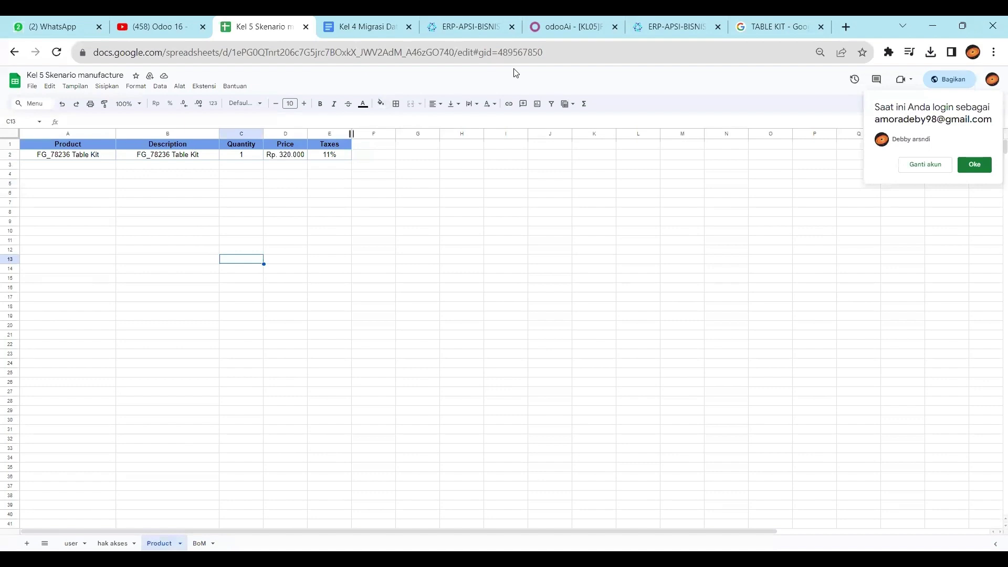
left_click(566, 17)
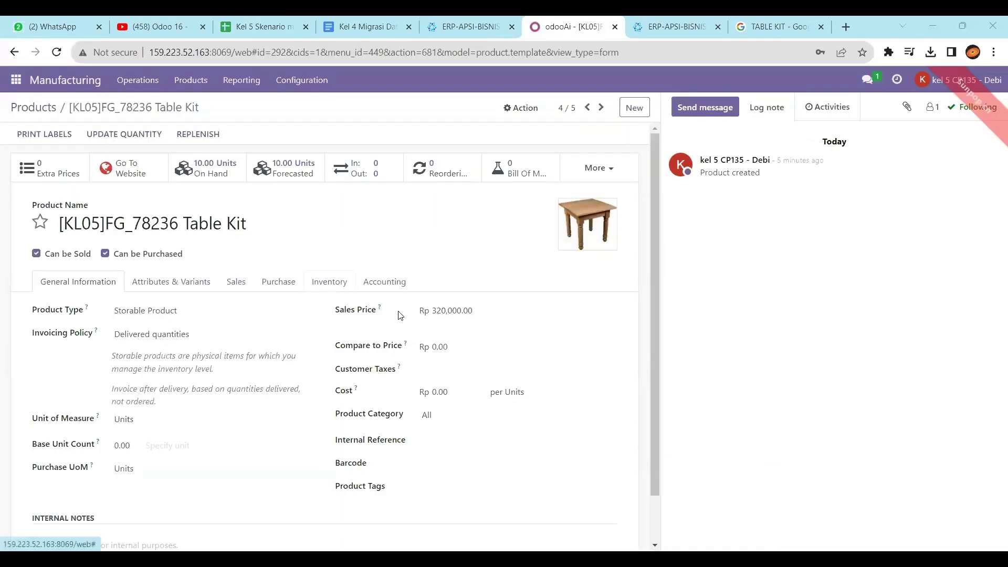
Step: Add the 11% customer tax to the Table Kit, save, and view its empty Bill of Materials list
left_click(435, 371)
left_click(432, 420)
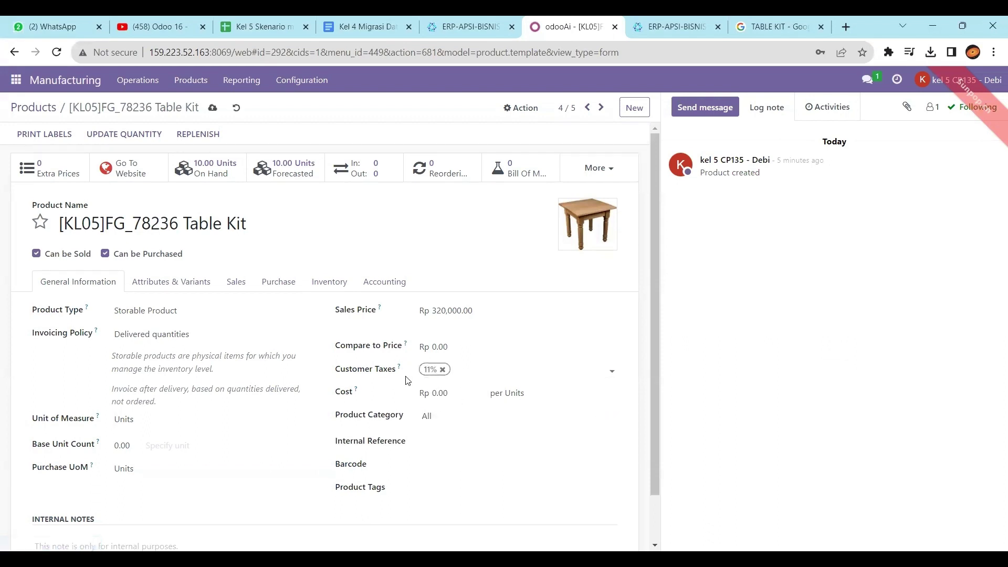
left_click(172, 282)
left_click(244, 283)
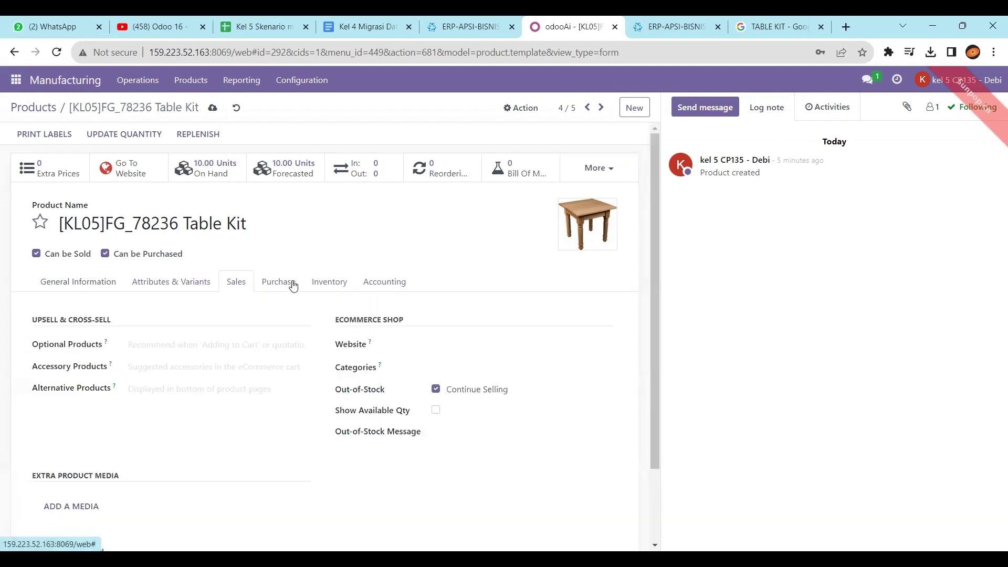
left_click(322, 282)
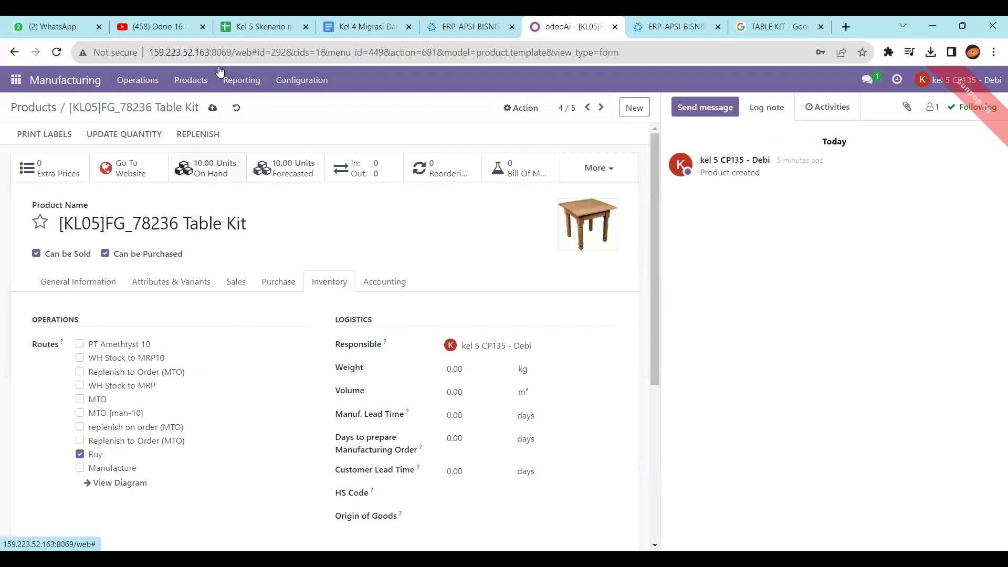
left_click(213, 109)
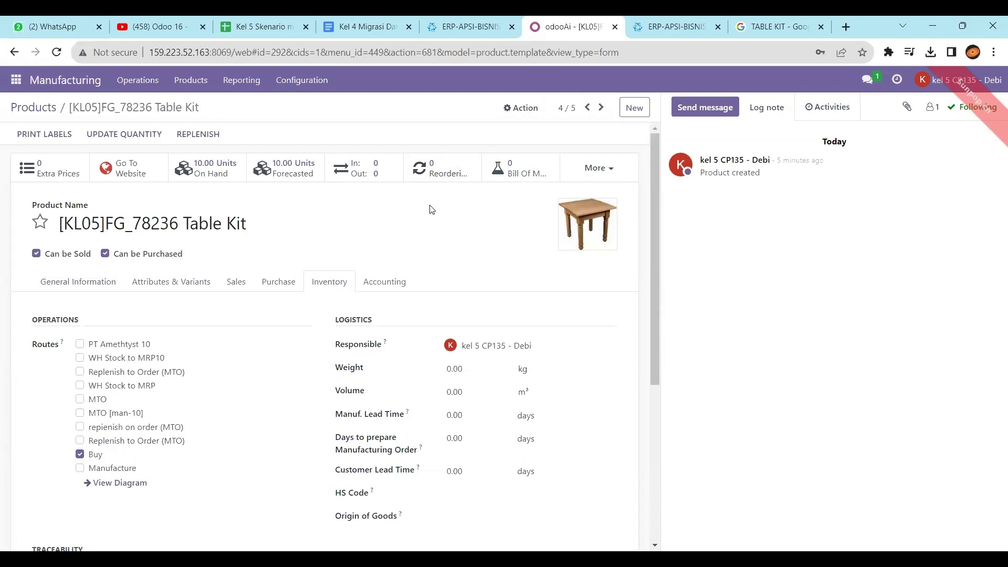
left_click(522, 177)
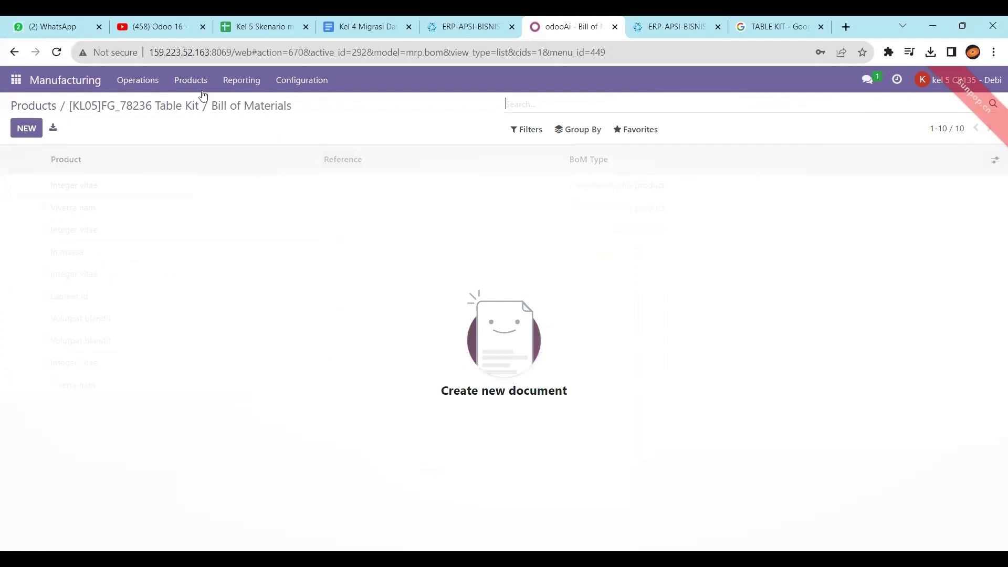
Step: Open the Manufacturing Bills of Materials list via Products
left_click(90, 83)
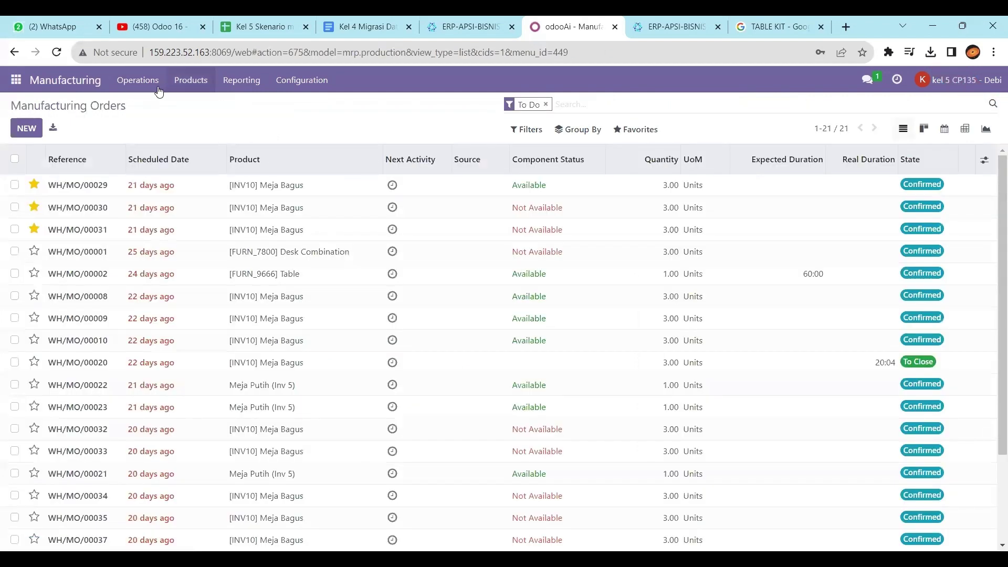
left_click(194, 82)
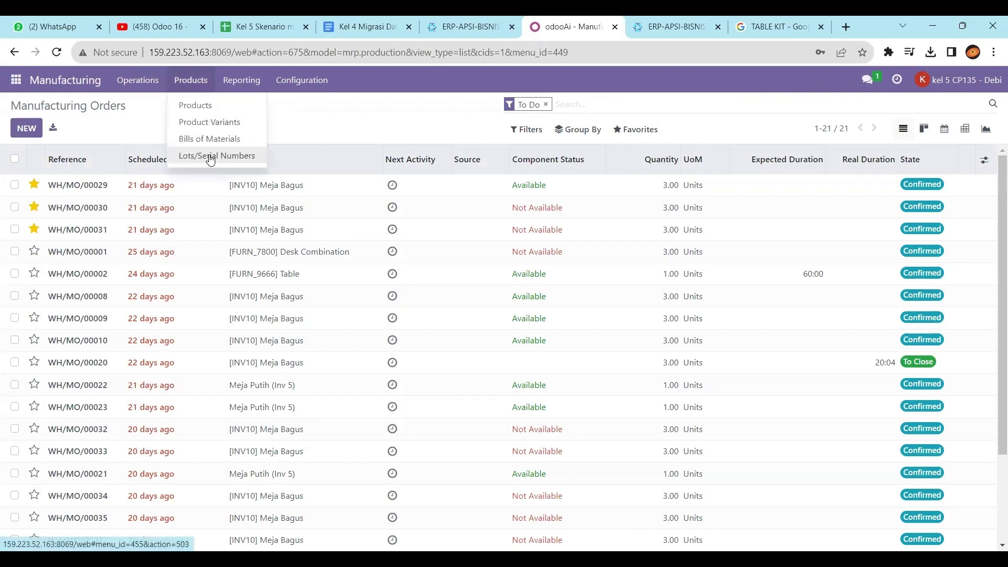
left_click(202, 139)
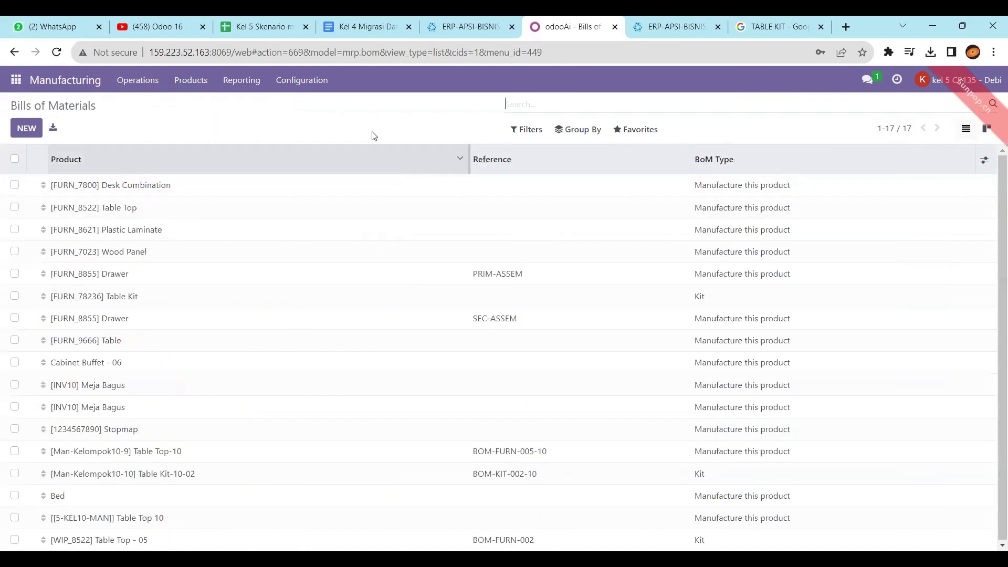
Step: Check the [WIP_8522] Table Top entry in cell B2 of the spreadsheet's BoM sheet
left_click(257, 27)
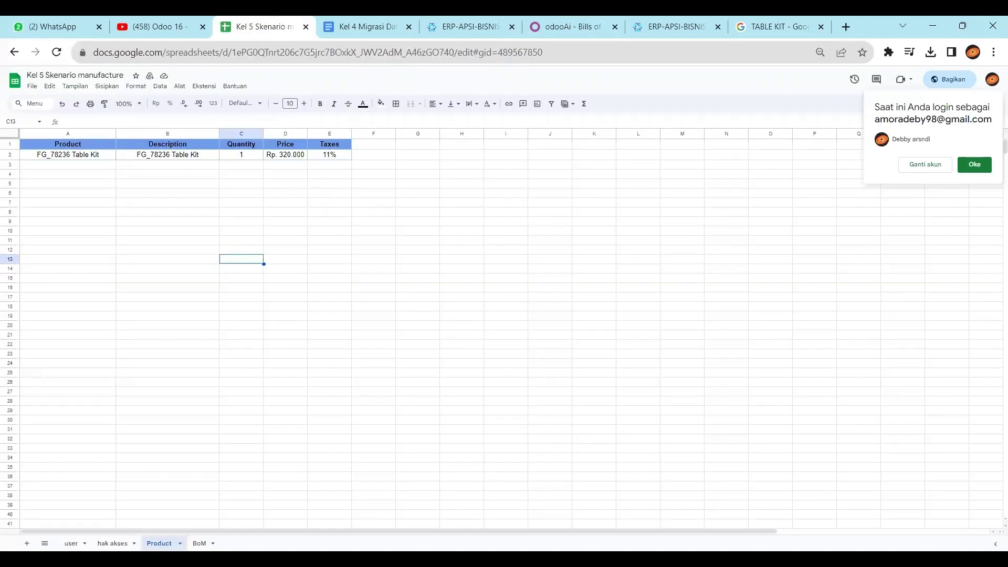
left_click(200, 543)
left_click(153, 163)
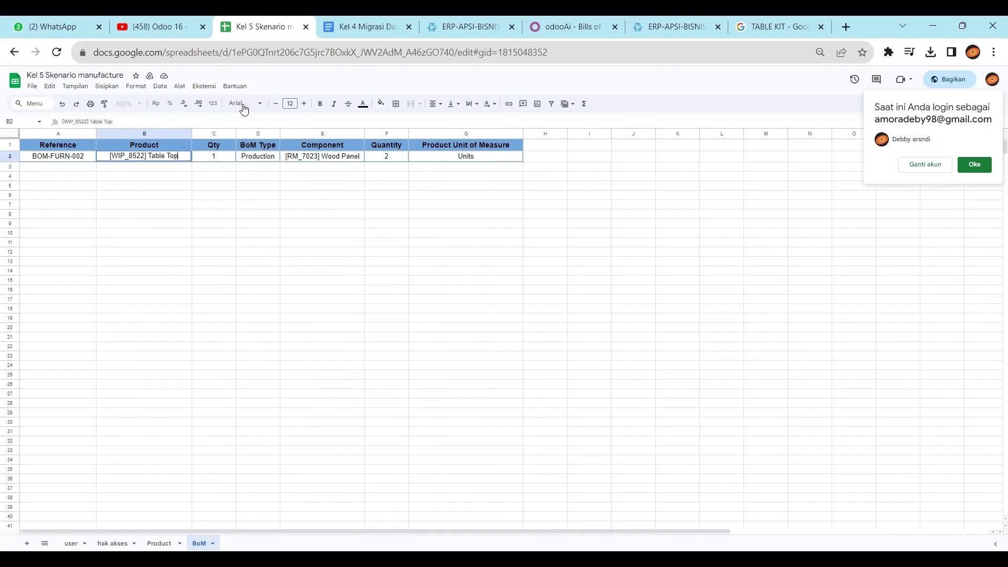
left_click(564, 26)
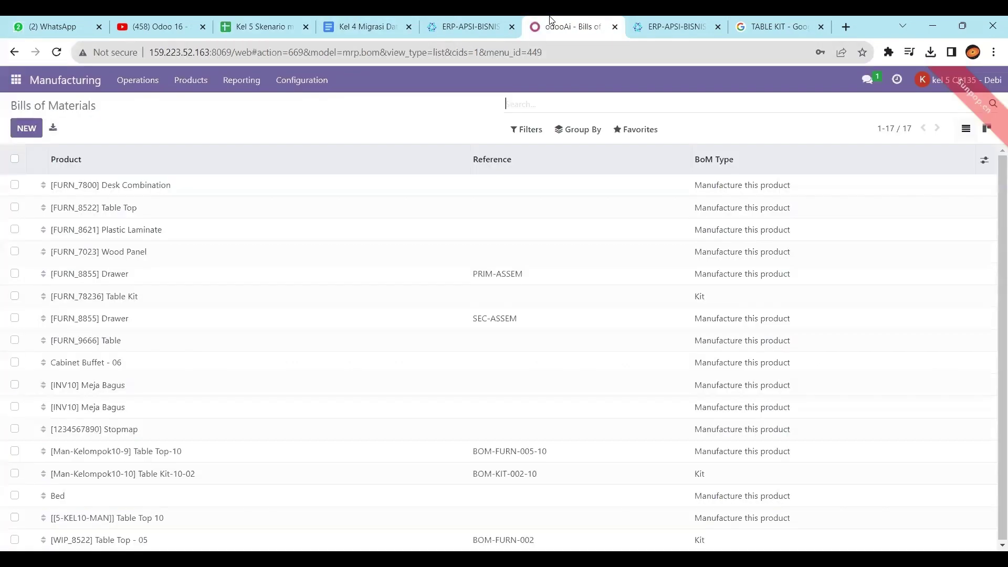
Step: Search bills of materials for 'table top' and open the [WIP_8522] Table Top - 05 kit BoM
type("ta")
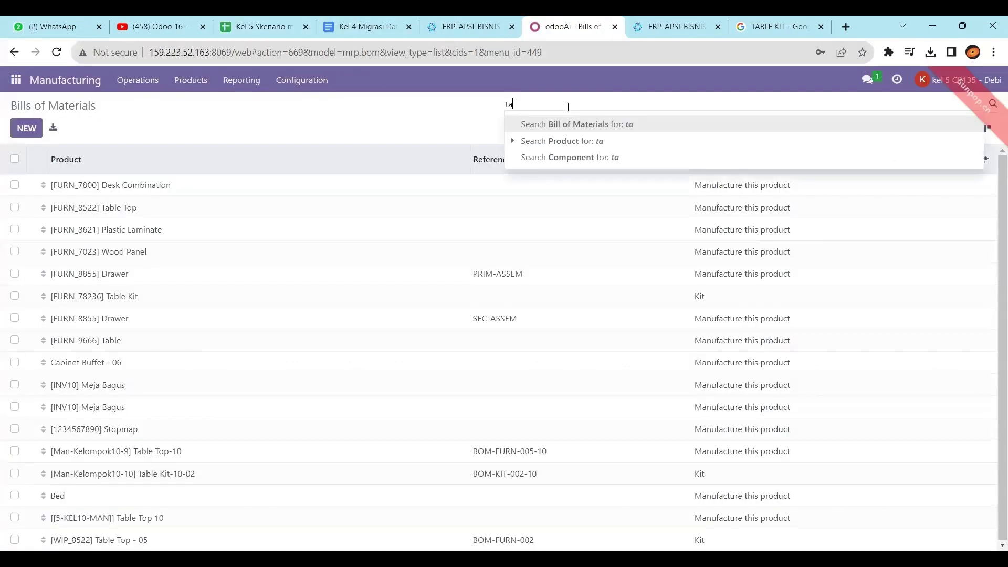
type("ble top")
key("Return")
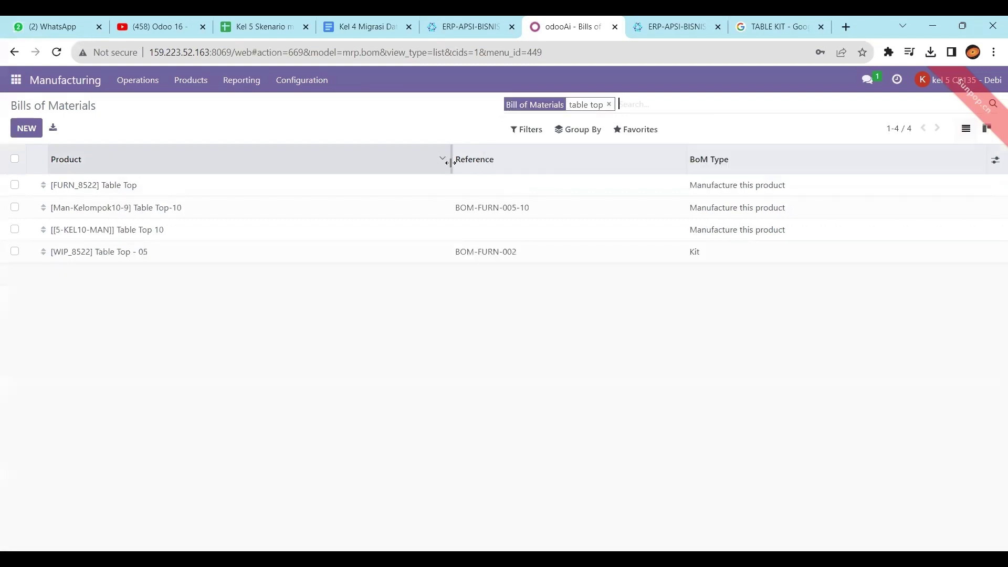
left_click(124, 255)
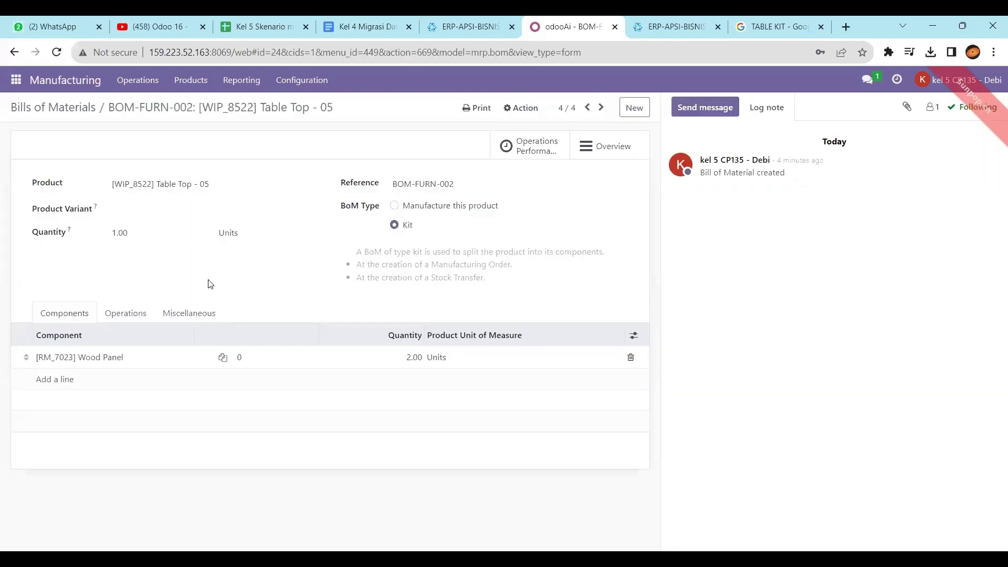
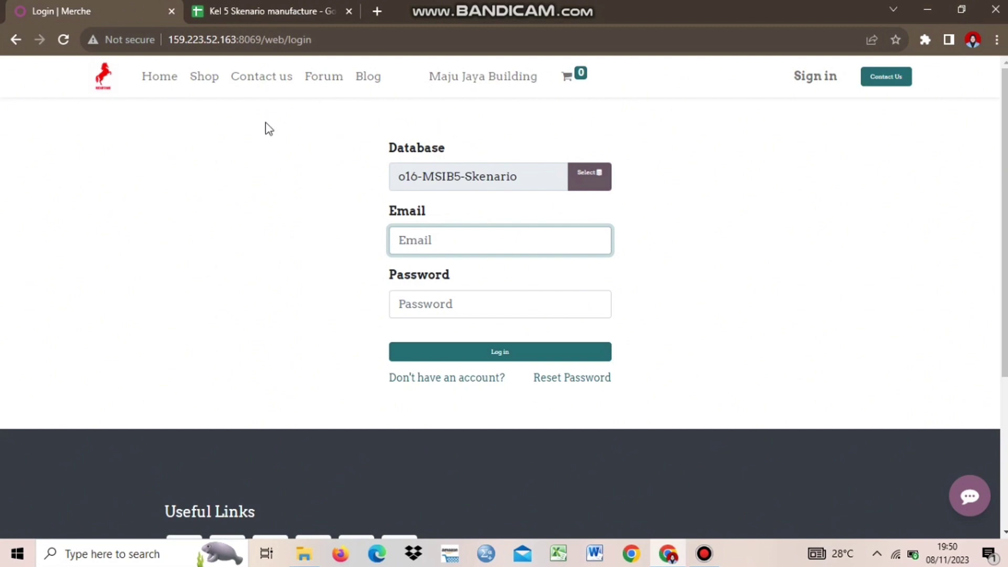
Step: Sign in to Odoo with the Admin Sales login copied from the spreadsheet's user tab and its password
left_click(229, 6)
left_click(97, 232)
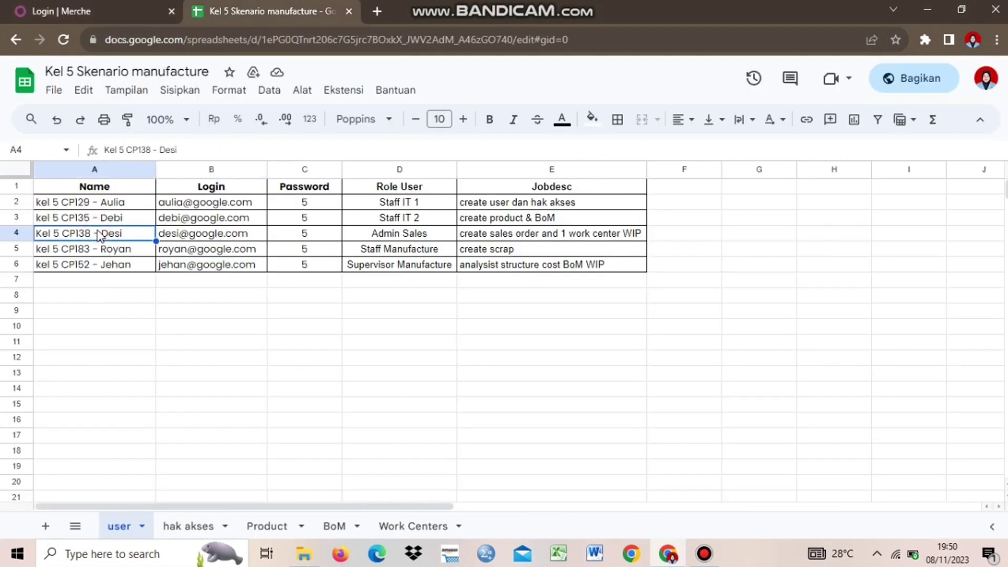
left_click(206, 238)
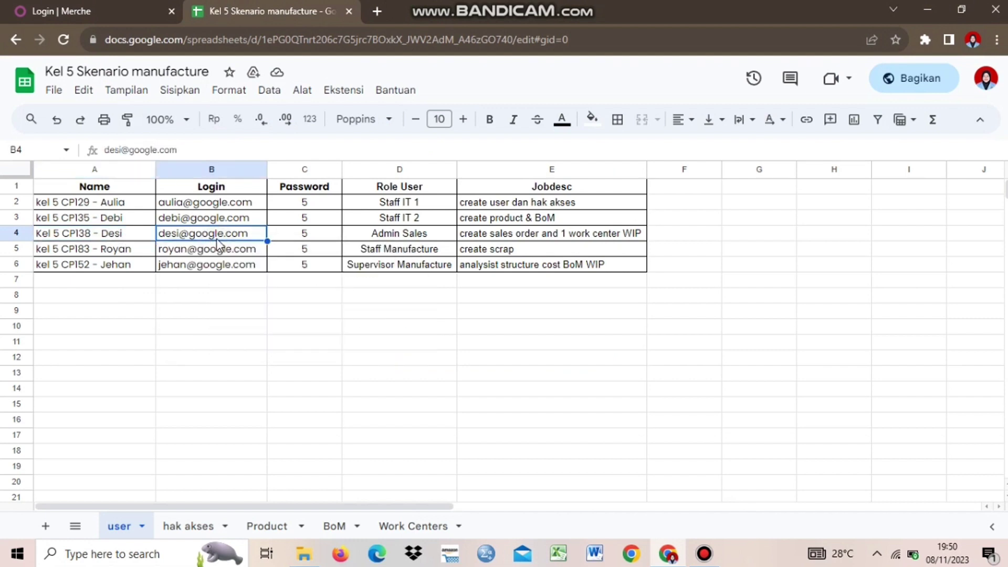
key("ctrl+shift+Tab")
left_click(414, 239)
key("ctrl+v")
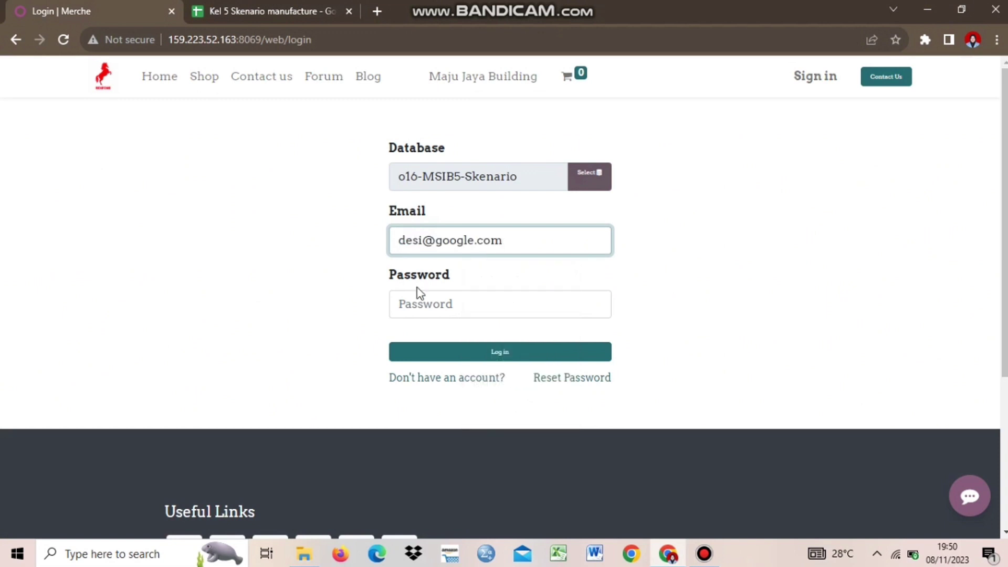
left_click(418, 302)
type("1")
left_click(427, 361)
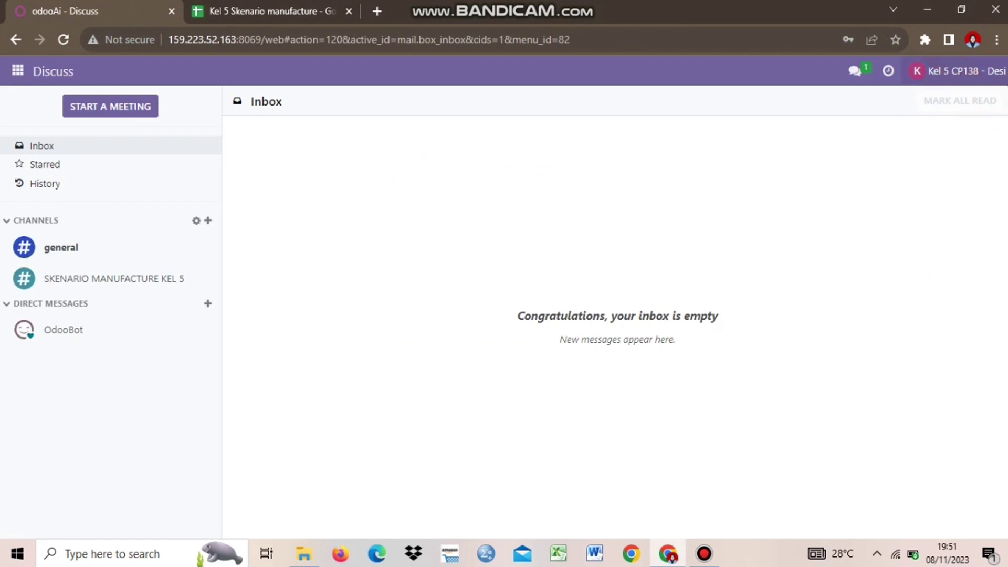
Step: Open Sales, remove the My Quotations filter to list all 118 quotations, then return to the spreadsheet
left_click(149, 287)
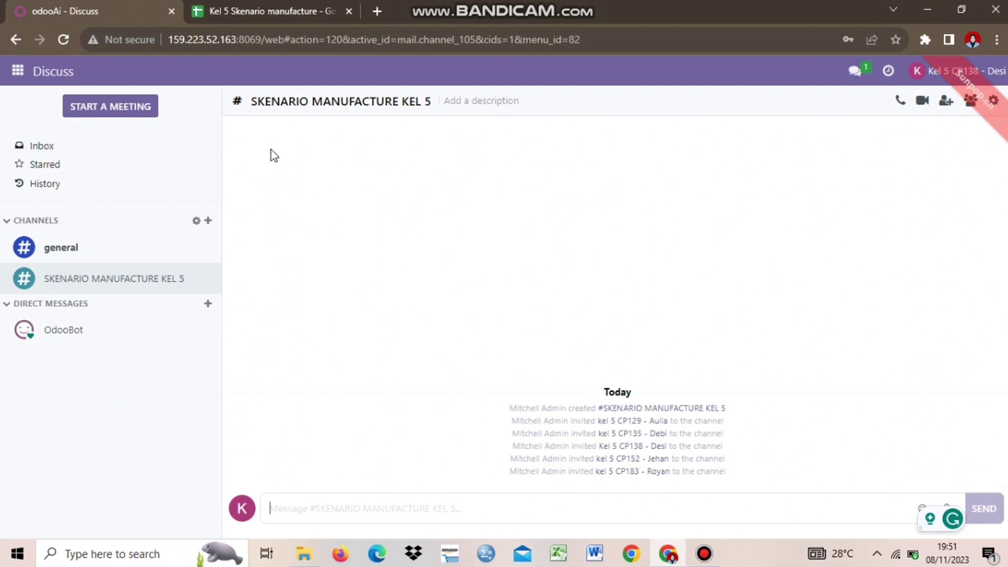
left_click(18, 74)
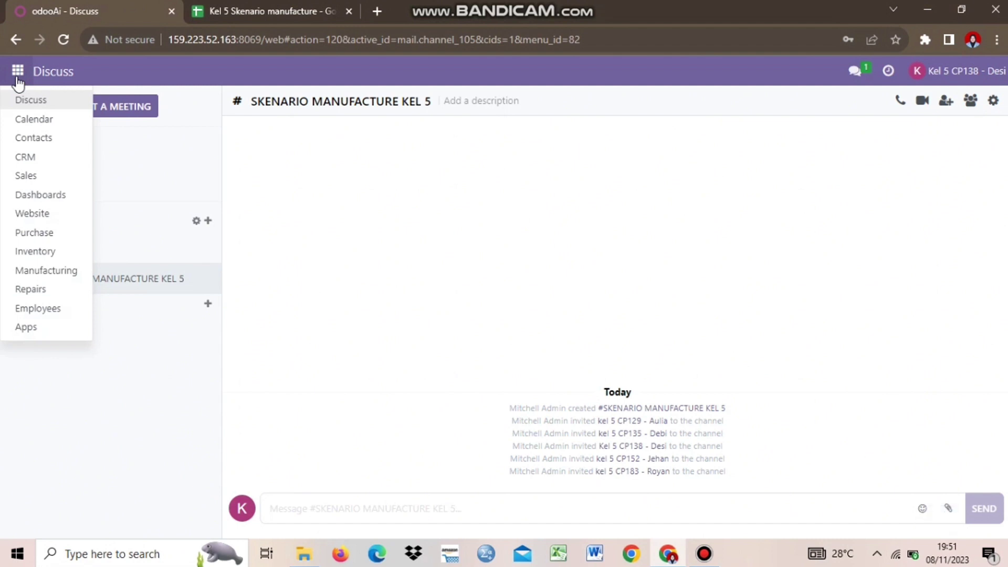
left_click(31, 177)
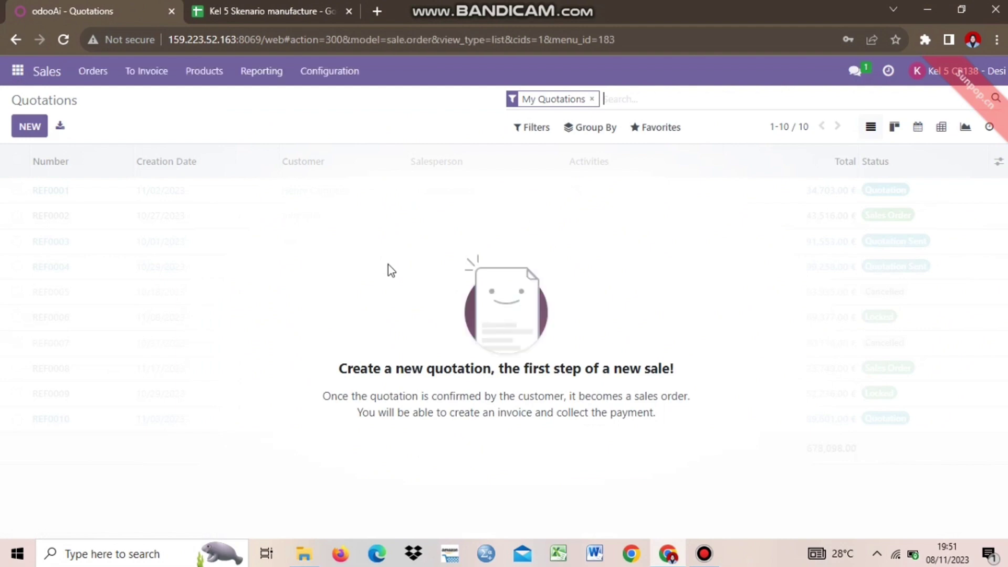
key("BackSpace")
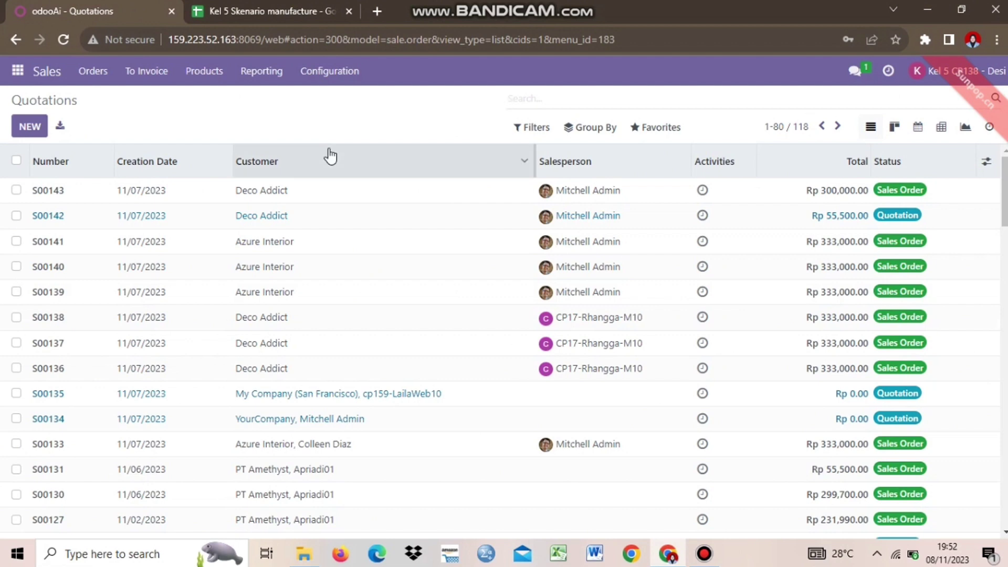
left_click(269, 10)
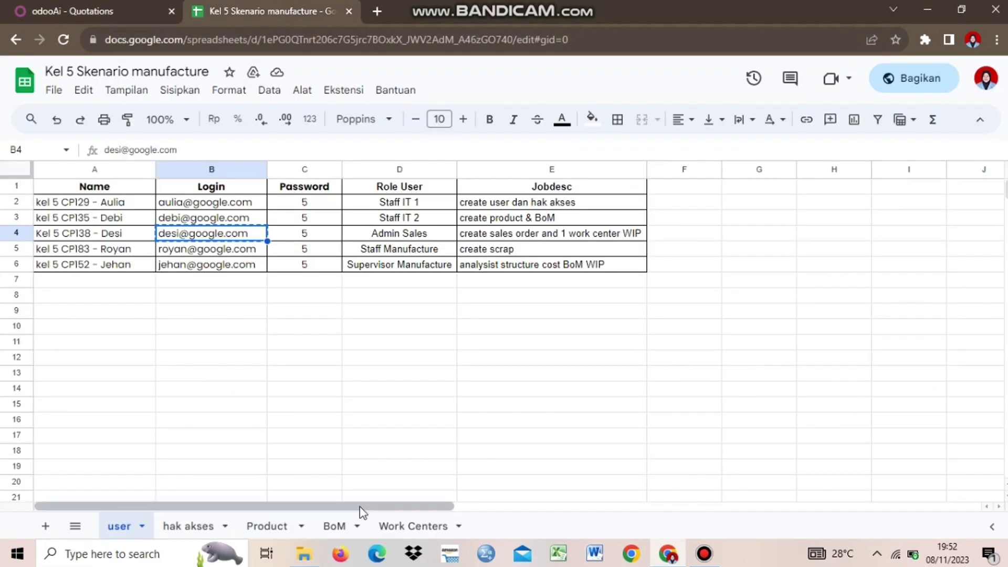
Step: Check the [KL05]FG_78236 Table Kit name in cell A2 of the Product sheet, then return to Odoo
left_click(268, 527)
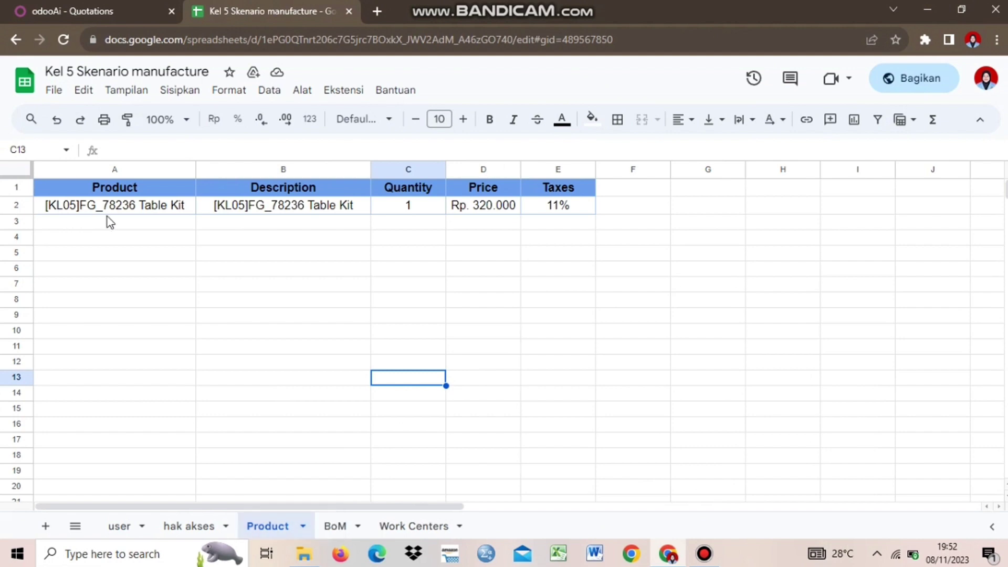
left_click(177, 212)
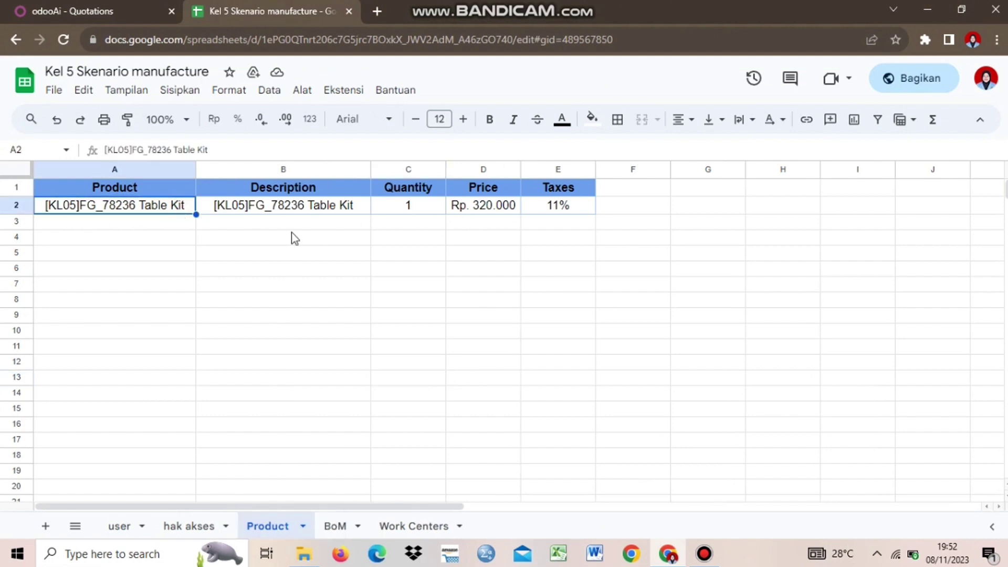
left_click(179, 229)
left_click(160, 209)
left_click(149, 223)
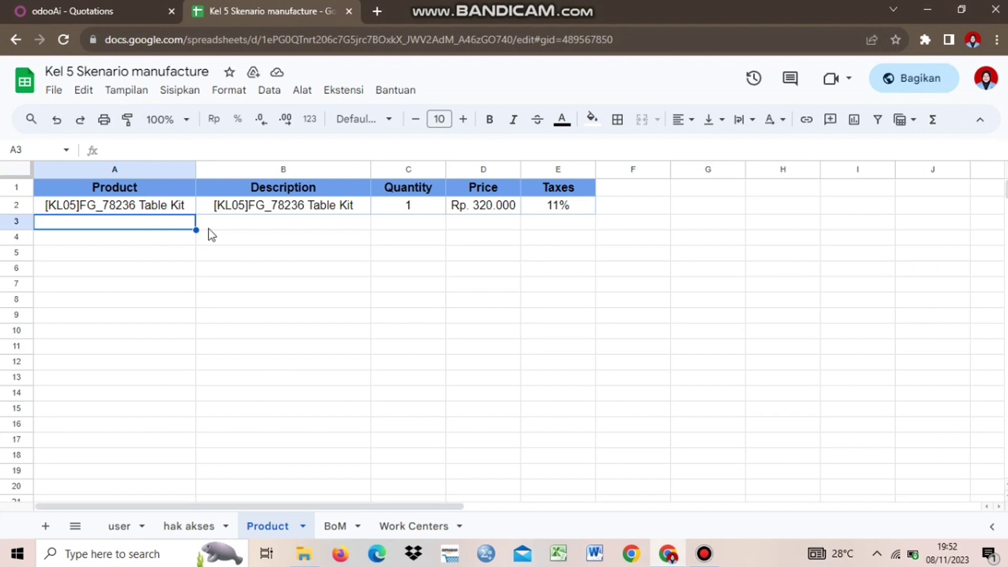
left_click(164, 244)
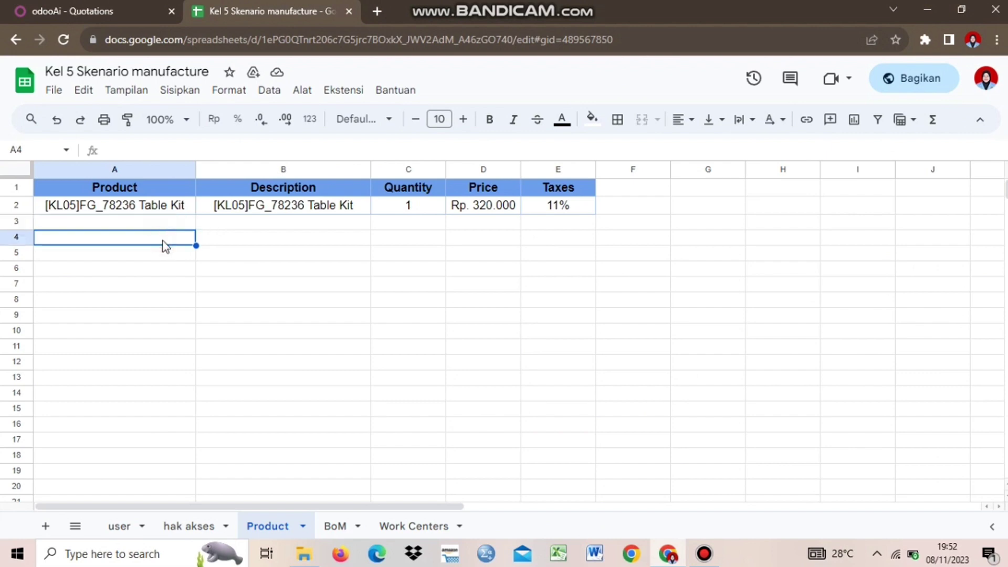
left_click(100, 8)
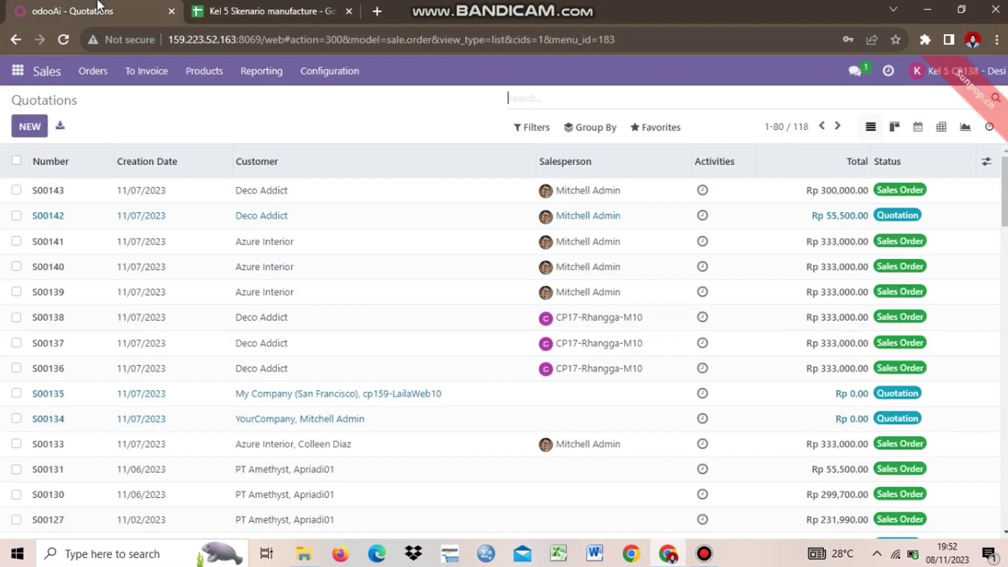
Step: Create a quotation for customer Gemini Furniture expiring 11/12/2023, without choosing a quotation template
left_click(21, 131)
left_click(237, 255)
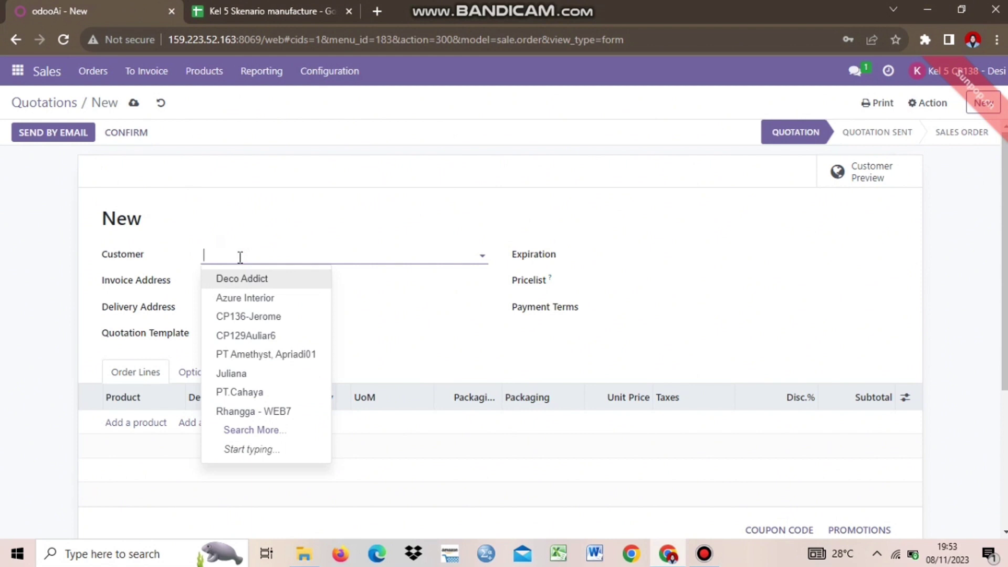
type("GEMI")
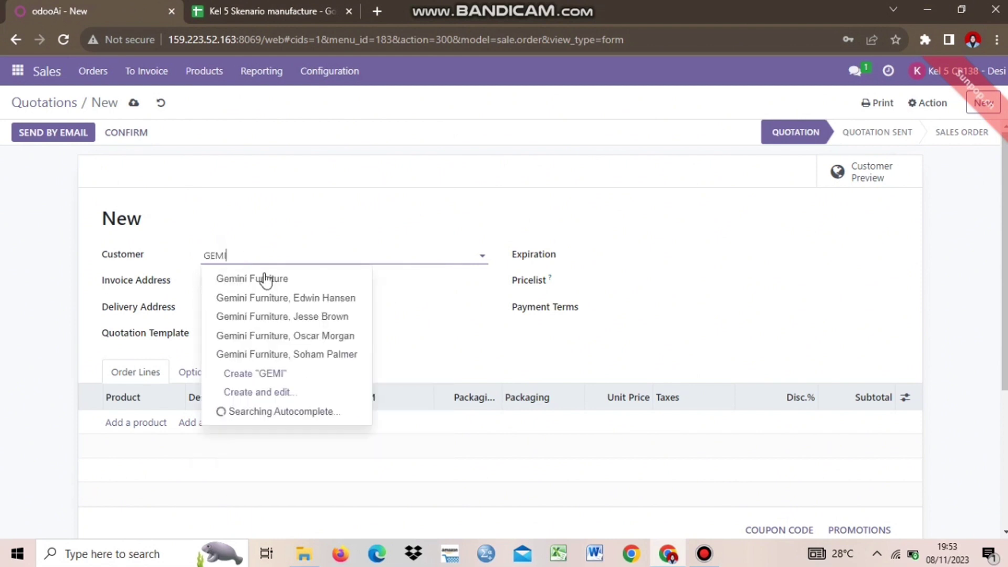
left_click(252, 278)
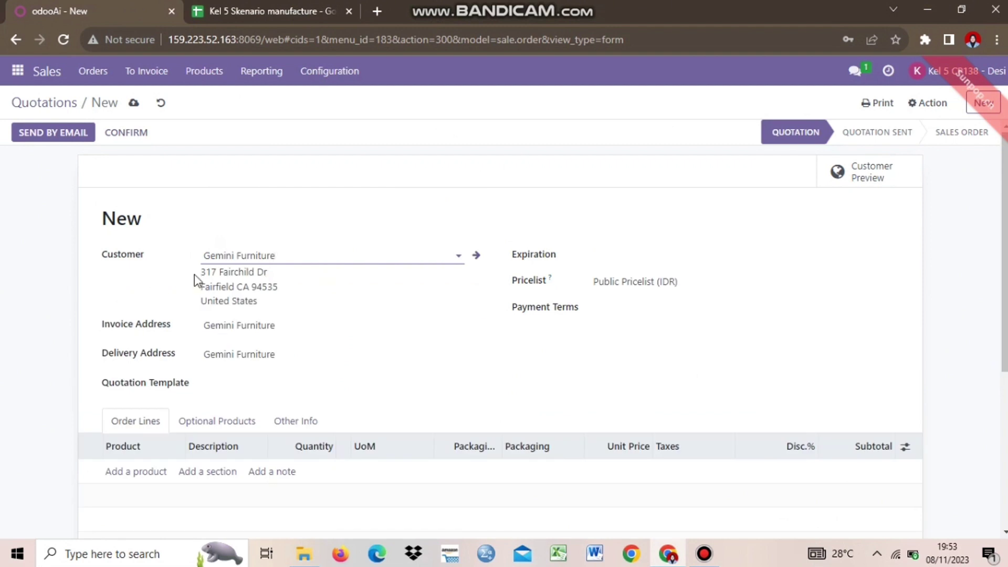
left_click(593, 262)
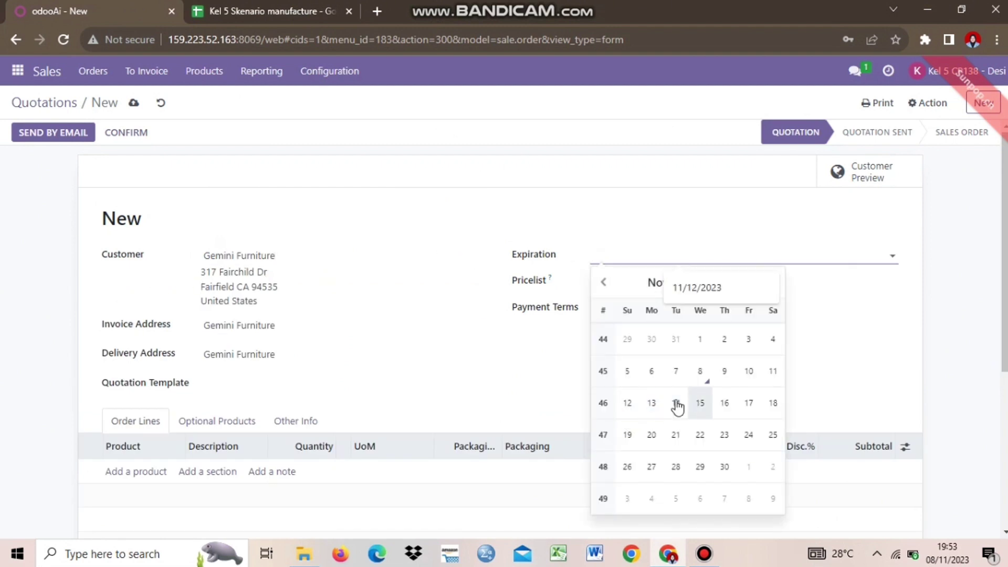
left_click(630, 406)
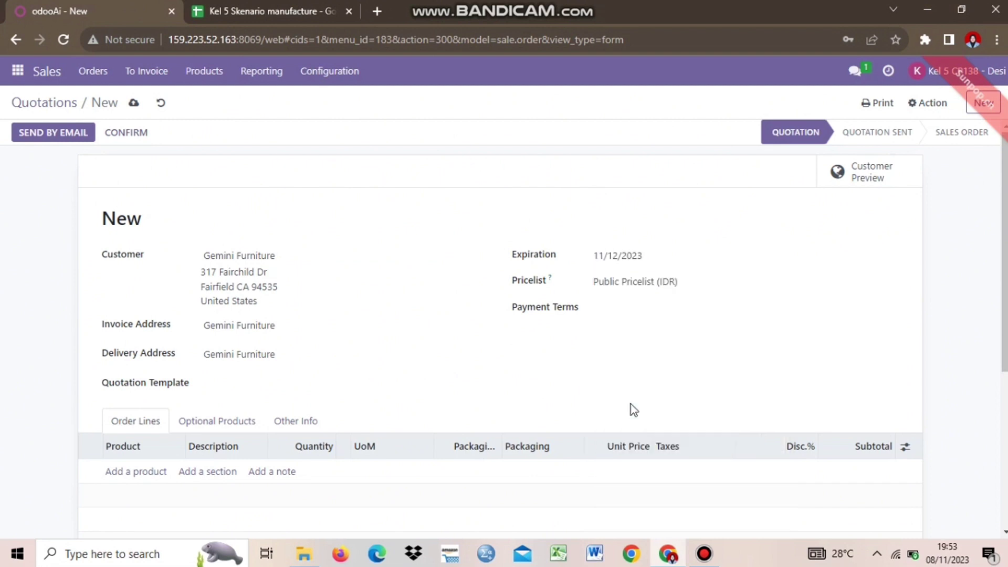
left_click(480, 386)
left_click(571, 380)
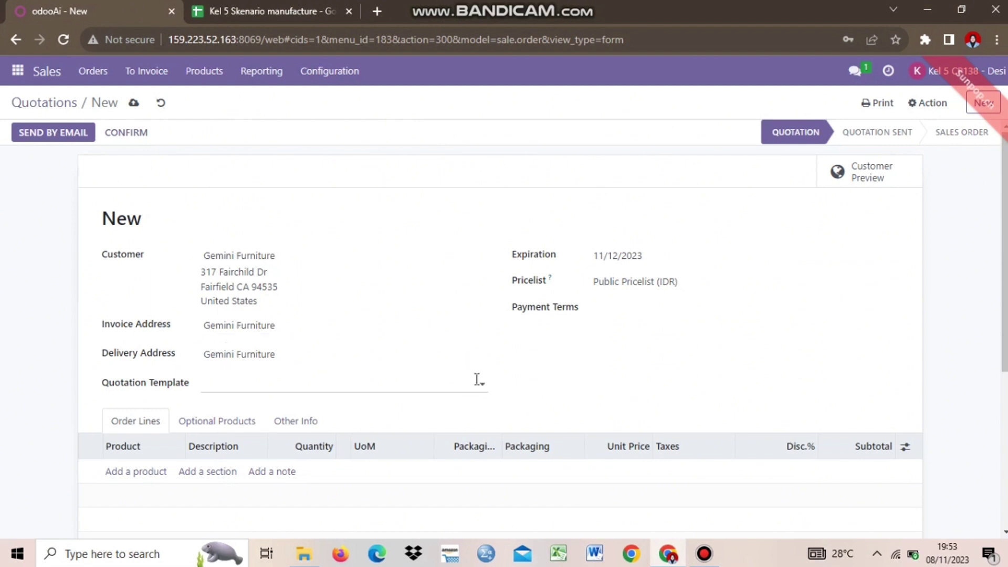
scroll(1003, 339, "down", 4)
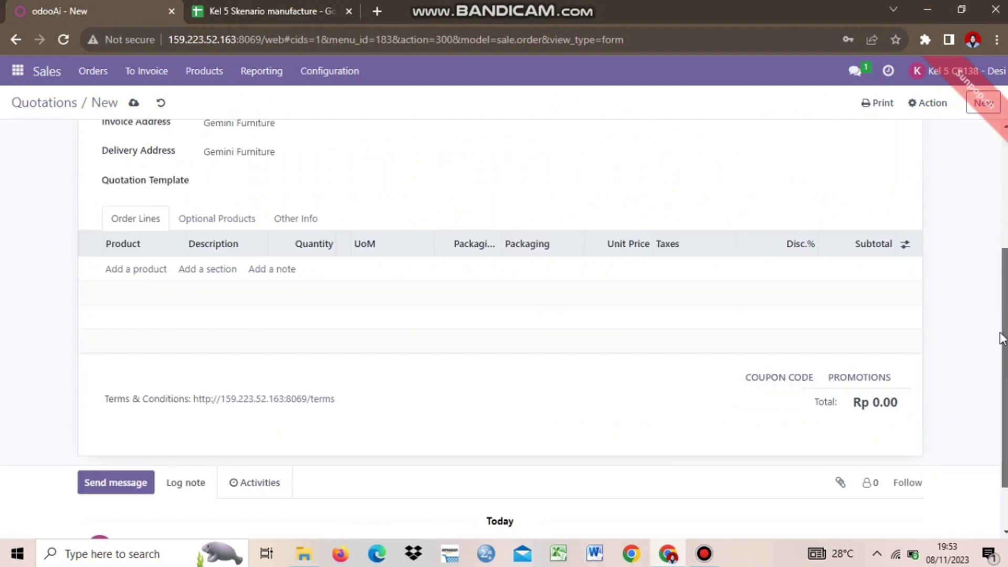
Step: Add an order line for 1 [KL05]FG_78286 Table Kit at 320,000.00 with 11% tax
left_click(138, 271)
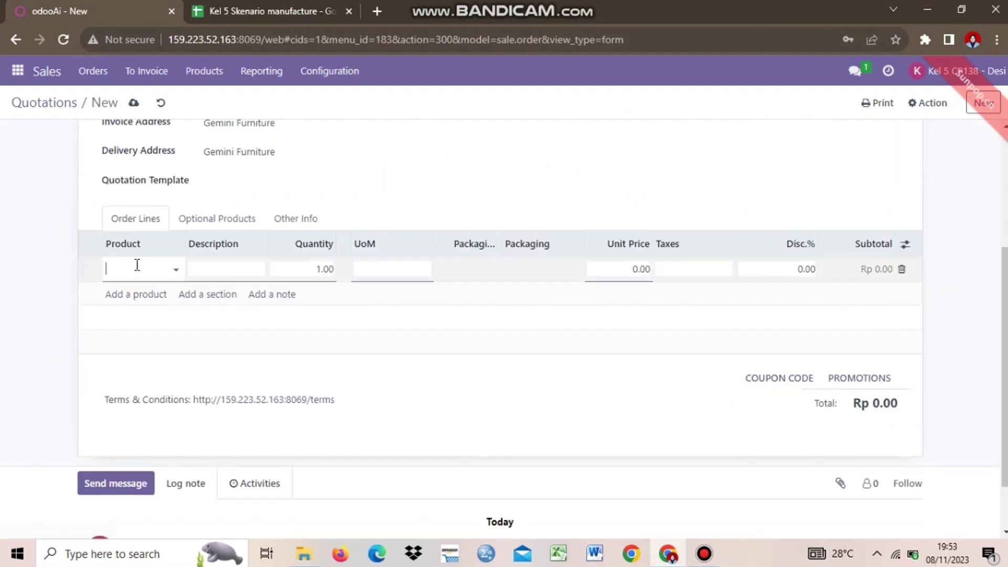
type("KL05]FG_78286")
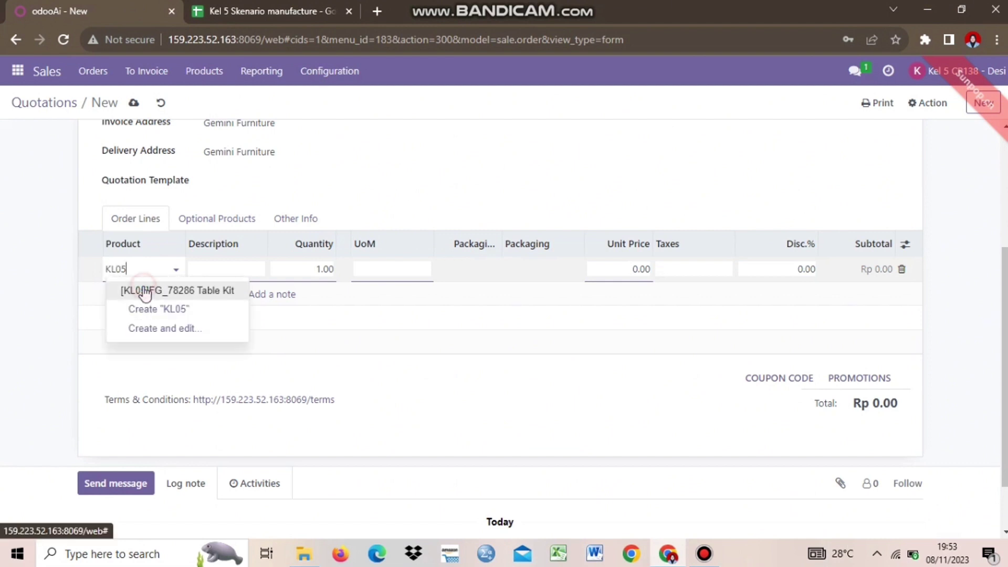
left_click(142, 288)
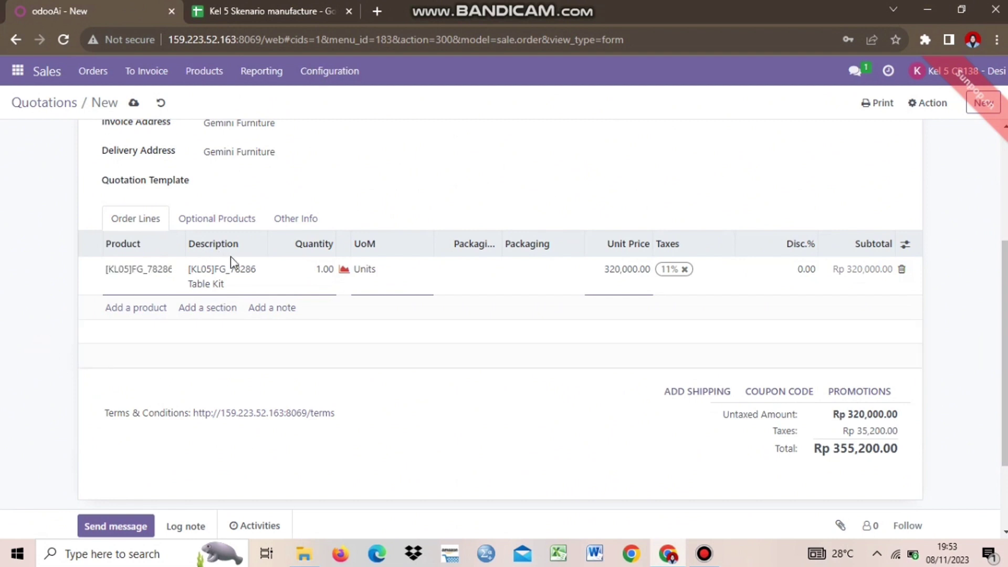
left_click(239, 276)
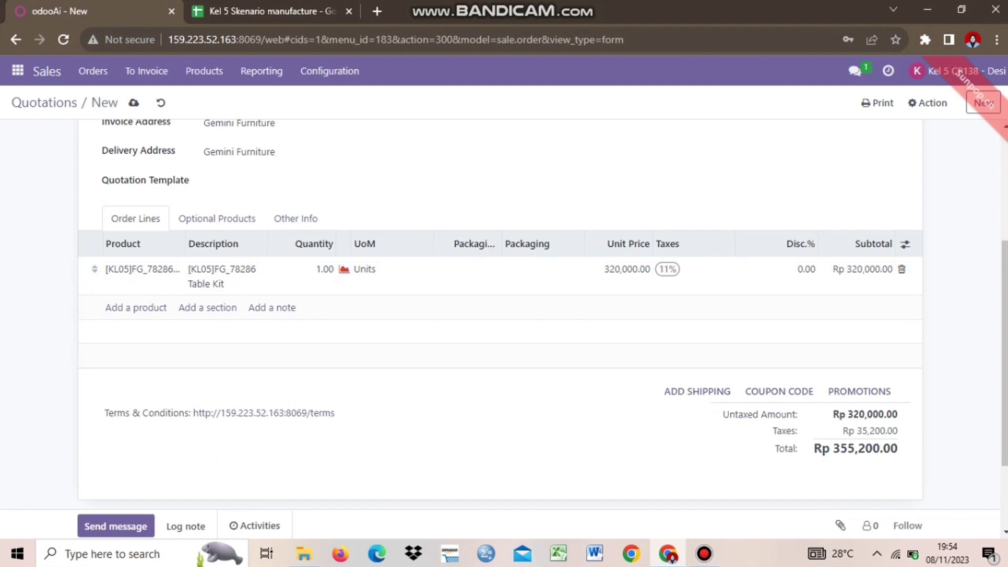
scroll(912, 362, "down", 2)
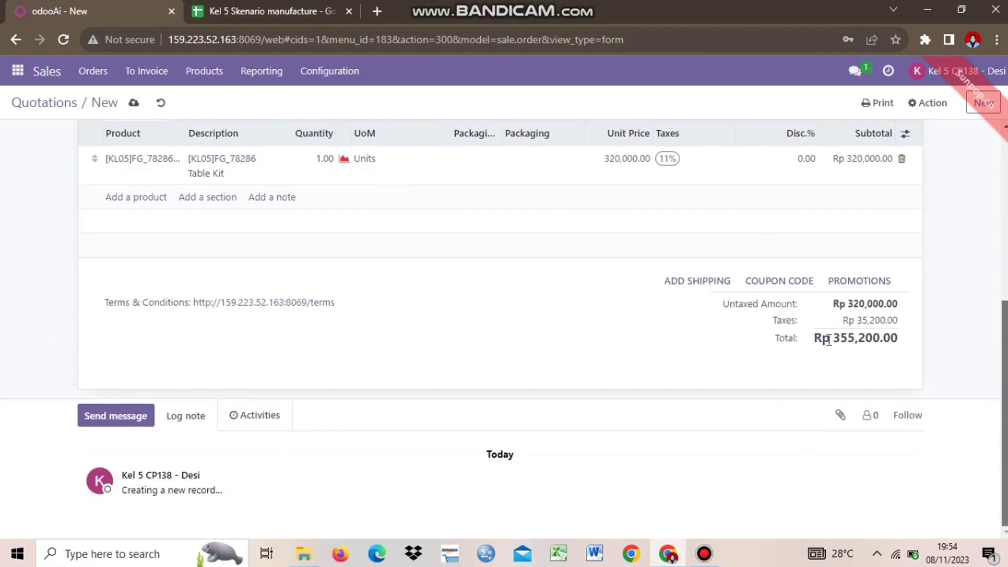
scroll(953, 379, "up", 1)
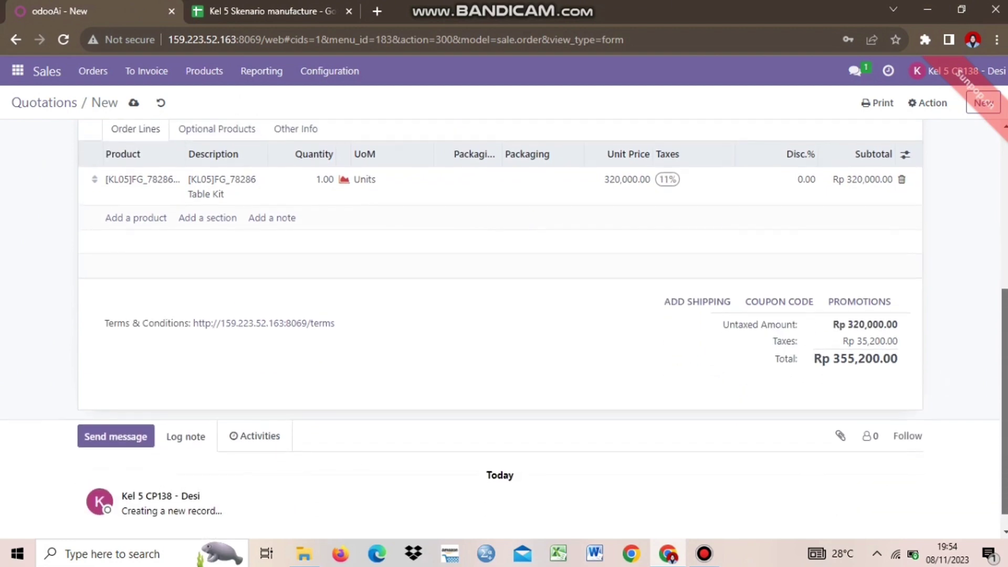
scroll(486, 292, "up", 5)
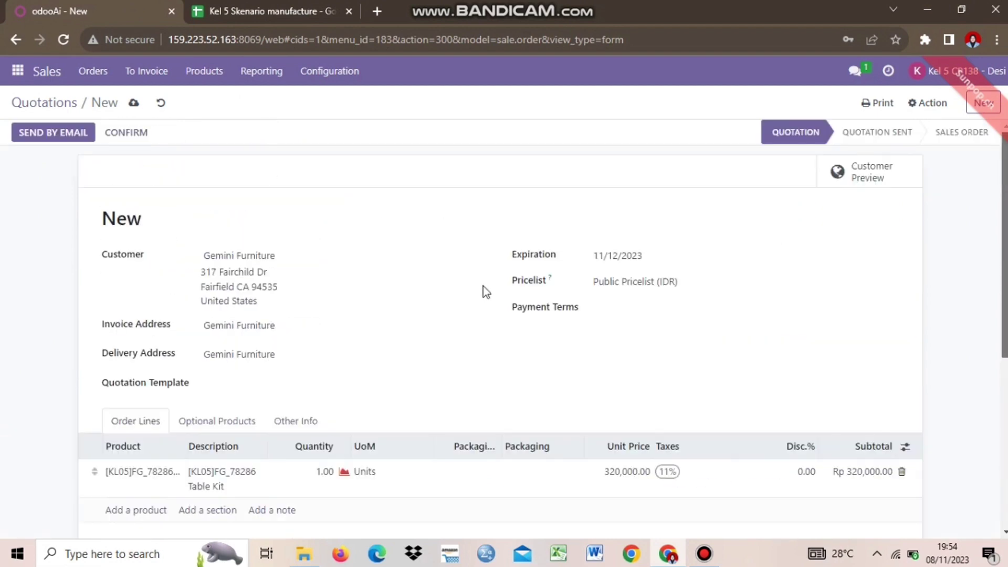
Step: Save quotation S00149 and confirm it into a sales order with one delivery
left_click(134, 103)
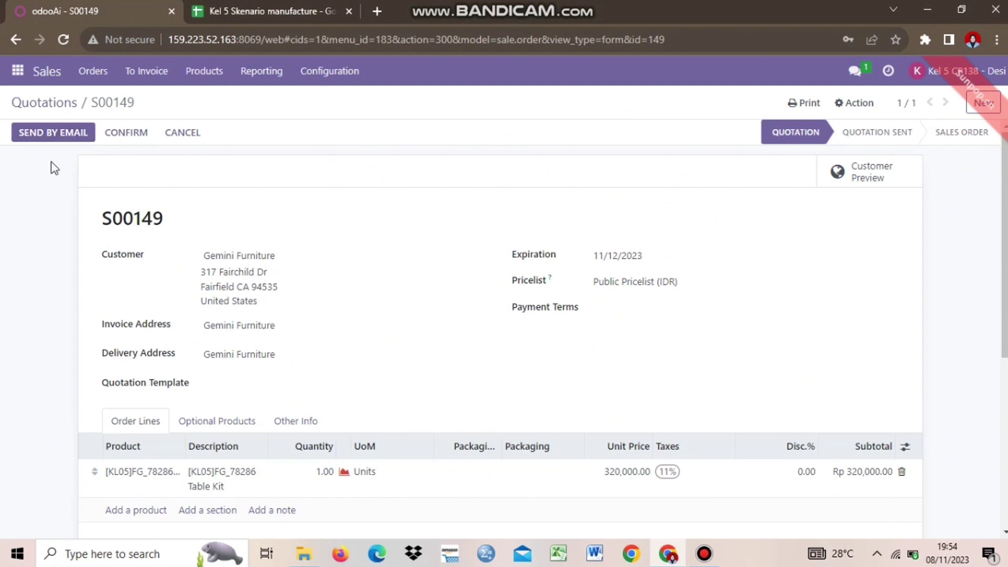
left_click(128, 133)
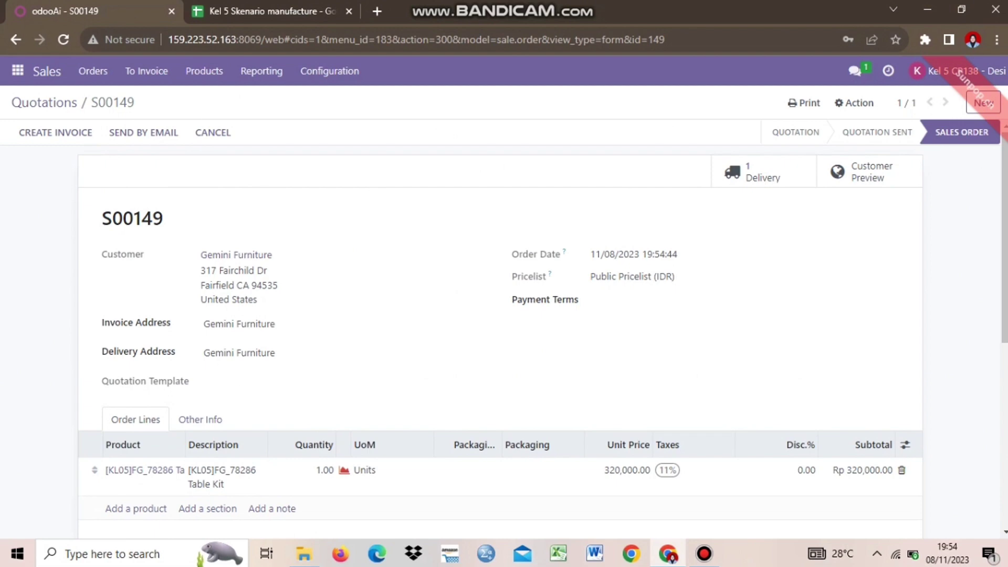
scroll(978, 160, "down", 5)
Step: Print the order via Quotation / Order and verify Order - S00149.pdf (27.8 KB) downloaded
scroll(500, 315, "up", 5)
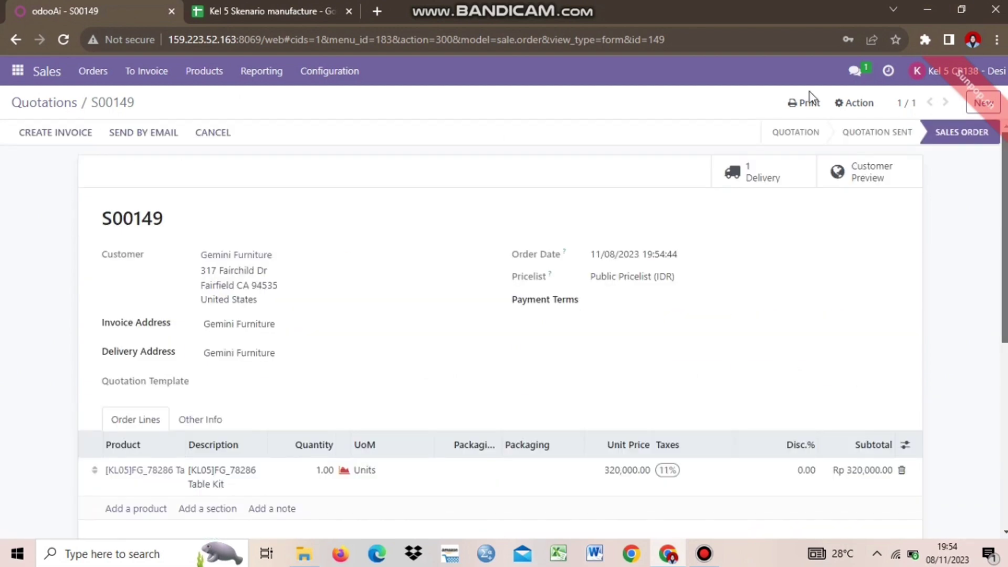
left_click(806, 102)
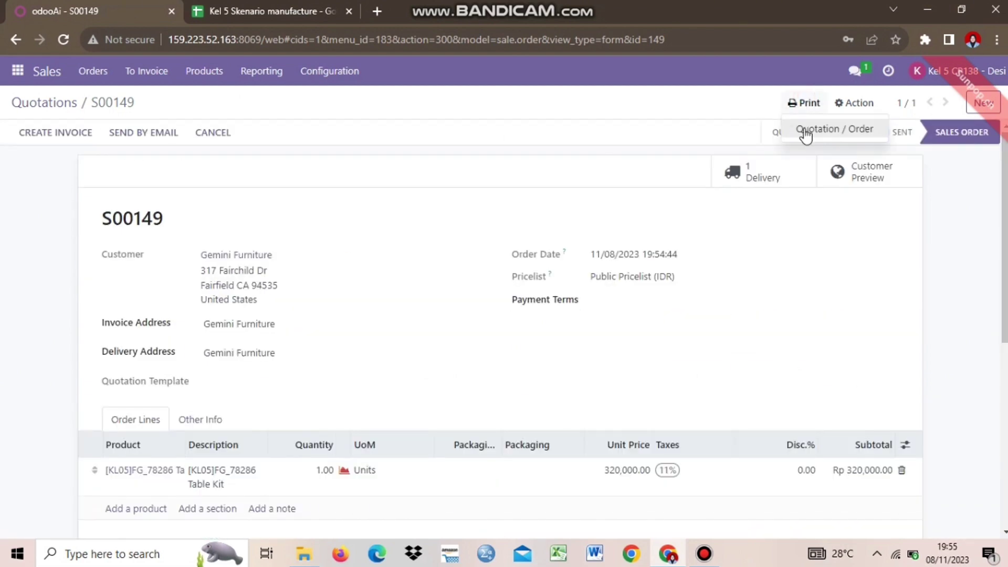
left_click(803, 128)
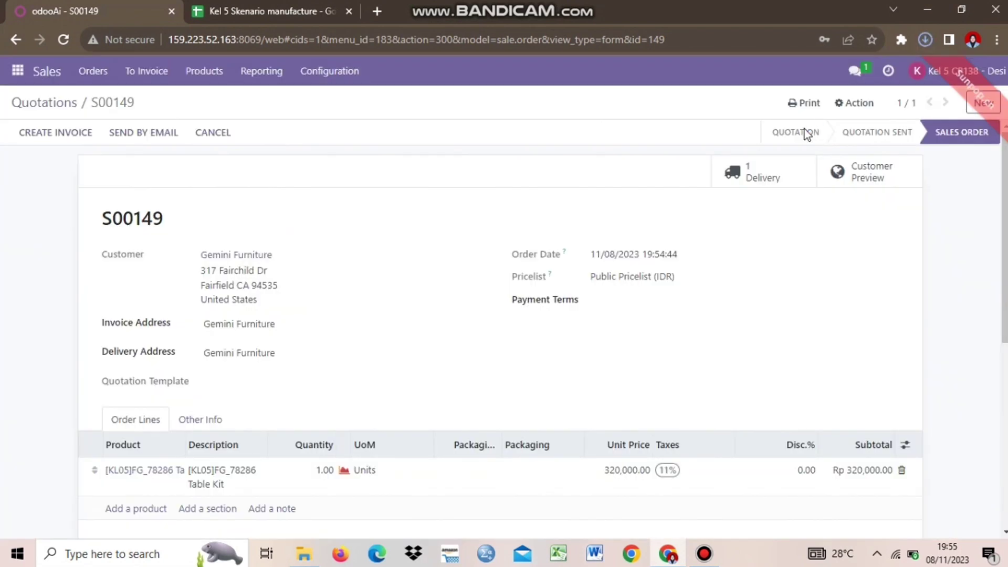
left_click(925, 40)
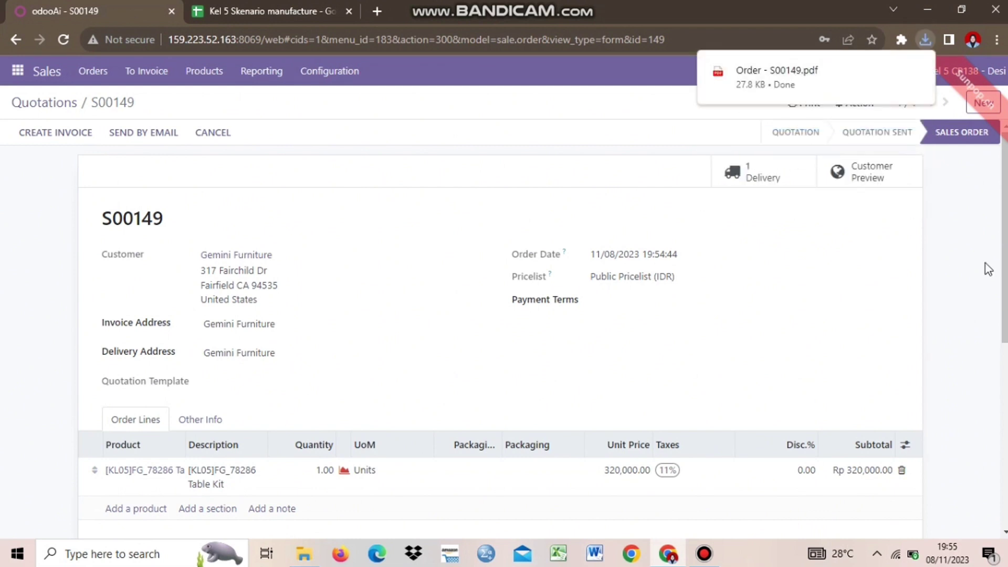
scroll(527, 263, "down", 3)
scroll(527, 106, "up", 3)
left_click(224, 5)
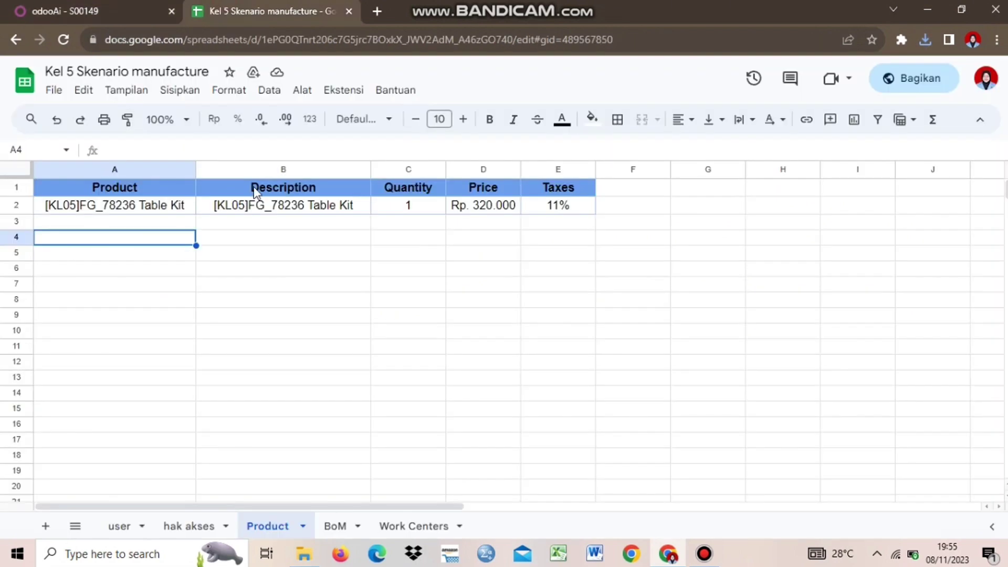
left_click(112, 526)
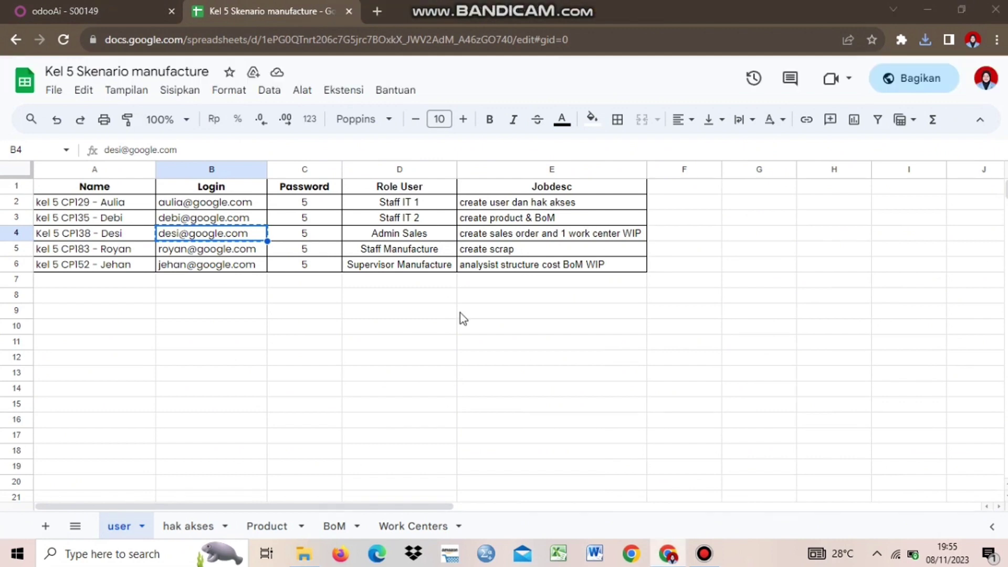
left_click(84, 11)
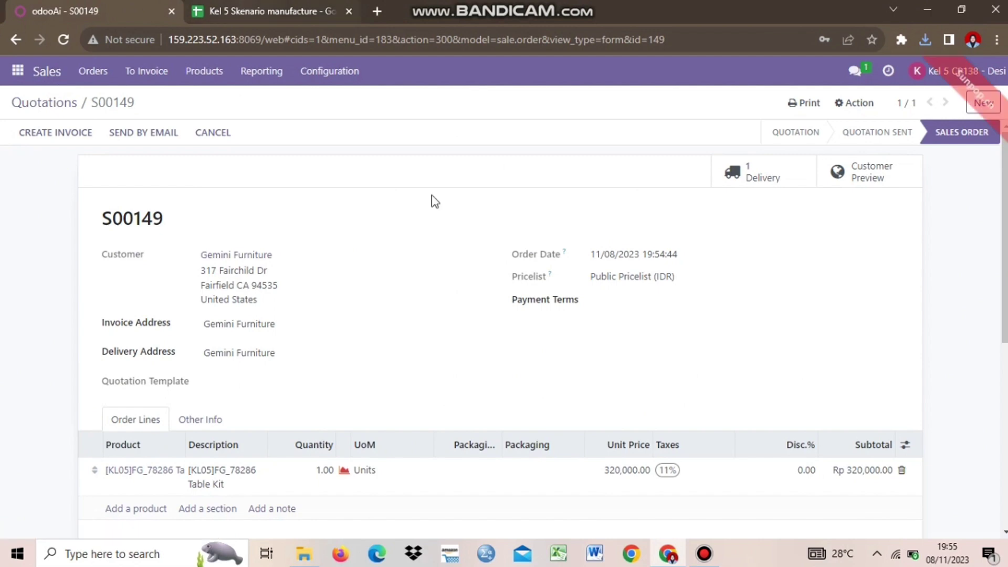
key("ctrl+Tab")
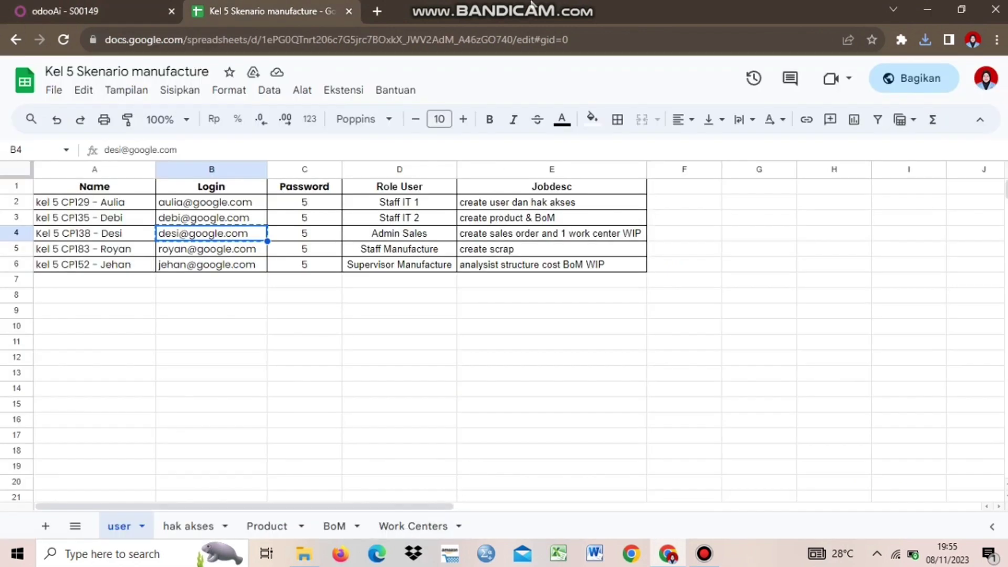
left_click(414, 528)
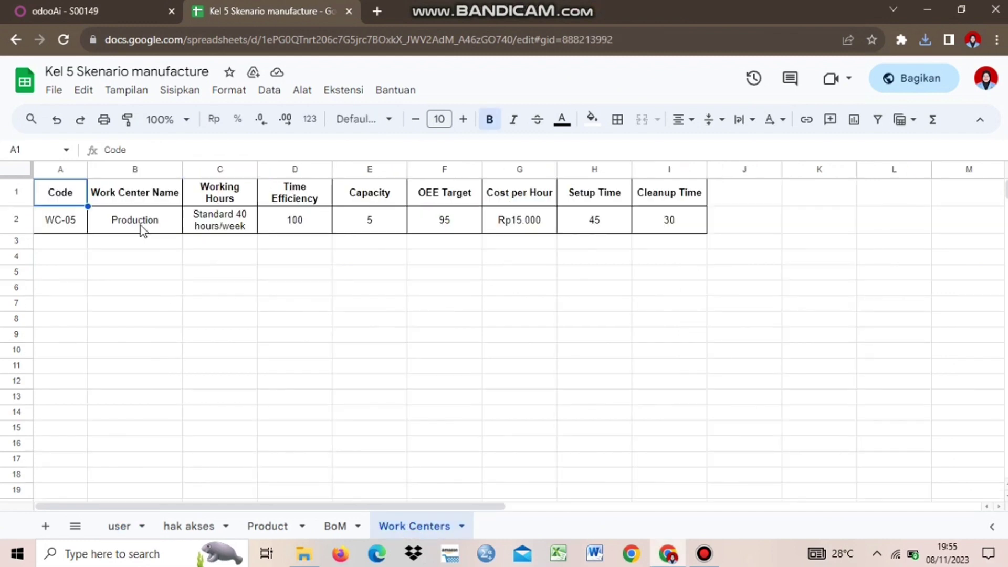
left_click(139, 226)
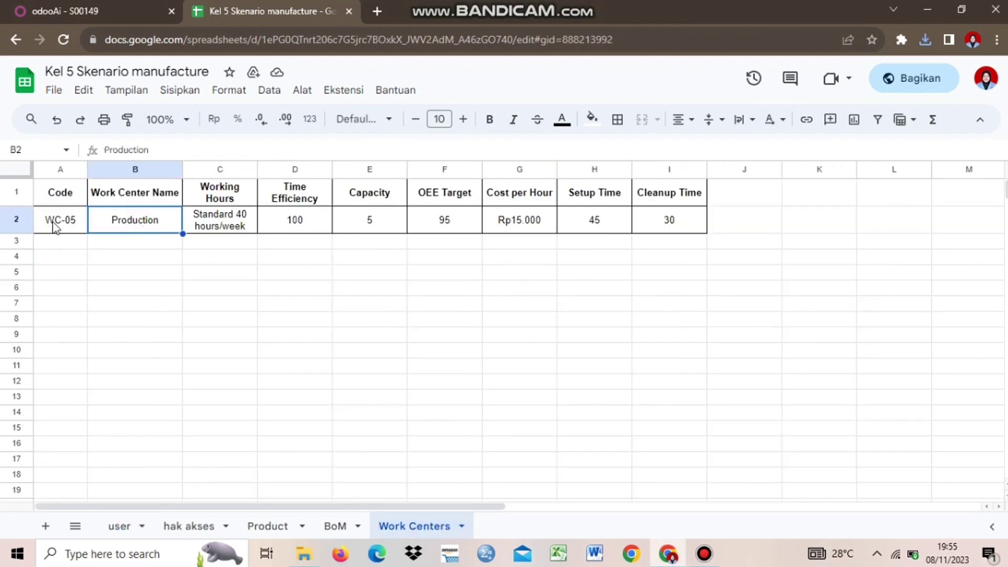
left_click(53, 219)
left_click(164, 223)
left_click(139, 242)
left_click(141, 226)
left_click(228, 231)
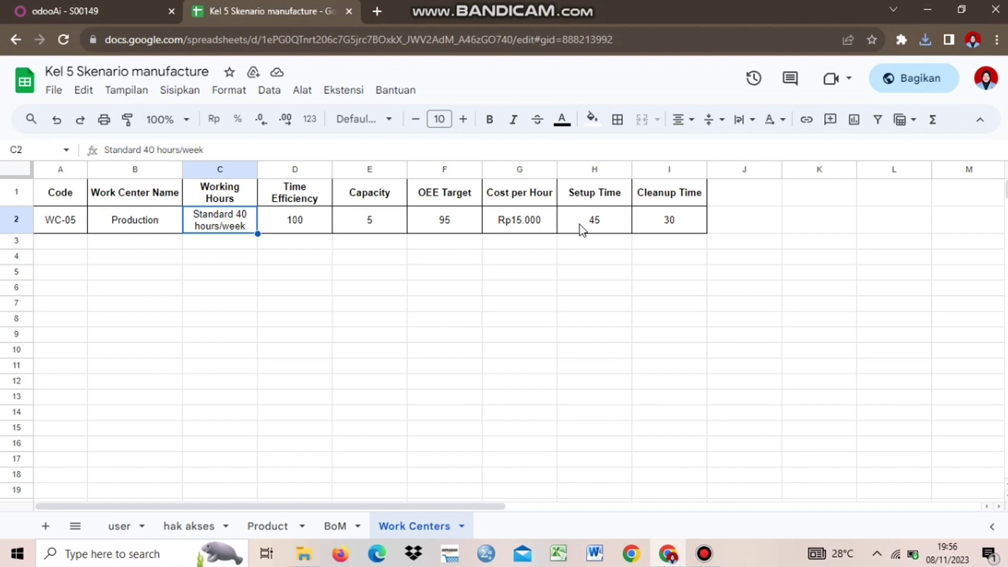
left_click(61, 268)
left_click(309, 300)
left_click(171, 246)
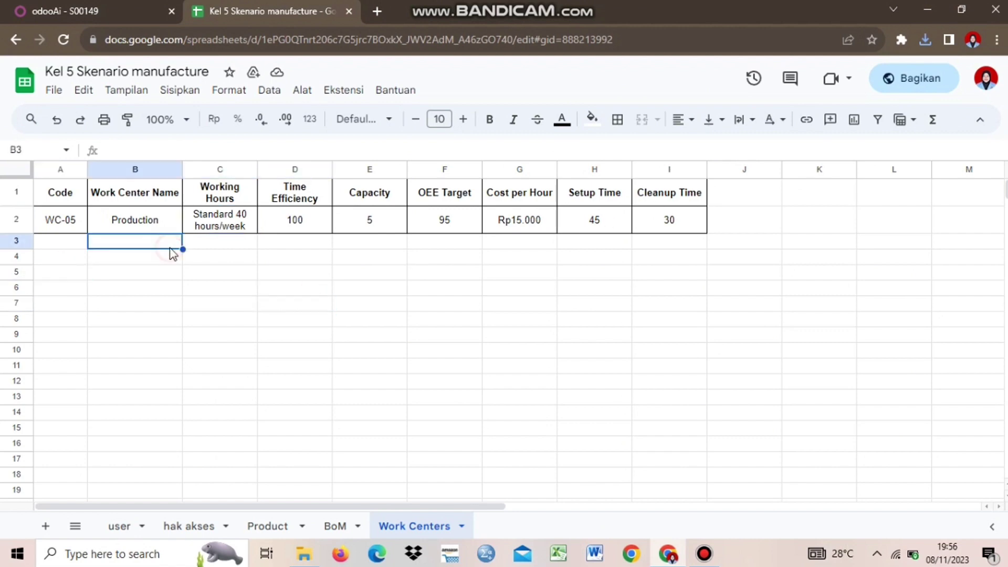
left_click(110, 11)
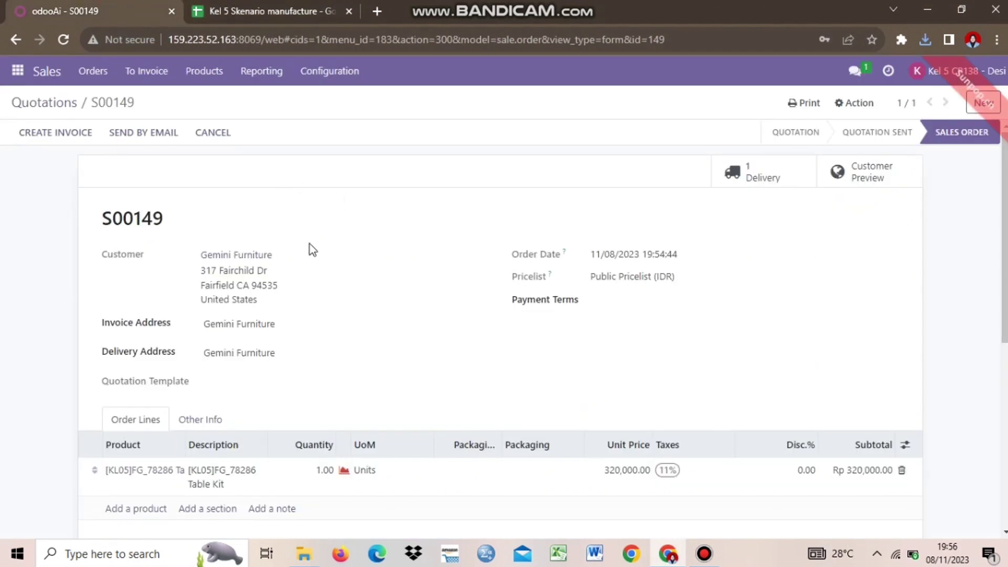
left_click(18, 71)
Step: In Manufacturing, clear the To Do filter and open Configuration > Work Centers, comparing with the spreadsheet
left_click(35, 269)
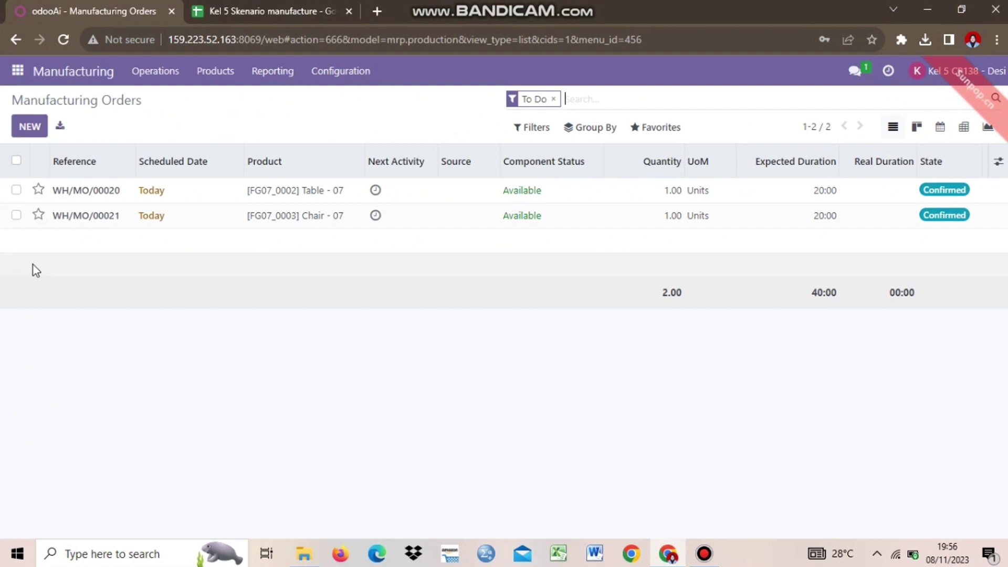
key("BackSpace")
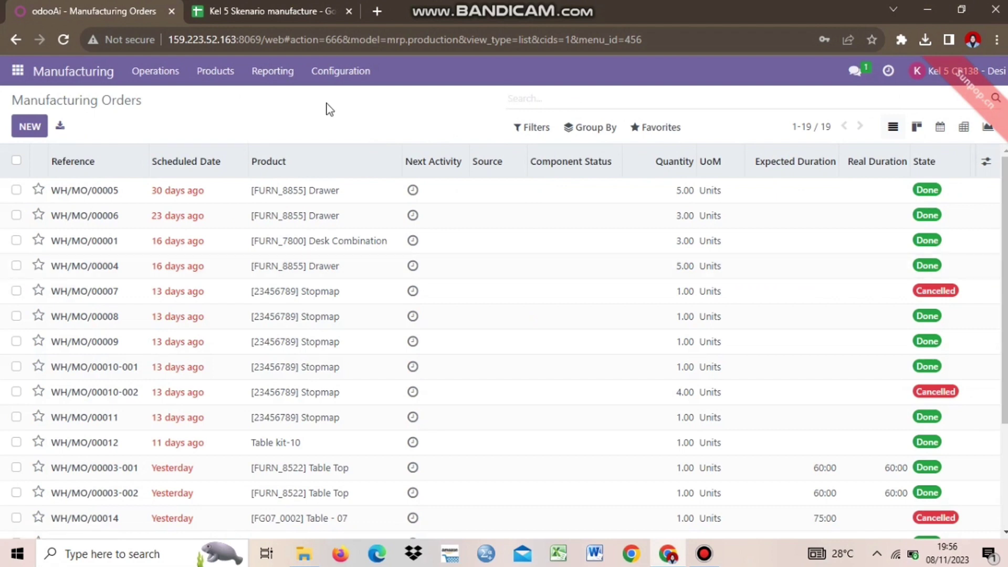
left_click(341, 71)
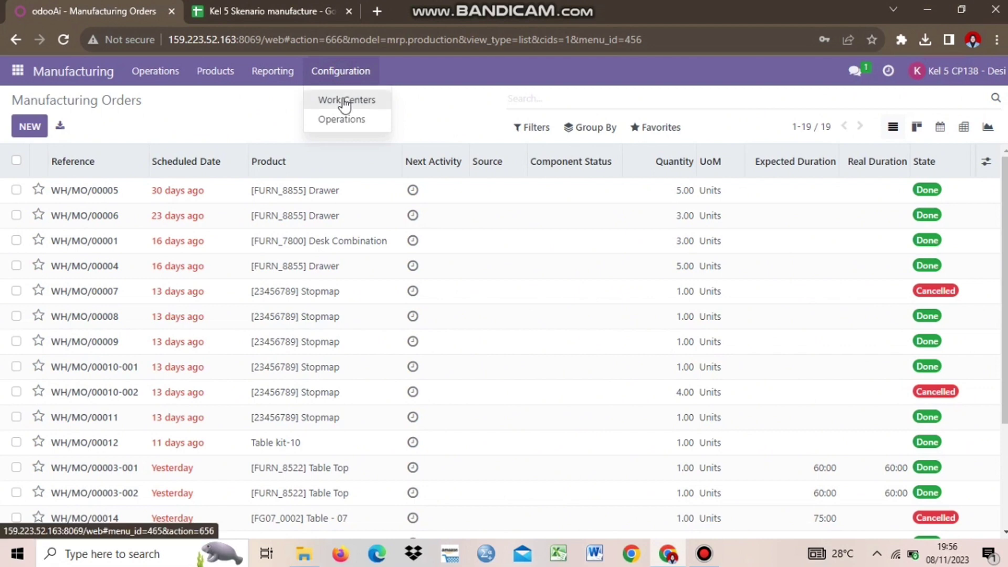
left_click(345, 103)
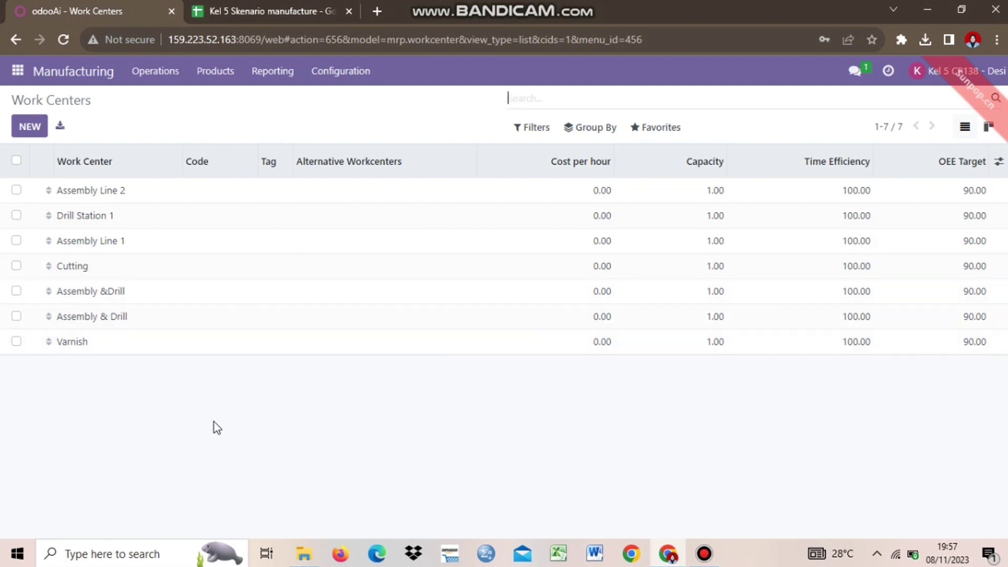
left_click(262, 4)
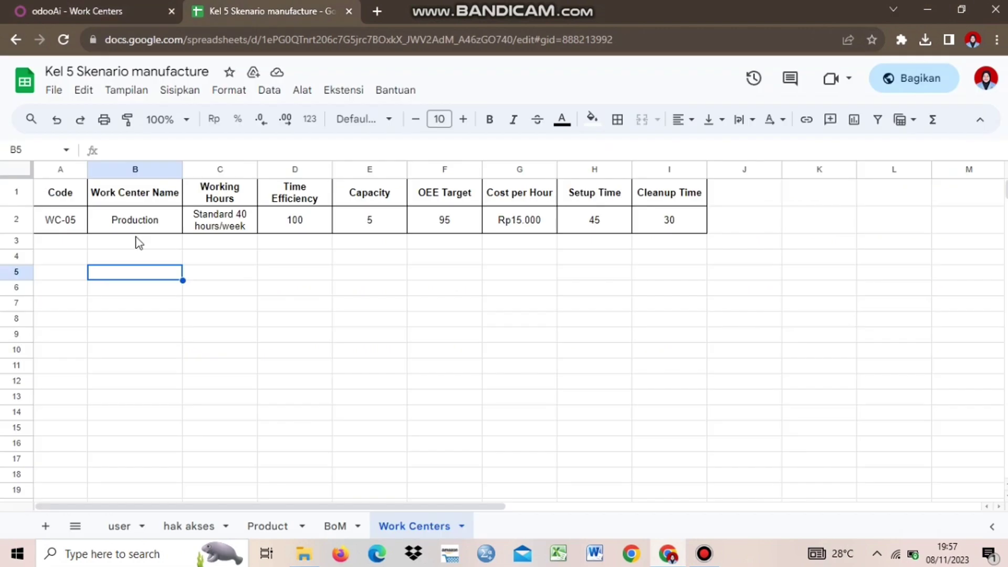
left_click(137, 239)
left_click(110, 5)
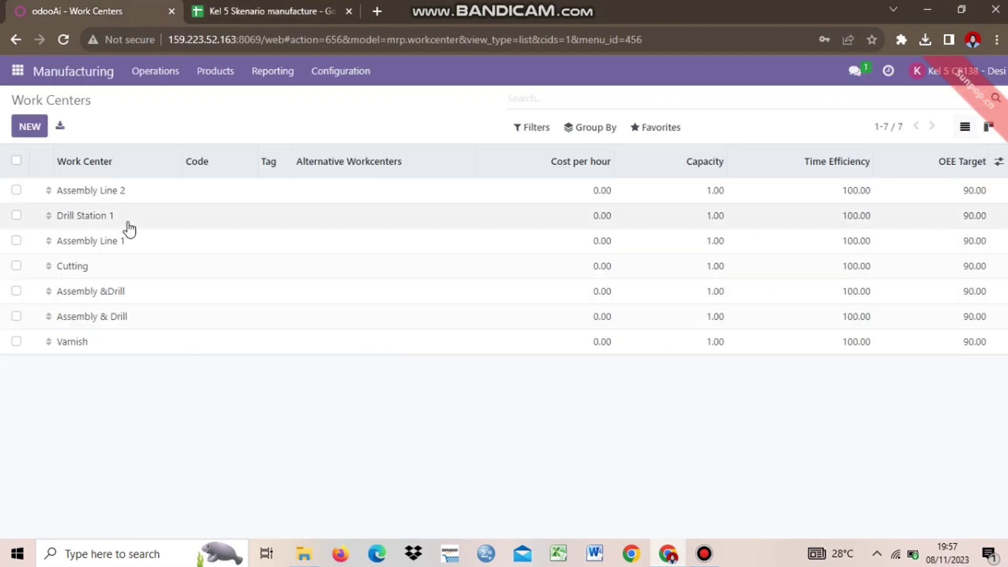
Step: Create a new work center named Production with code WC-05
left_click(29, 128)
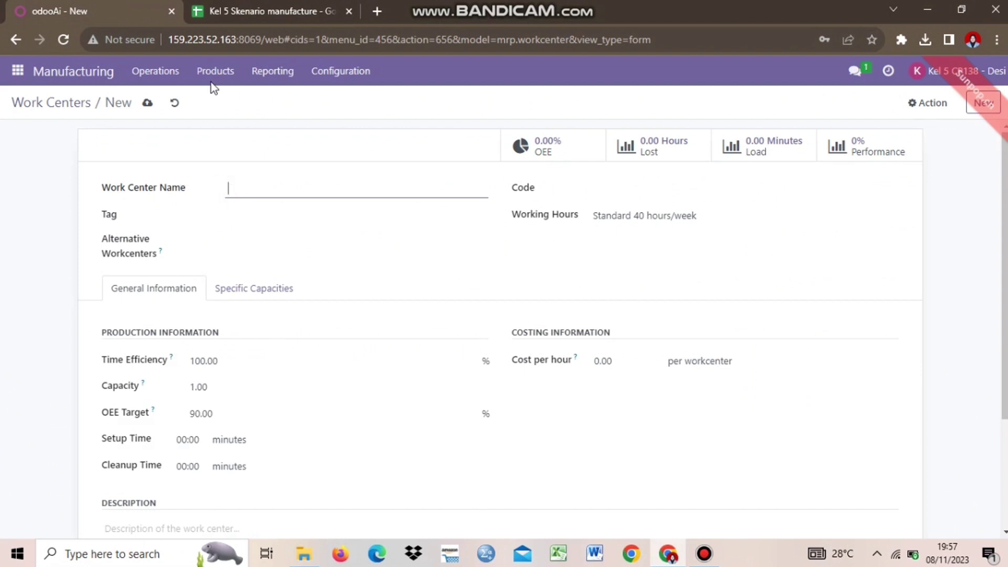
left_click(263, 11)
left_click(79, 11)
left_click(301, 198)
type("Produ")
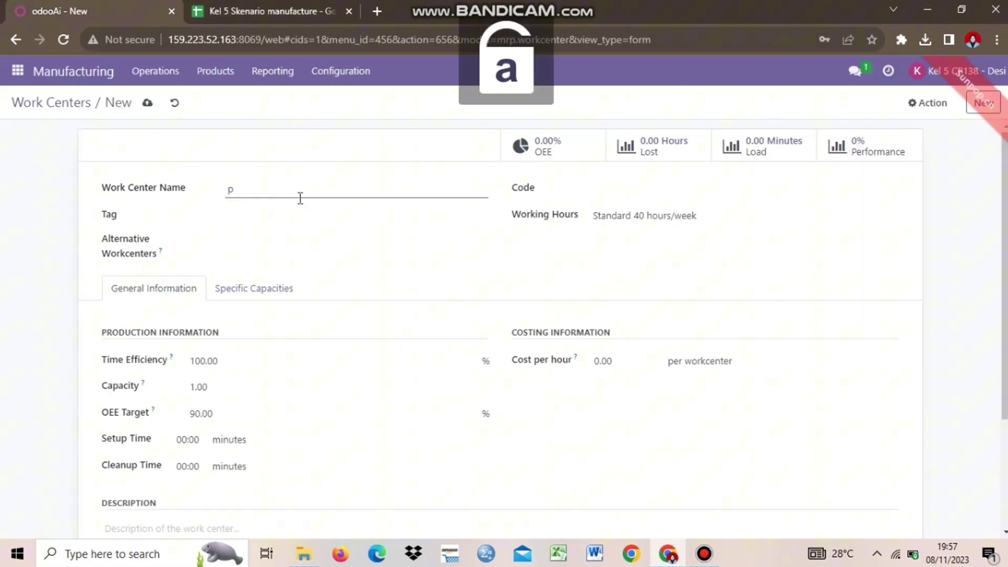
type("ctions")
key("BackSpace")
key("BackSpace")
type("n")
left_click(583, 196)
left_click(621, 188)
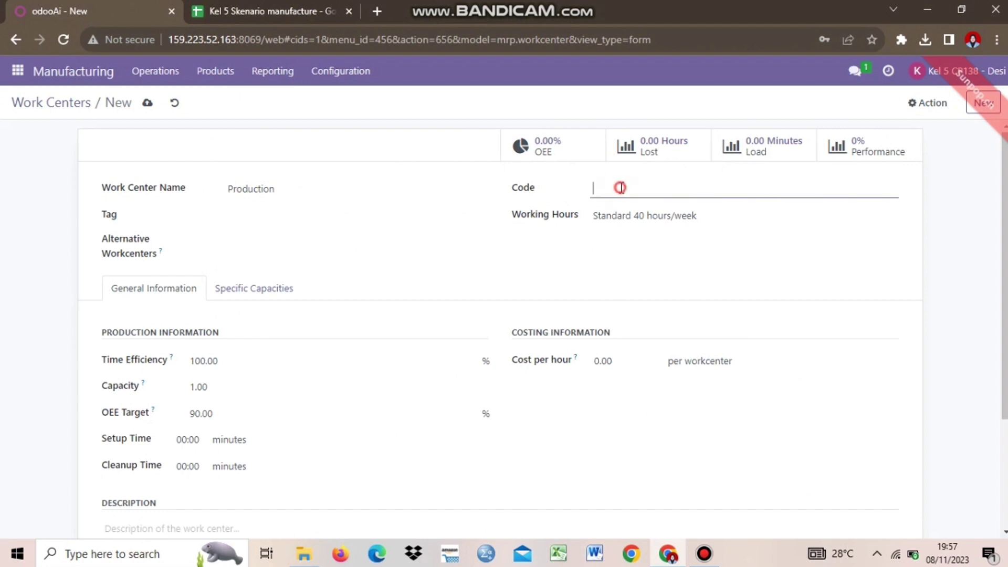
key("Caps_Lock")
type("WC-05")
Step: Leave Alternative Workcenters empty and keep Standard 40 hours/week as working hours, per the spreadsheet
left_click(266, 240)
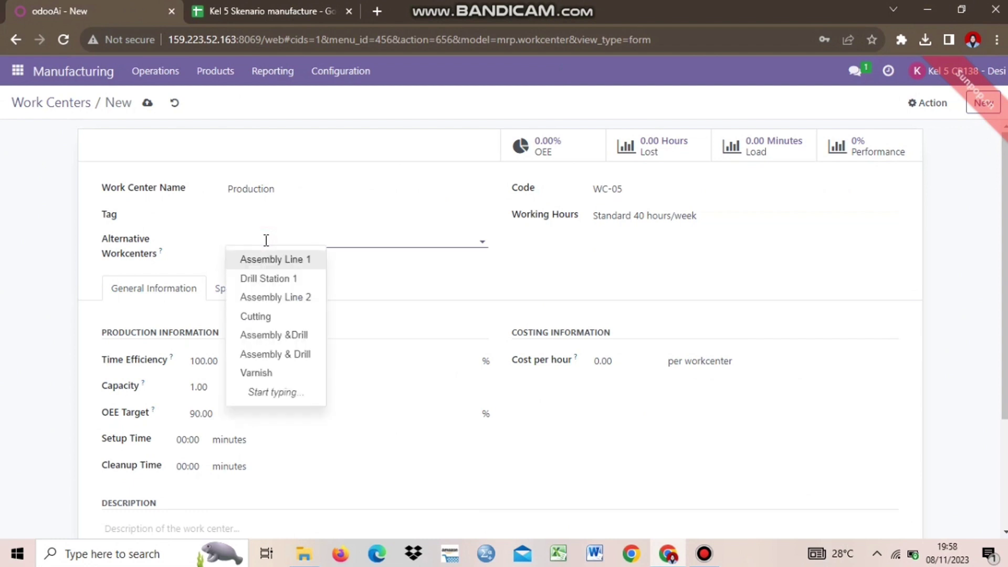
left_click(393, 257)
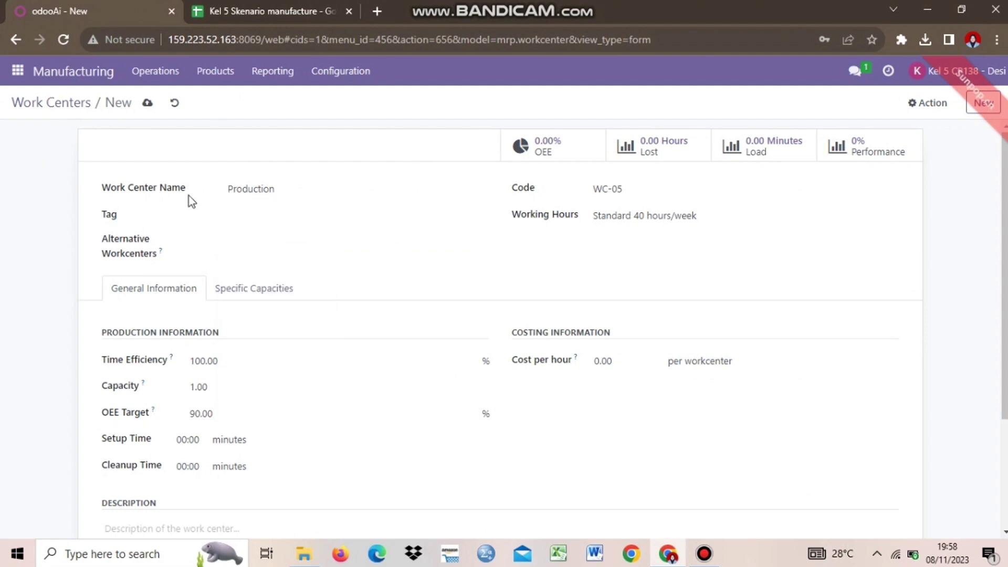
left_click(303, 238)
left_click(464, 271)
left_click(258, 240)
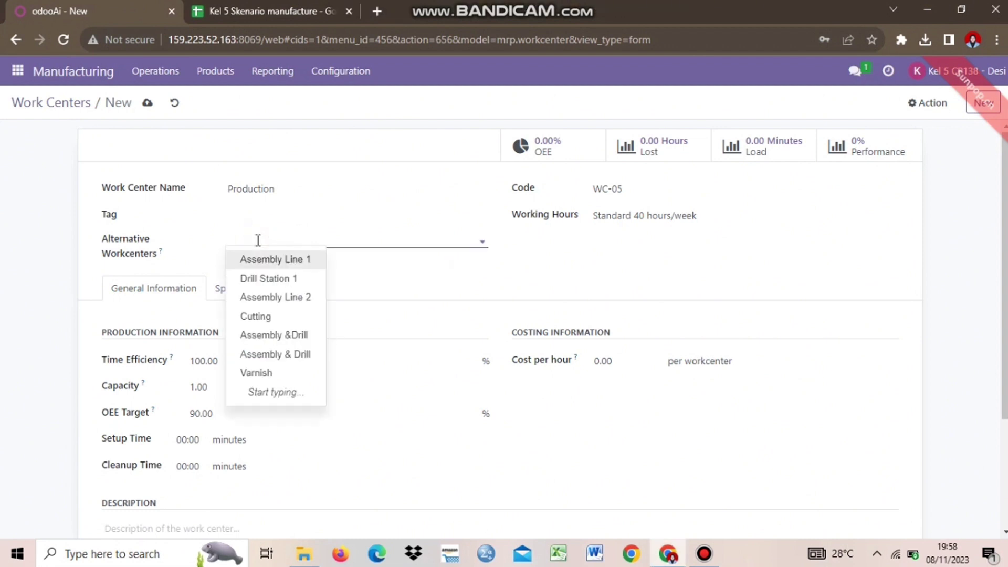
left_click(452, 282)
left_click(612, 215)
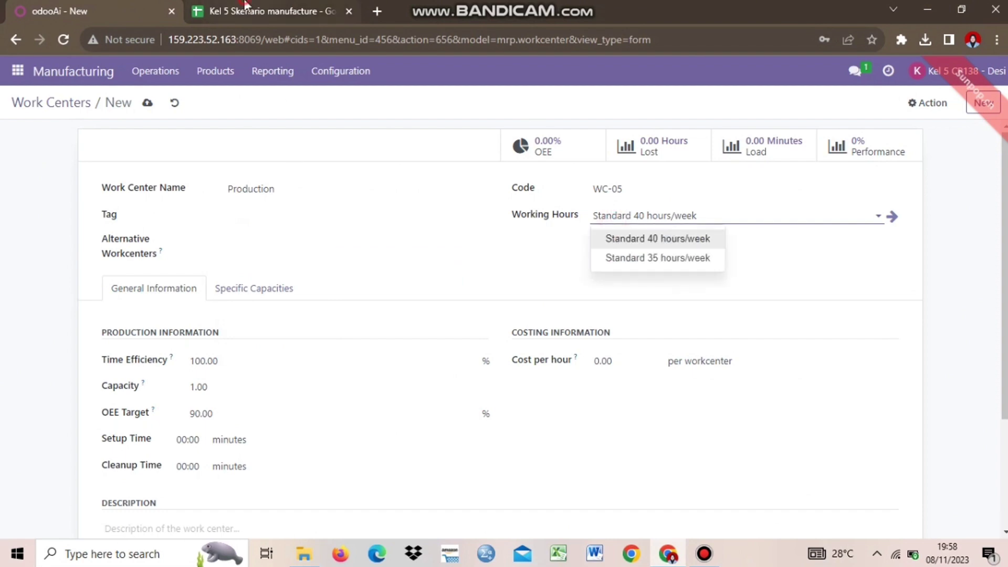
left_click(245, 6)
left_click(239, 229)
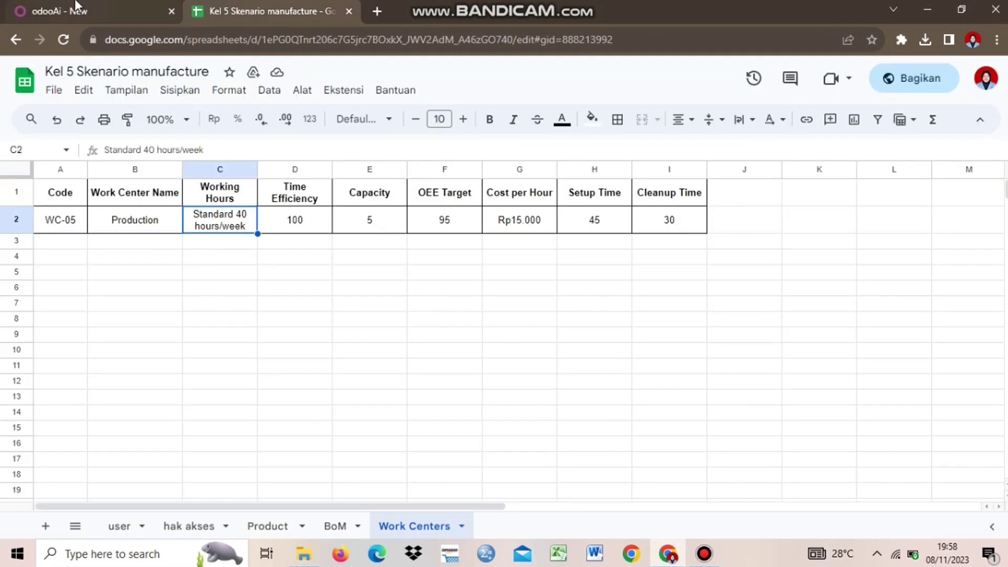
left_click(78, 9)
left_click(692, 215)
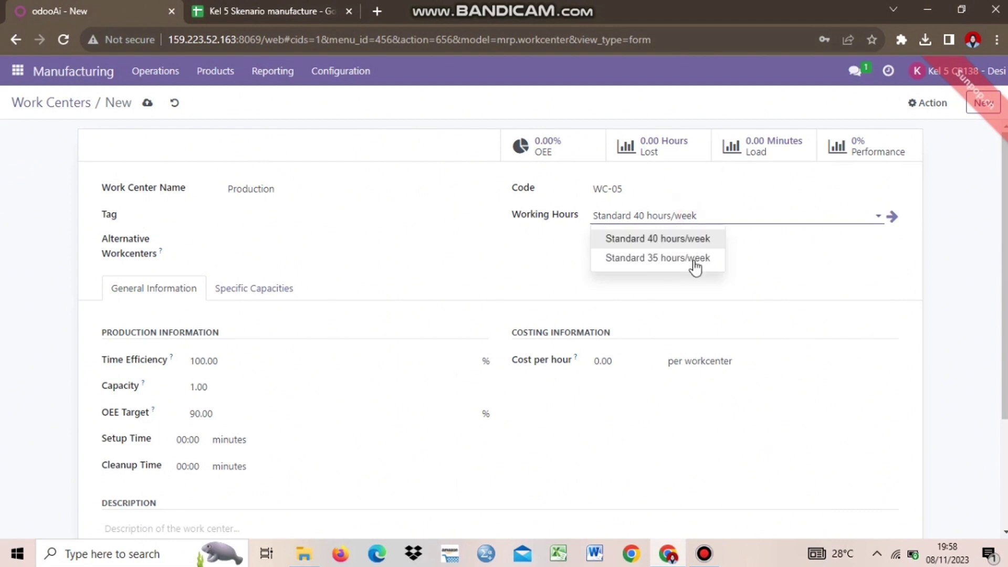
left_click(807, 254)
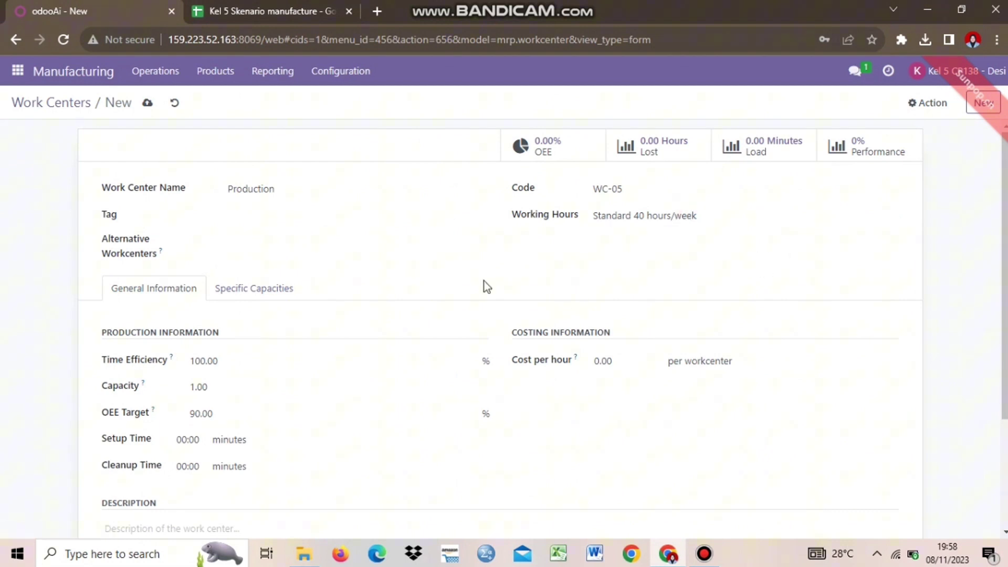
Step: Change the Production work center's capacity from 1.00 to 5, as in the planning sheet
scroll(351, 299, "down", 2)
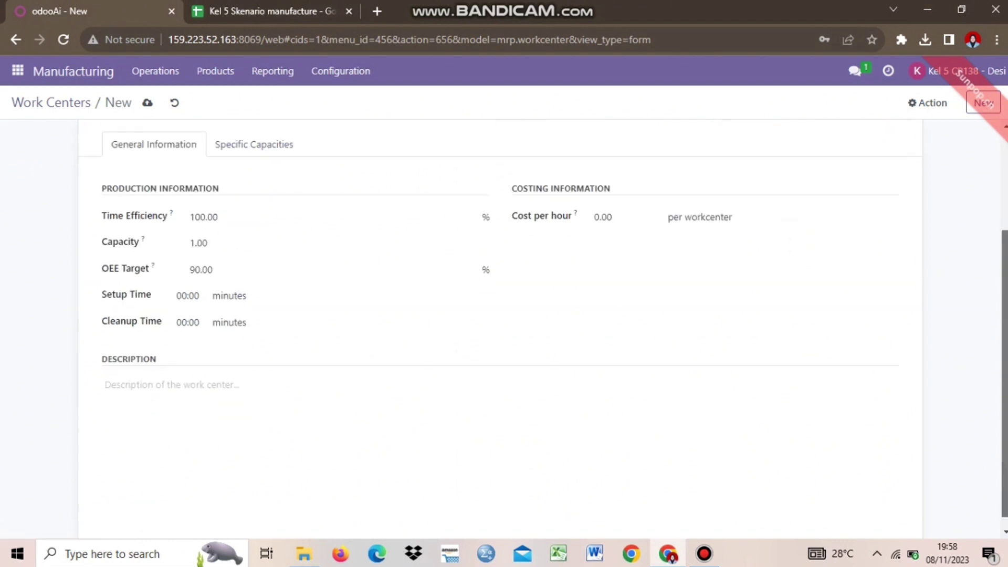
left_click(189, 255)
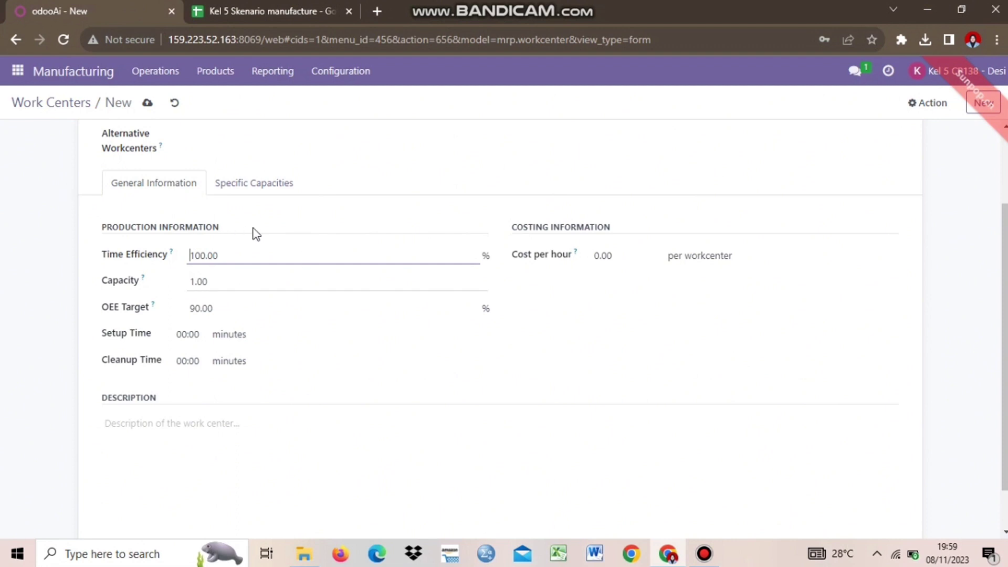
left_click(251, 254)
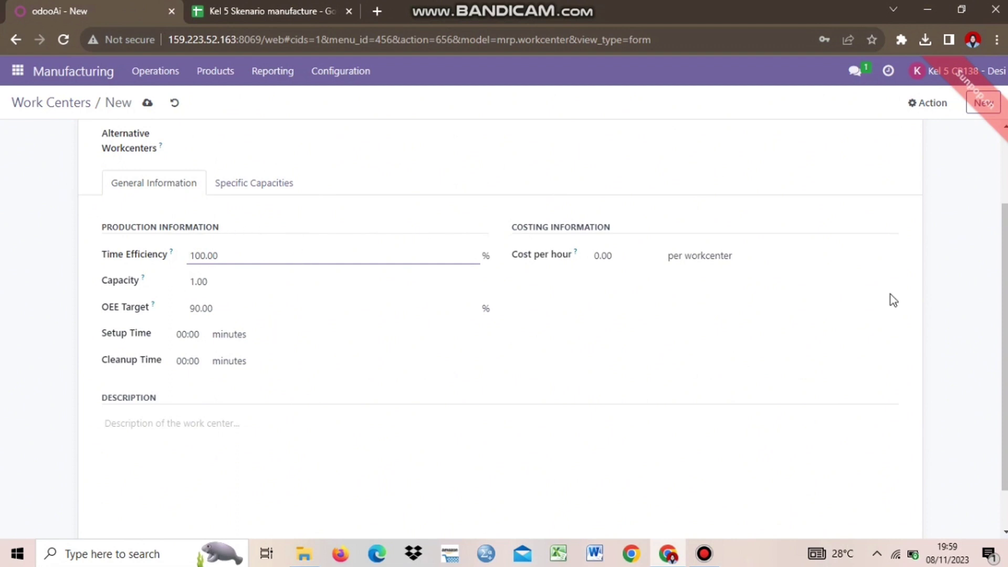
scroll(693, 315, "up", 2)
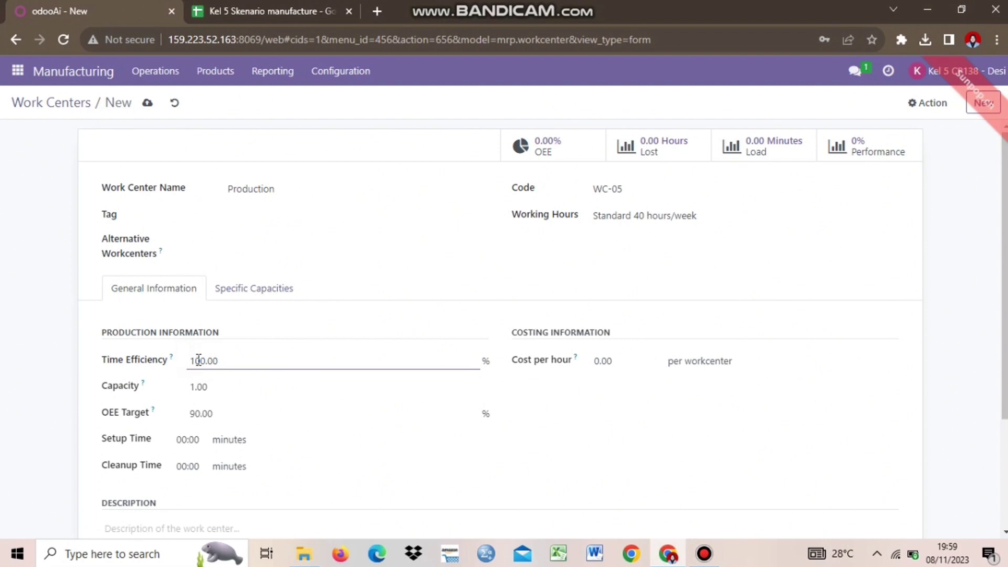
left_click(248, 11)
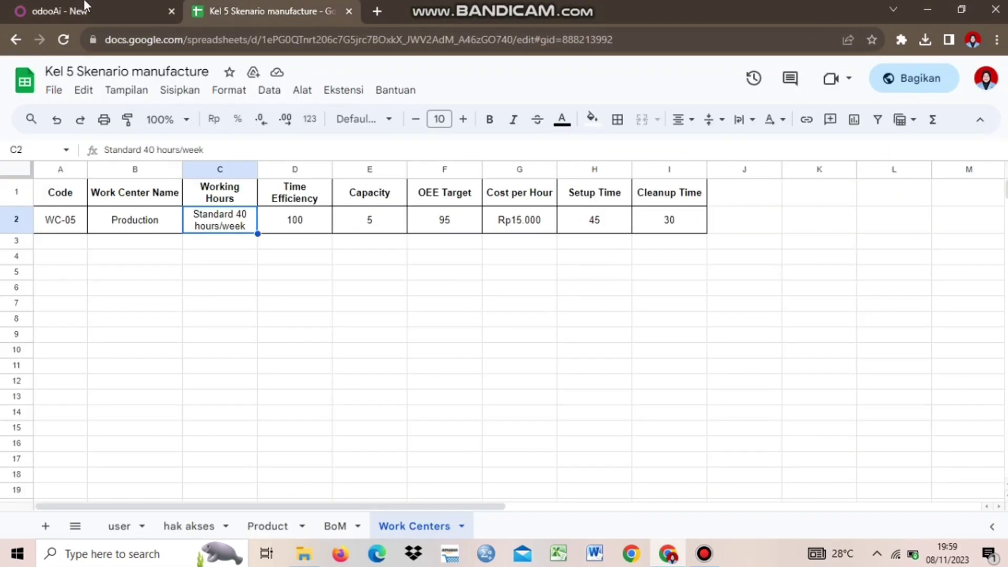
left_click(85, 10)
left_click(234, 397)
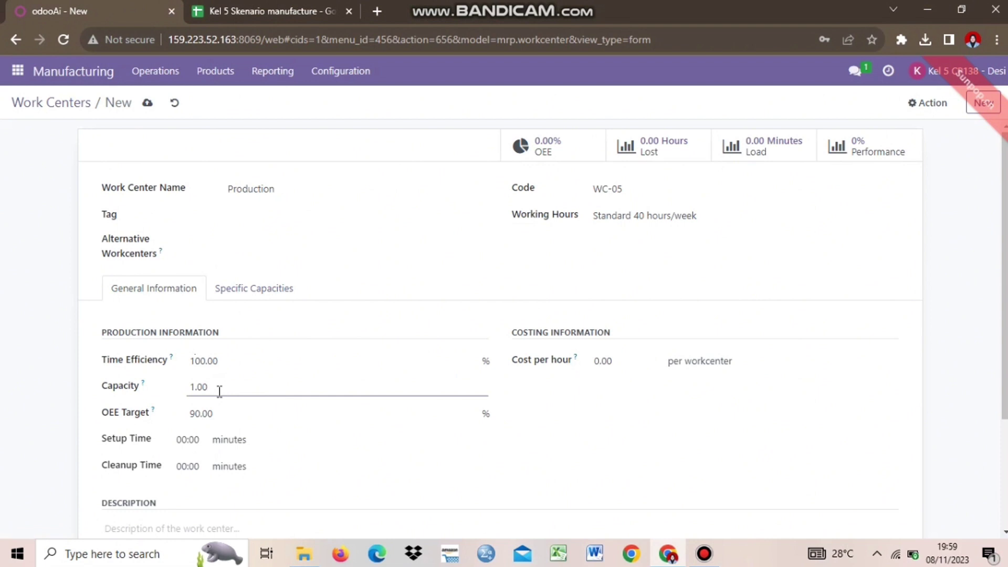
left_click(247, 10)
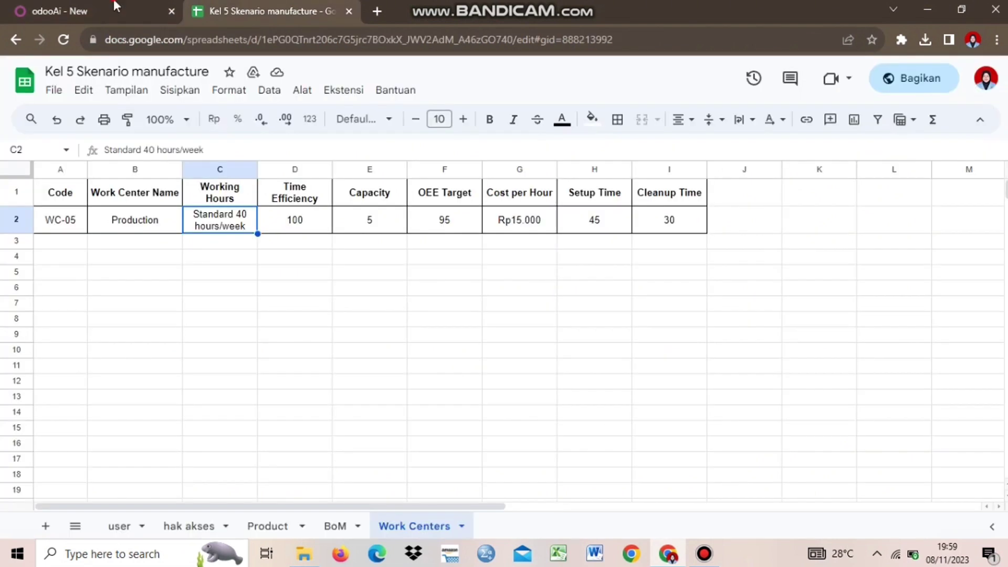
key("ctrl+shift+Tab")
key("BackSpace")
key("BackSpace")
key("BackSpace")
key("BackSpace")
type("5")
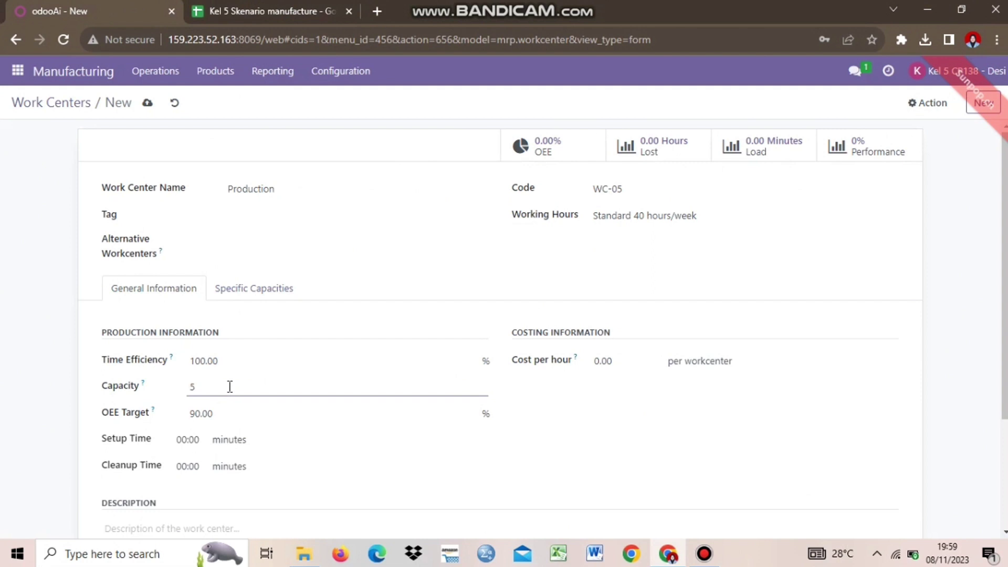
Step: Set the OEE Target to 95 to match the planning sheet
left_click(225, 411)
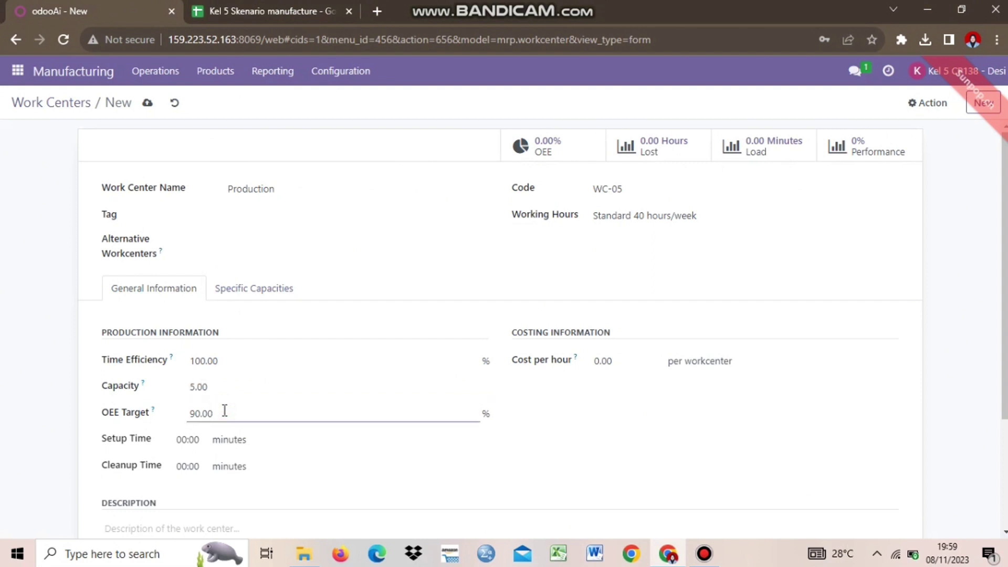
left_click(252, 11)
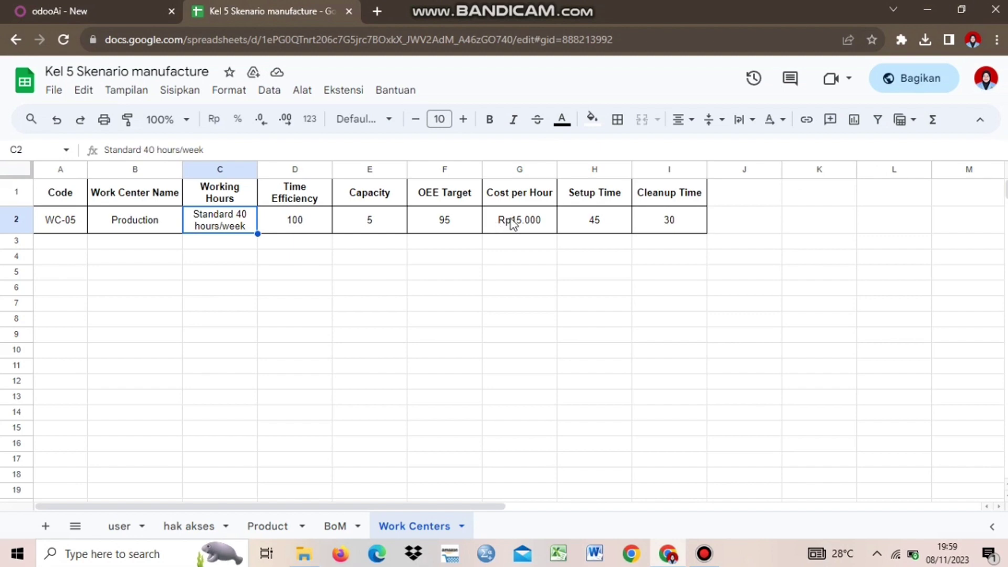
left_click(456, 220)
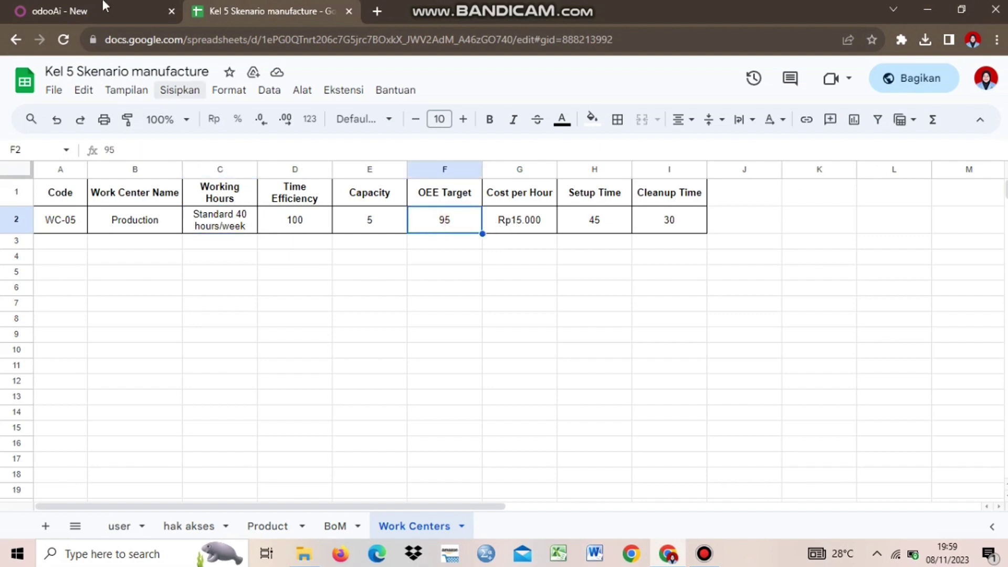
key("ctrl+shift+Tab")
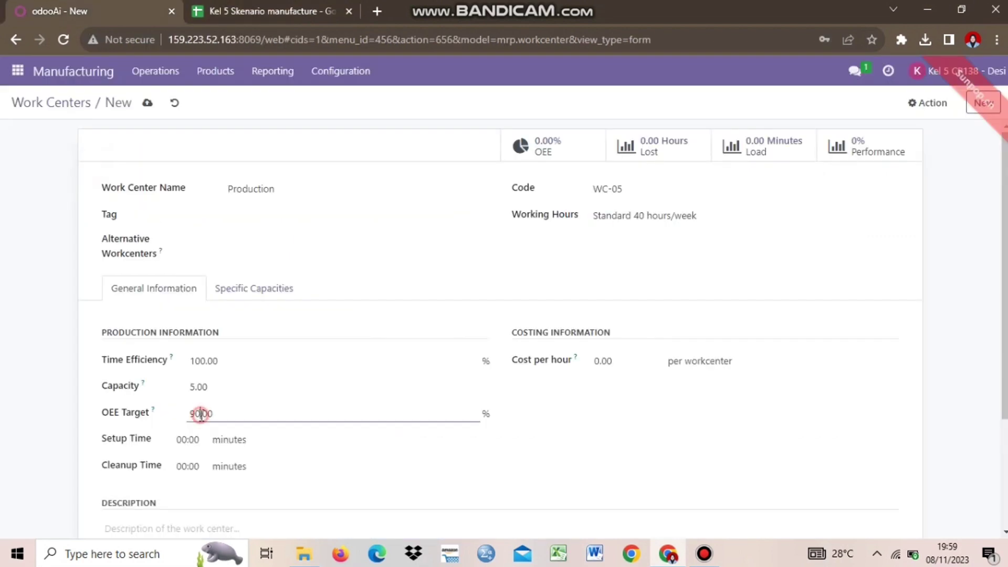
Step: Finish entering the OEE target, then check the 45 setup time in the planning sheet
type("5")
left_click(622, 479)
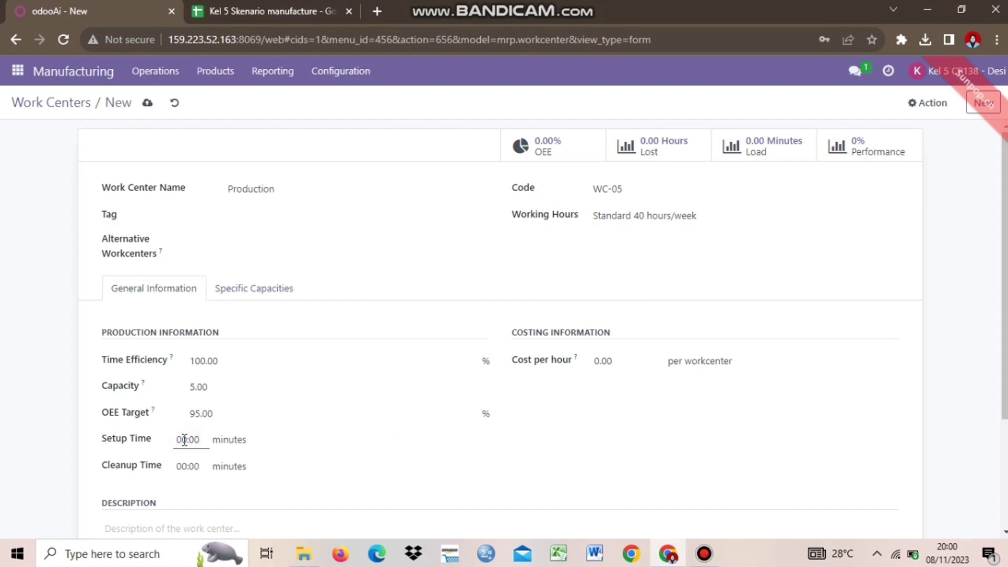
key("ctrl+Tab")
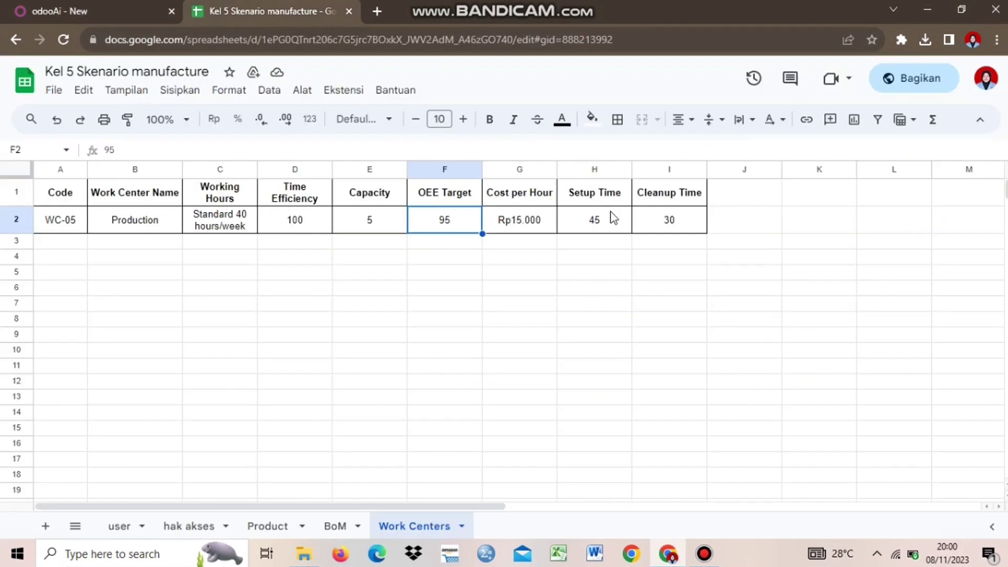
left_click(609, 216)
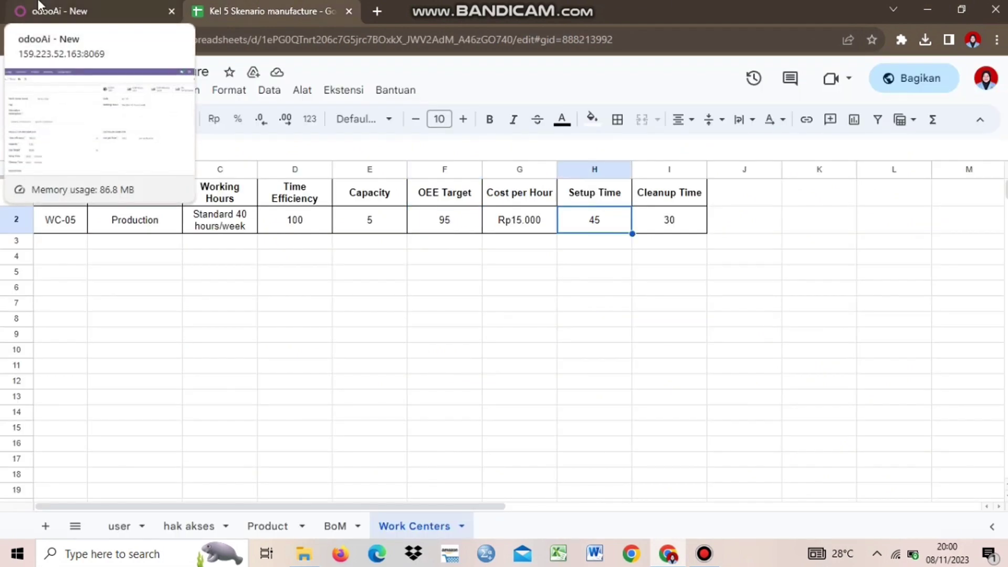
left_click(38, 5)
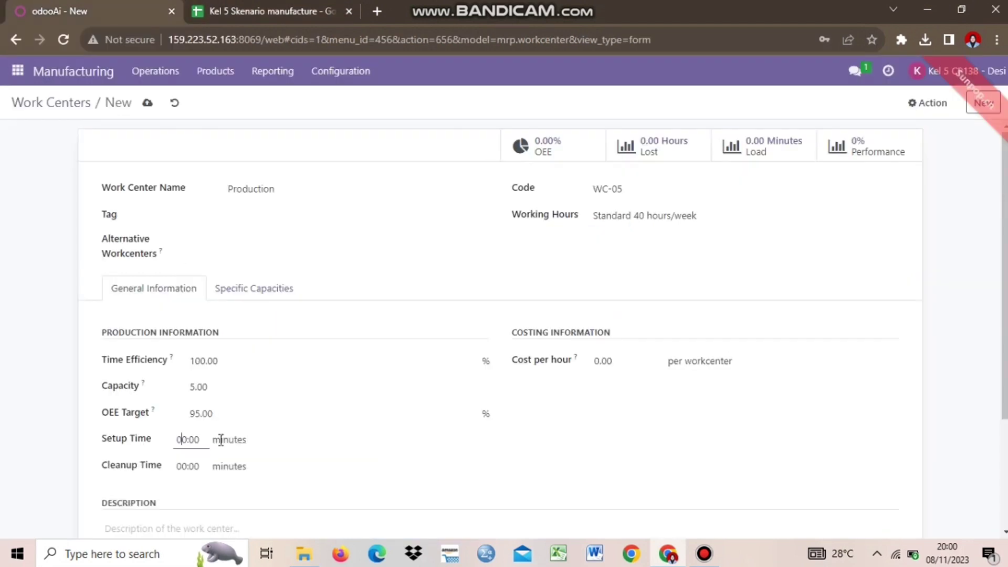
Step: Set the Production work center's Setup Time to 45:00 minutes
left_click(185, 438)
type("45")
left_click(253, 5)
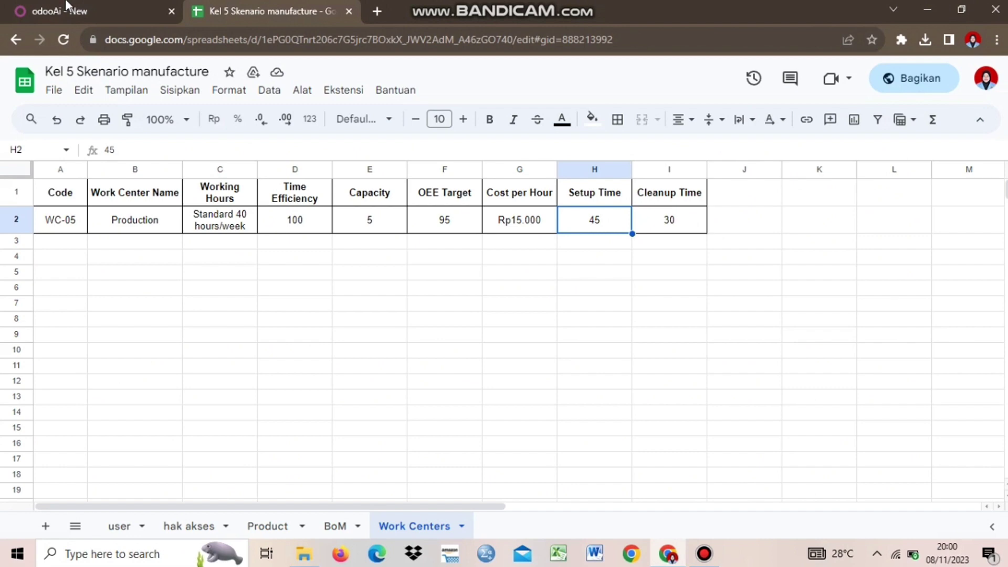
left_click(68, 6)
left_click(427, 484)
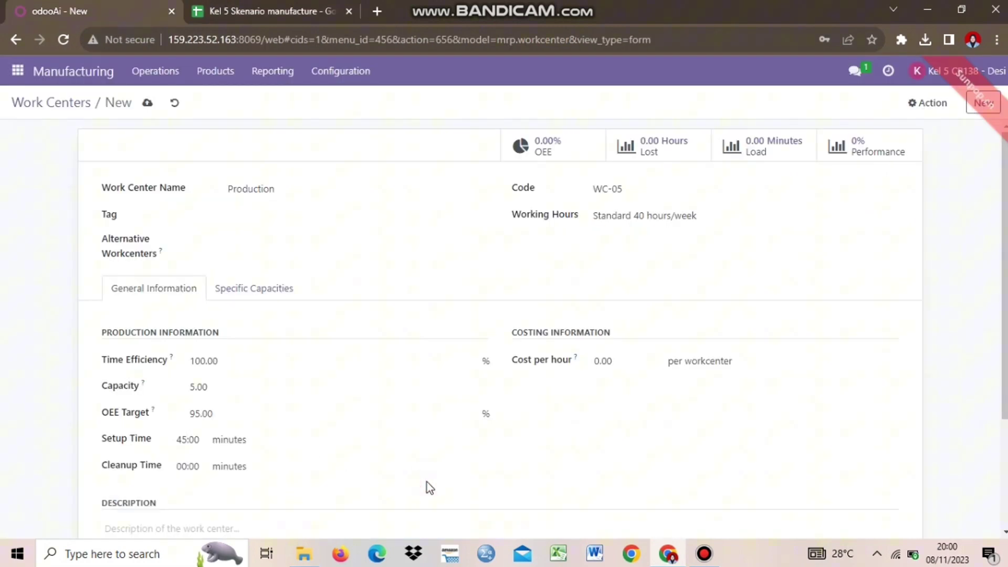
Step: Set Cleanup Time to 30:00 minutes and clear the existing cost per hour
left_click(187, 466)
key("BackSpace")
key("BackSpace")
type("30")
left_click(270, 11)
left_click(56, 6)
key("BackSpace")
key("BackSpace")
key("BackSpace")
key("BackSpace")
left_click(316, 5)
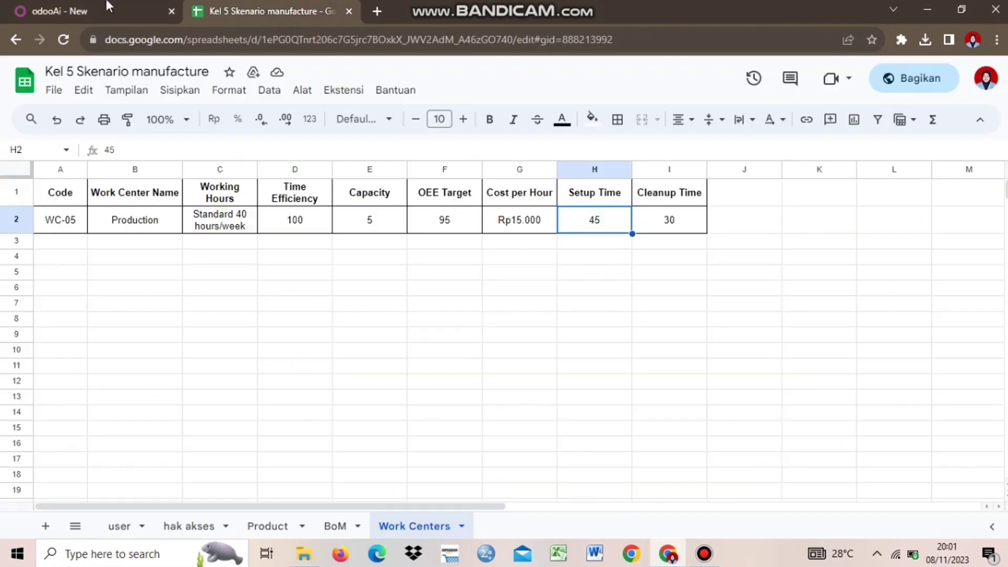
key("ctrl+shift+Tab")
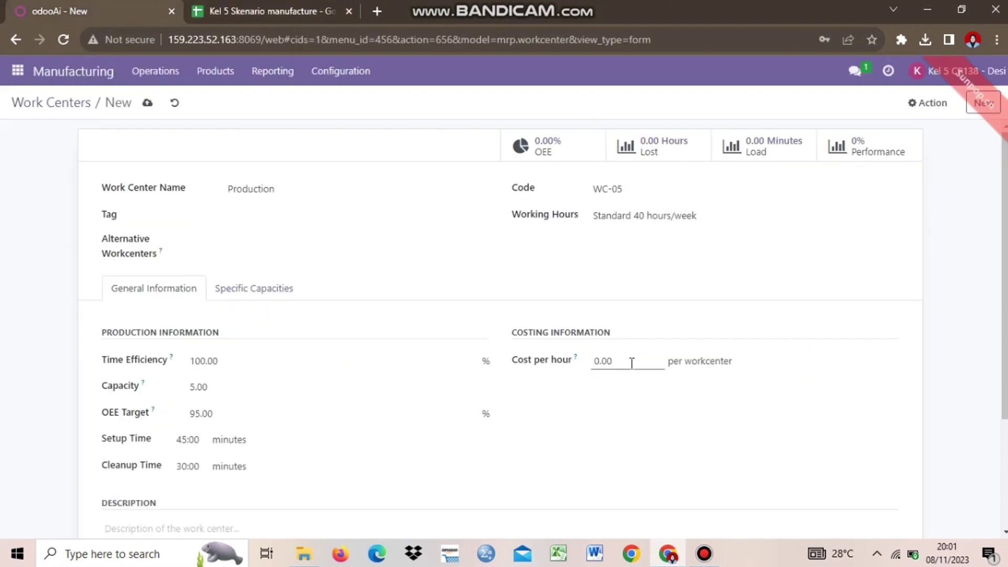
Step: Set the Production work center's cost per hour to 15,000
left_click(632, 363)
key("BackSpace")
key("BackSpace")
key("BackSpace")
key("BackSpace")
type("1500")
key("BackSpace")
key("BackSpace")
type("000")
left_click(777, 463)
scroll(499, 326, "down", 2)
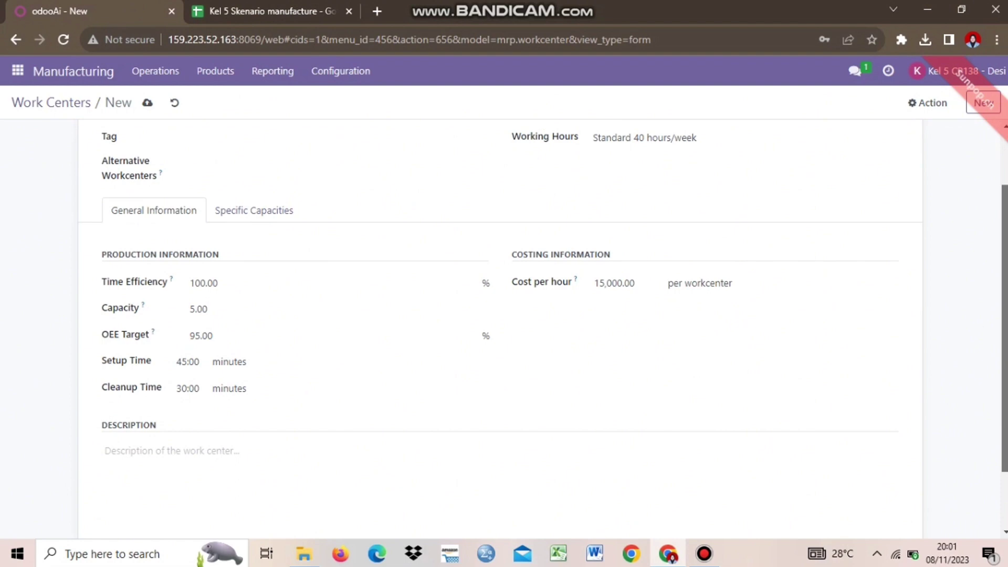
scroll(499, 302, "up", 2)
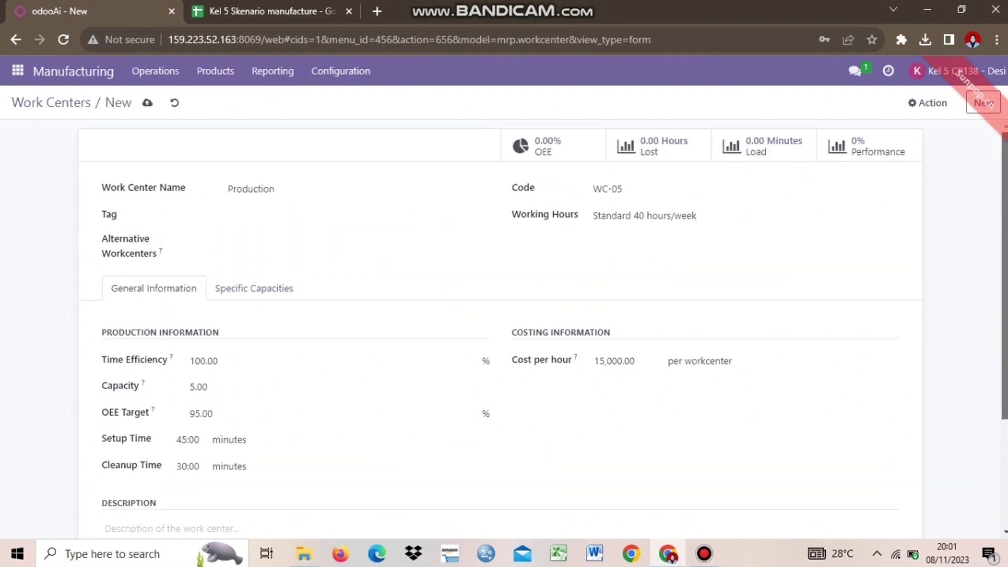
left_click(295, 10)
left_click(83, 11)
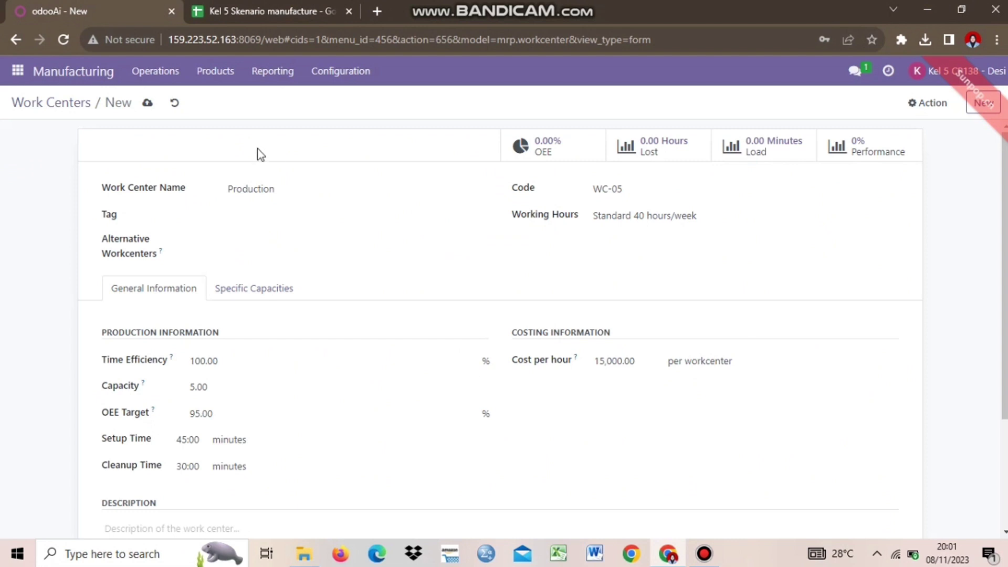
Step: Save the work center, return to the Work Centers list and select the Production row
left_click(148, 103)
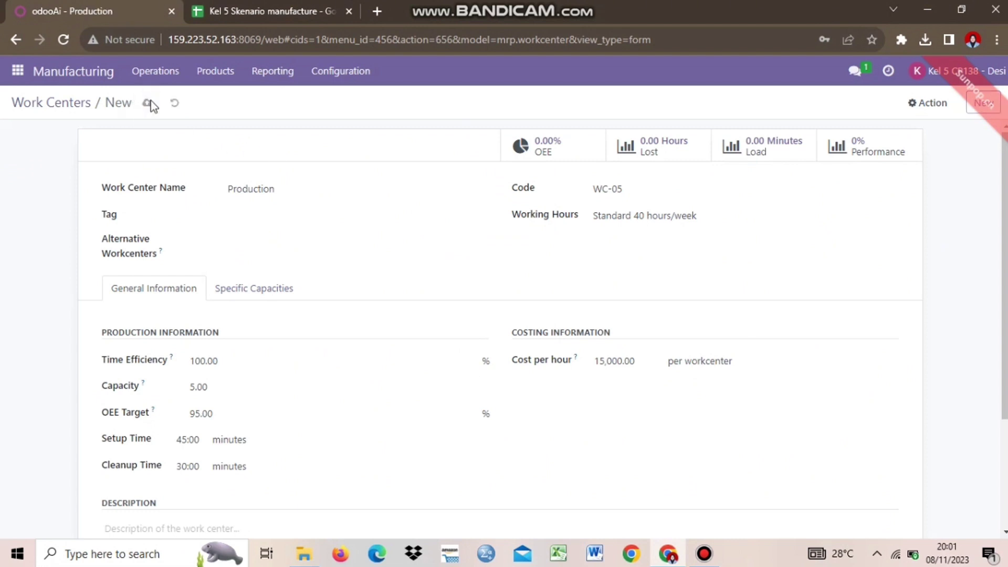
left_click(51, 103)
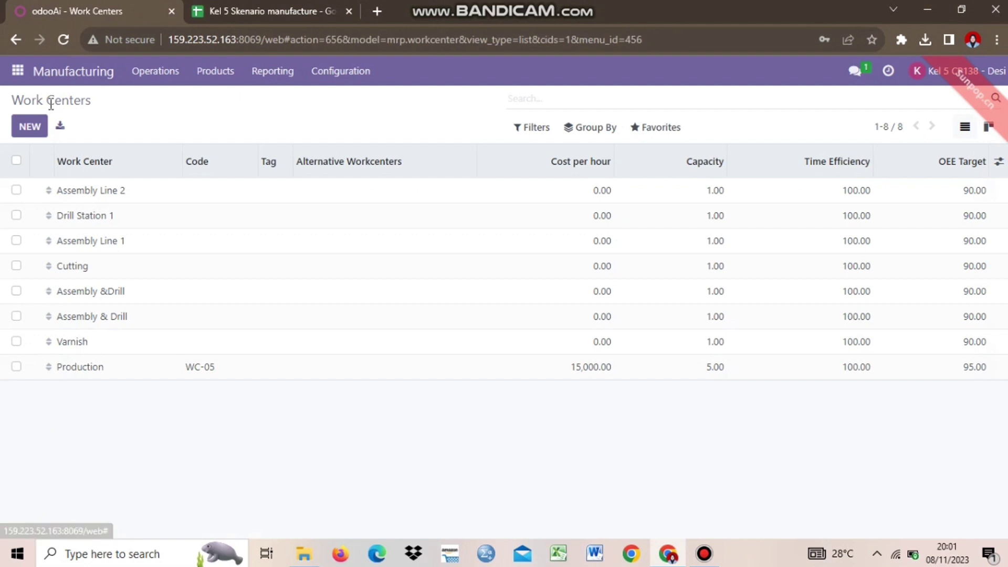
left_click(17, 366)
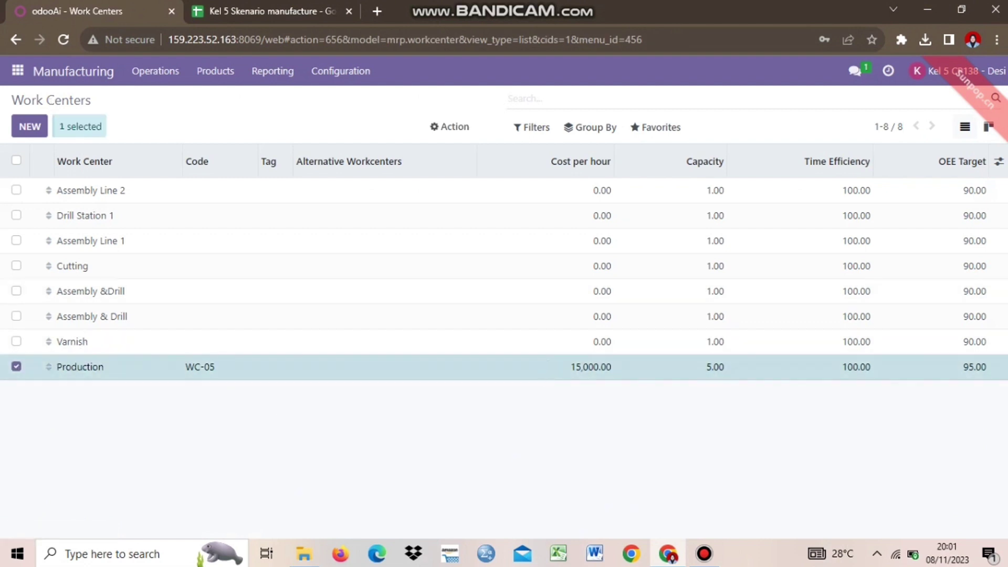
left_click(999, 163)
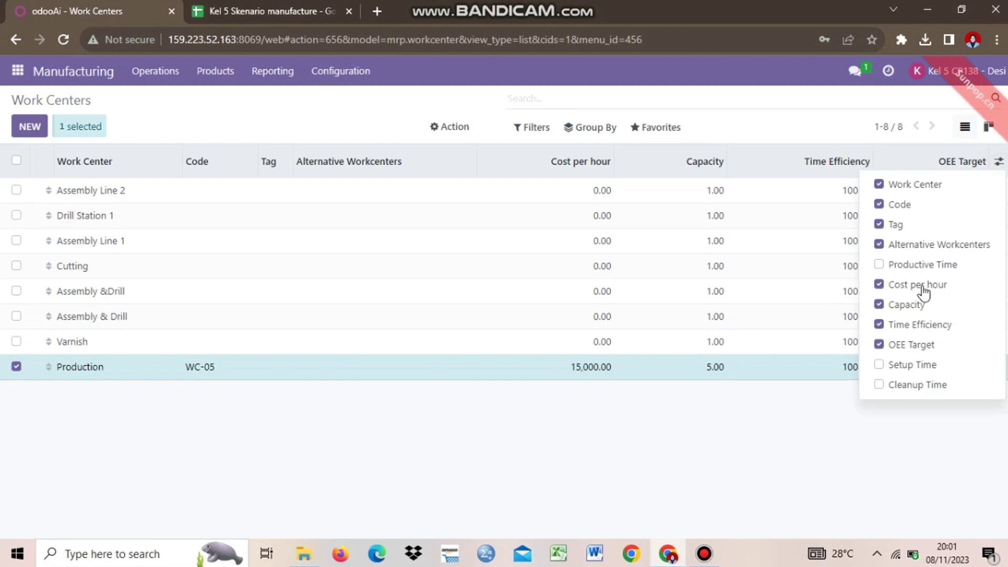
Step: Show the Setup Time, Cleanup Time and Productive Time columns in the work center list
left_click(898, 364)
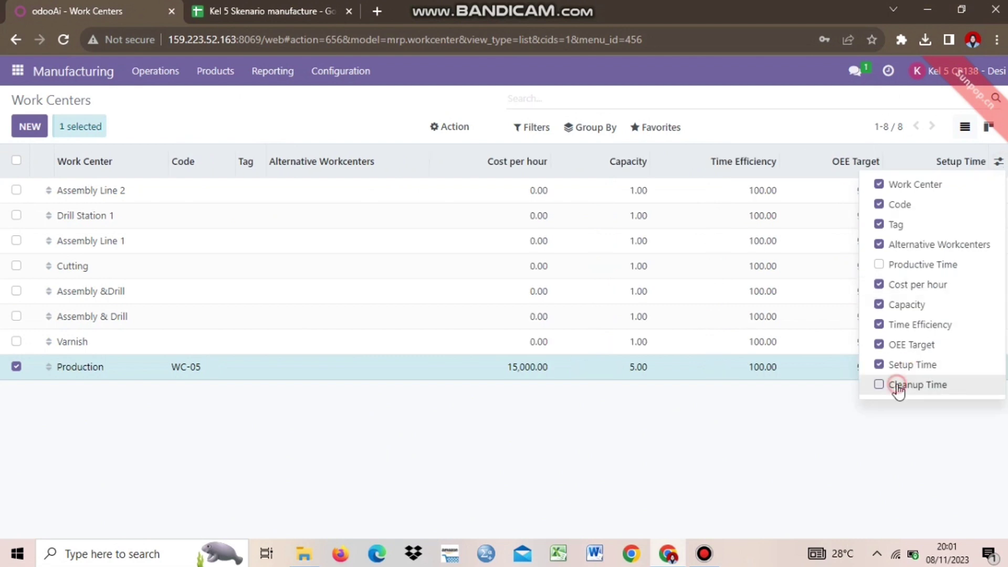
left_click(898, 386)
left_click(913, 272)
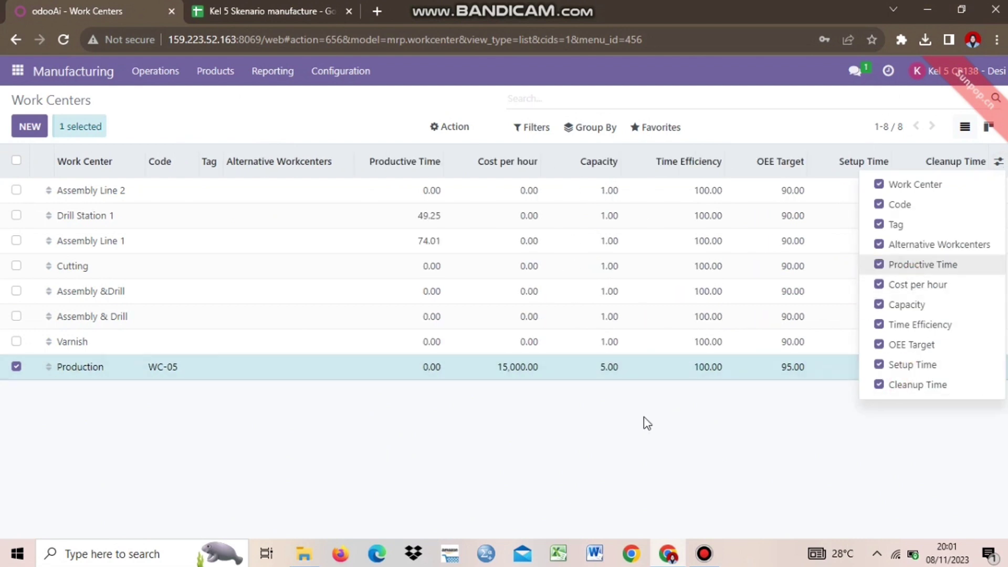
left_click(190, 403)
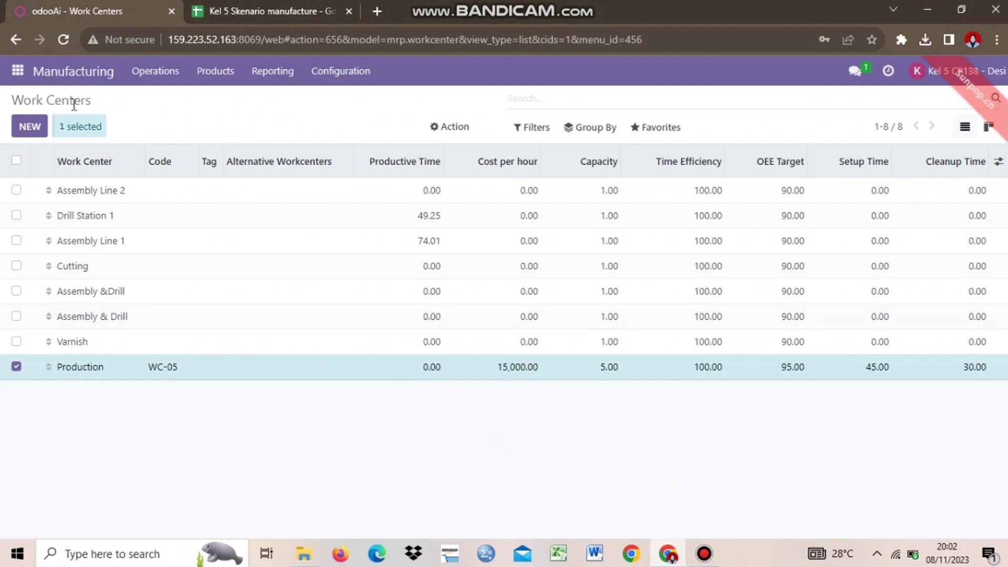
left_click(16, 72)
Step: Open Discuss, review the user sheet in the planning spreadsheet, then return to the Discuss channel
left_click(23, 102)
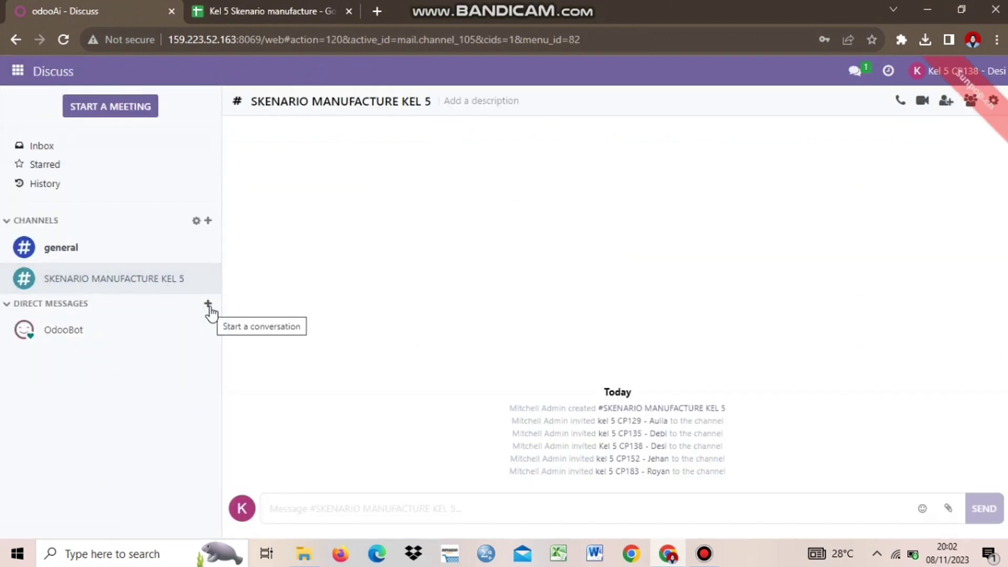
left_click(264, 10)
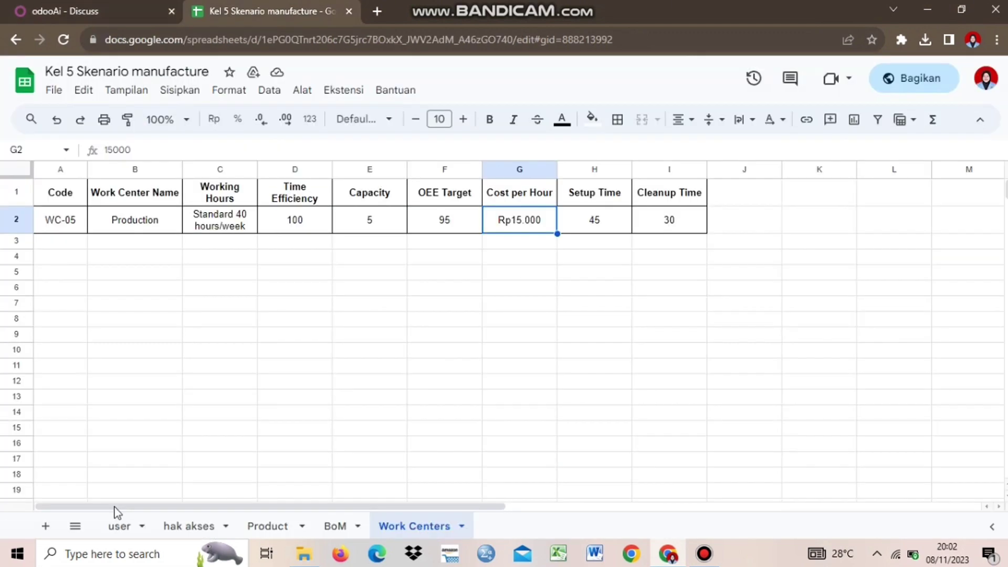
left_click(119, 526)
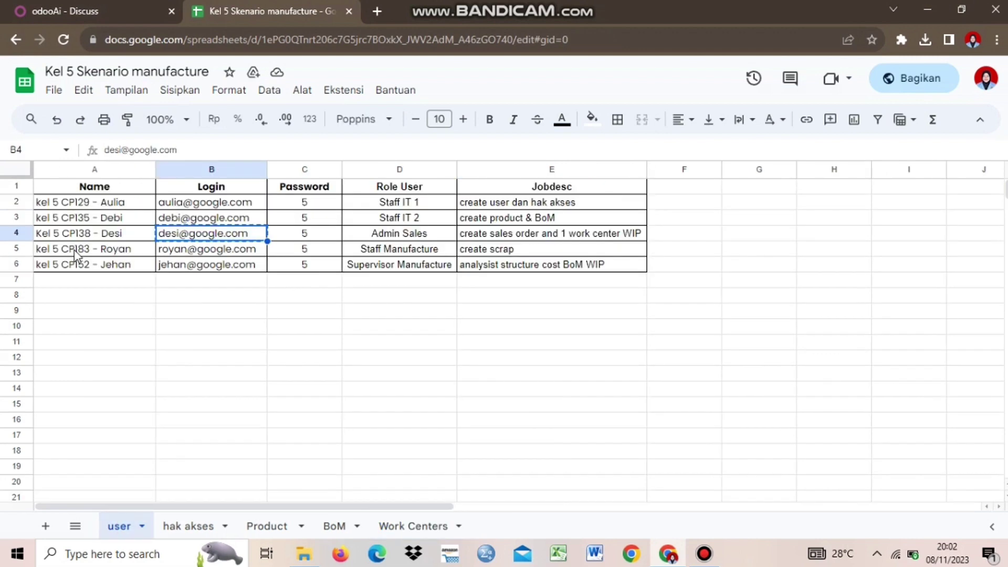
left_click(74, 250)
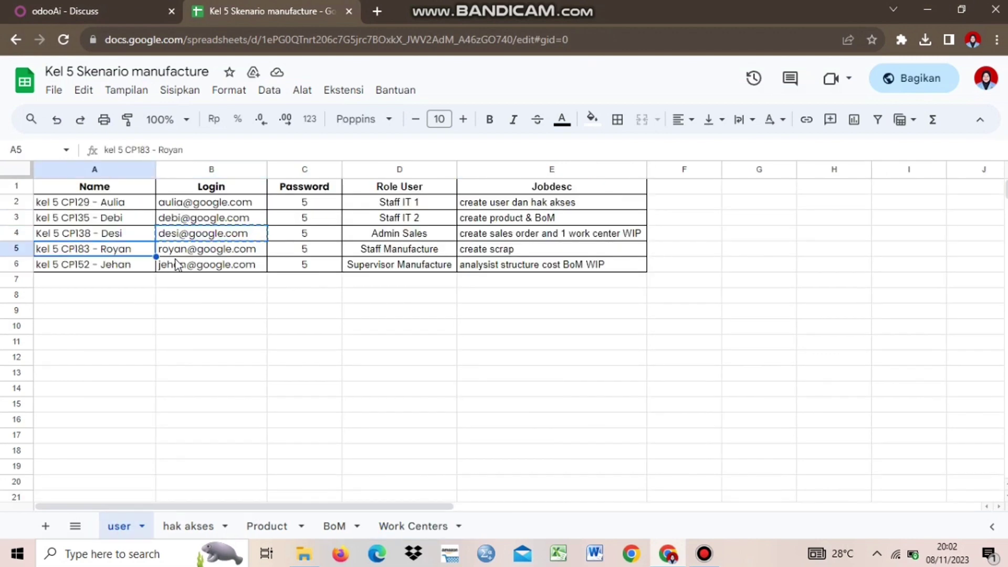
left_click(87, 10)
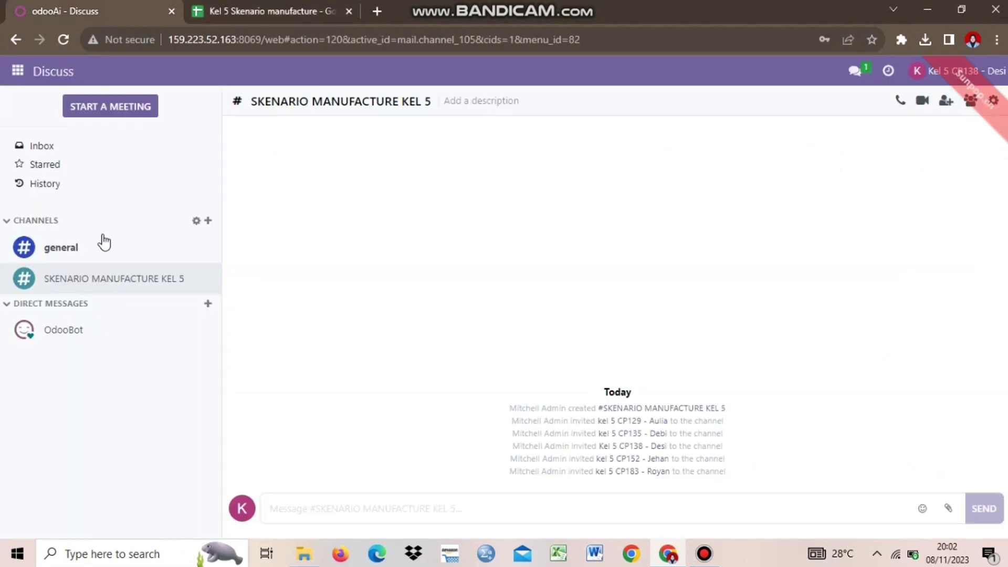
Step: Start a direct chat with the manufacturing teammate and attach the customer's order PDF
left_click(208, 305)
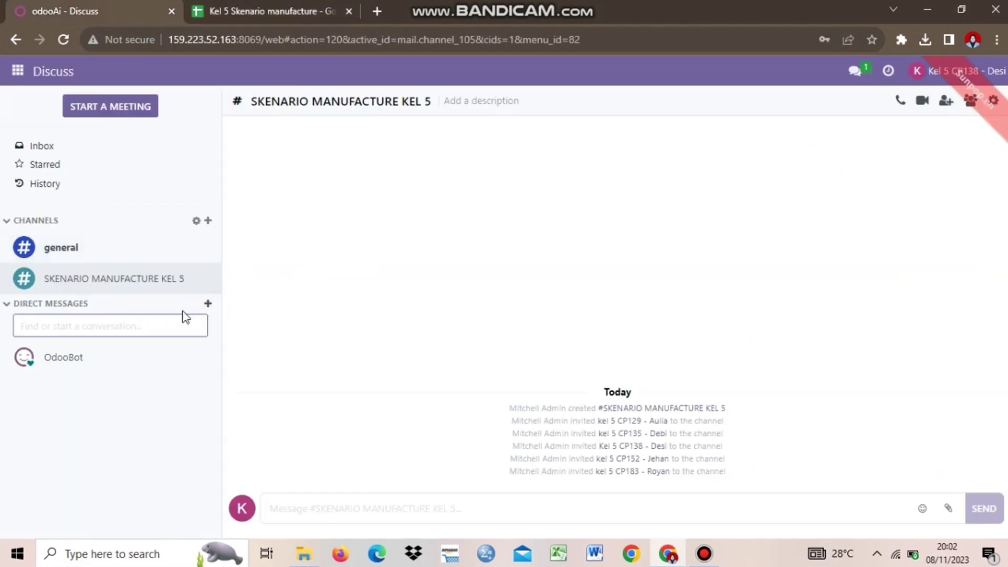
type("ROYAN")
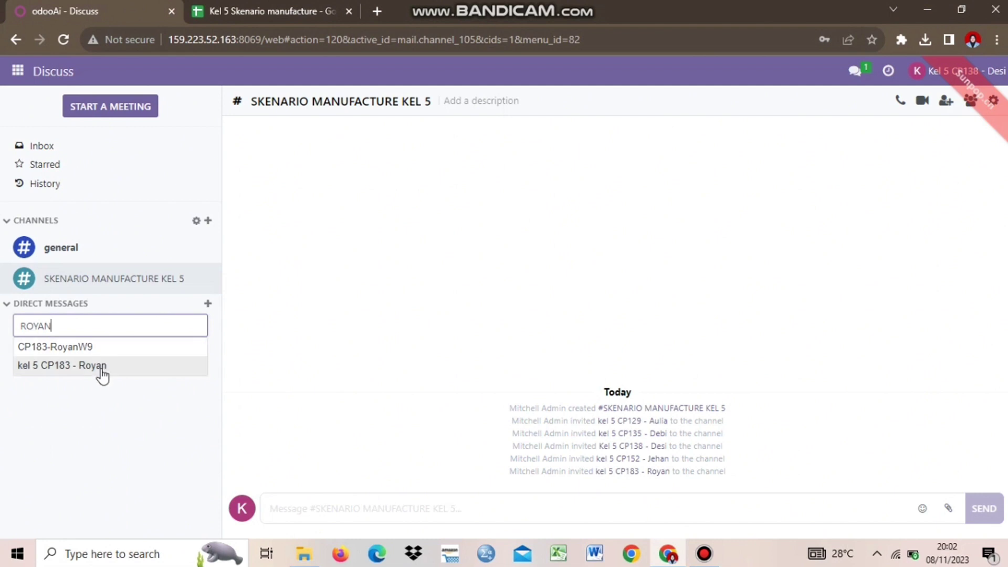
left_click(52, 370)
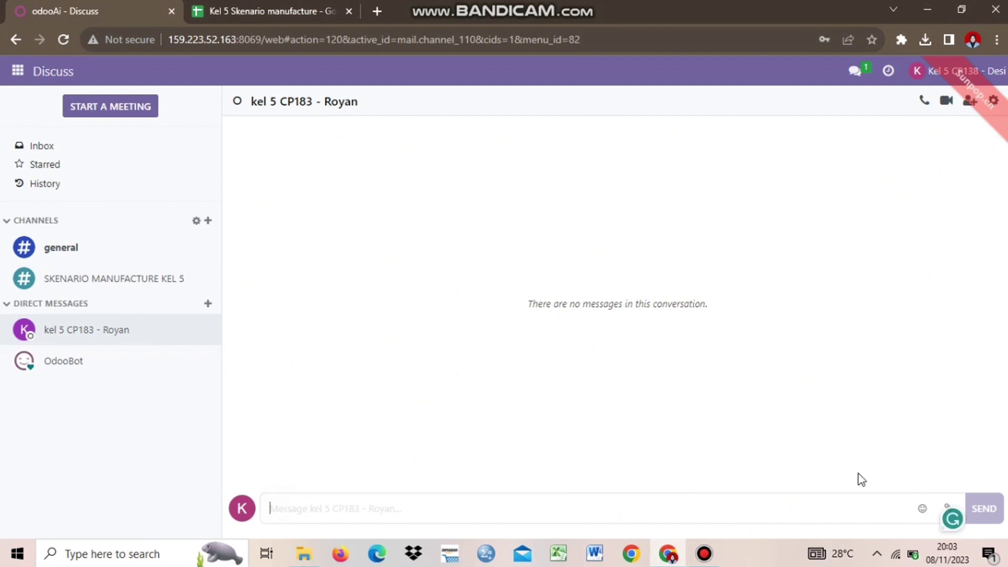
left_click(948, 506)
left_click(74, 188)
left_click(221, 124)
left_click(382, 330)
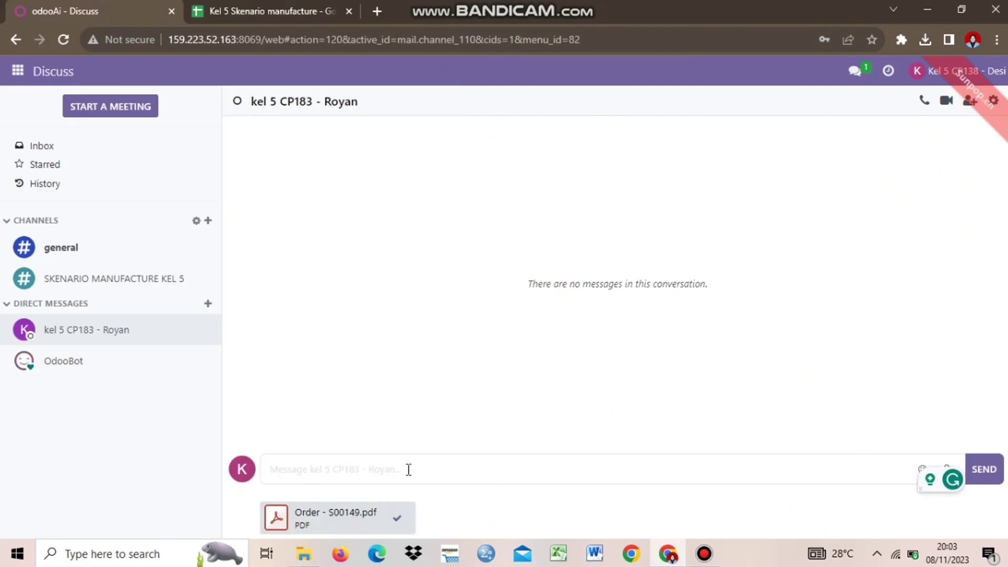
Step: Write a message saying the customer's order arrived and asking the teammate to prepare the products
type("Kita mendapatkan pesanan dari customer Gemini Furniture dengan dokumen nomor S00149 berikut Tolong siapkan produknya.")
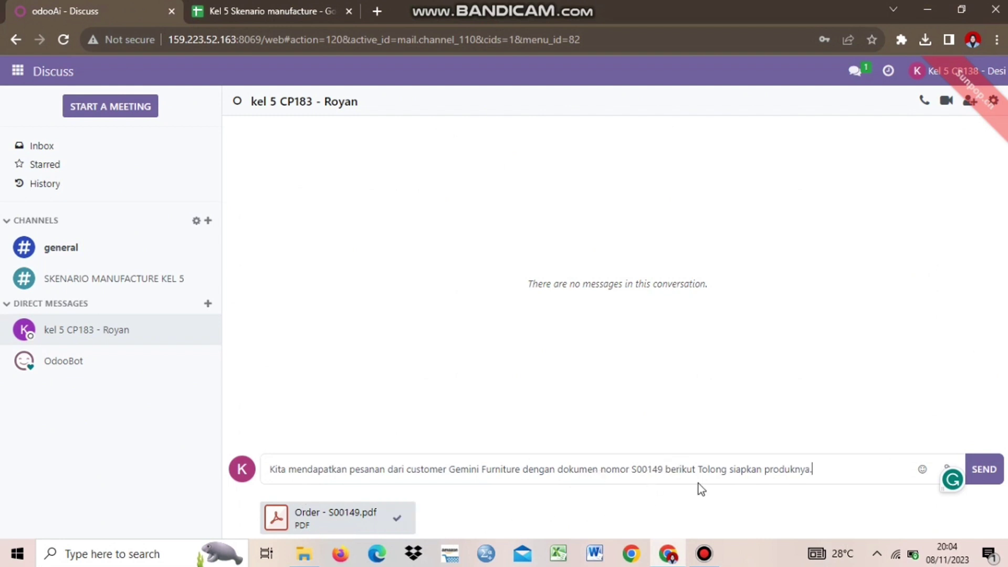
left_click(697, 472)
type(".")
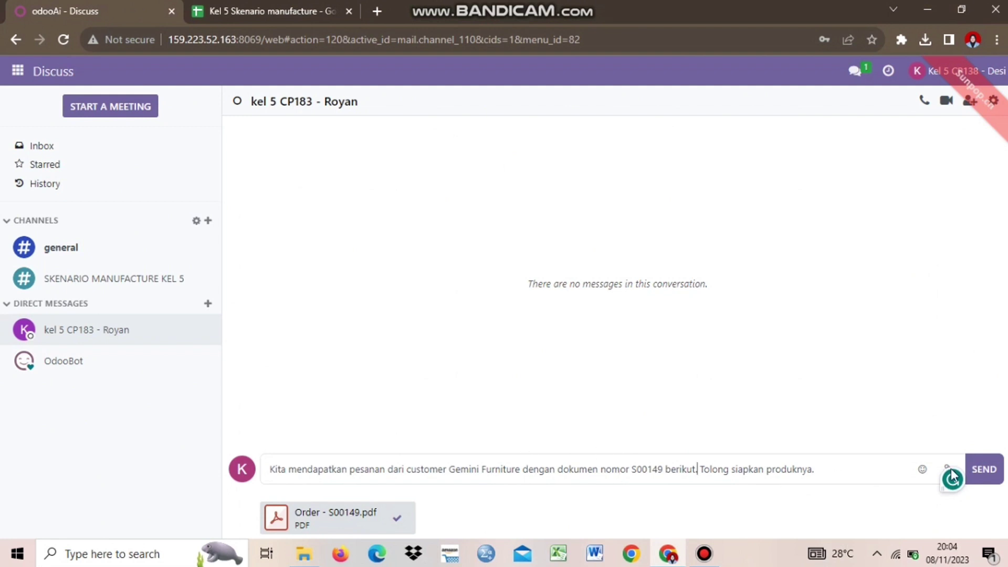
left_click(872, 477)
Step: Send the order message with its PDF, then a note to process the product at the Production work center
left_click(978, 463)
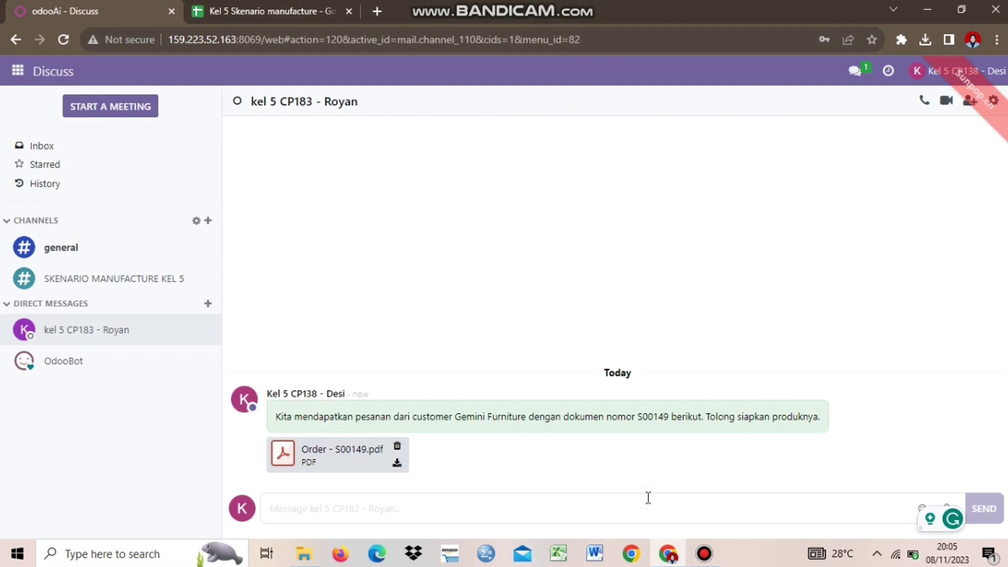
type("Saya juga telah membuat sebuah Work Cee")
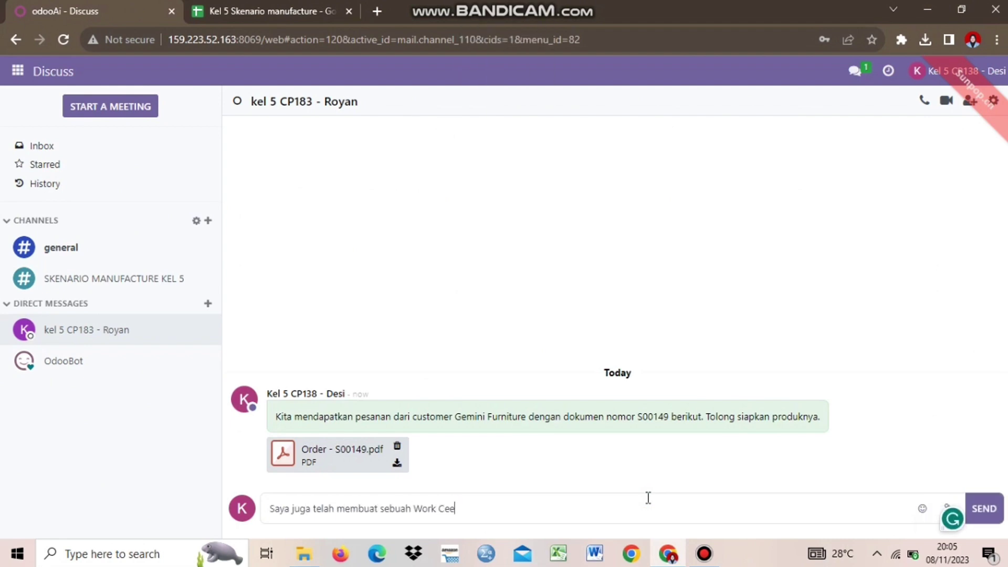
key("BackSpace")
type("nters dengan nama Production")
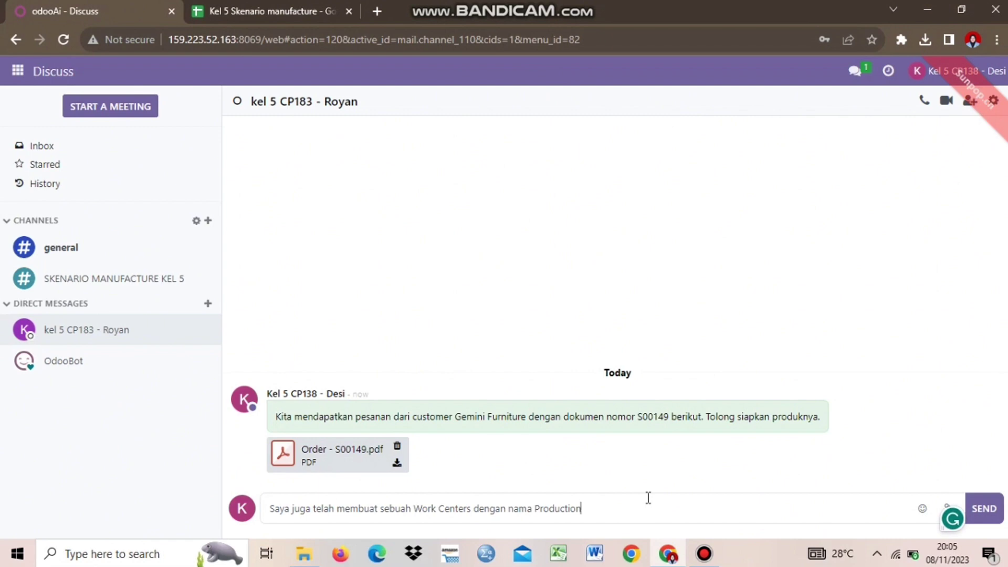
type(", tolong proses product tersebut berdasarkan Work Center")
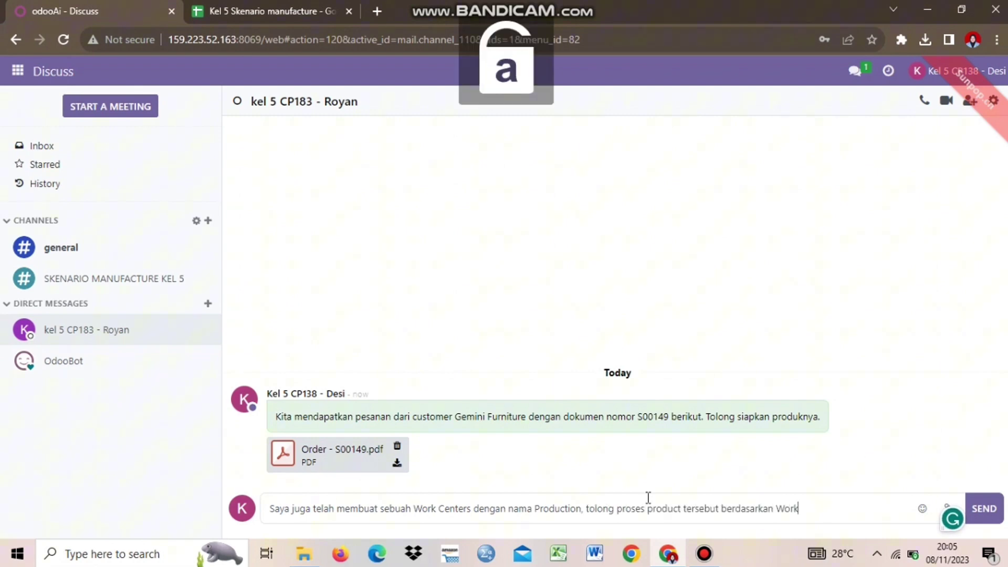
type(" yang telah dibuat.")
key("Return")
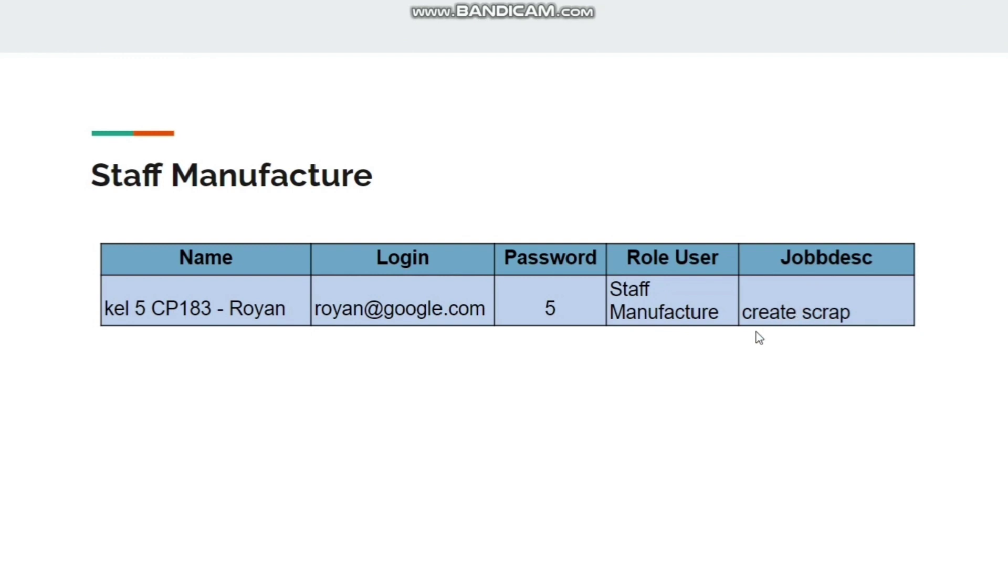
Step: Exit the full-screen slide to get back to the Odoo login page
mouse_move(565, 14)
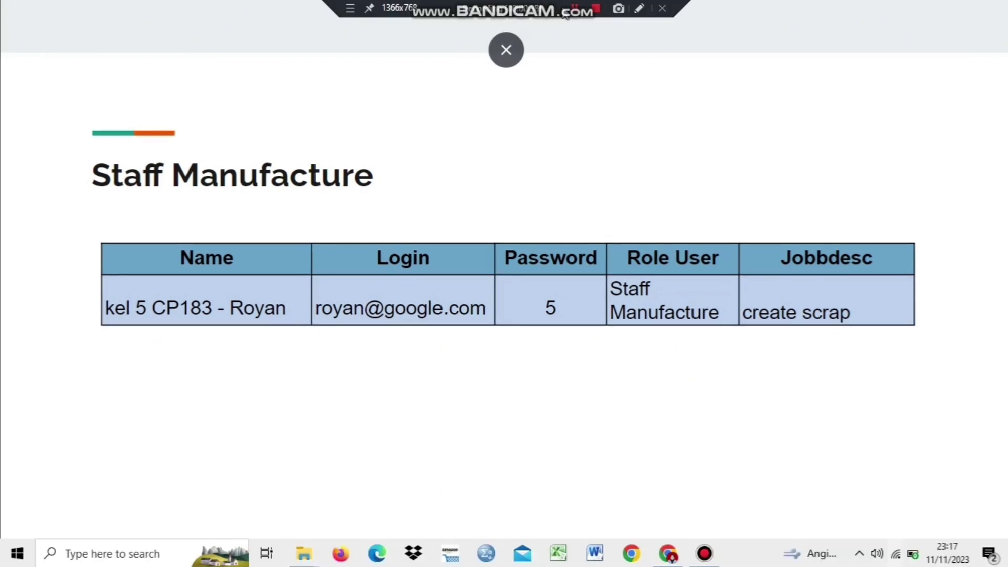
key("alt+Tab")
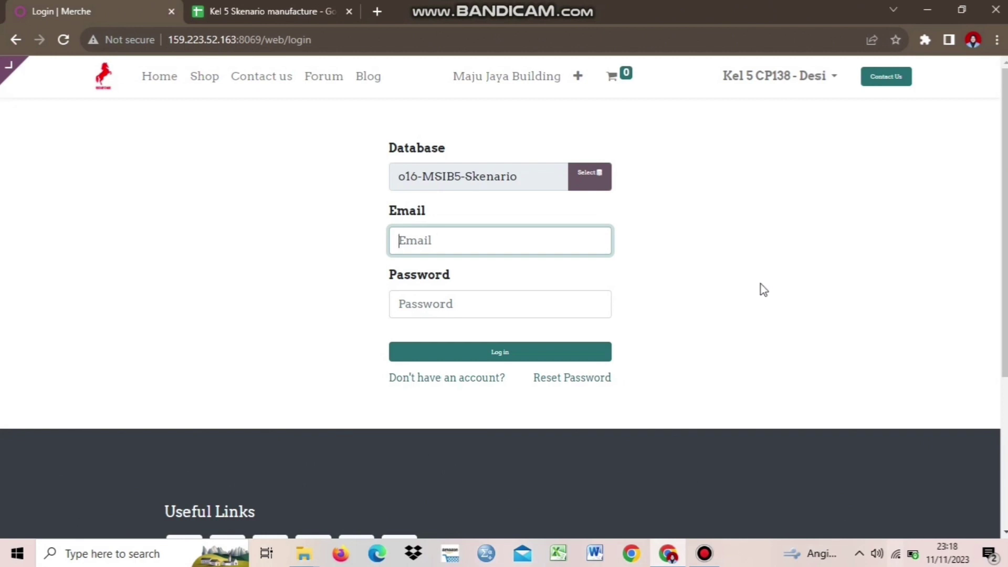
Step: Sign in with the manufacturing staff user's email and password from the spreadsheet
left_click(270, 9)
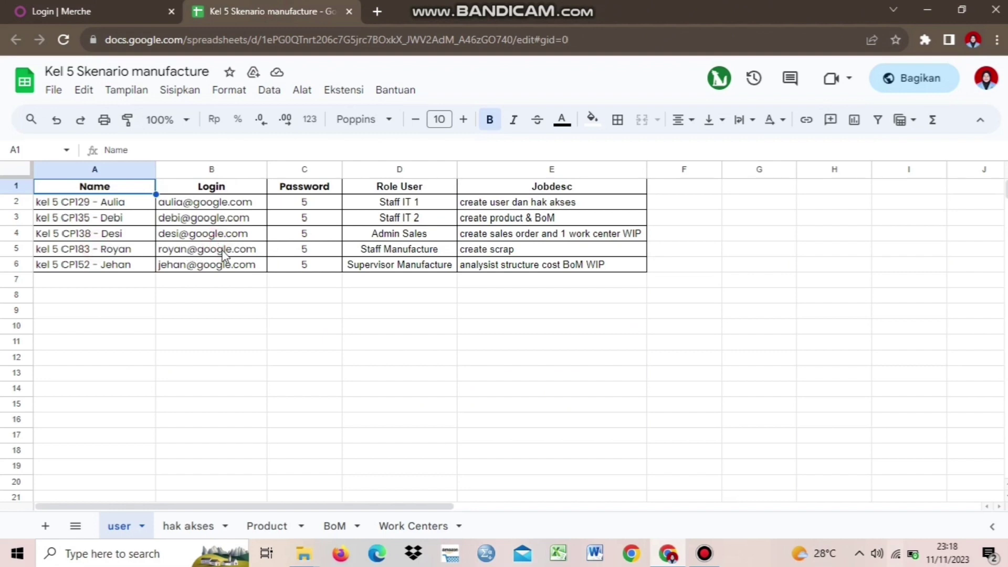
left_click(109, 6)
left_click(465, 237)
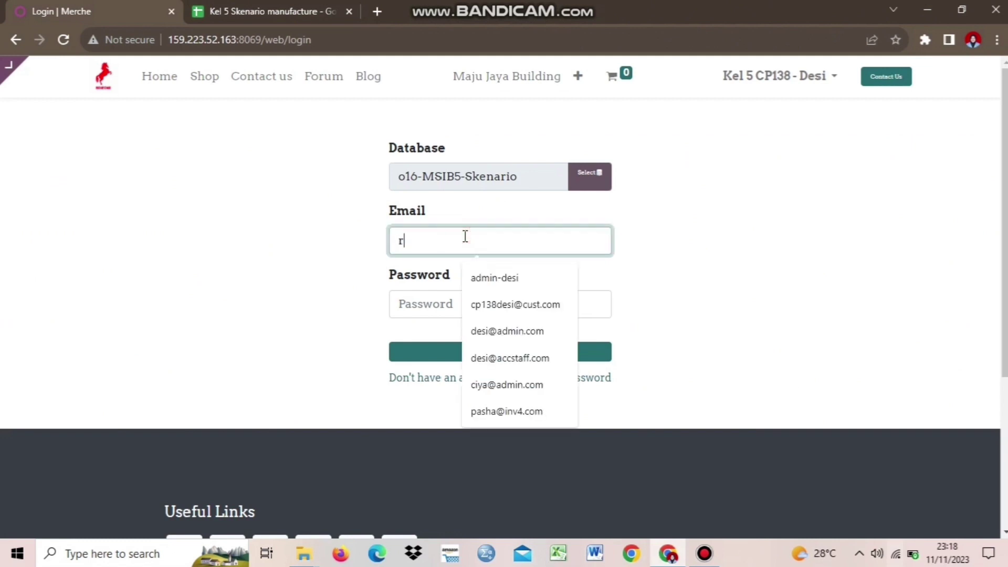
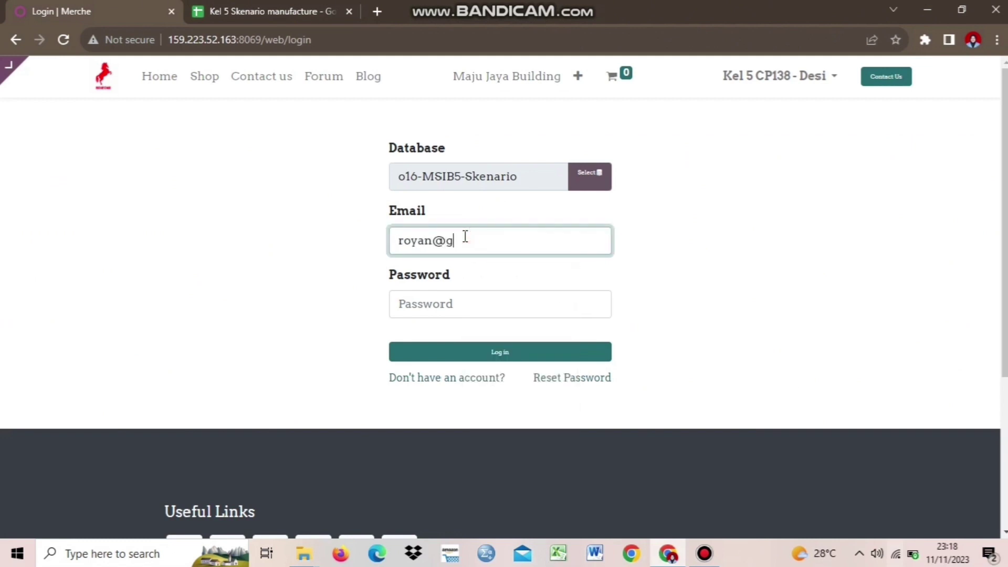
left_click(473, 303)
type("1")
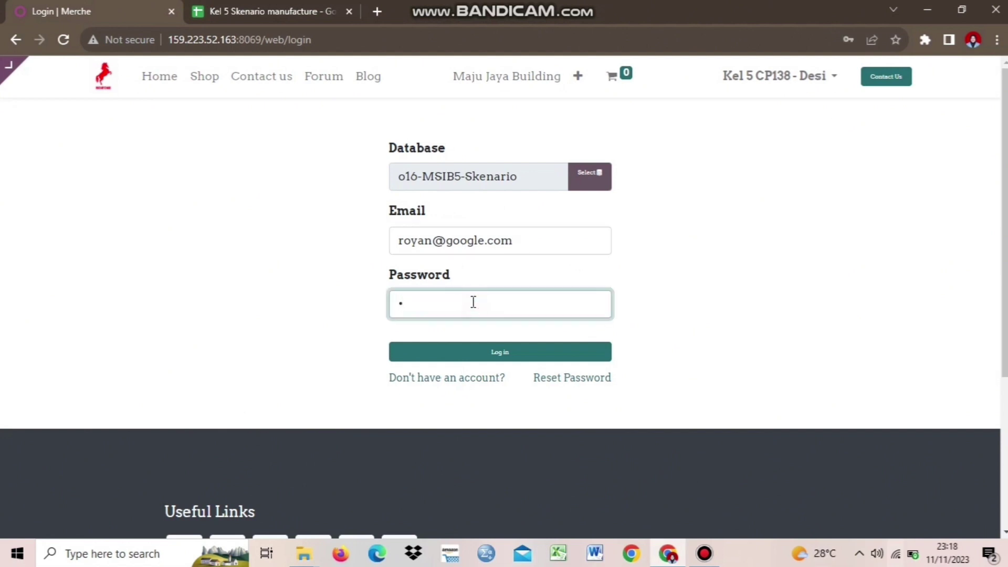
left_click(489, 354)
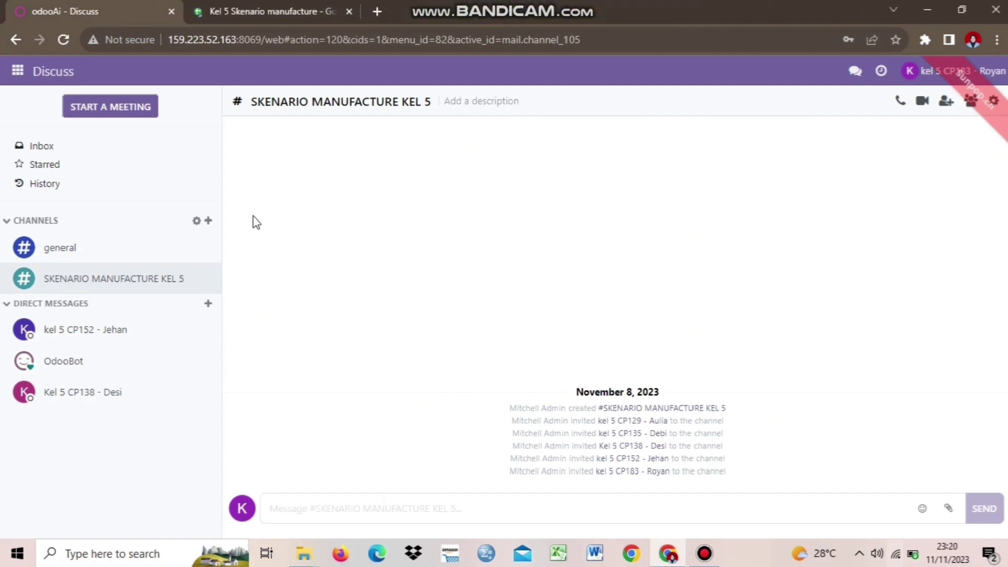
Step: Download the order PDF from the sales colleague's direct chat and open it in the browser
left_click(158, 393)
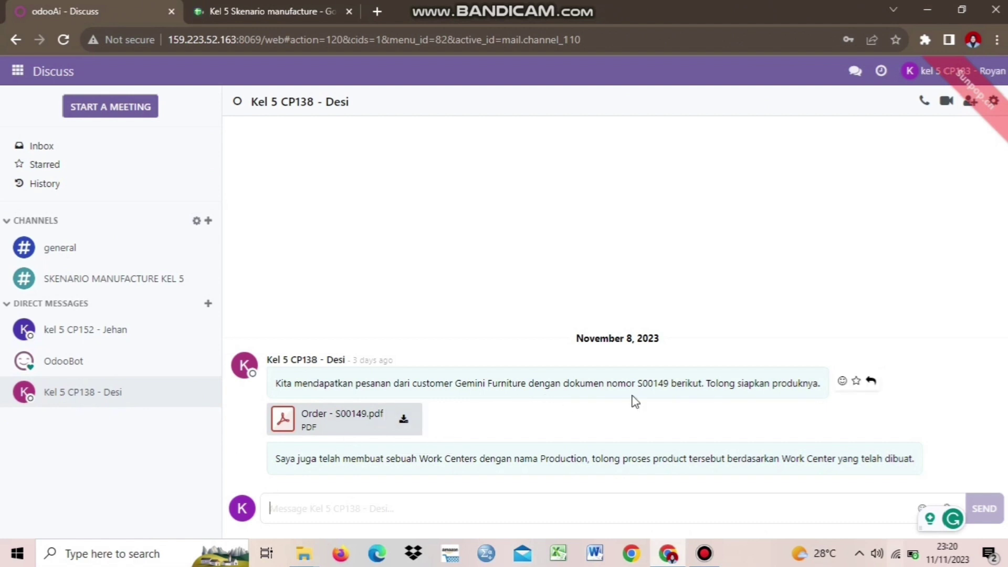
left_click(402, 420)
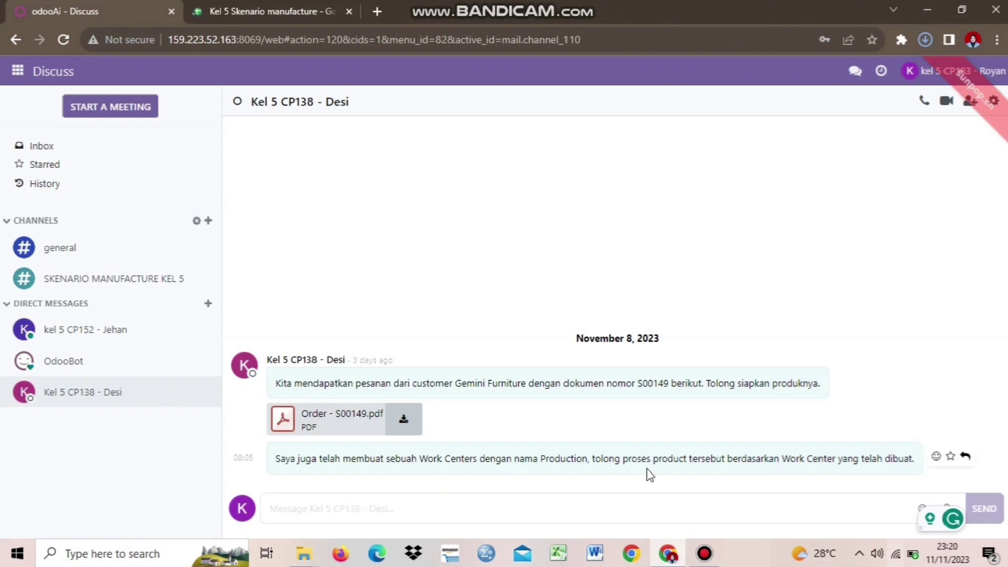
left_click(927, 35)
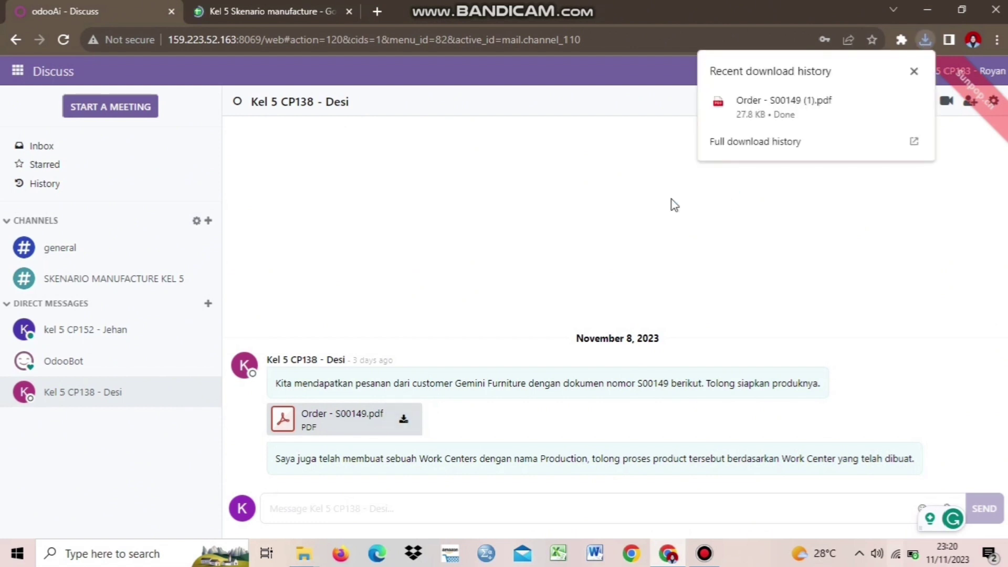
mouse_move(845, 112)
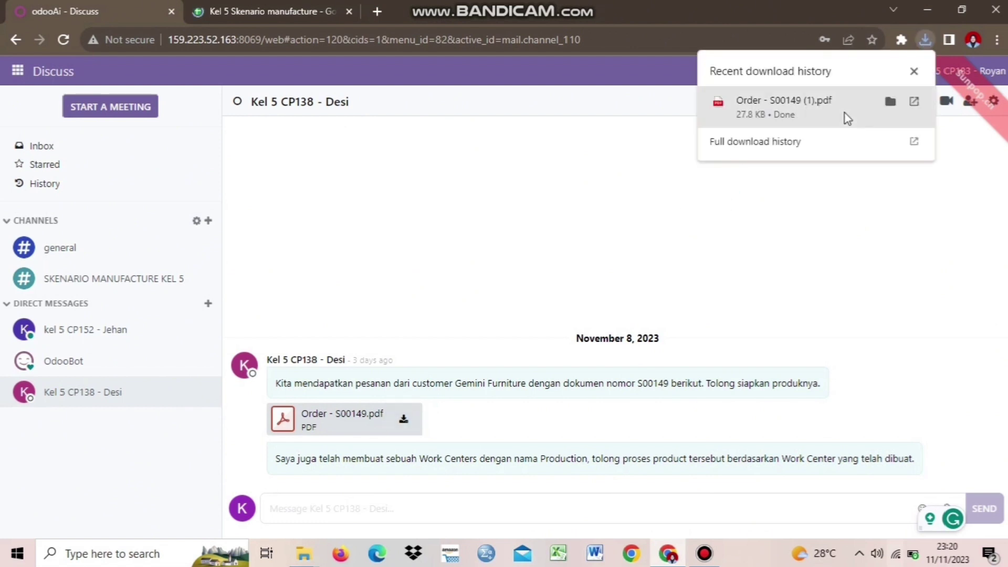
left_click(915, 102)
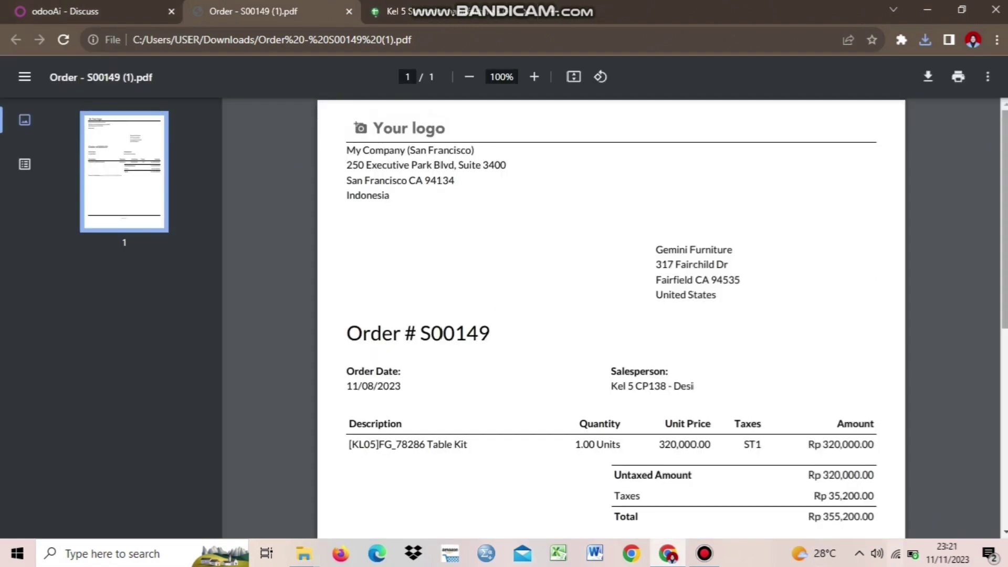
Step: Scroll through the order PDF for one [KL05]FG_78286 Table Kit totalling Rp 355,200.00, then return to Discuss
scroll(1004, 221, "down", 2)
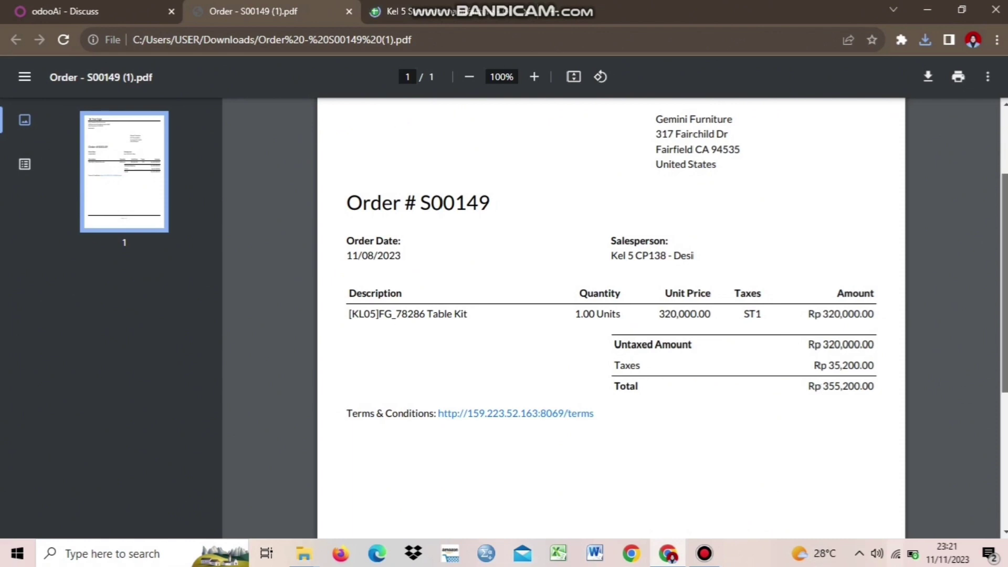
scroll(1004, 284, "up", 3)
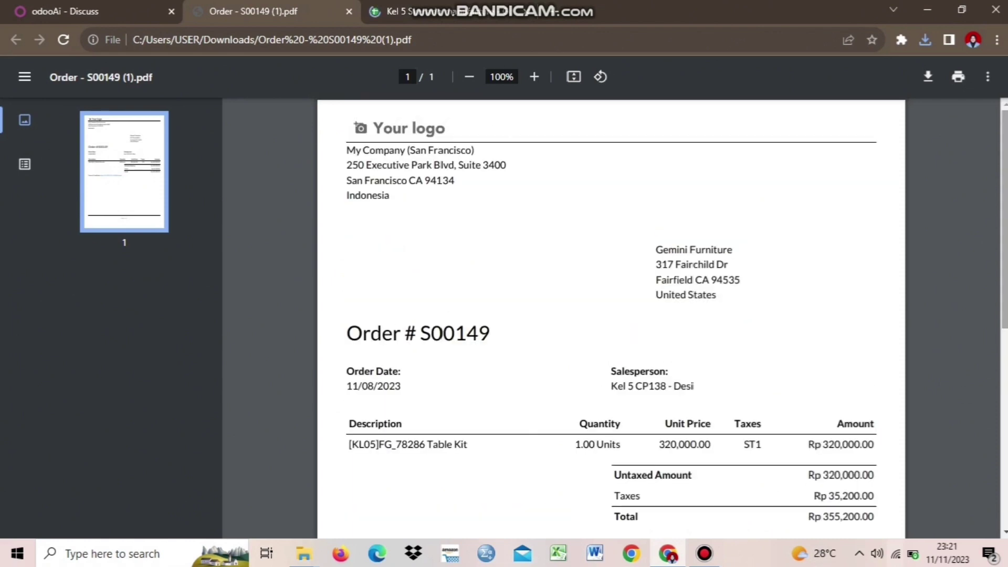
left_click(76, 8)
left_click(243, 4)
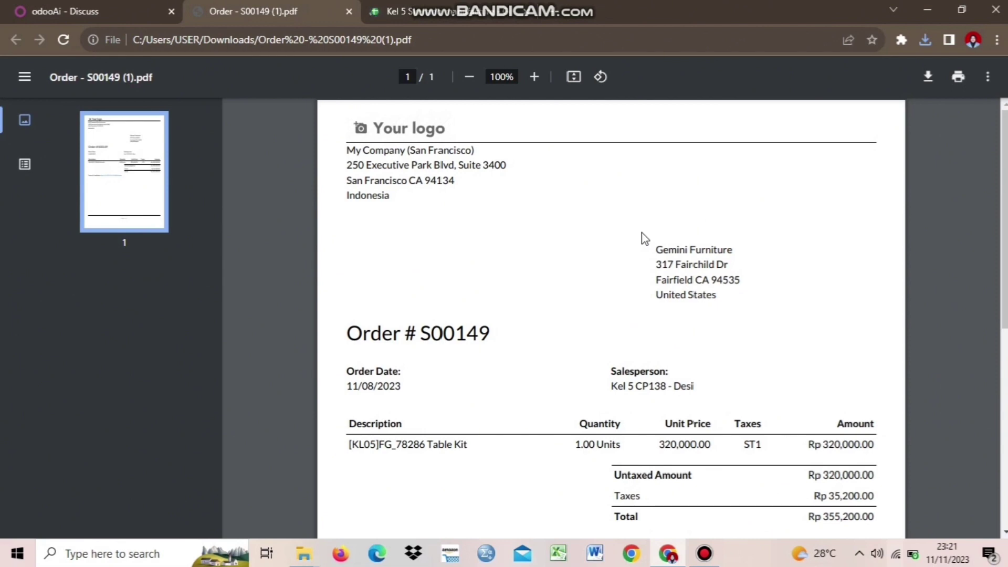
left_click(129, 8)
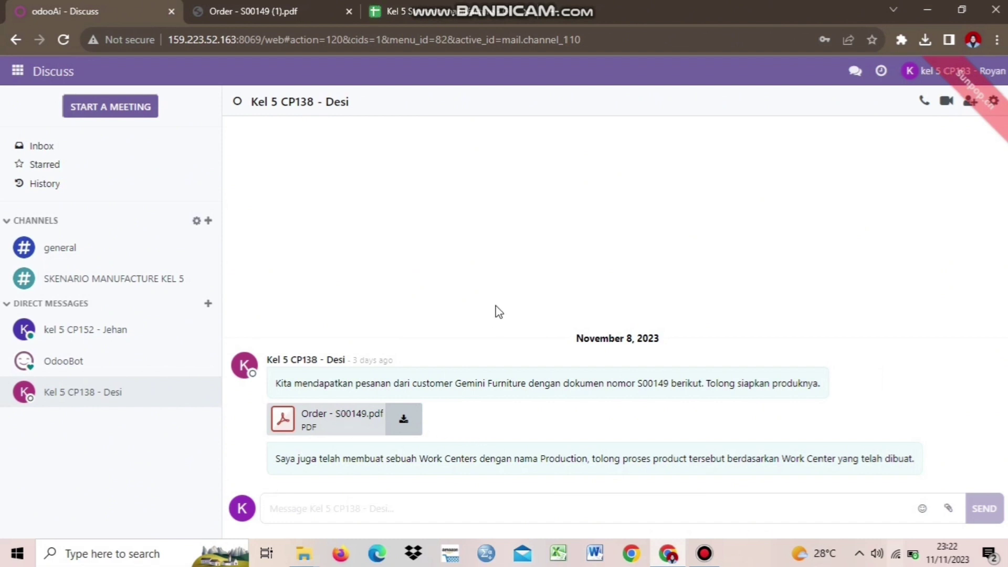
Step: Start a new request for quotation in Purchase and choose its vendor
left_click(17, 72)
left_click(27, 195)
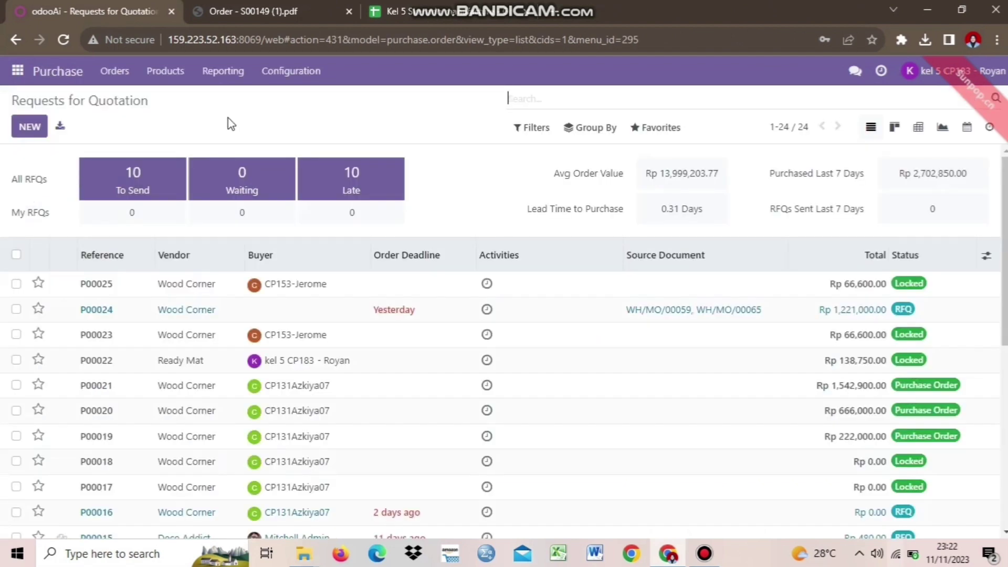
left_click(36, 121)
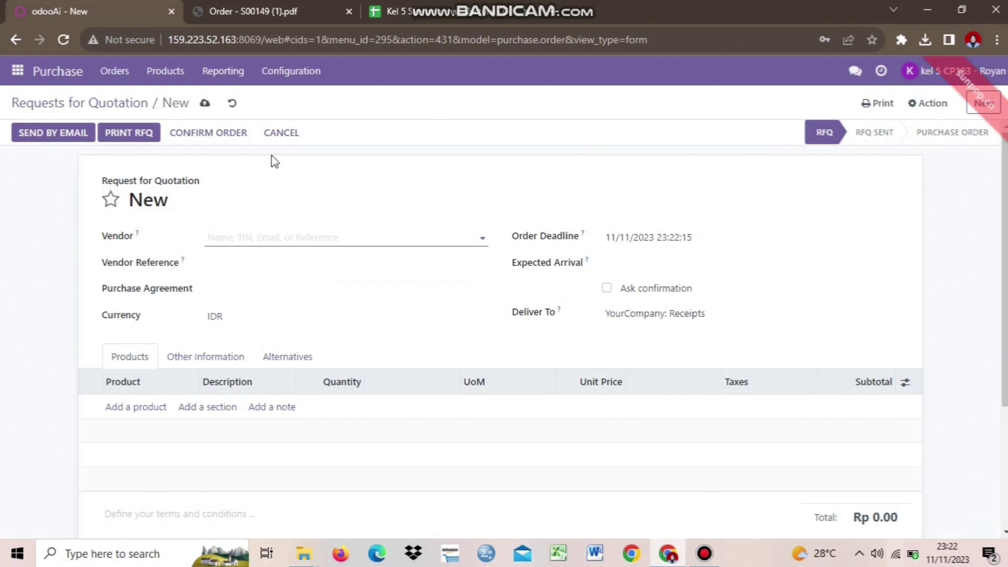
left_click(349, 241)
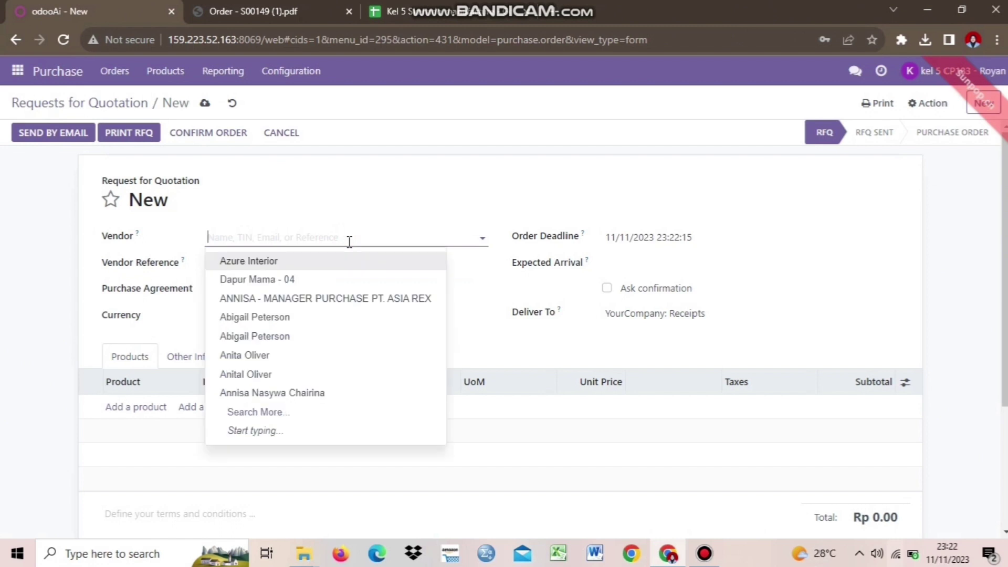
left_click(303, 355)
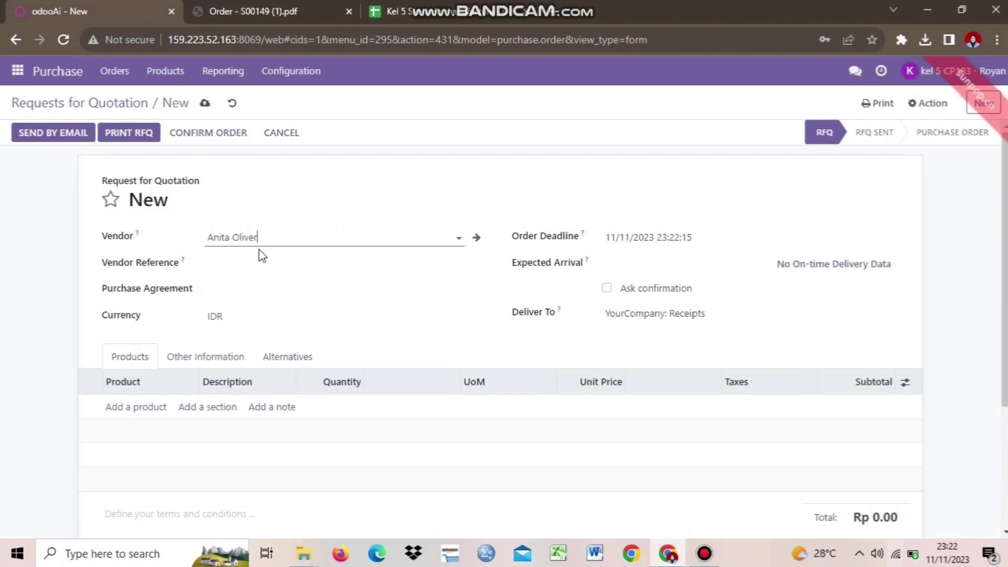
Step: Set the quotation's expected arrival date to the 12th
left_click(683, 269)
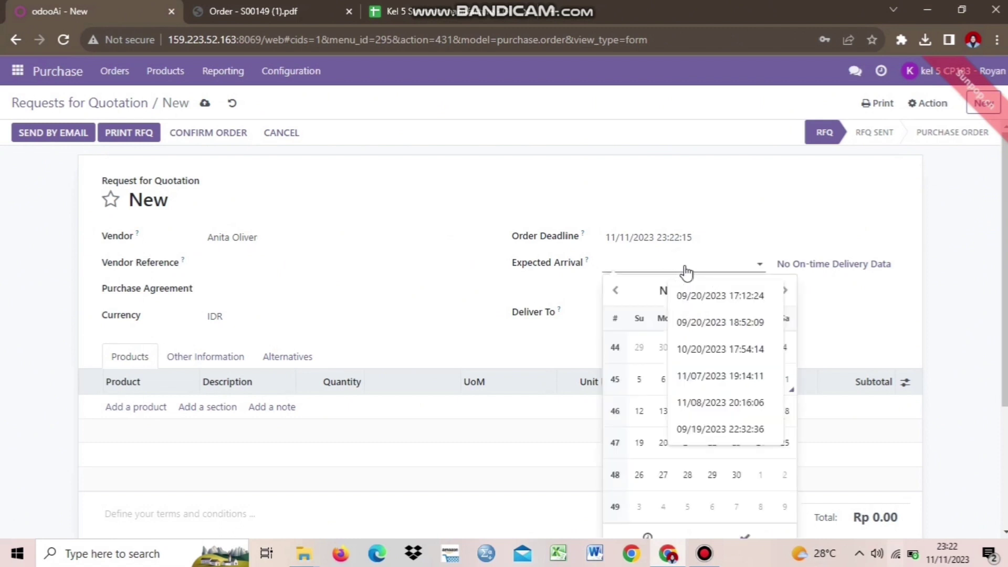
left_click(637, 423)
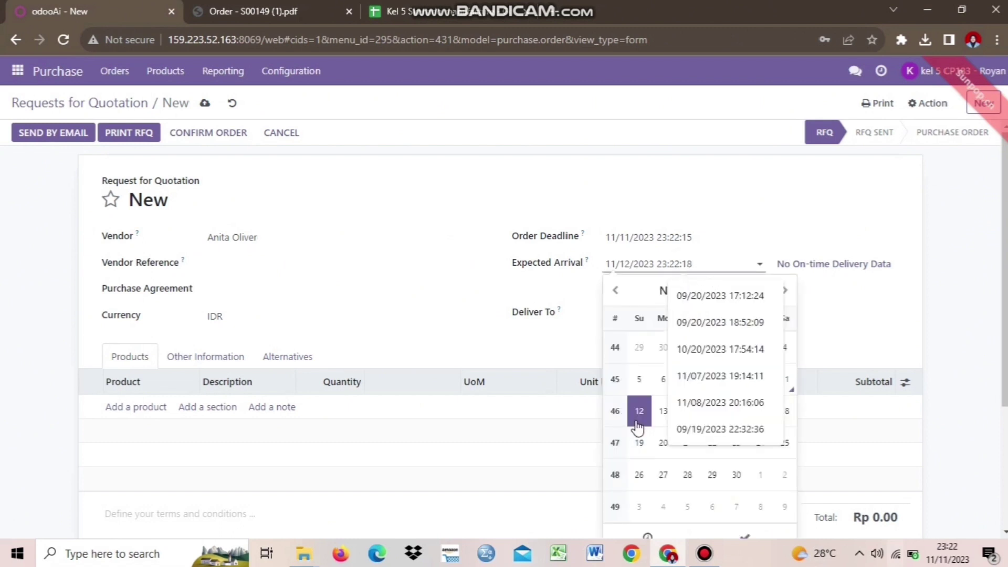
left_click(455, 288)
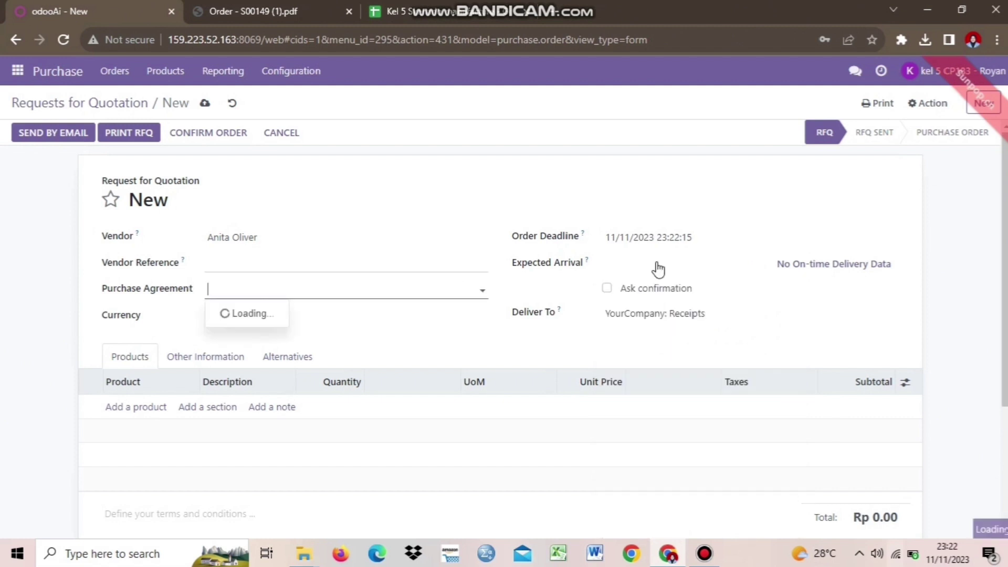
left_click(659, 268)
left_click(873, 314)
left_click(953, 313)
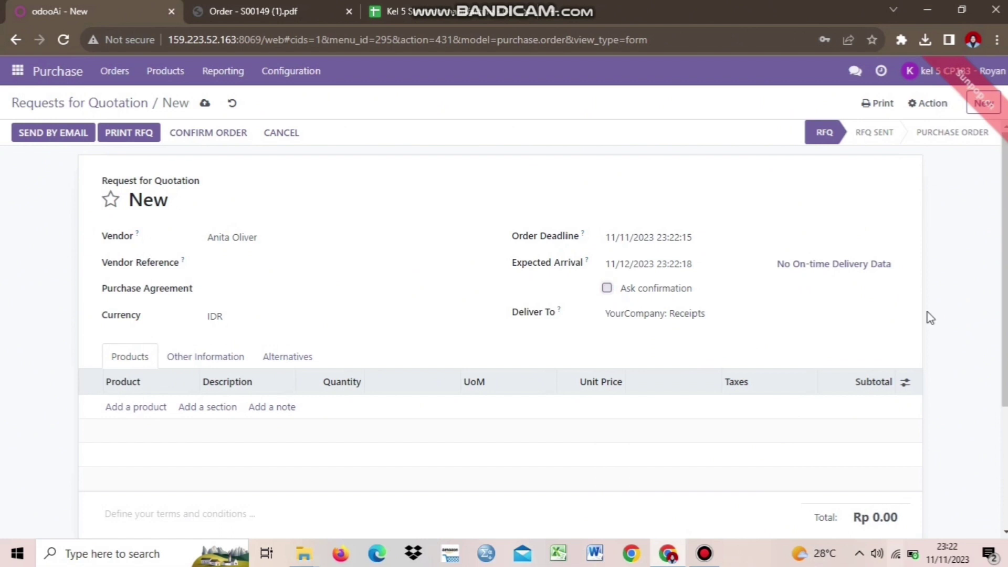
scroll(1005, 322, "down", 1)
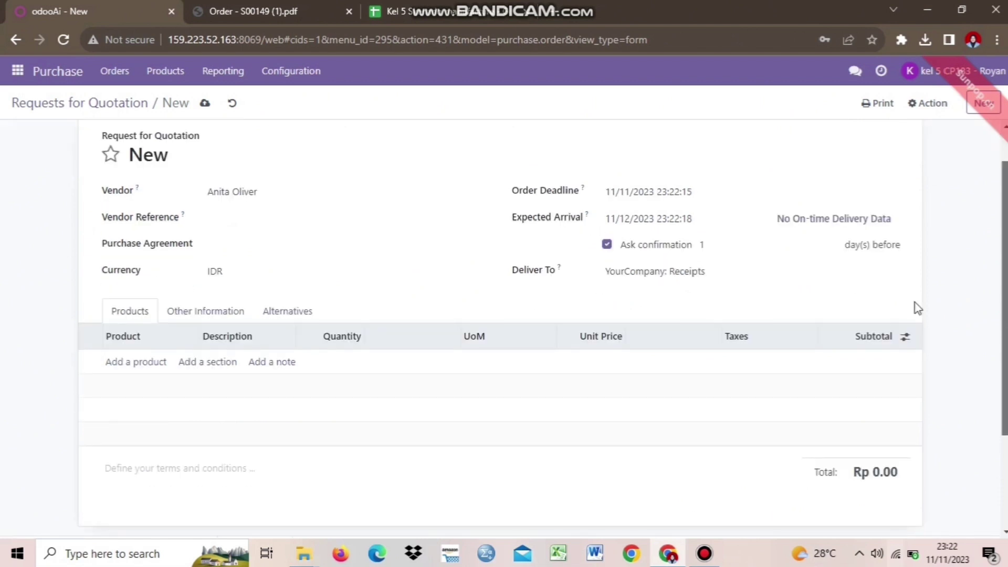
Step: Add a Wood Panel - 05 line with quantity 5 at unit price 25,000
left_click(149, 361)
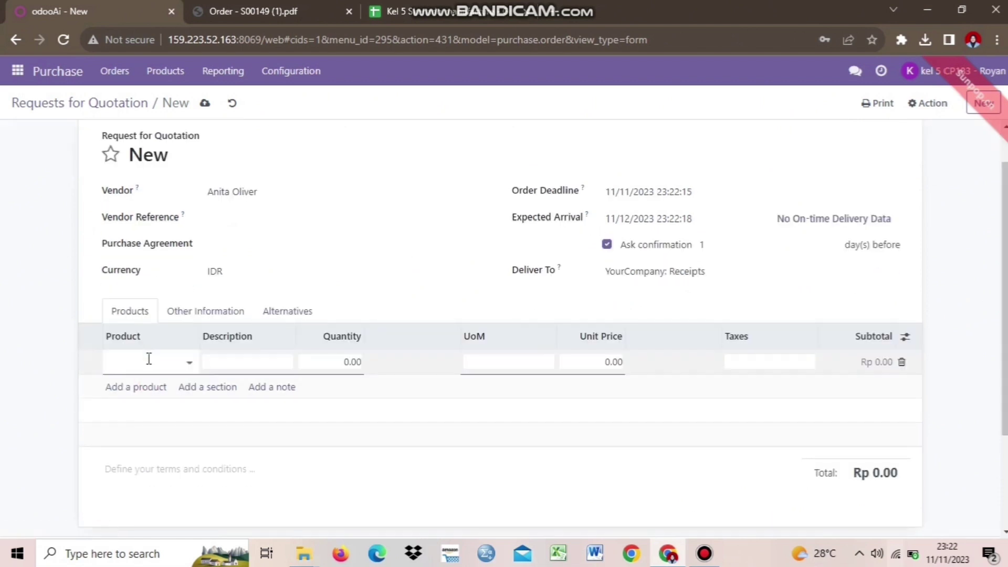
type("wood")
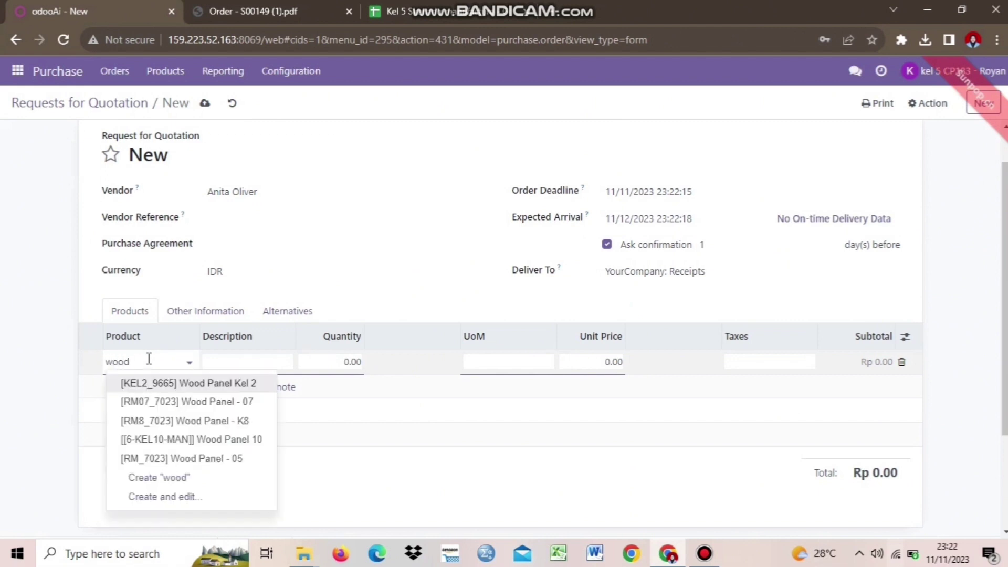
left_click(208, 459)
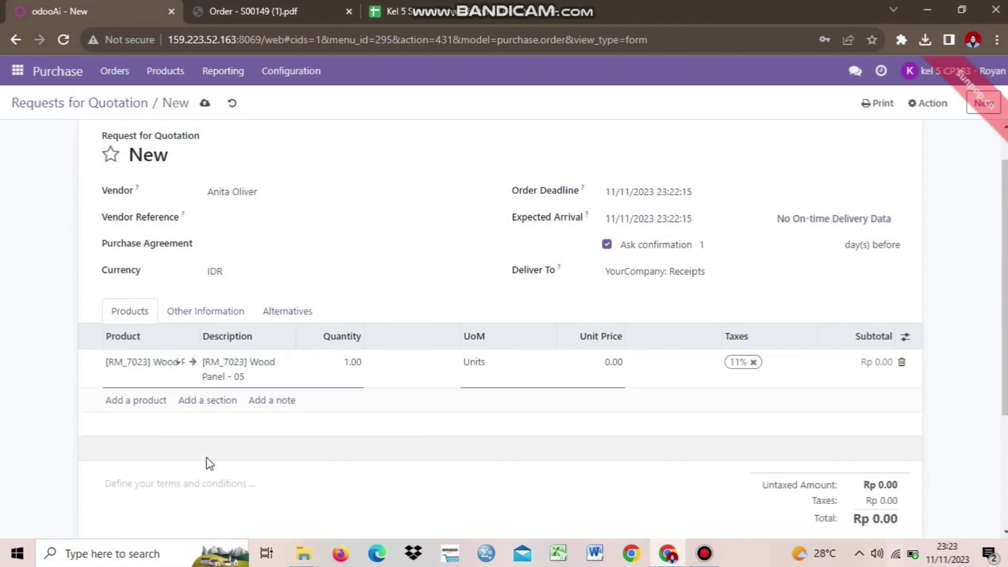
left_click(352, 362)
key("BackSpace")
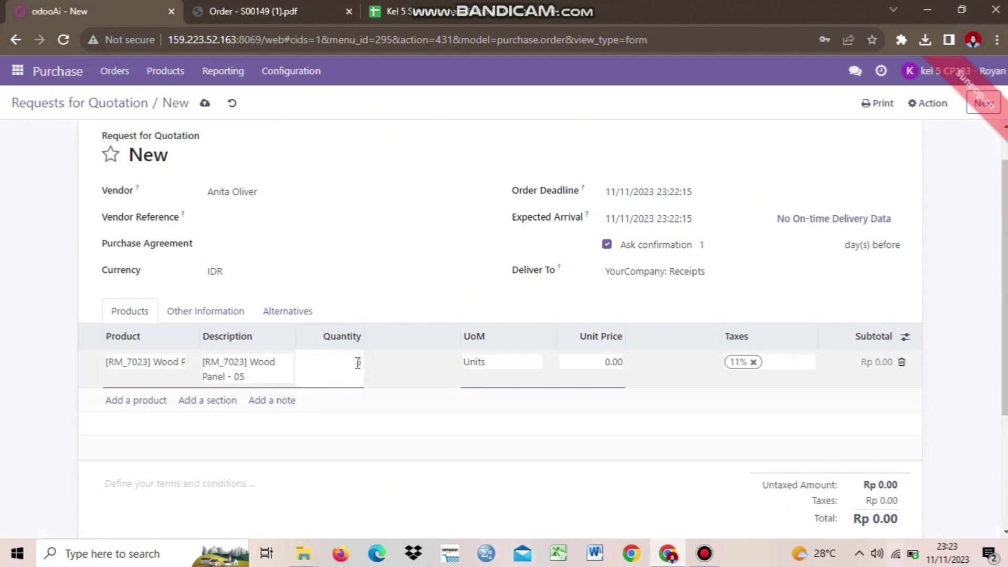
type("5")
left_click(452, 399)
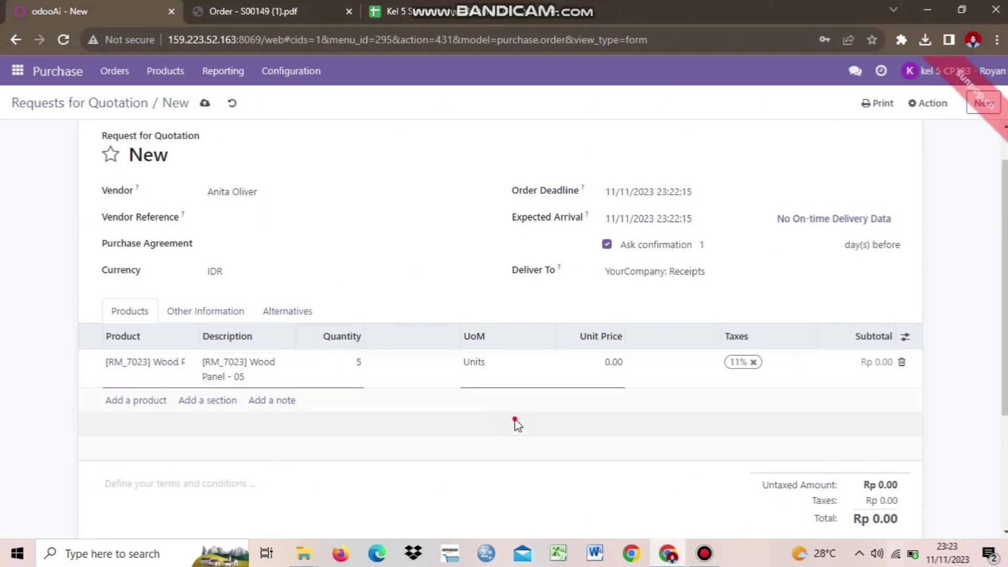
left_click(609, 364)
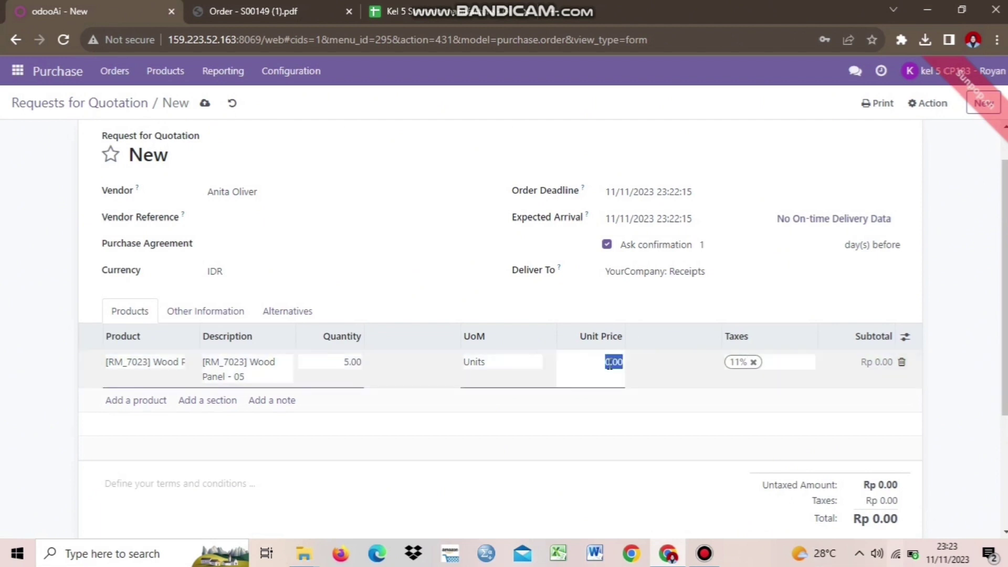
type("25000")
left_click(645, 503)
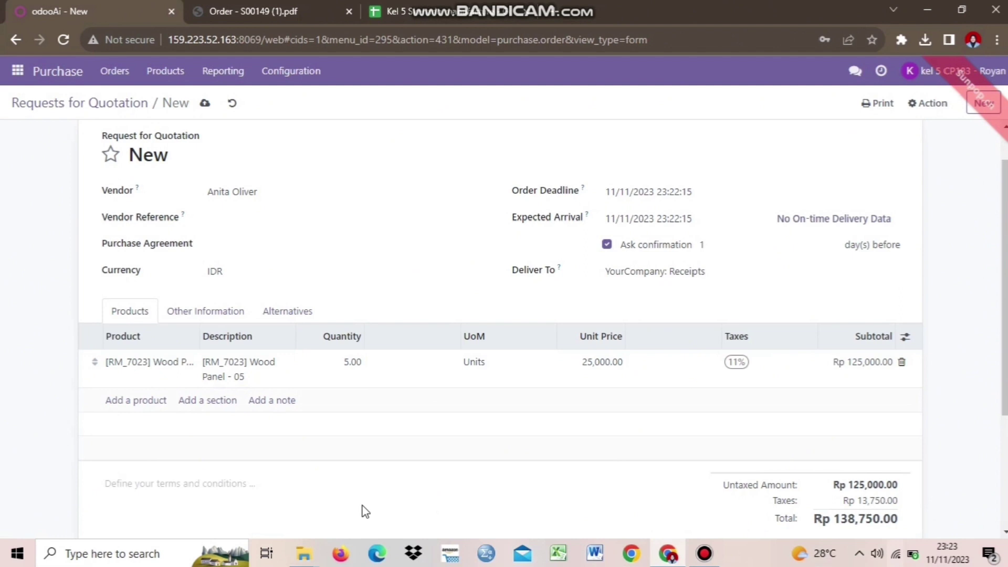
Step: Save the new quotation
scroll(843, 364, "up", 2)
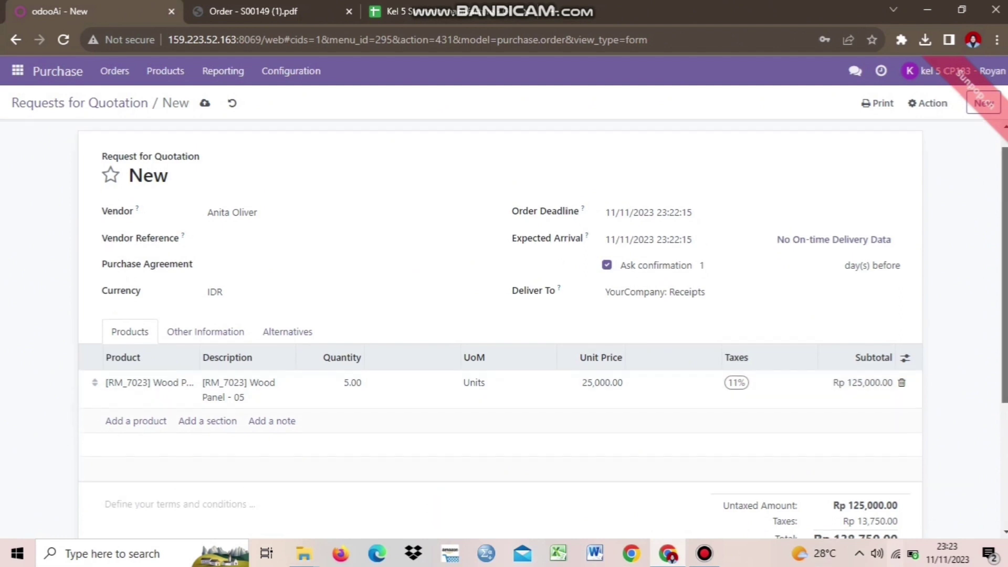
scroll(844, 364, "down", 3)
scroll(505, 329, "up", 2)
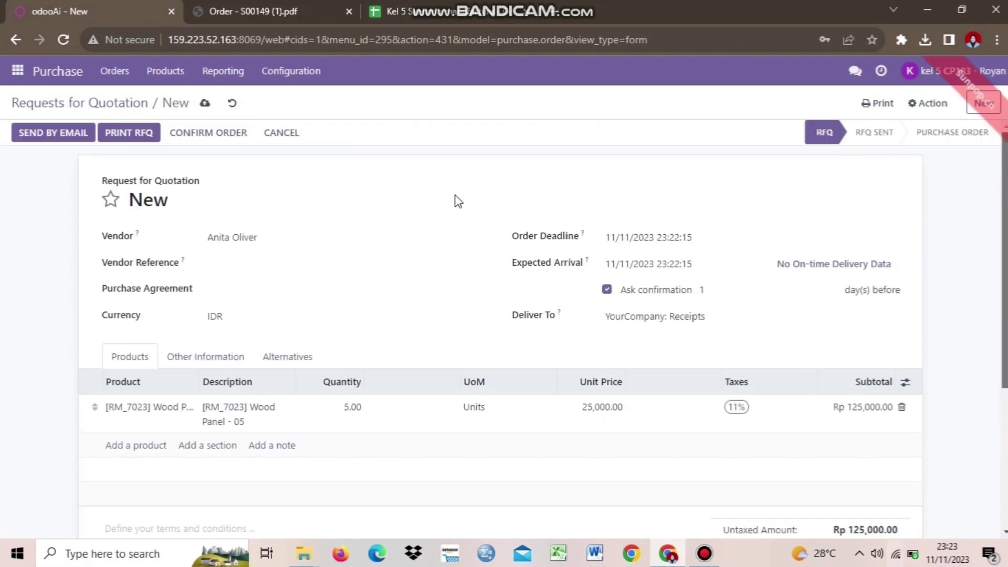
left_click(205, 104)
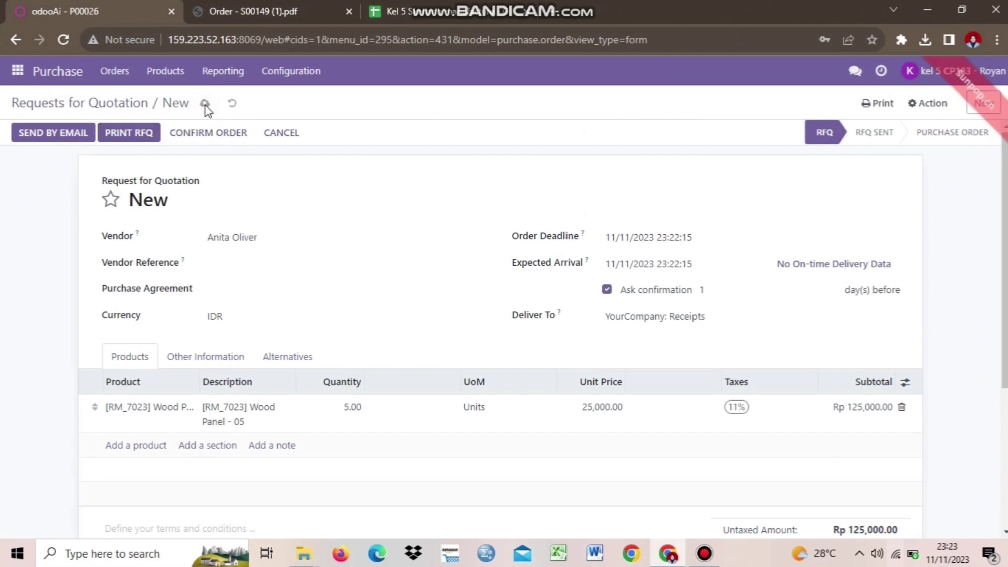
Step: Confirm the quotation so it becomes purchase order P00026 with receipt WH/IN/00017
left_click(219, 138)
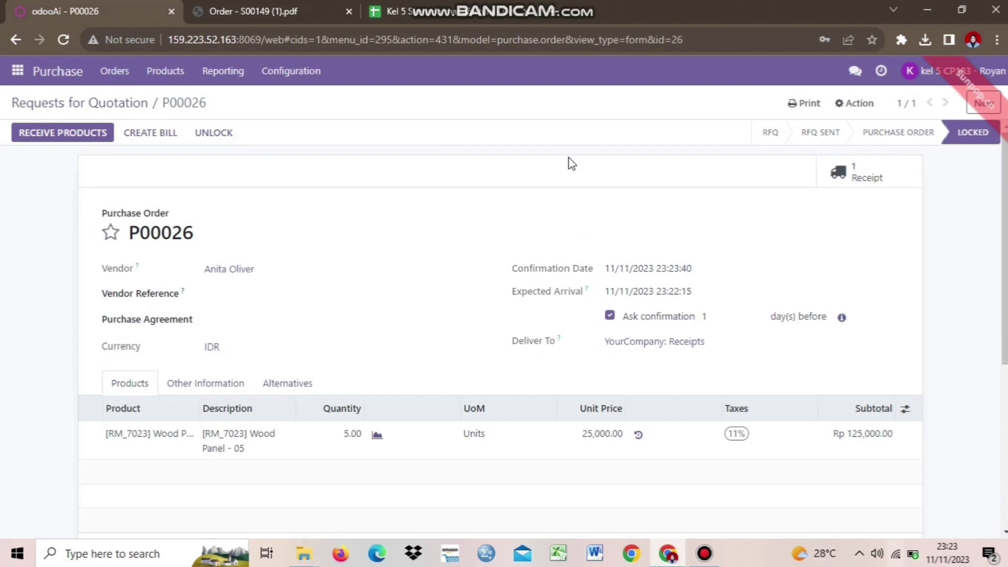
mouse_move(573, 7)
Step: Set 5 Wood Panel - 05 units done on receipt WH/IN/00017 and validate it
left_click(45, 137)
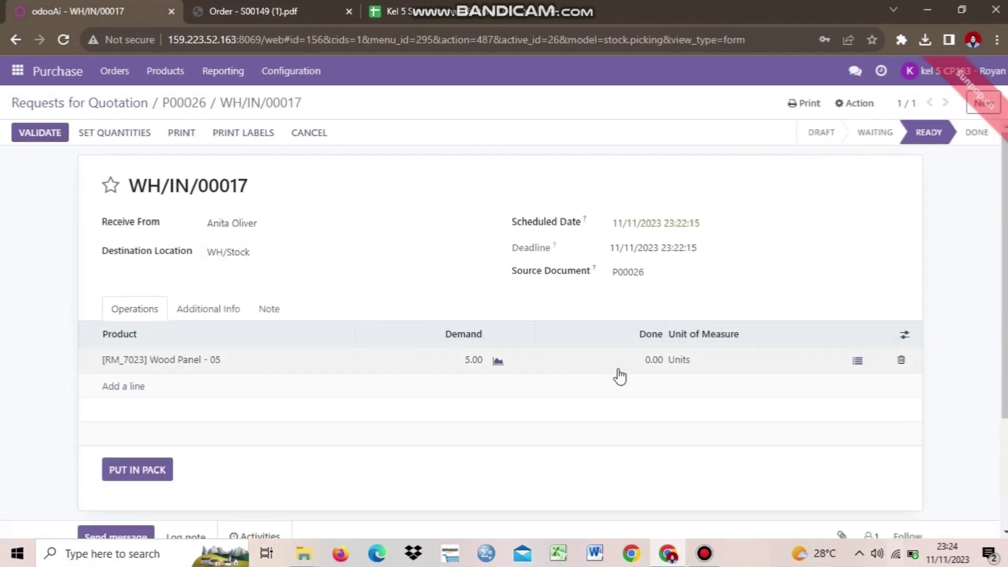
left_click(650, 369)
type("5")
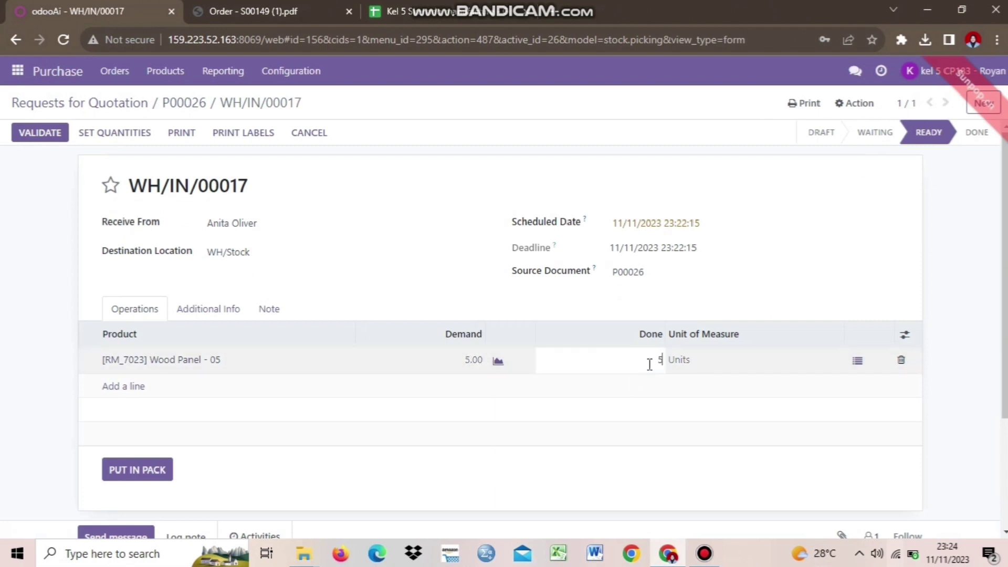
left_click(697, 505)
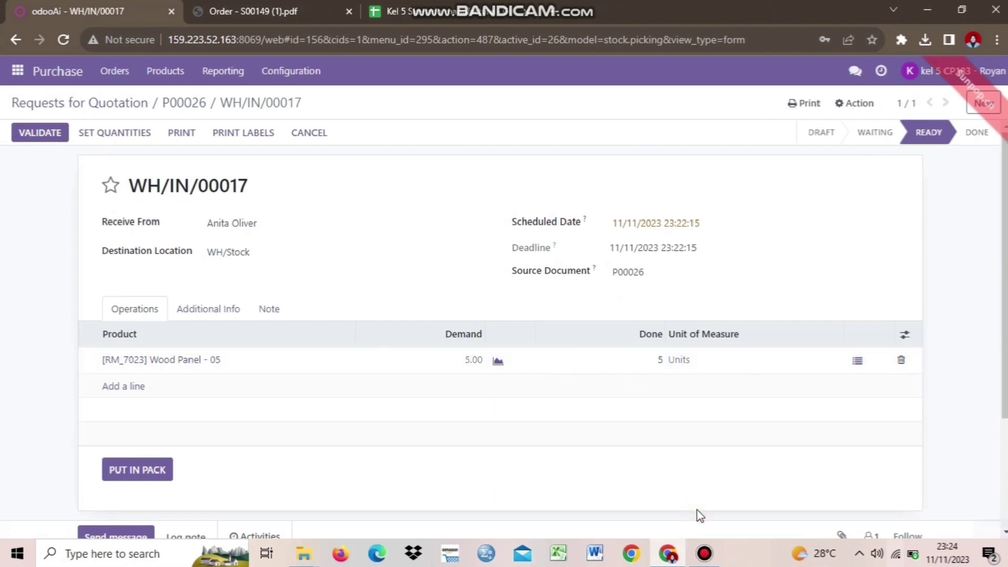
left_click(39, 135)
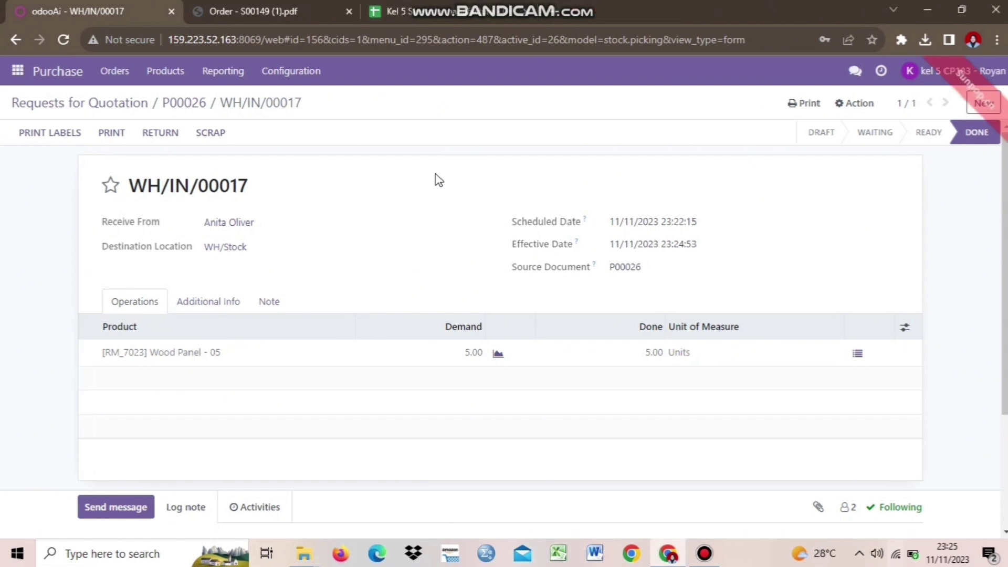
left_click(19, 74)
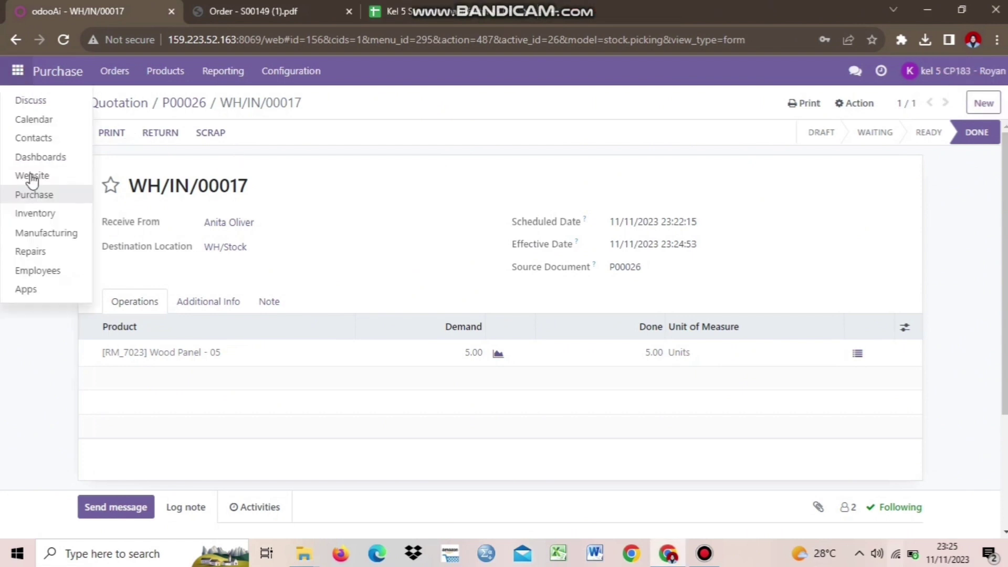
Step: Start a new manufacturing order for product [WIP_8522] Table Top - 05
left_click(39, 237)
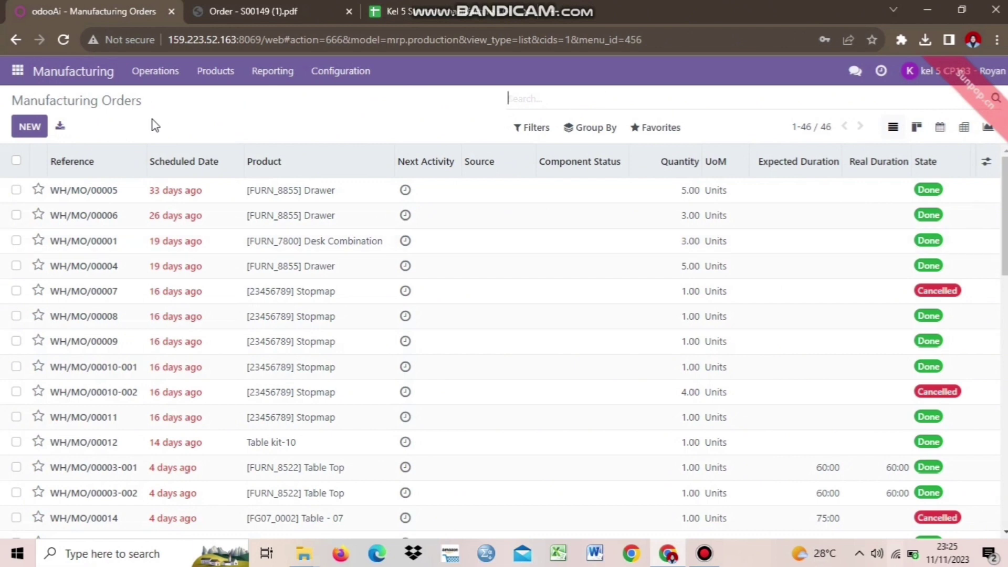
left_click(26, 127)
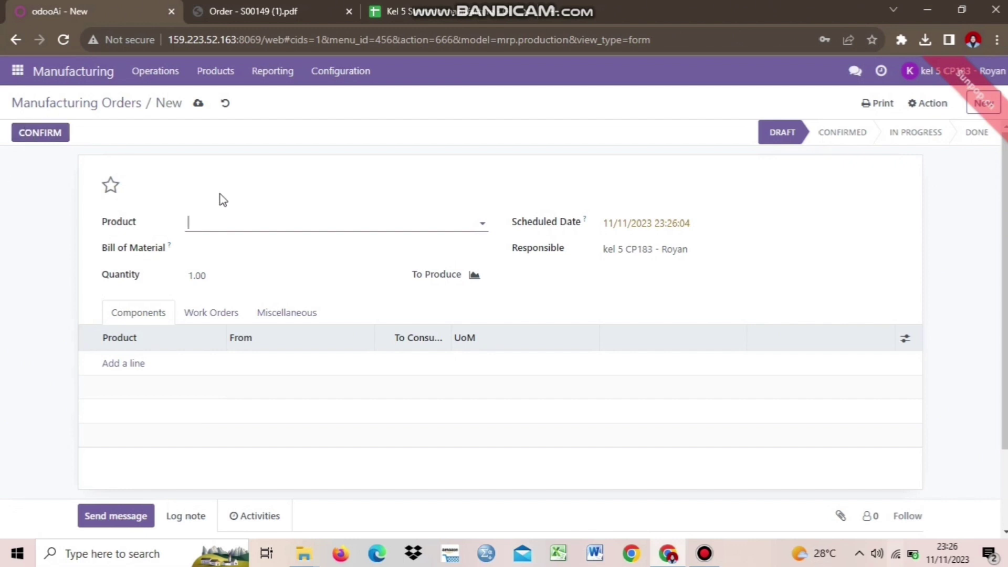
left_click(249, 227)
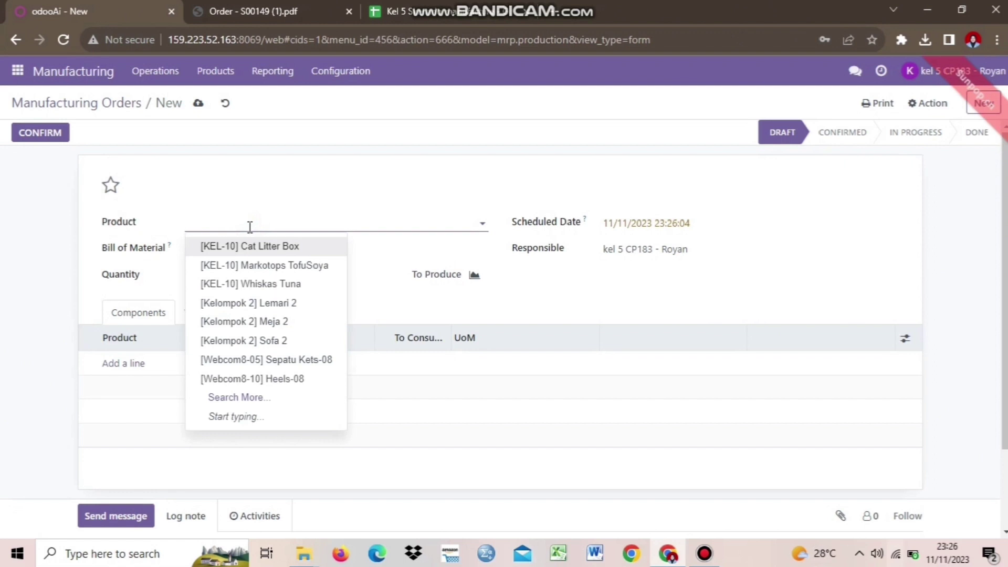
key("Caps_Lock")
type("T")
key("Caps_Lock")
type("ab")
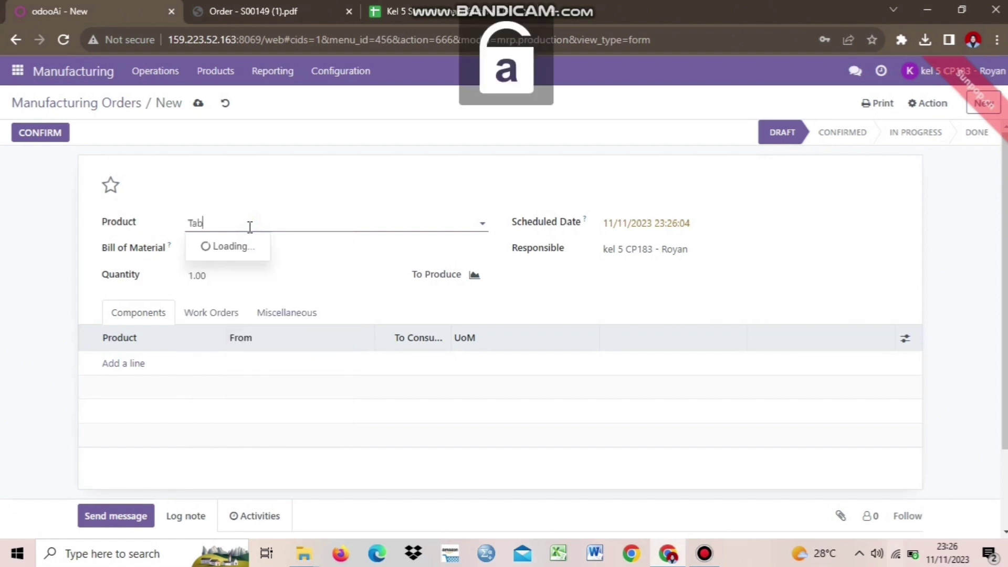
type("le top")
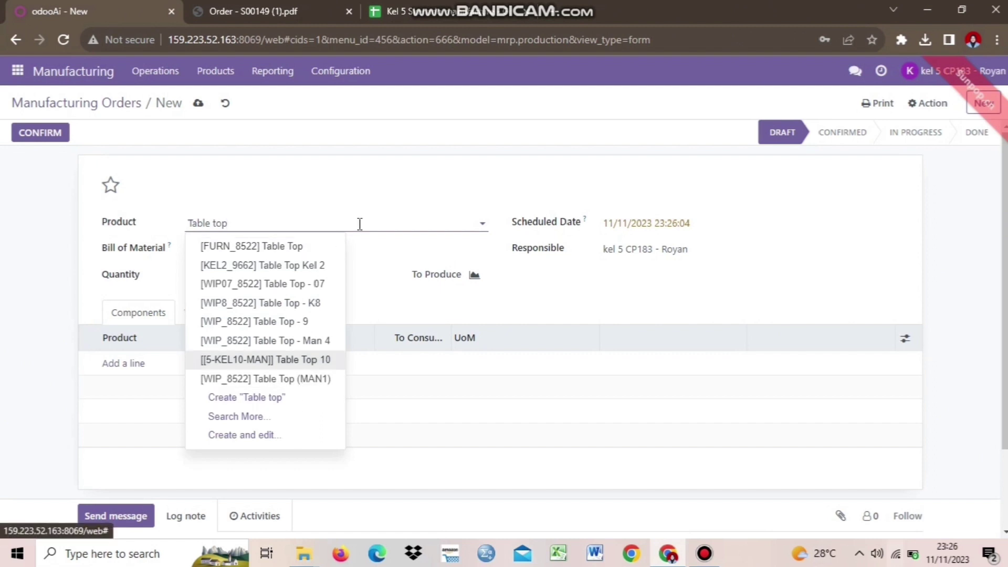
type(" - 0")
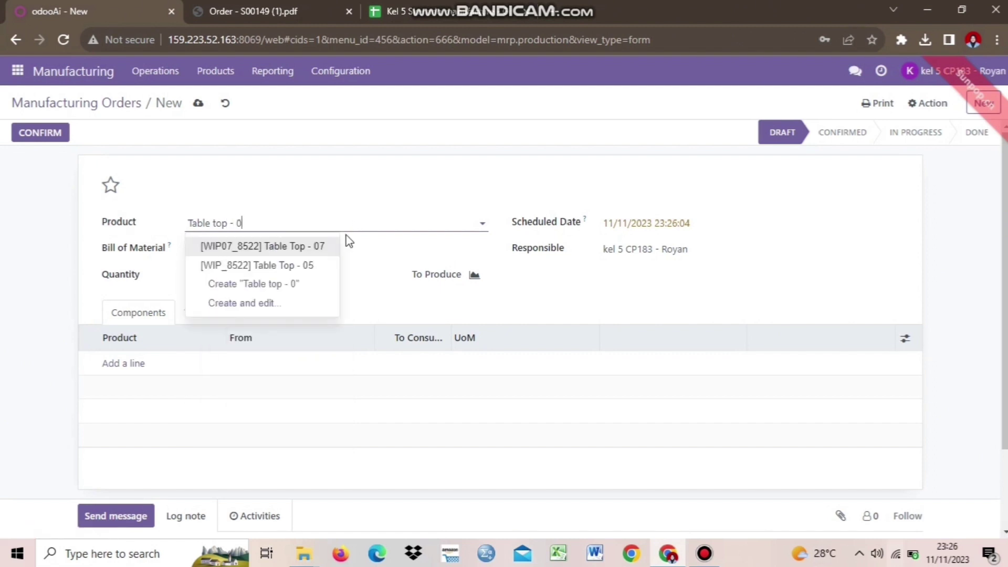
left_click(322, 267)
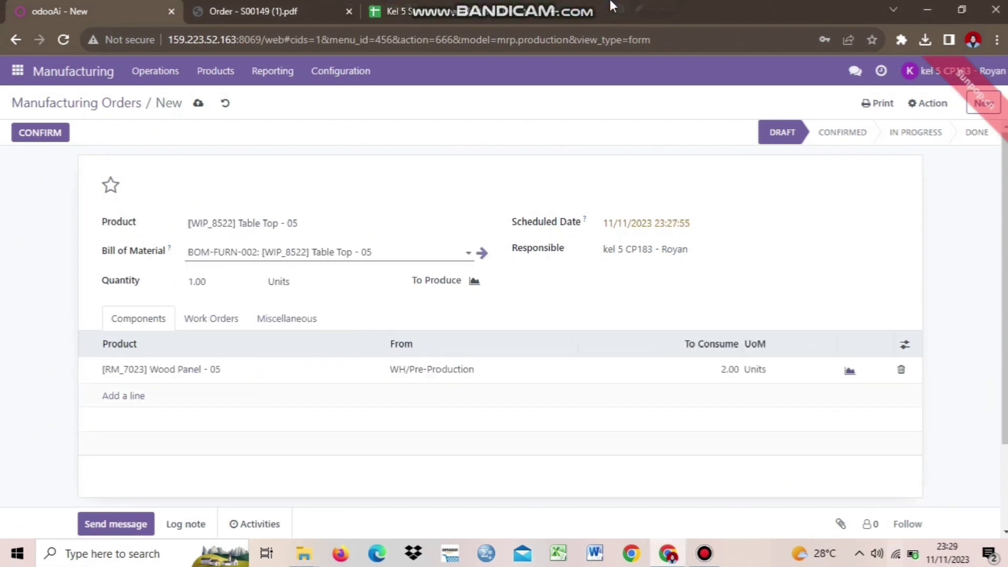
mouse_move(611, 6)
left_click(317, 219)
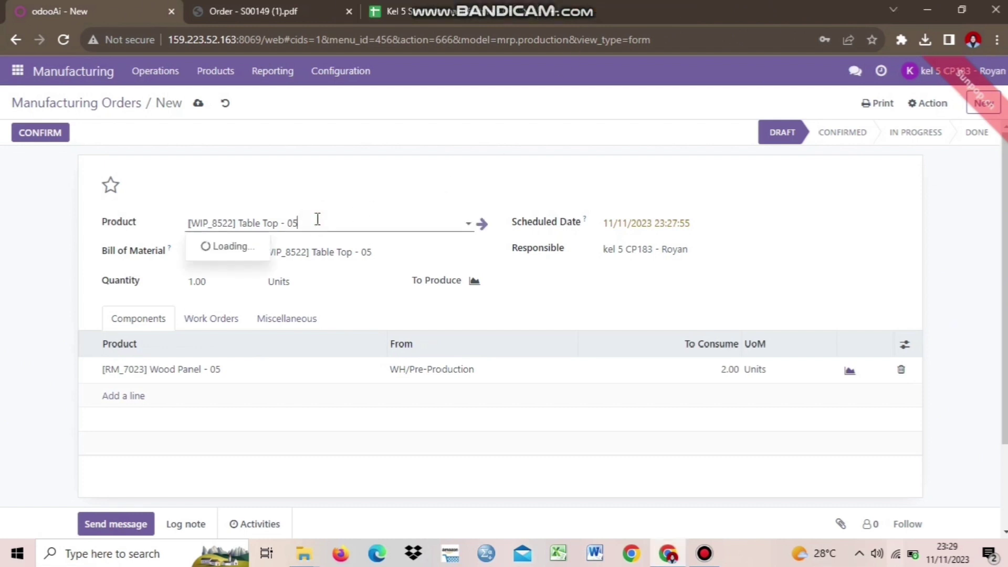
left_click(344, 221)
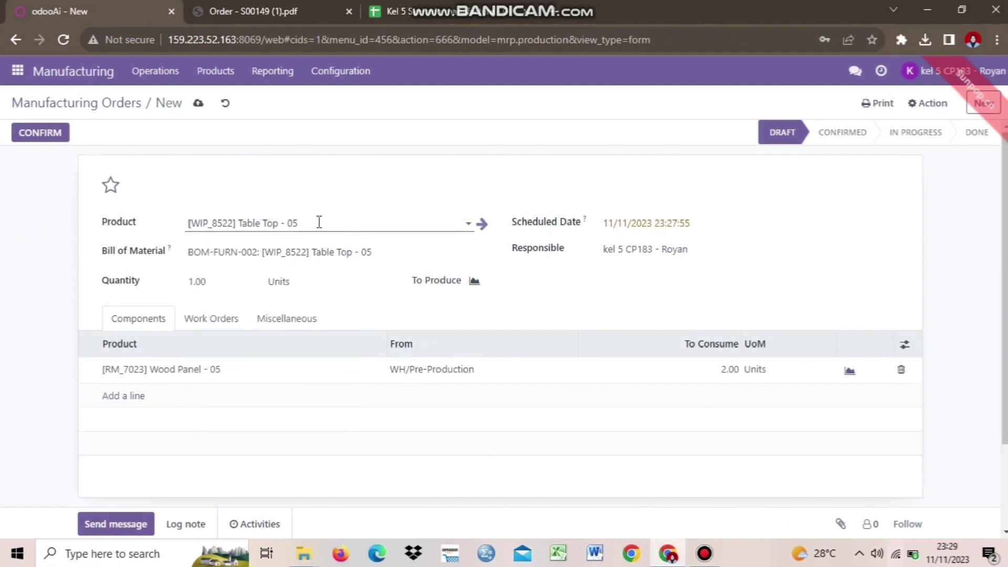
Step: Set bill of materials BOM-FURN-002 and save the order as WH/MO/00072
left_click(238, 253)
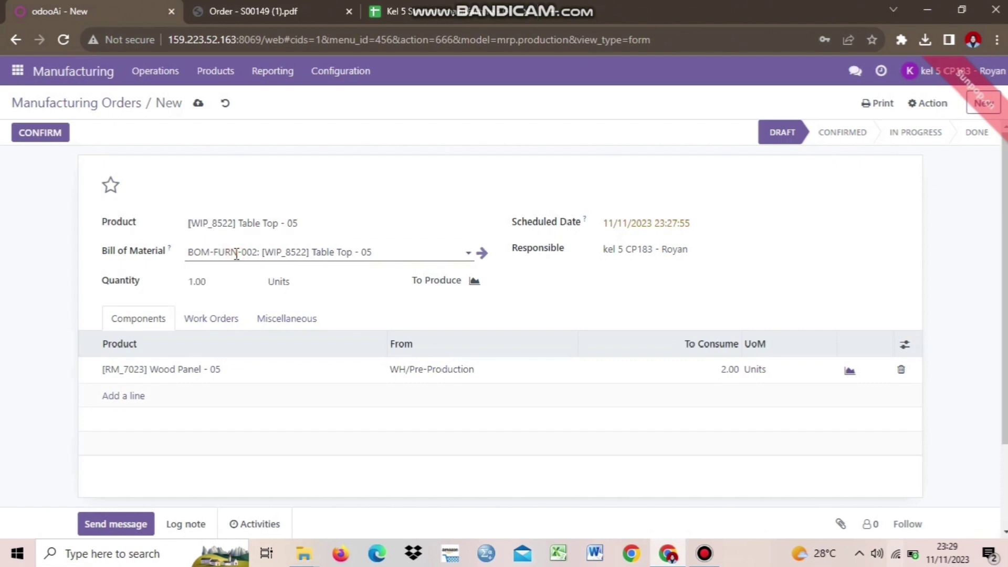
mouse_move(387, 258)
left_mouse_down()
mouse_move(360, 253)
mouse_move(383, 246)
left_mouse_up()
left_click(383, 246)
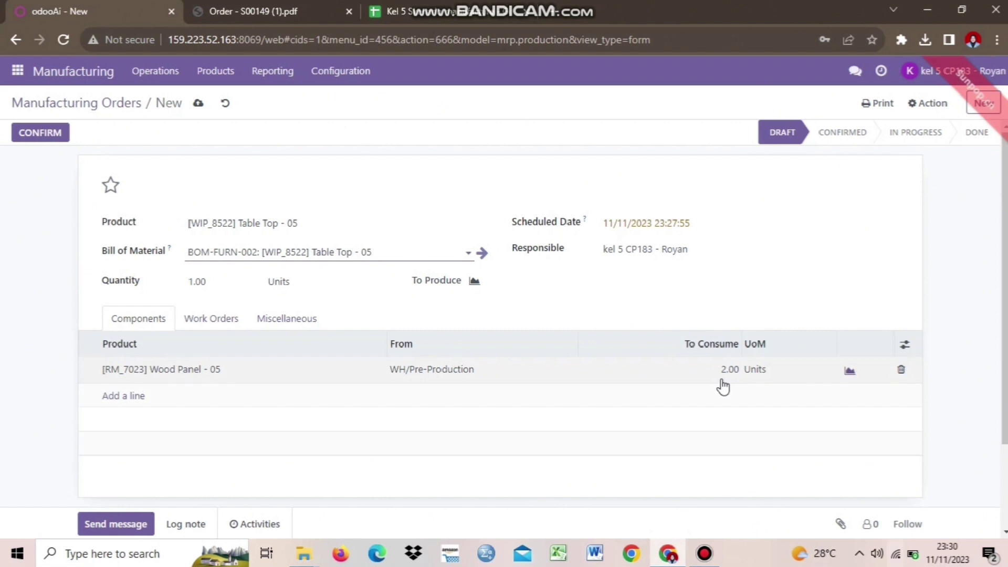
left_click(199, 104)
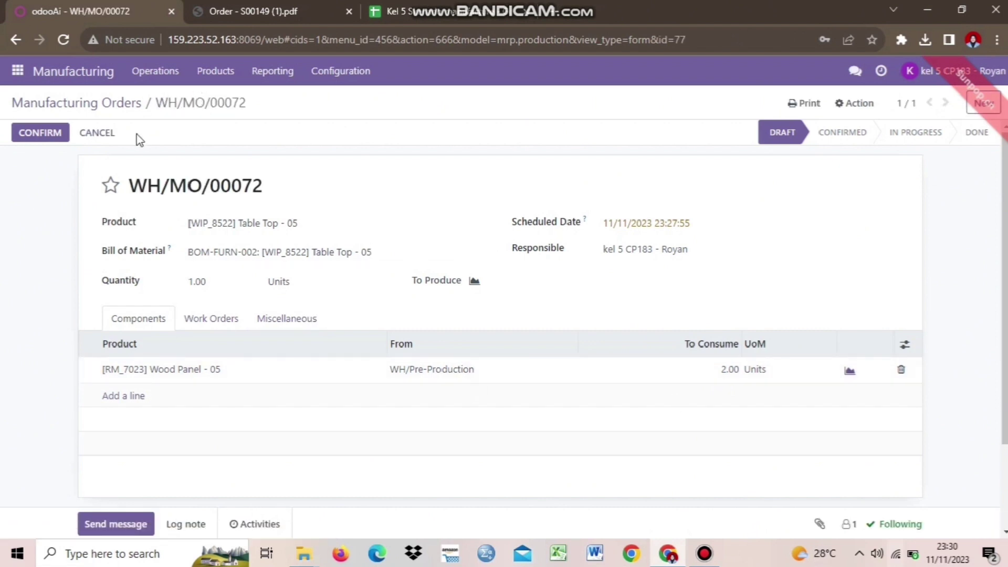
Step: Confirm WH/MO/00072, then switch to the Kel 5 scenario spreadsheet
left_click(41, 137)
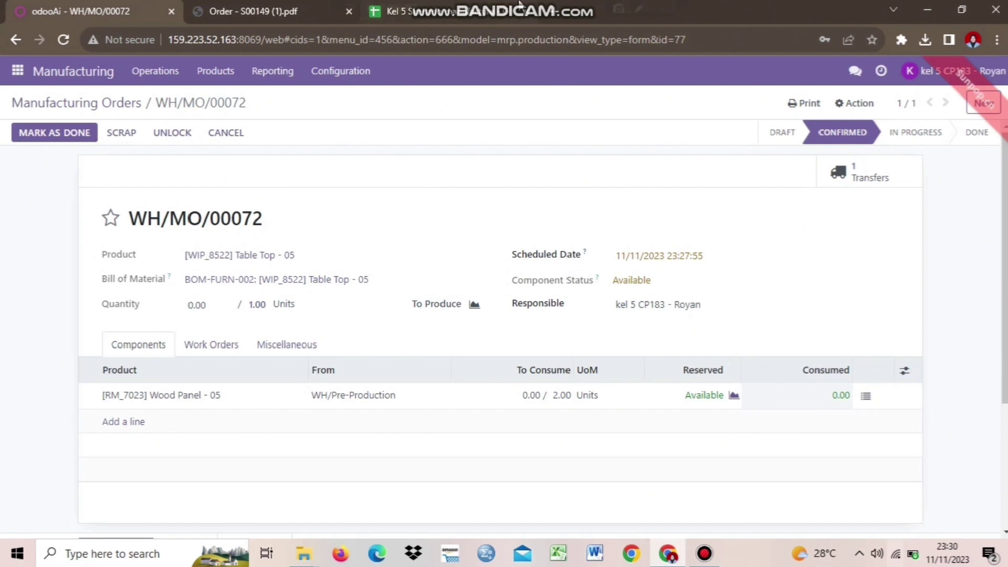
mouse_move(569, 10)
left_click(407, 10)
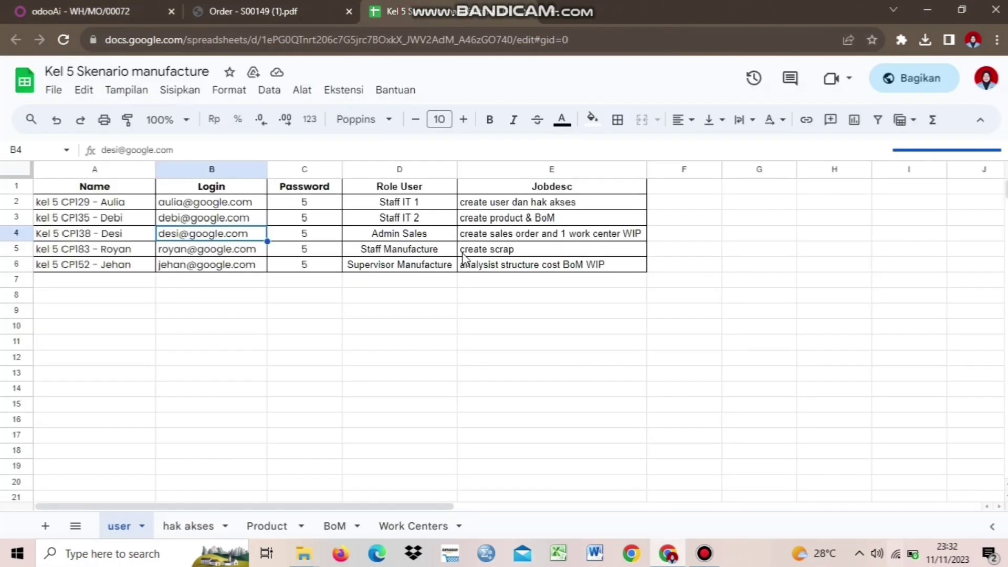
Step: Check cell E5 shows the create scrap job, then return to WH/MO/00072
left_click(480, 255)
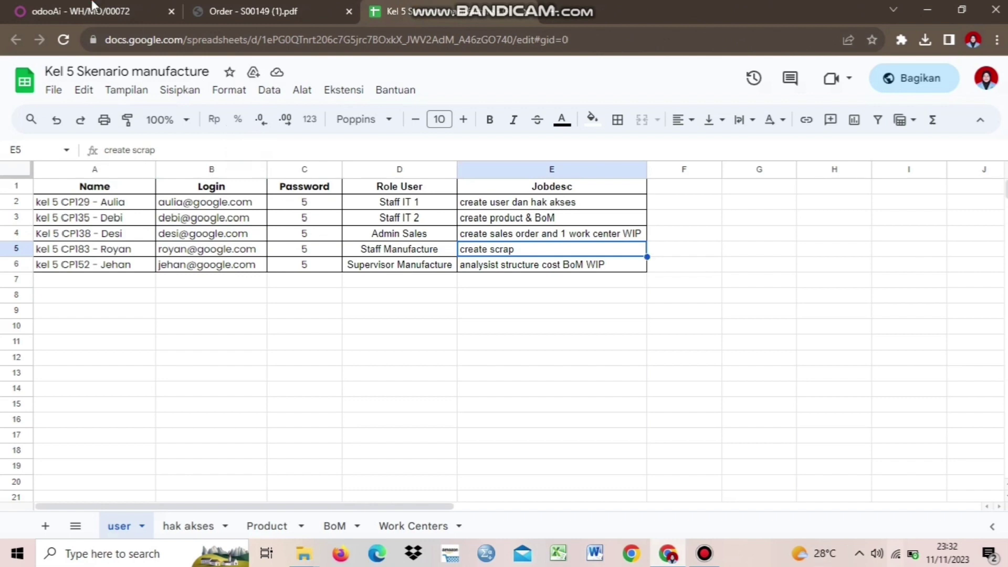
left_click(79, 10)
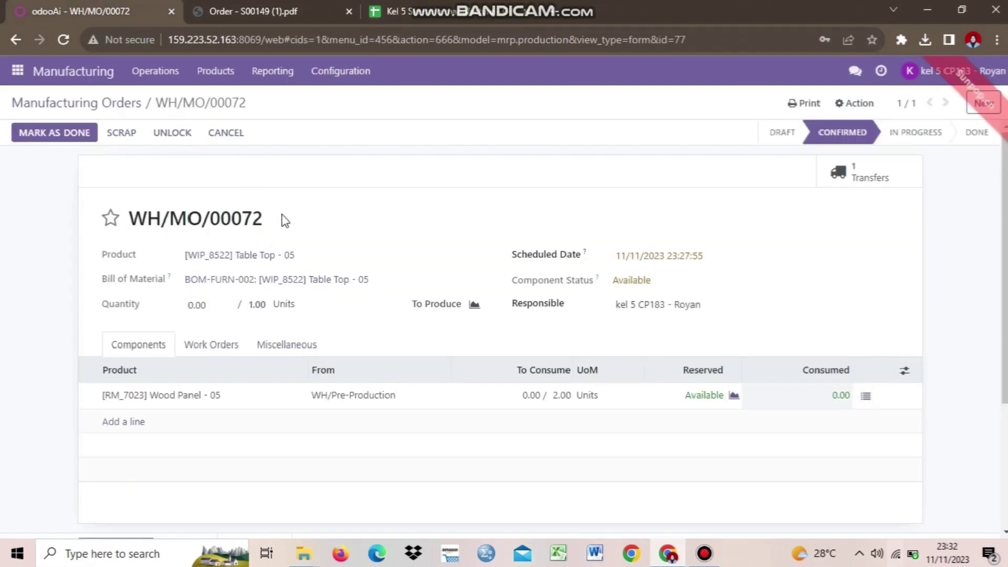
Step: Record 2 Wood Panel - 05 consumed and mark WH/MO/00072 done, producing 1 Table Top - 05
left_click(48, 134)
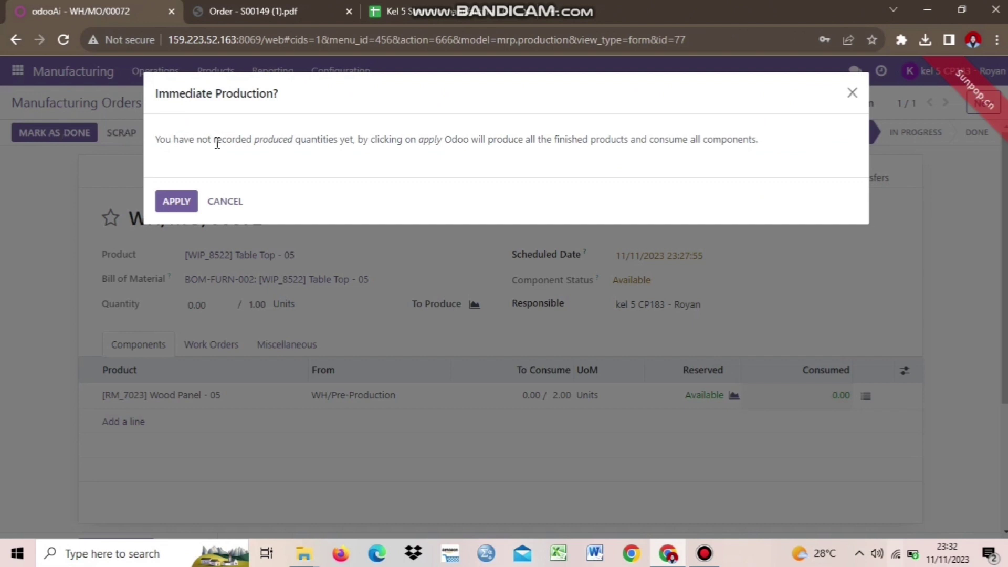
left_click(223, 202)
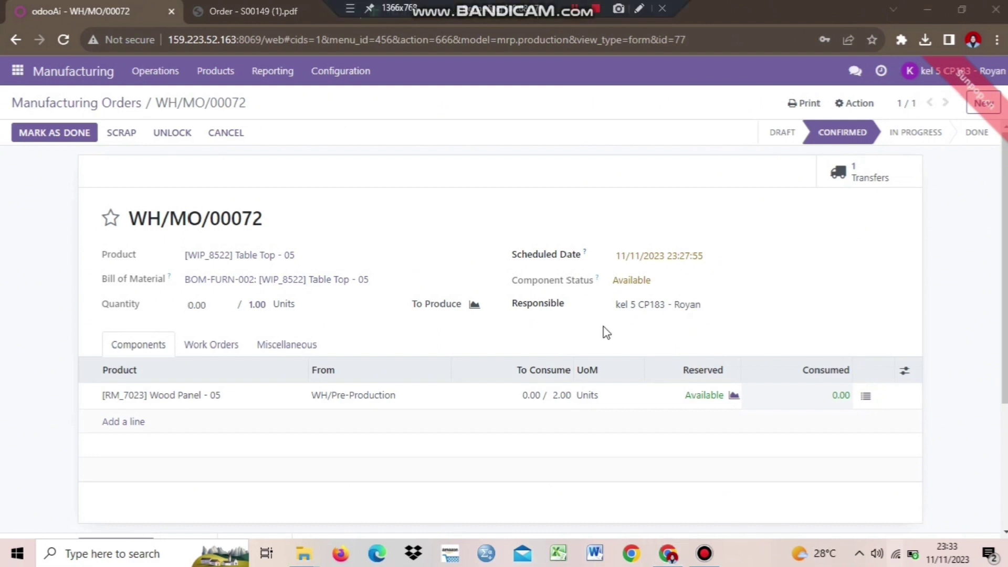
left_click(533, 396)
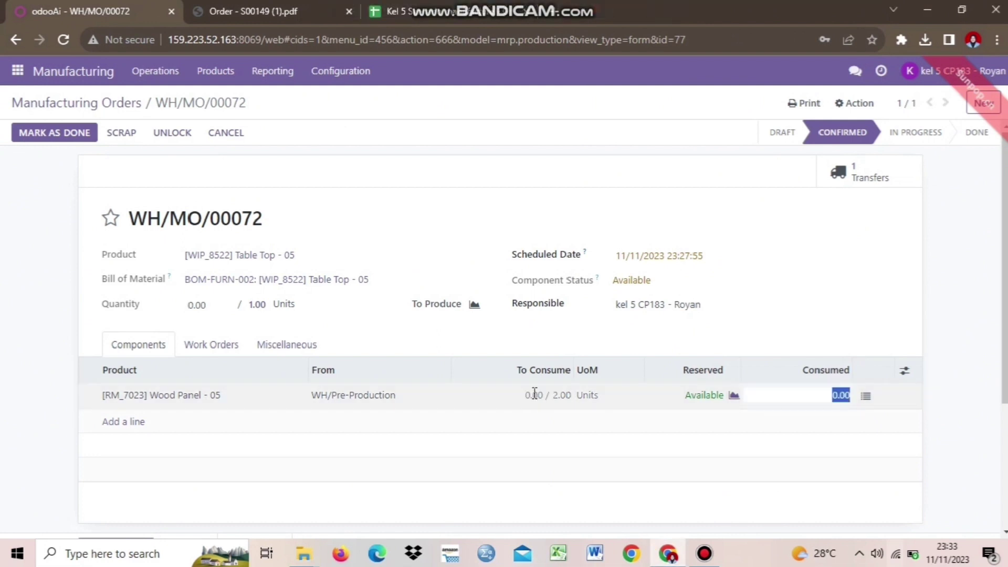
type("2")
left_click(972, 300)
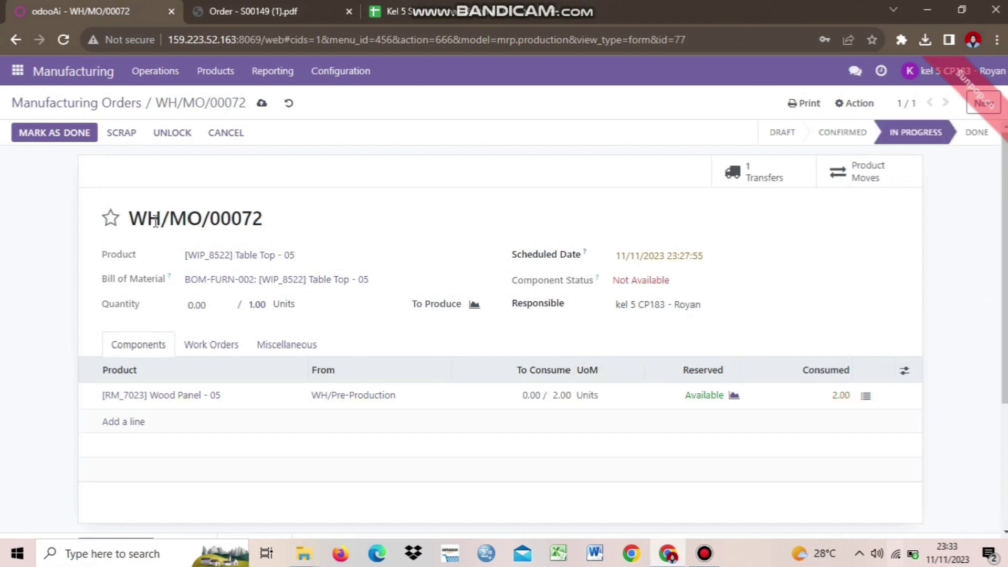
left_click(64, 136)
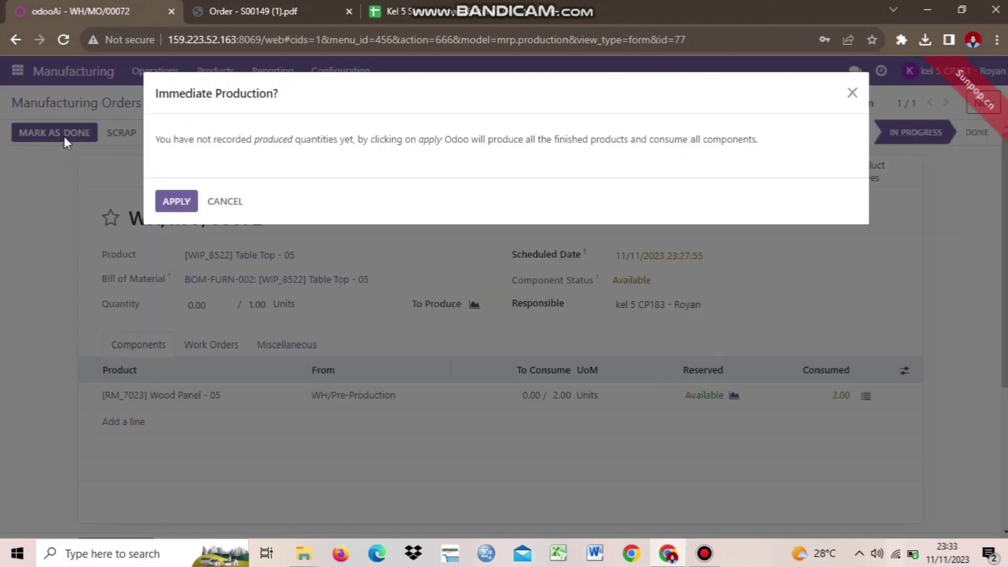
left_click(173, 203)
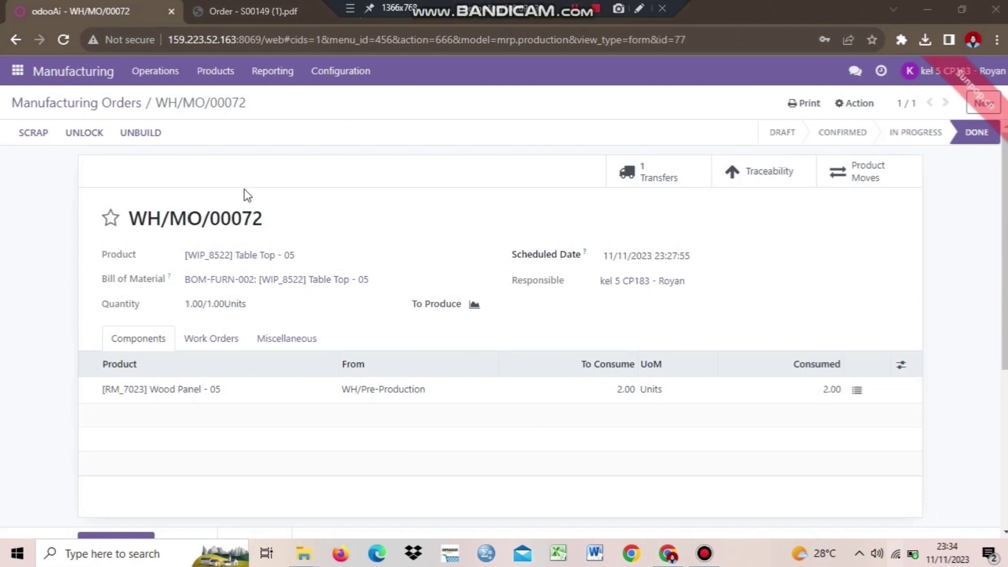
Step: Scrap 1 unit of [WIP_8522] Table Top - 05 from WH/MO/00072
left_click(37, 133)
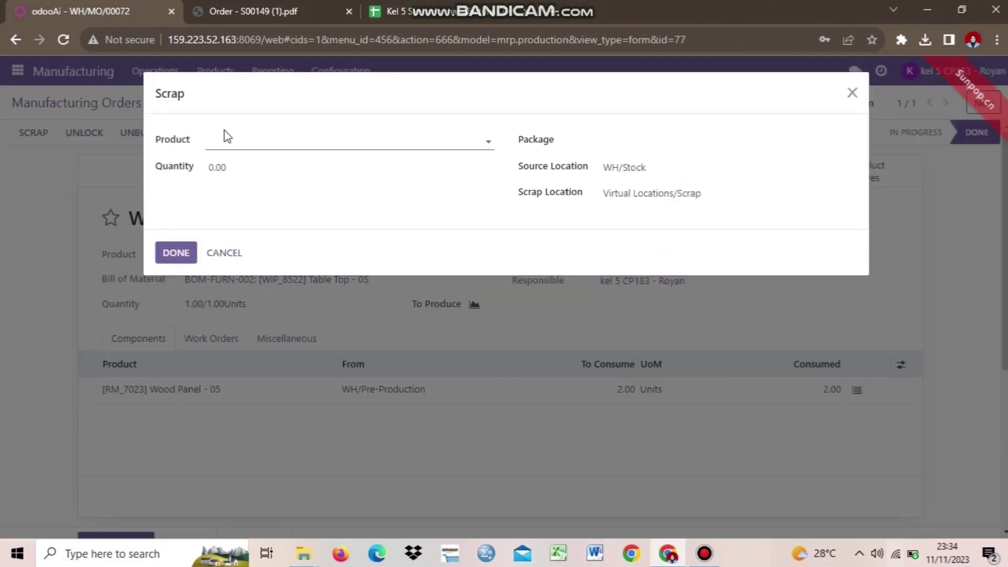
left_click(231, 139)
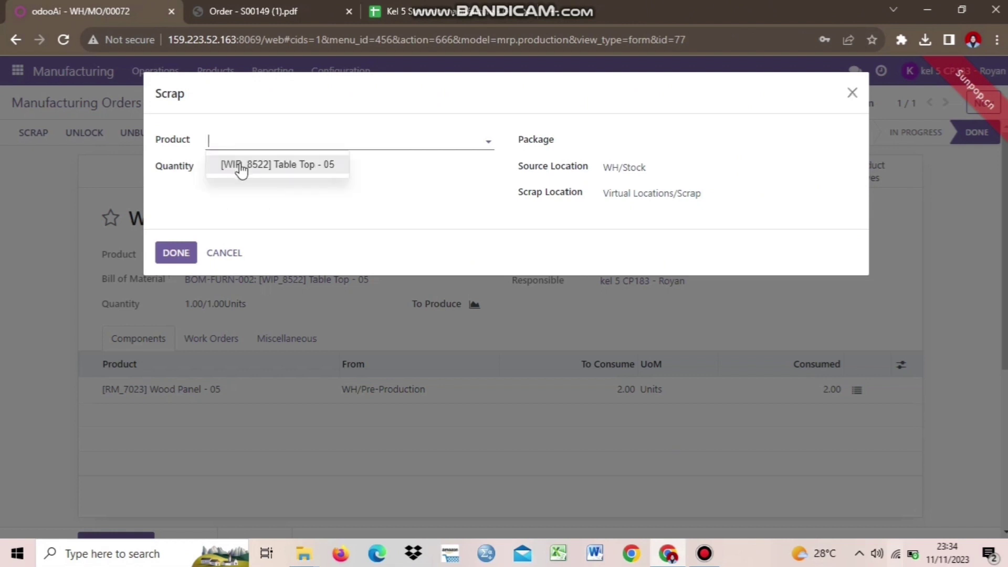
left_click(240, 166)
left_click(245, 169)
key("BackSpace")
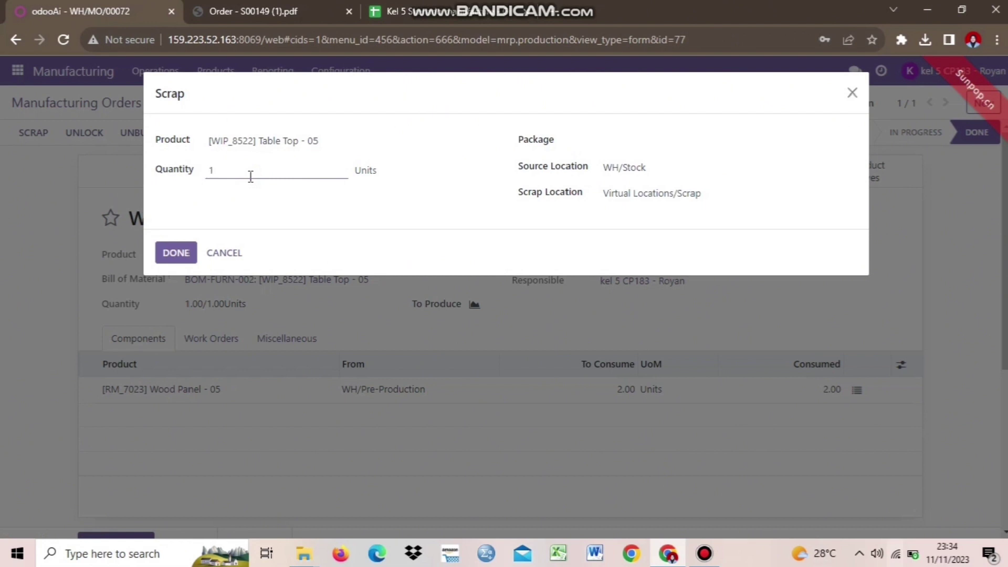
type("1")
left_click(322, 216)
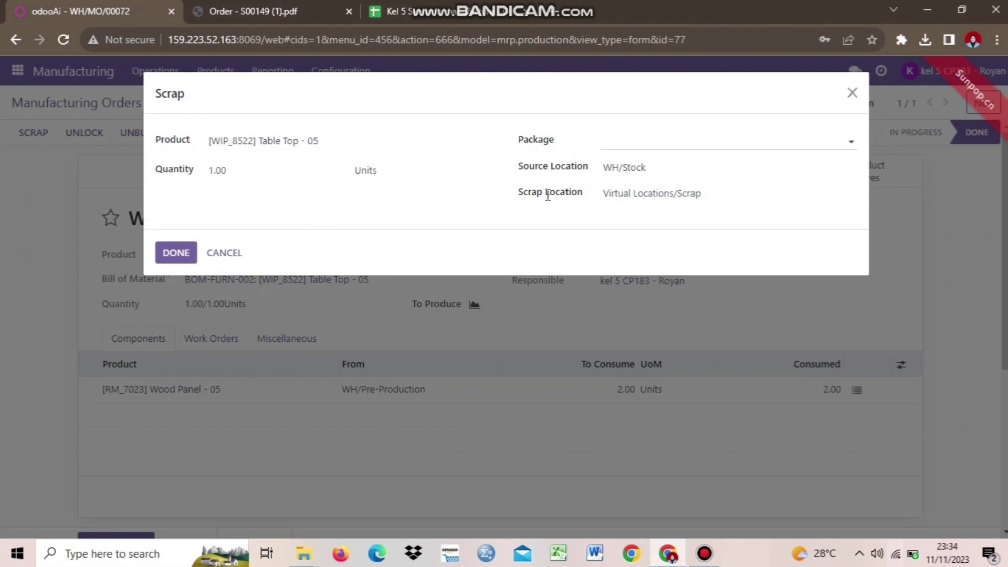
left_click(177, 257)
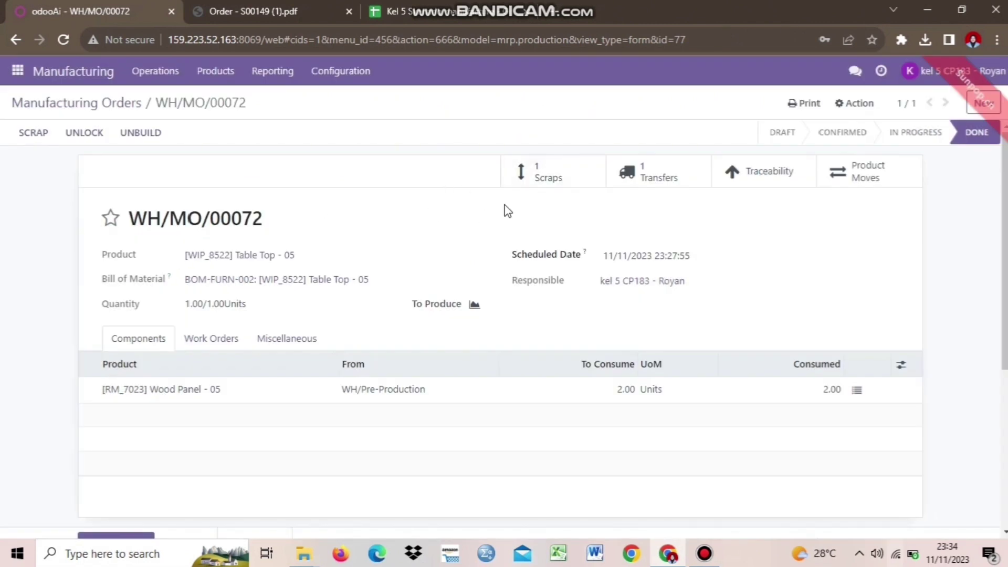
Step: Open scrap order SP/00003 through the order's Scraps smart button
left_click(563, 181)
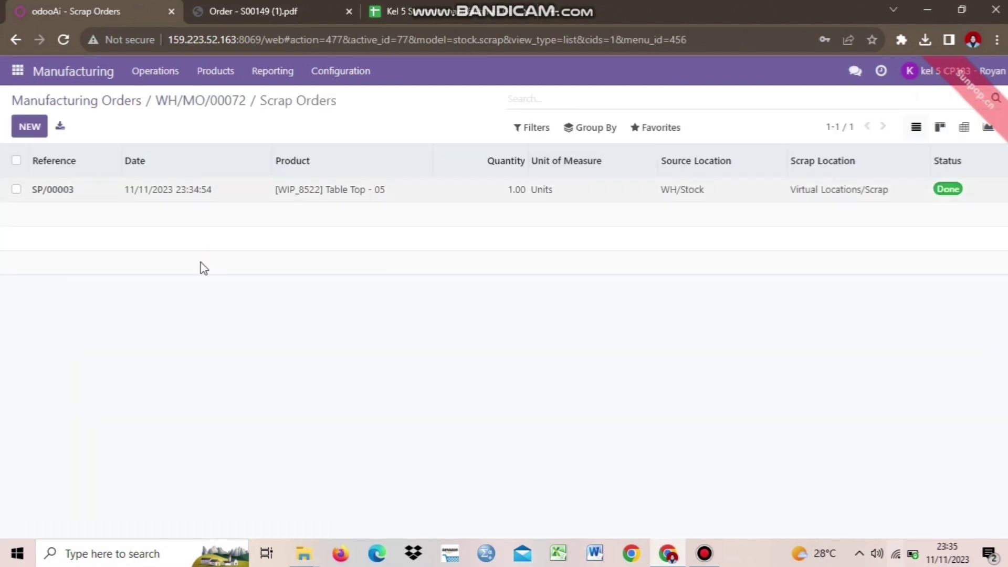
left_click_drag(75, 199, 30, 199)
left_click(127, 202)
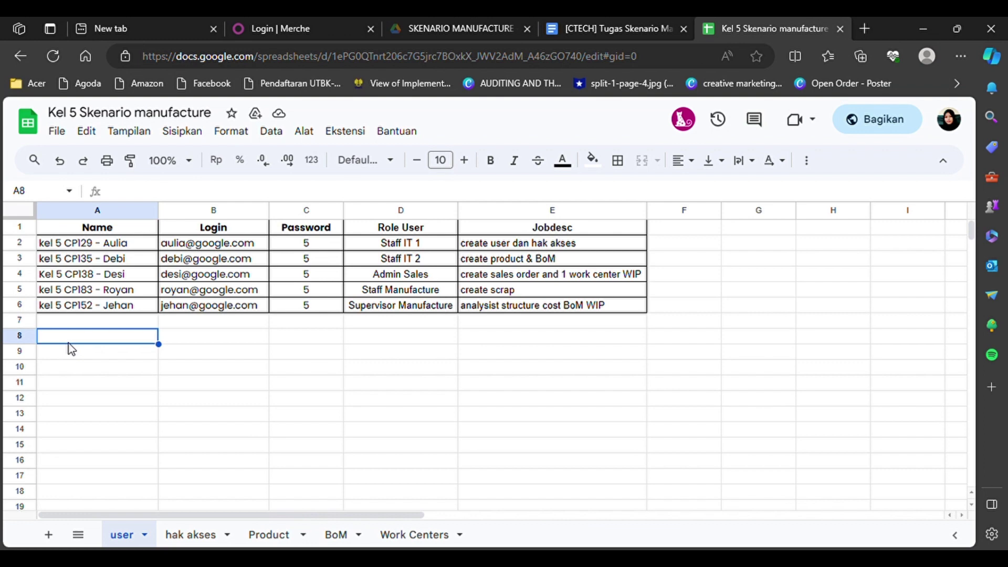
Step: Sign in as the Supervisor Manufacture user with the saved e-mail and account password
left_click(296, 21)
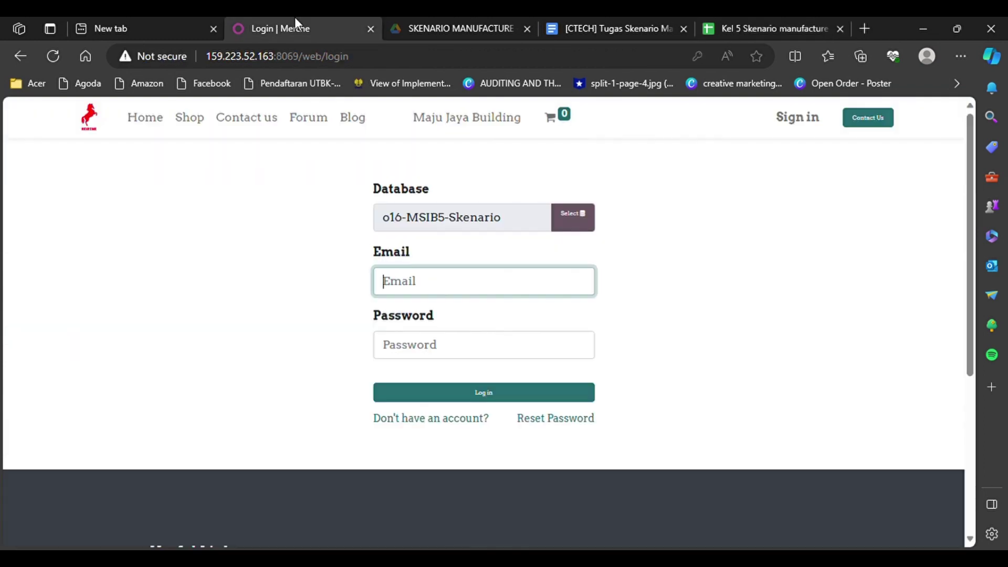
key("ctrl+v")
left_click(288, 293)
left_click(408, 346)
type("1")
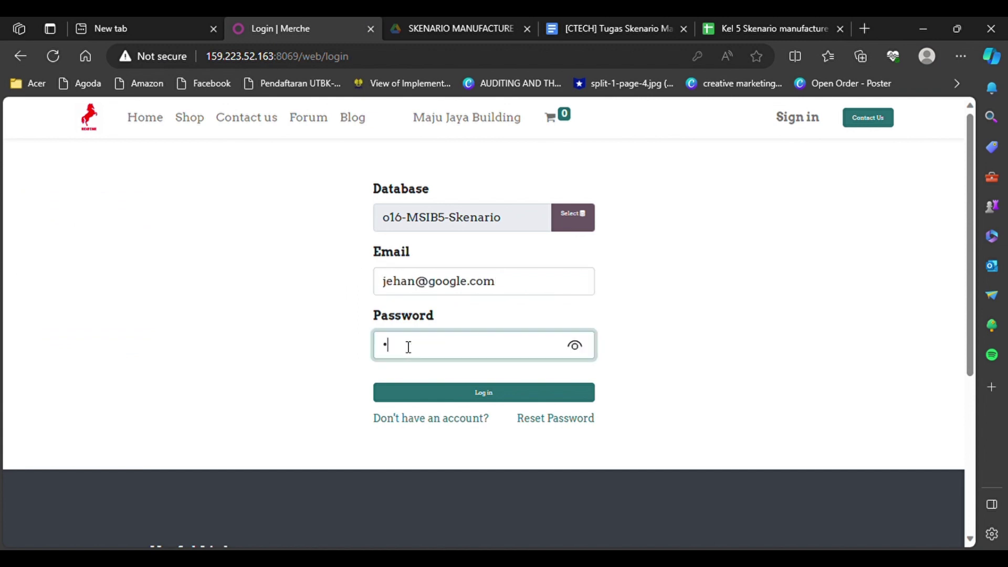
left_click(465, 399)
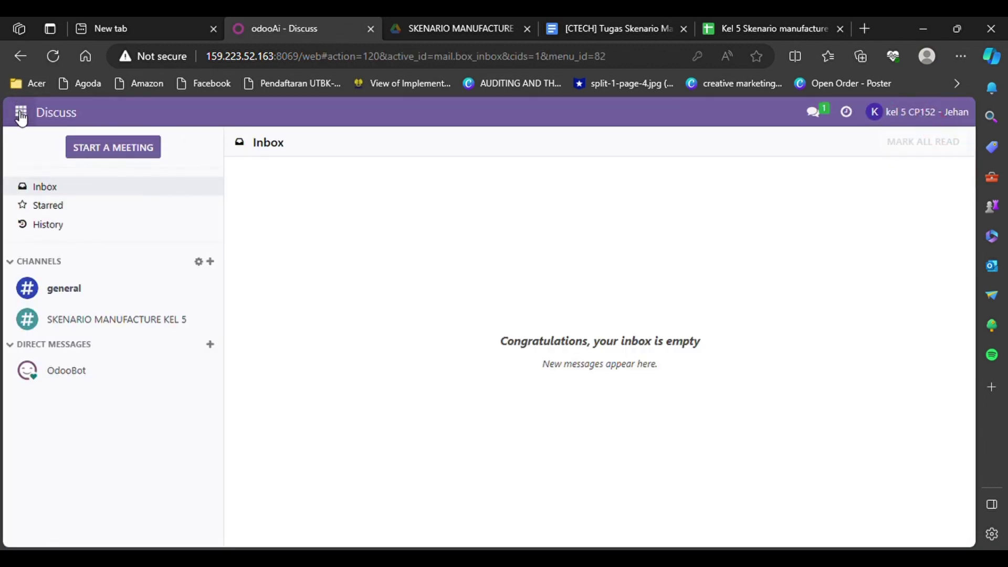
left_click(21, 112)
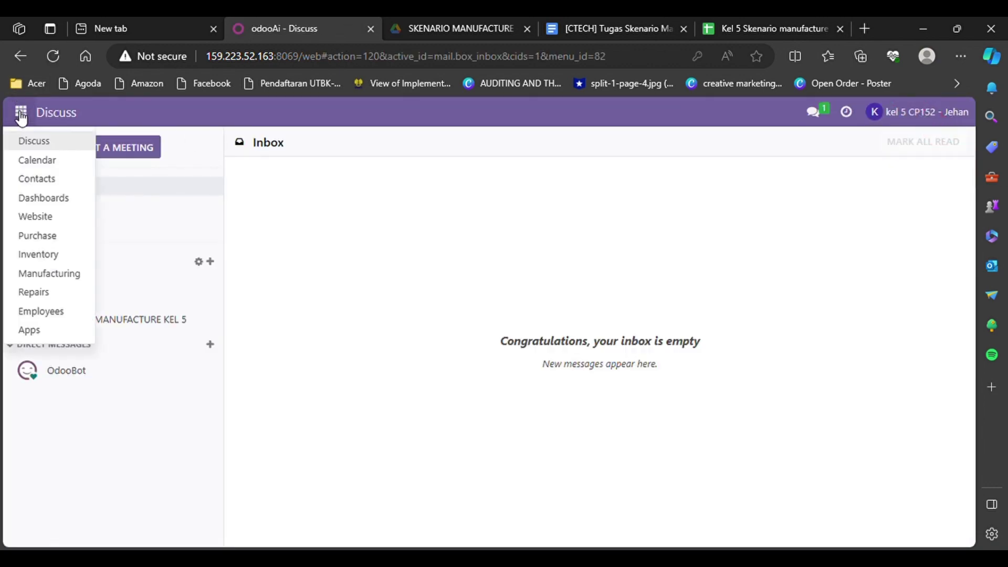
Step: In Manufacturing products, filter by WIP and open [WIP_8522] Table Top - 05
left_click(33, 274)
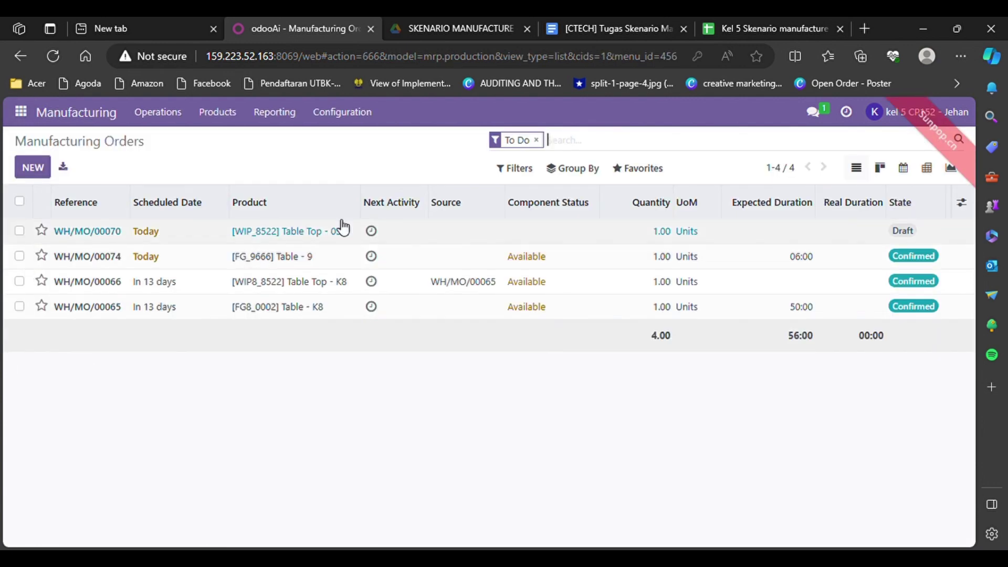
left_click(228, 112)
key("Escape")
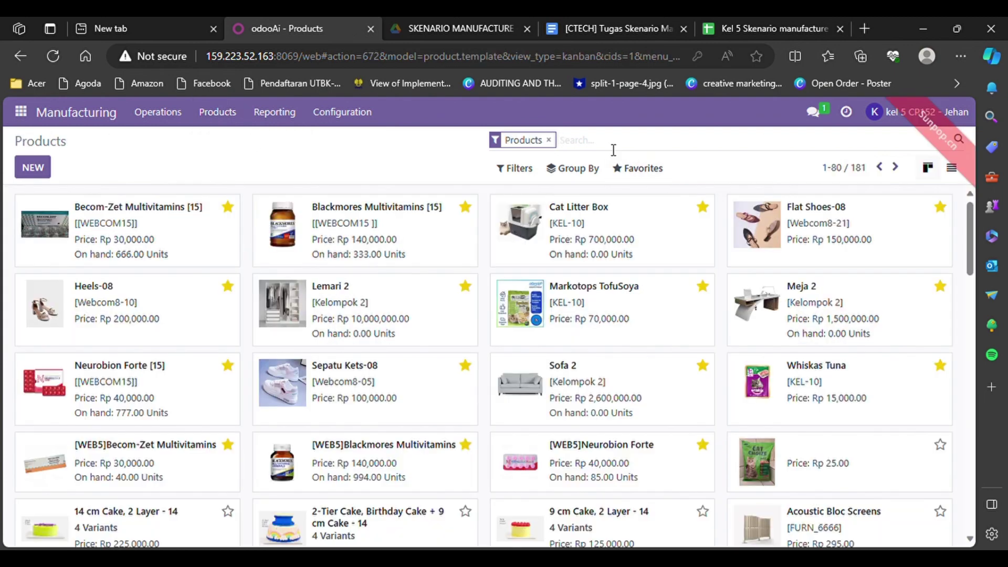
type("WIP")
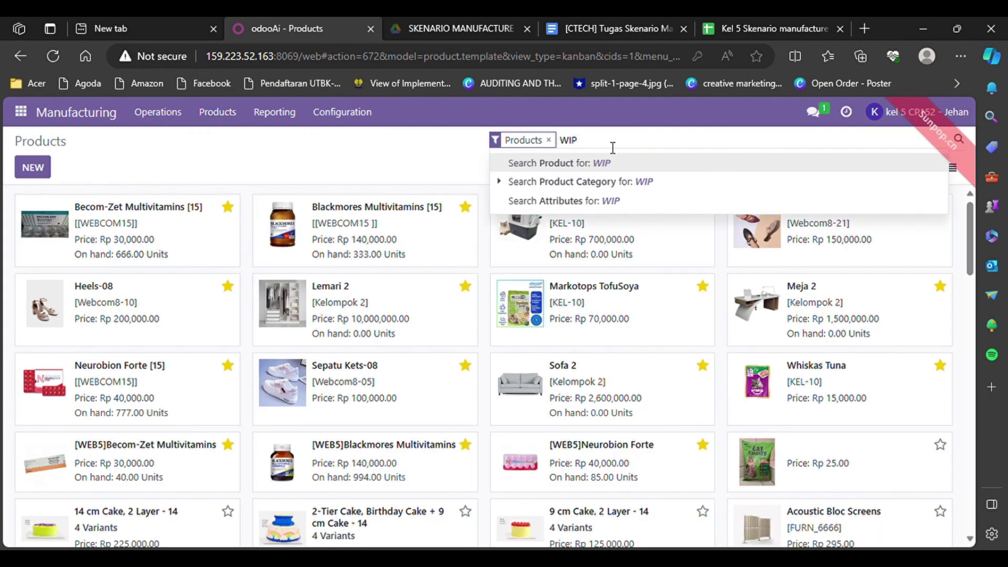
key("Return")
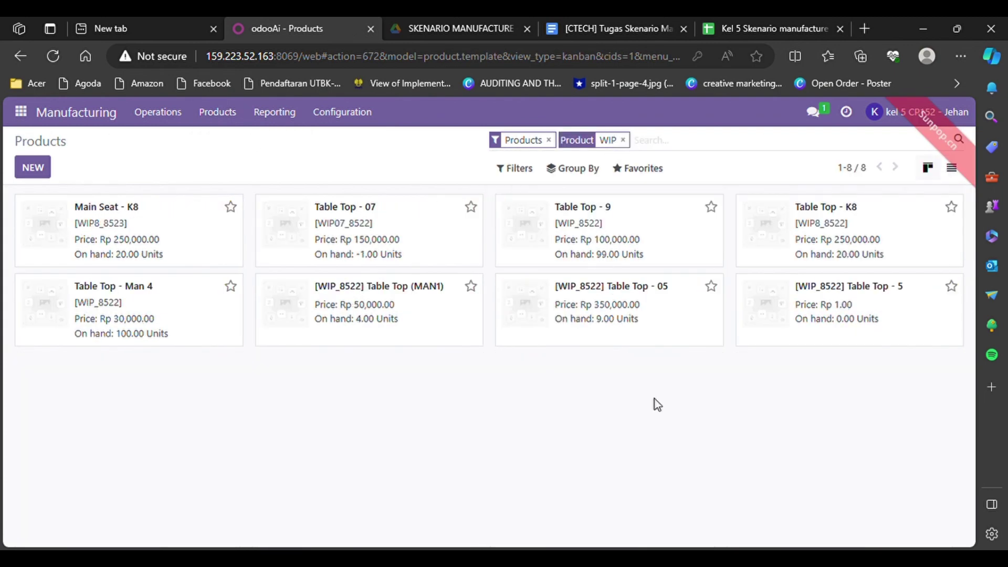
left_click(544, 307)
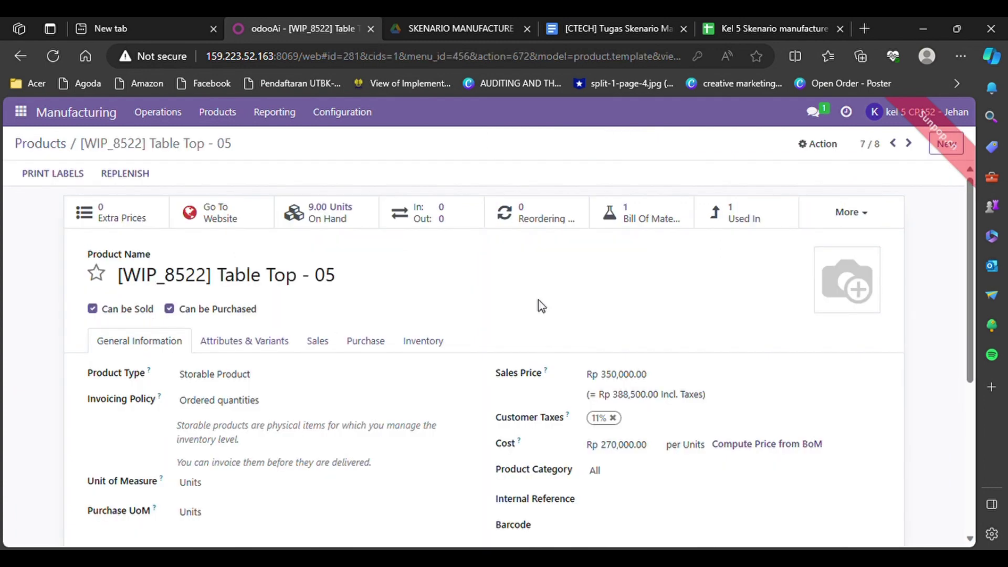
Step: Tick Replenish to Order (MTO) and Manufacture and untick Buy, then discard those unsaved changes
scroll(282, 361, "down", 1)
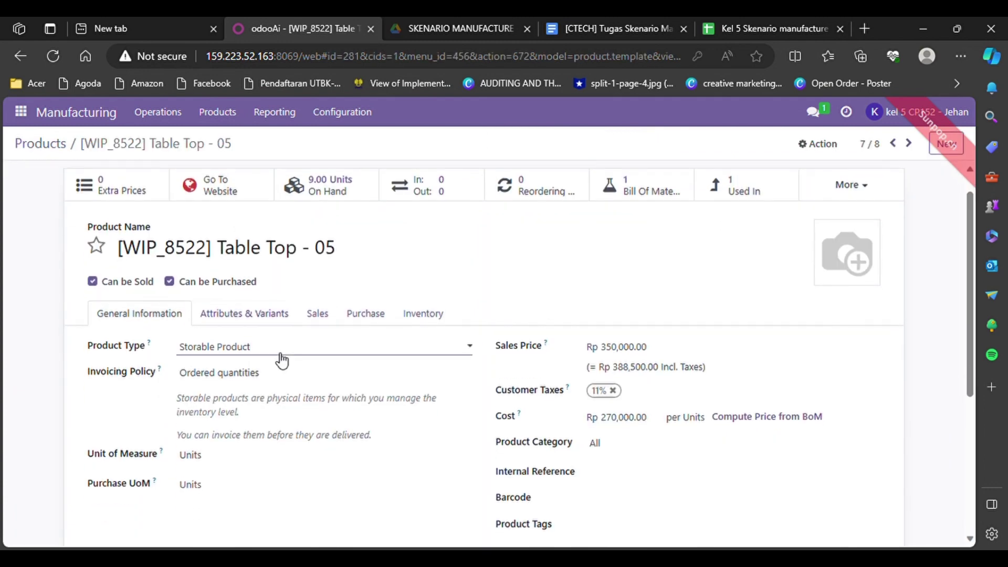
left_click(427, 315)
scroll(422, 316, "down", 3)
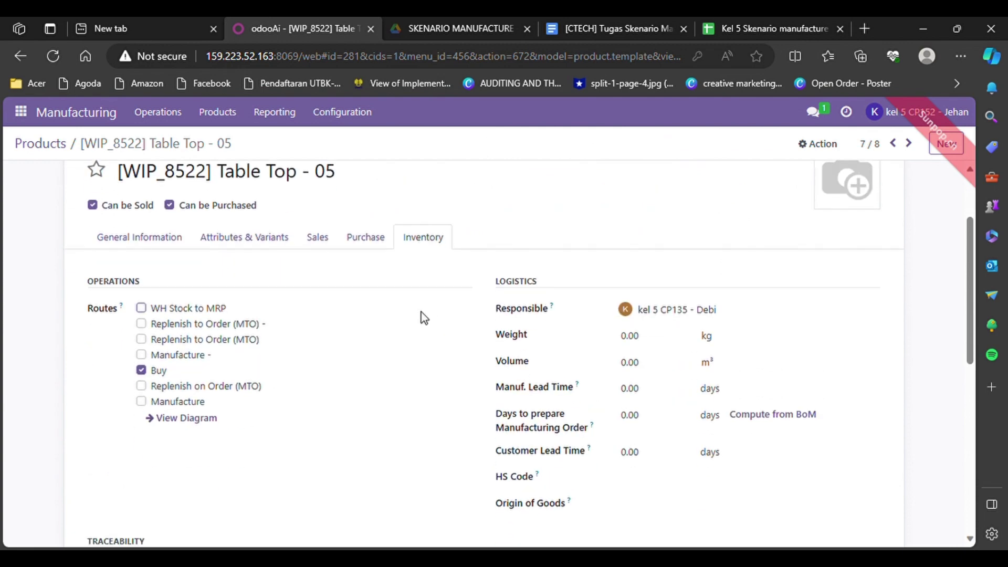
left_click(140, 339)
left_click(142, 403)
left_click(140, 370)
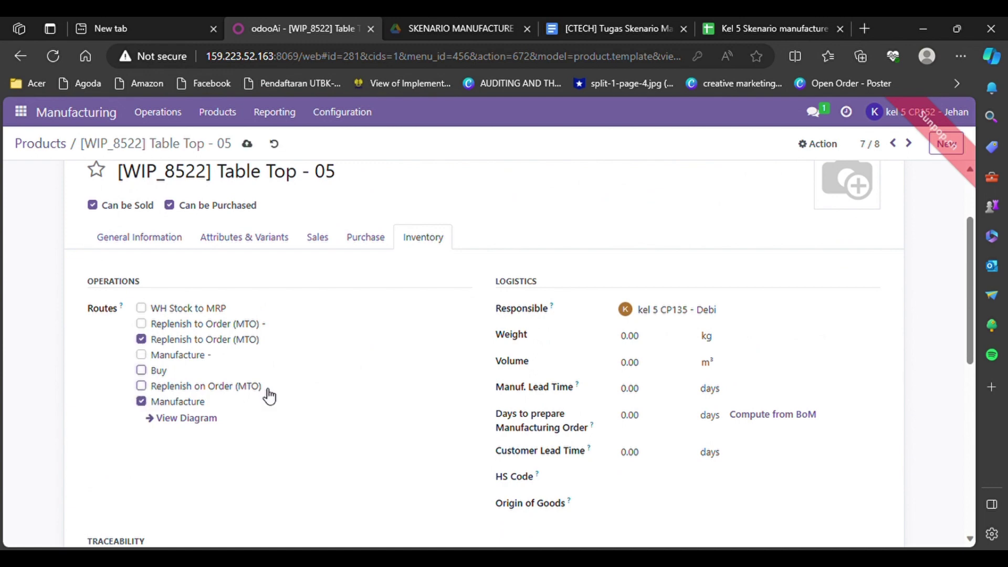
scroll(378, 466, "down", 4)
scroll(380, 465, "up", 6)
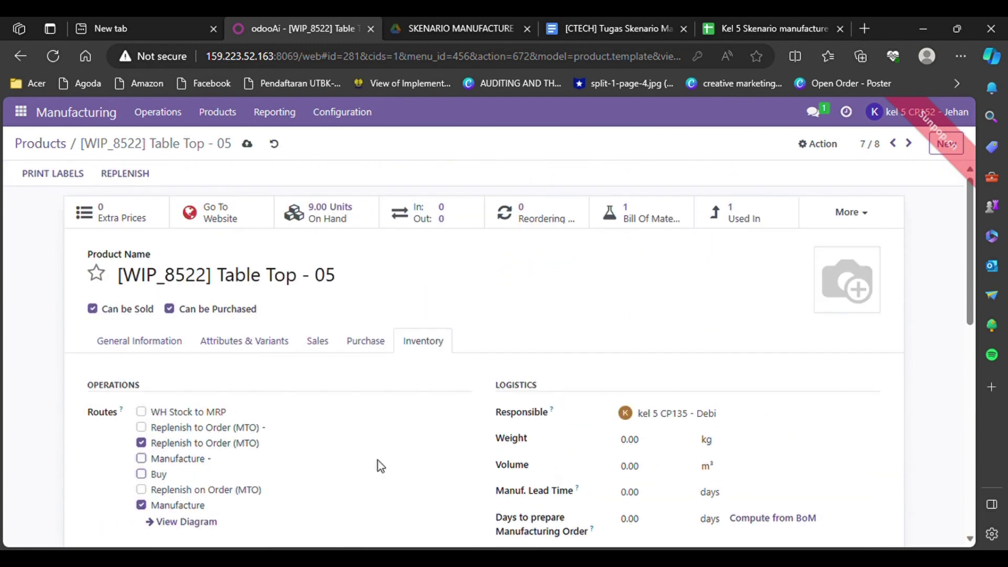
scroll(377, 460, "down", 2)
left_click(273, 143)
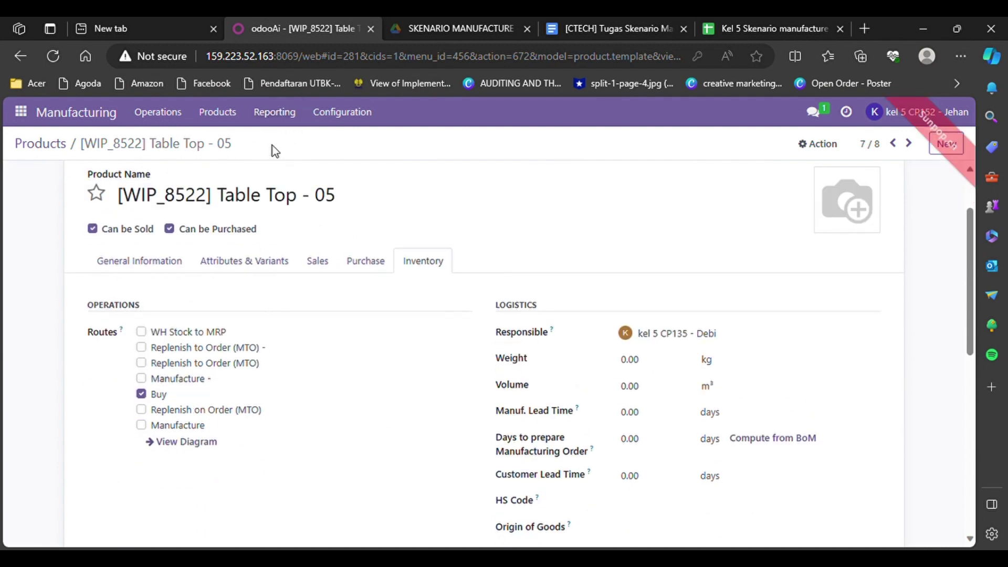
Step: Re-apply the routes on Table Top - 05: Replenish to Order (MTO) and Manufacture on, Buy off
left_click(140, 362)
left_click(141, 424)
left_click(141, 394)
scroll(235, 446, "down", 10)
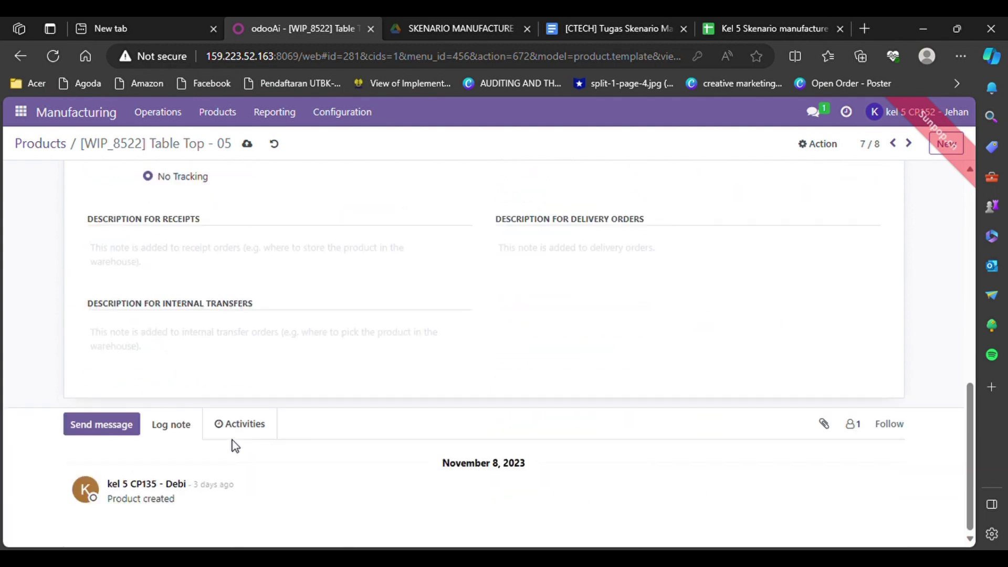
scroll(234, 446, "up", 10)
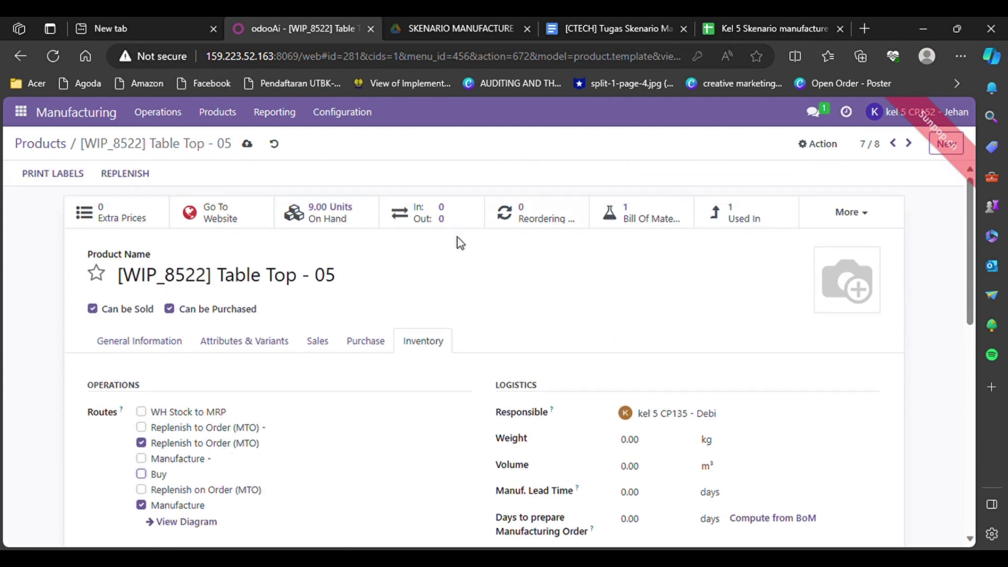
left_click(158, 351)
left_click(416, 340)
scroll(417, 340, "down", 1)
left_click(232, 112)
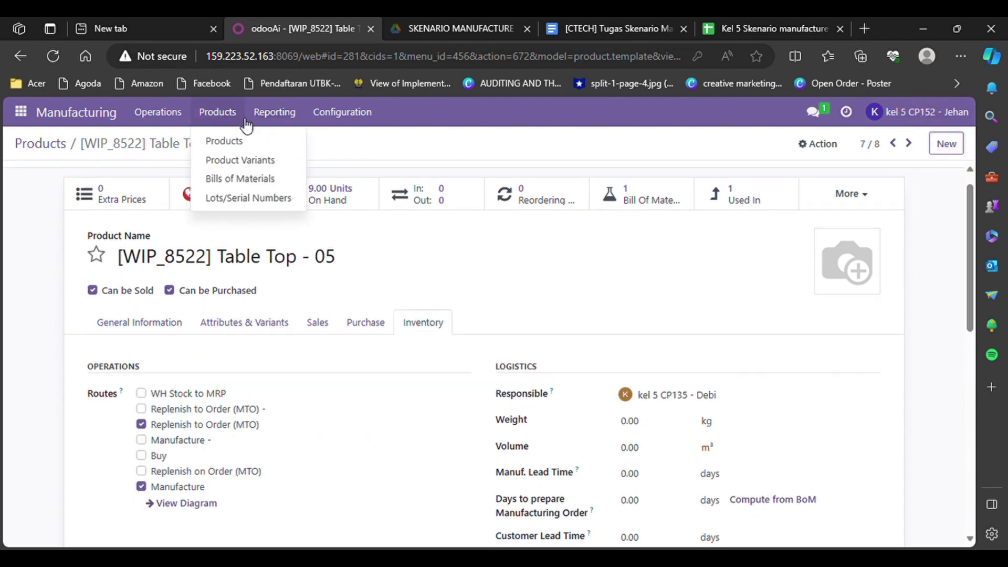
Step: Search the products for FG and open [KL05]FG_78286 Table Kit
left_click(241, 142)
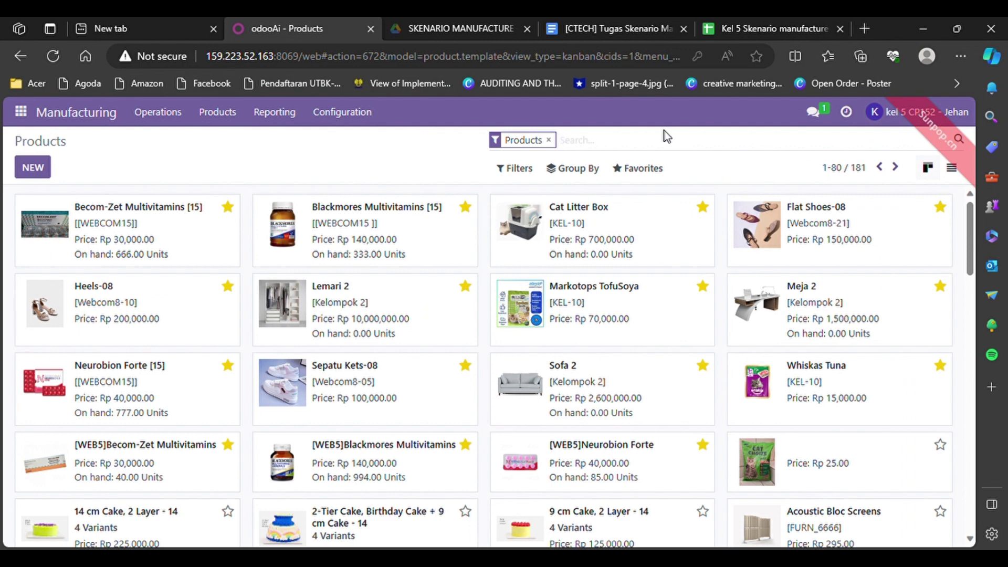
left_click(630, 150)
type("F")
type("G")
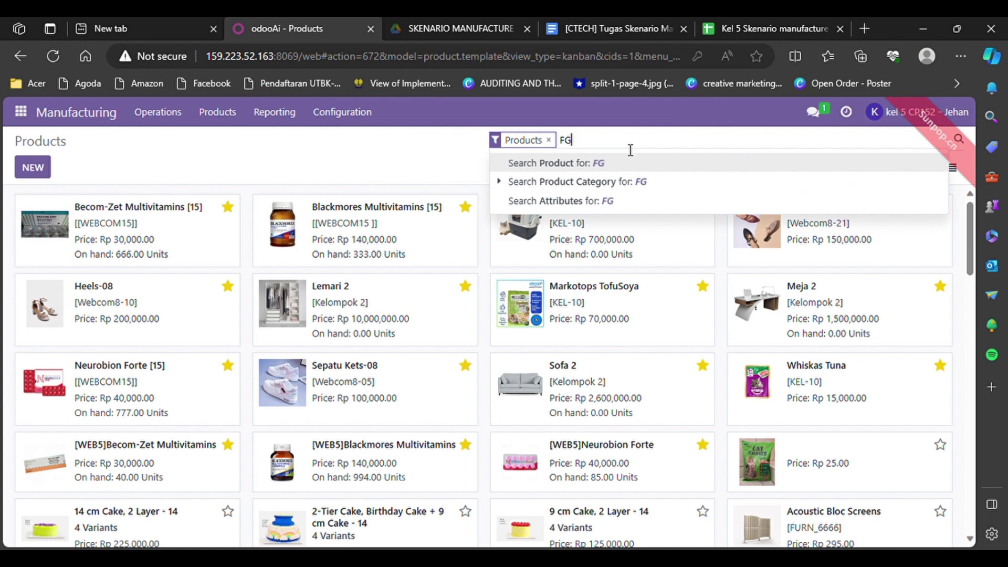
key("Return")
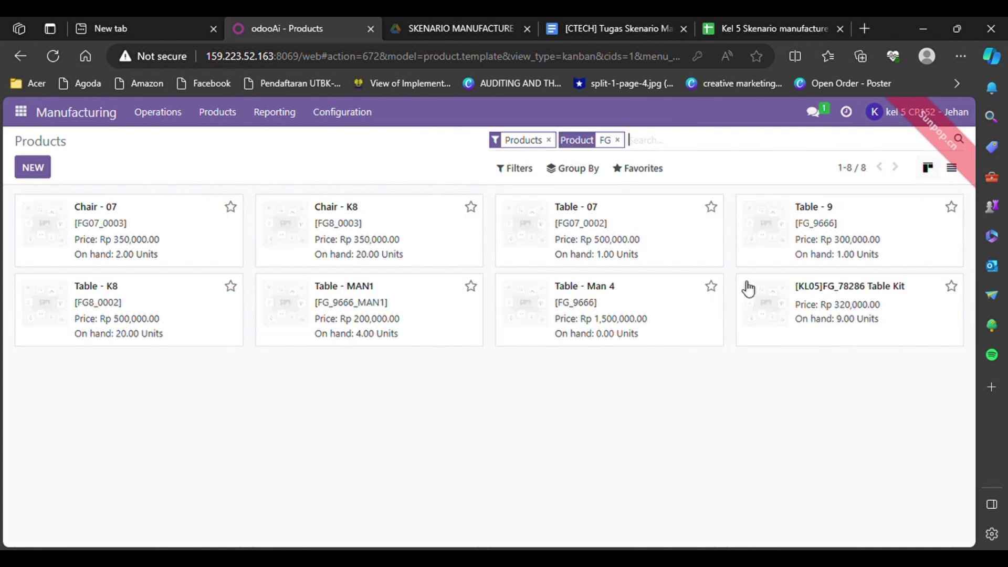
left_click(778, 303)
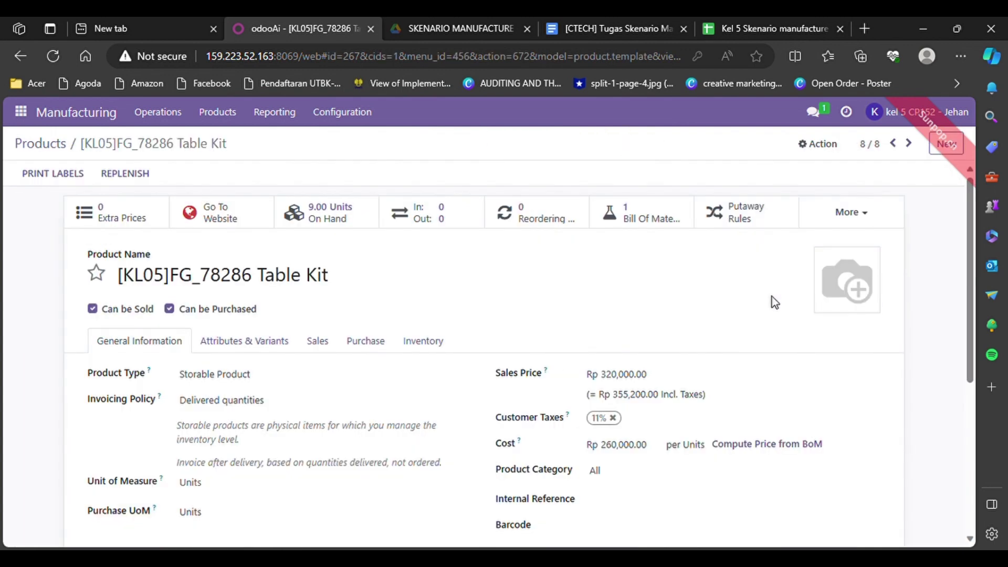
Step: Tick the Replenish to Order (MTO) route on Table Kit, keeping Buy
scroll(551, 364, "down", 2)
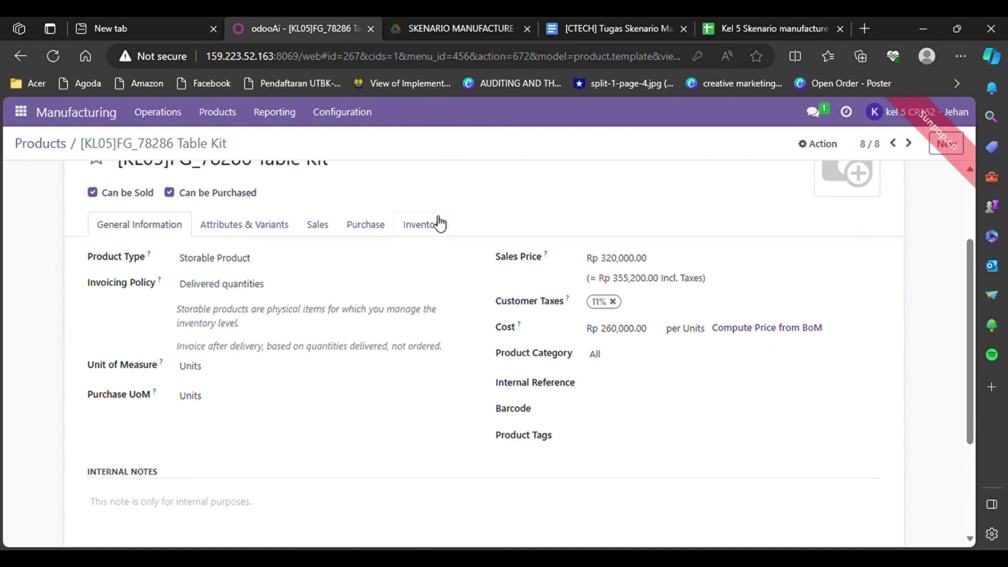
left_click(434, 225)
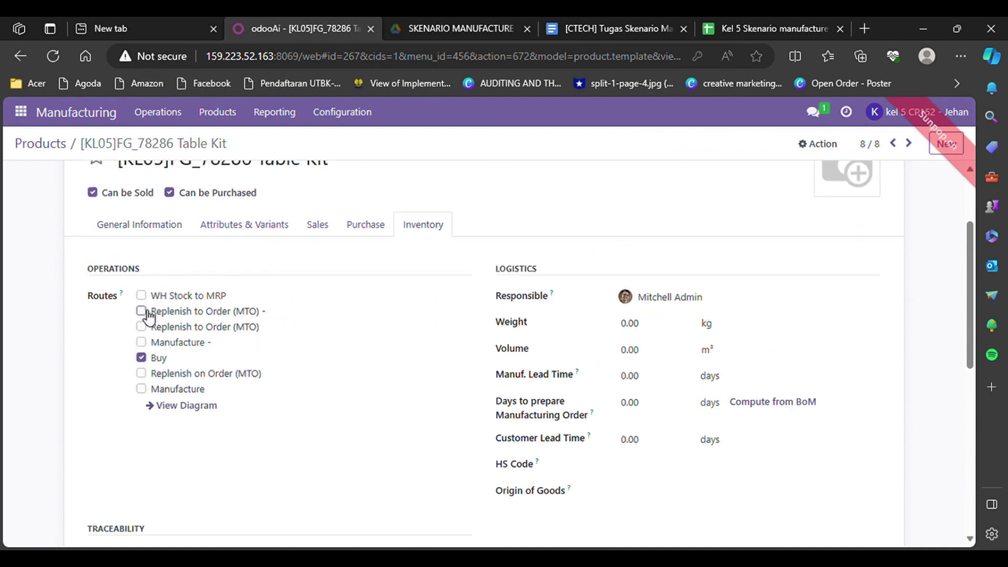
left_click(140, 326)
scroll(189, 311, "up", 2)
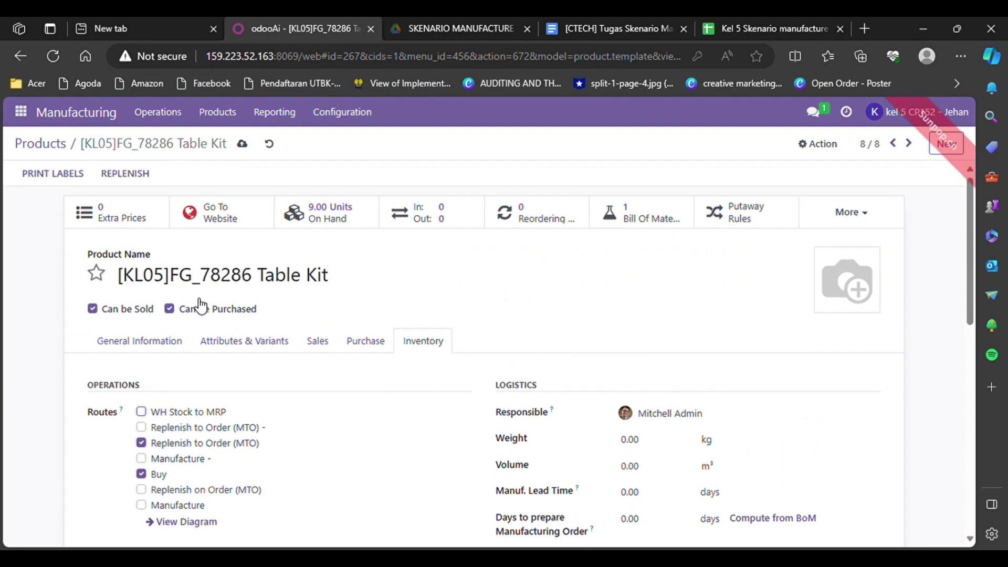
left_click(228, 116)
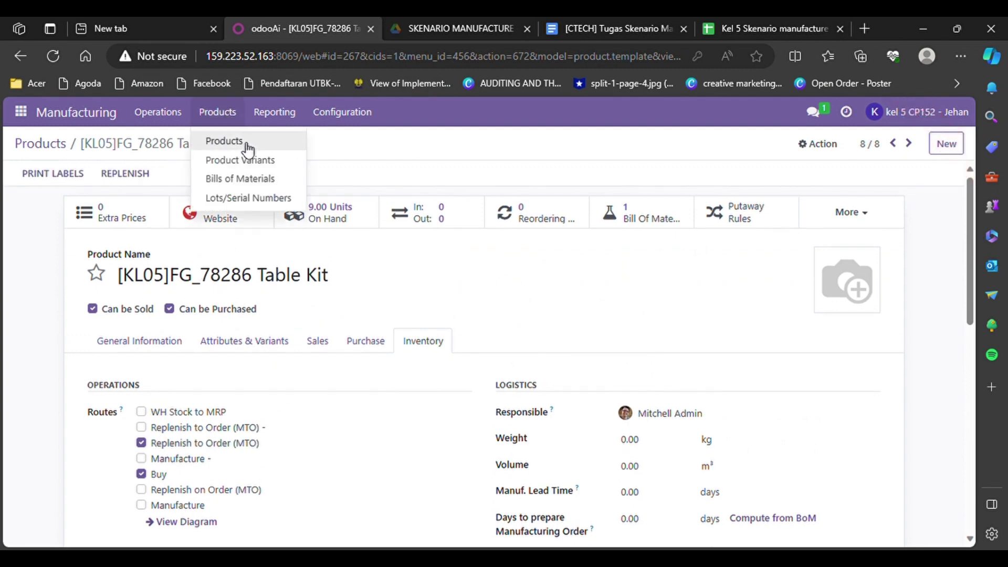
Step: Filter the products by RM and open [RM_7023] Wood Panel - 05
left_click(246, 146)
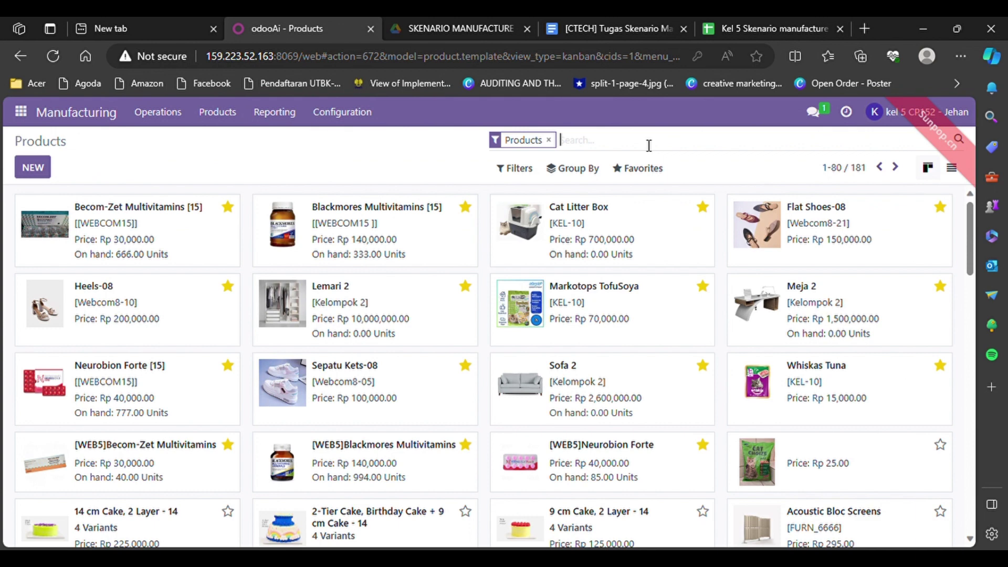
type("RM")
key("Return")
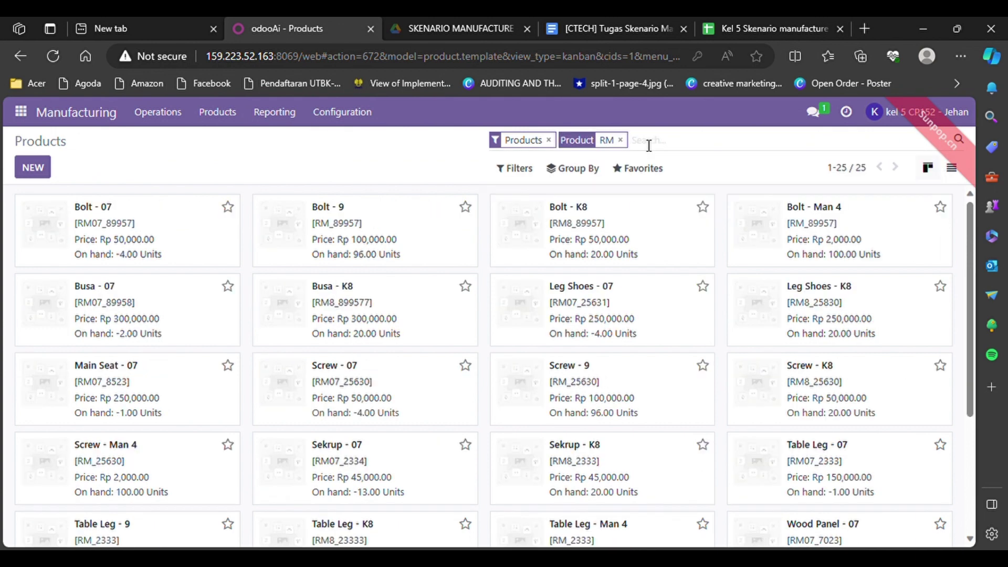
scroll(623, 434, "down", 4)
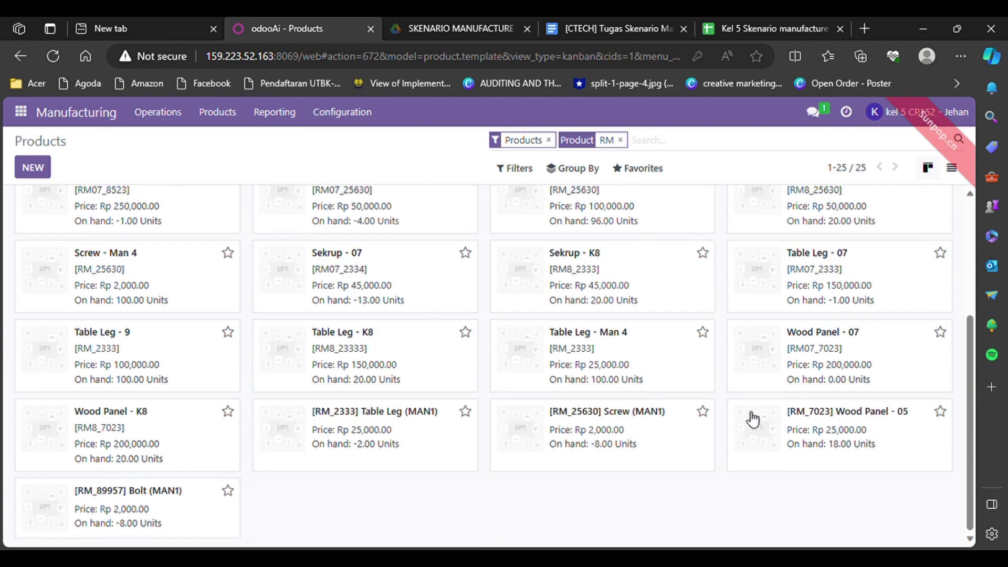
left_click(772, 420)
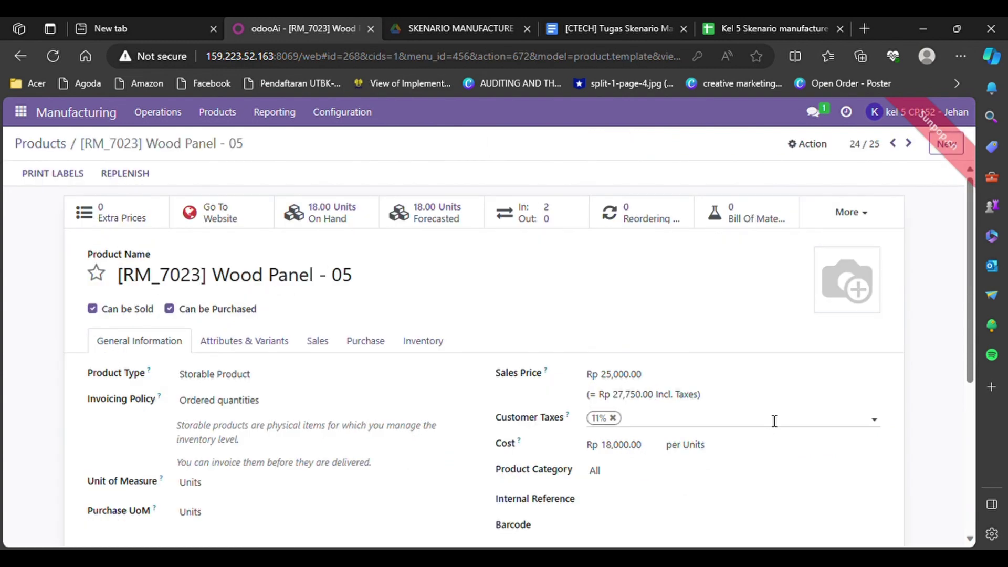
Step: Tick the Replenish to Order (MTO) route on Wood Panel - 05, keeping Buy
left_click(435, 344)
scroll(435, 344, "down", 1)
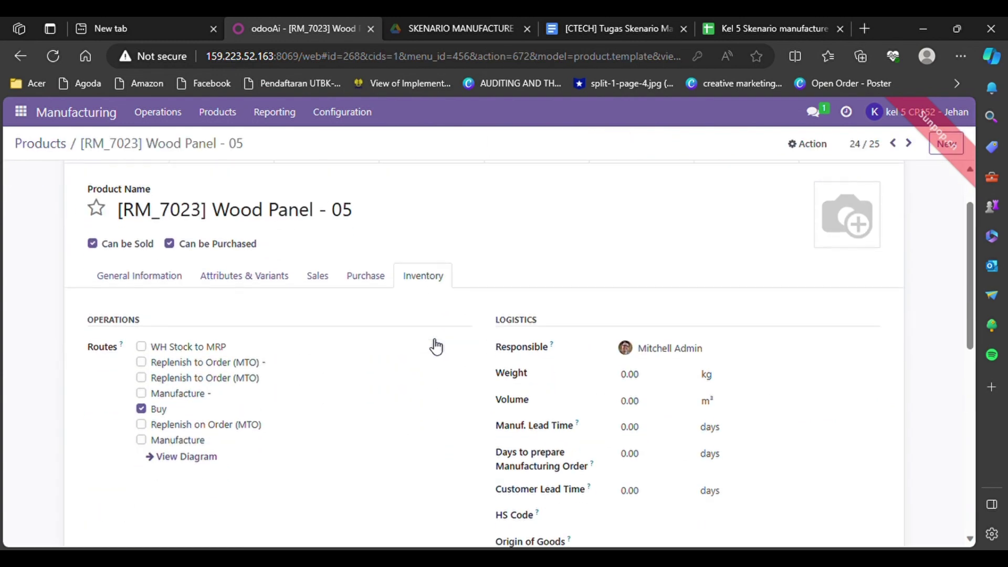
left_click(141, 378)
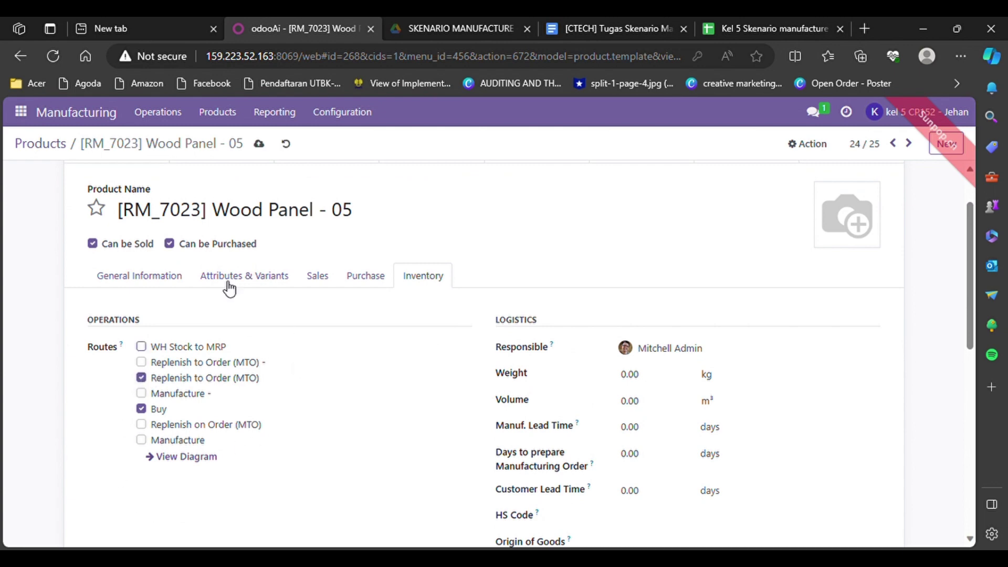
scroll(188, 259, "up", 1)
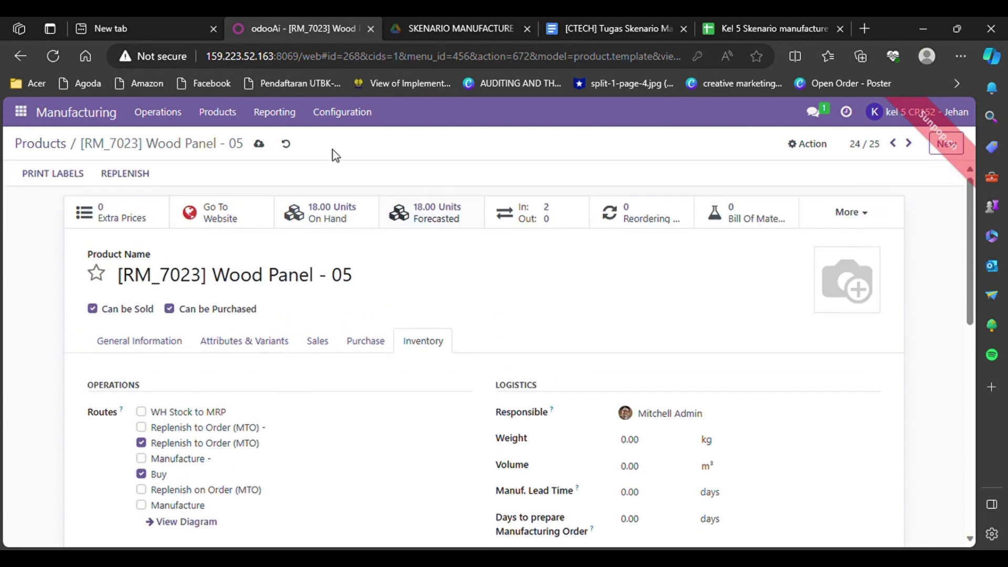
left_click(239, 123)
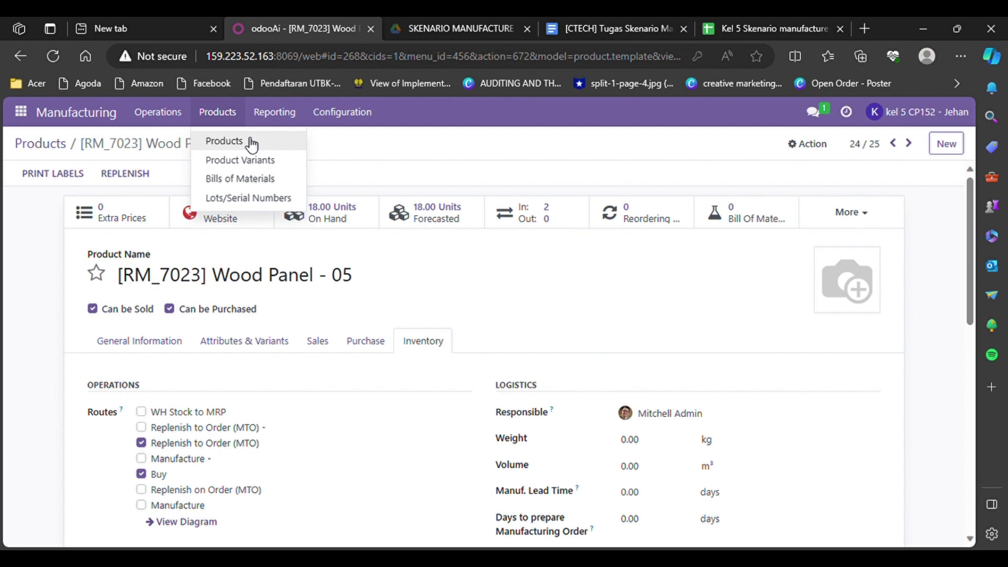
Step: Open the Table Top - 05 bill of materials and view its cost overview
left_click(273, 112)
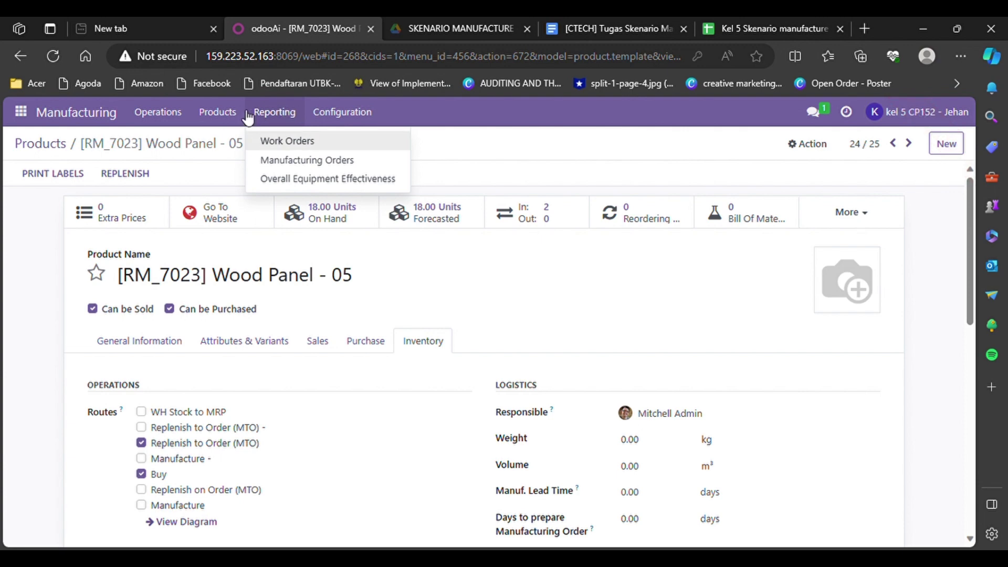
left_click(239, 110)
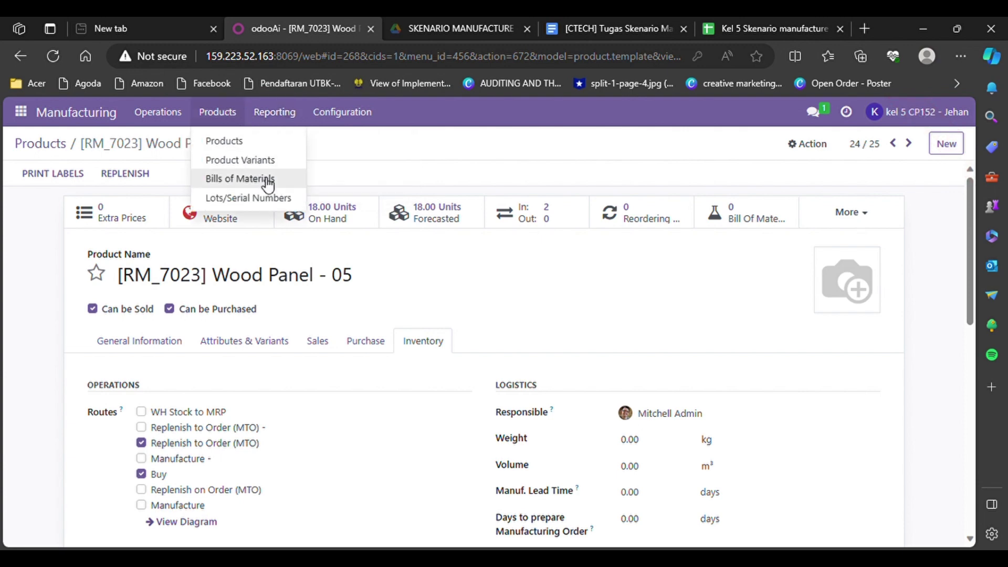
left_click(267, 180)
scroll(149, 396, "down", 3)
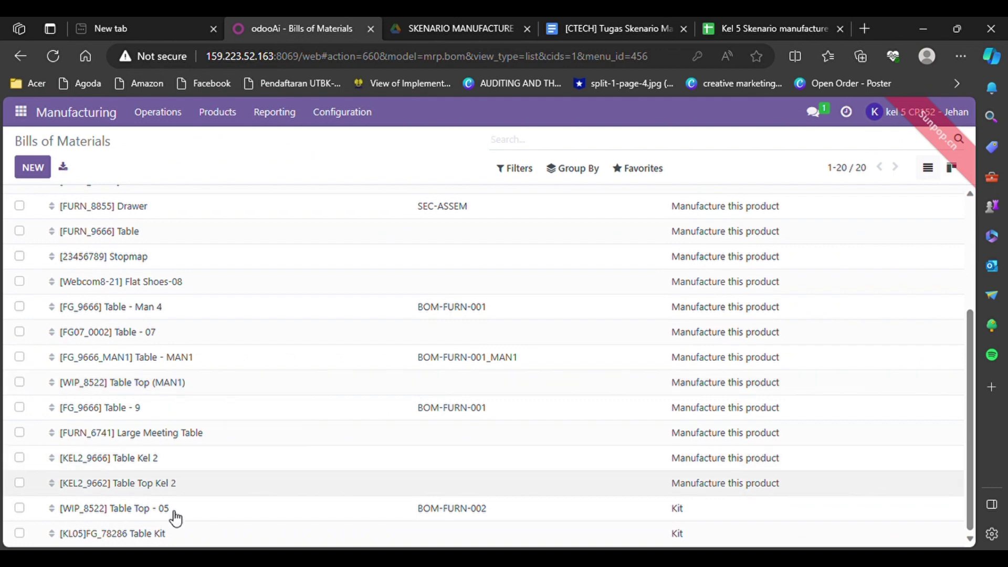
left_click(109, 509)
left_click(854, 189)
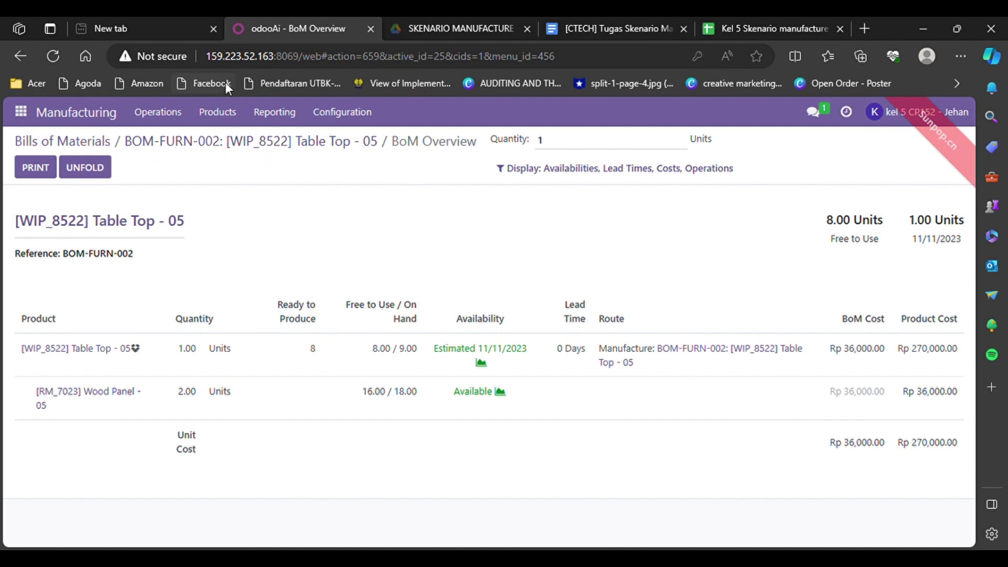
Step: Open the Table Kit bill of materials and view its cost overview
left_click(234, 120)
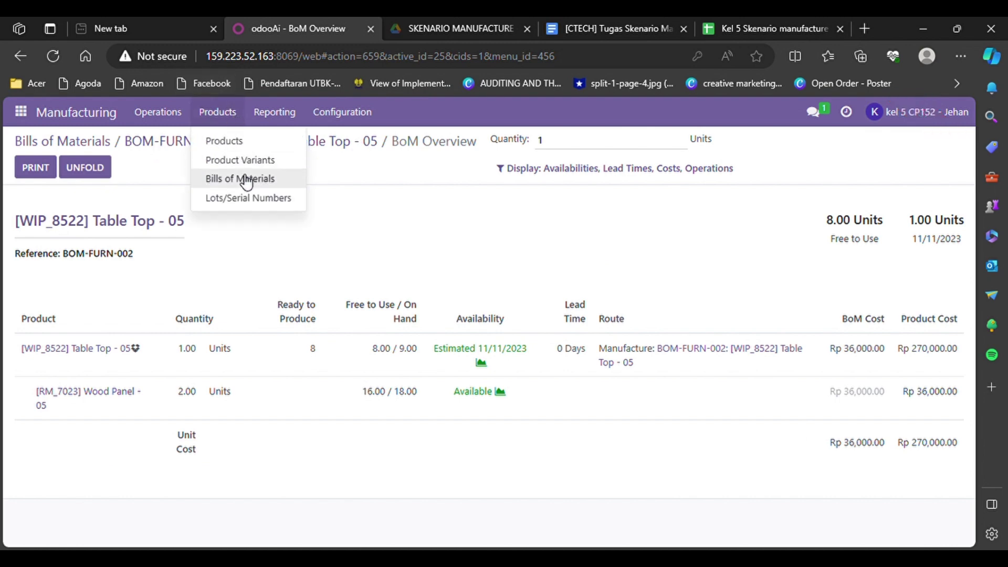
left_click(246, 180)
scroll(213, 414, "down", 3)
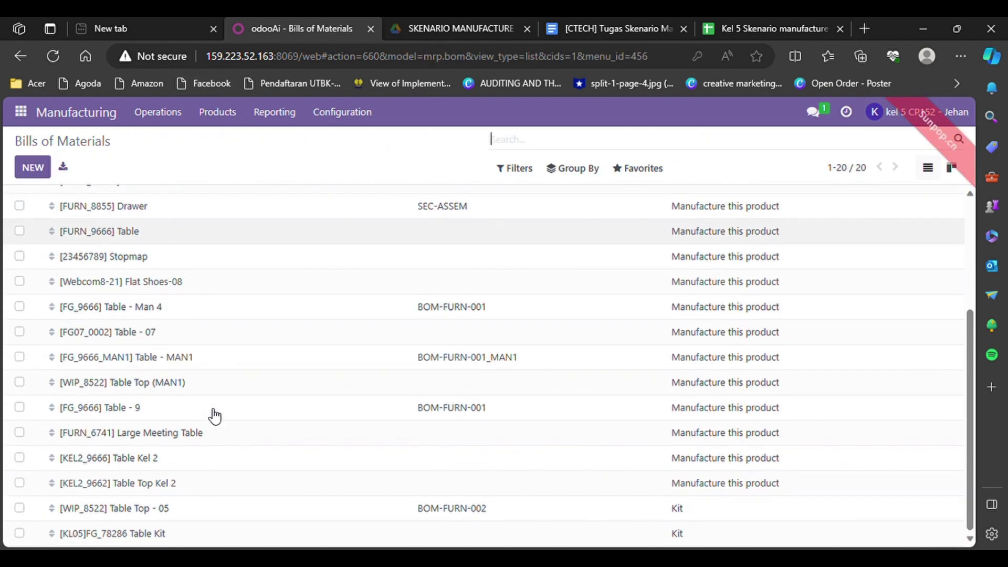
left_click(151, 534)
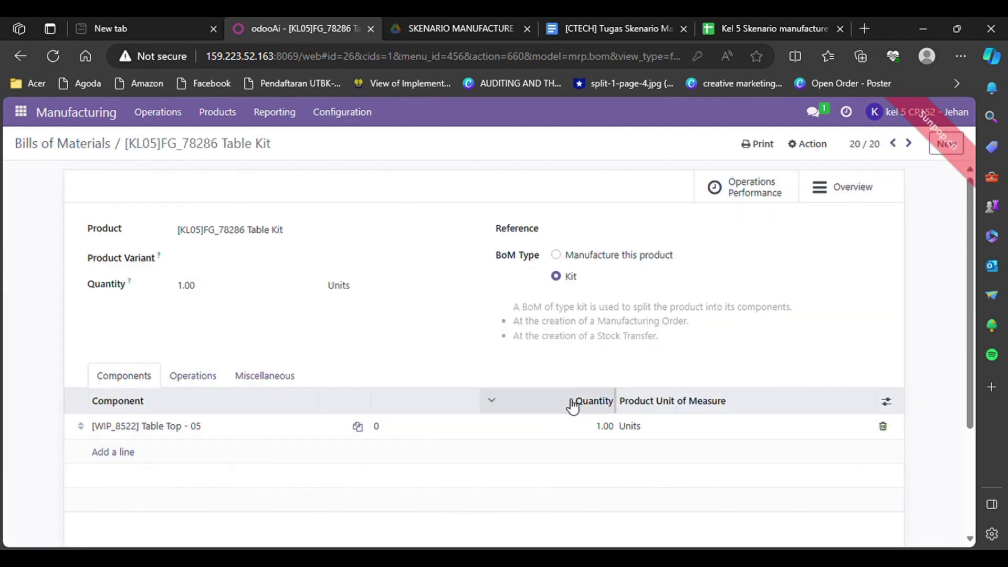
left_click(845, 202)
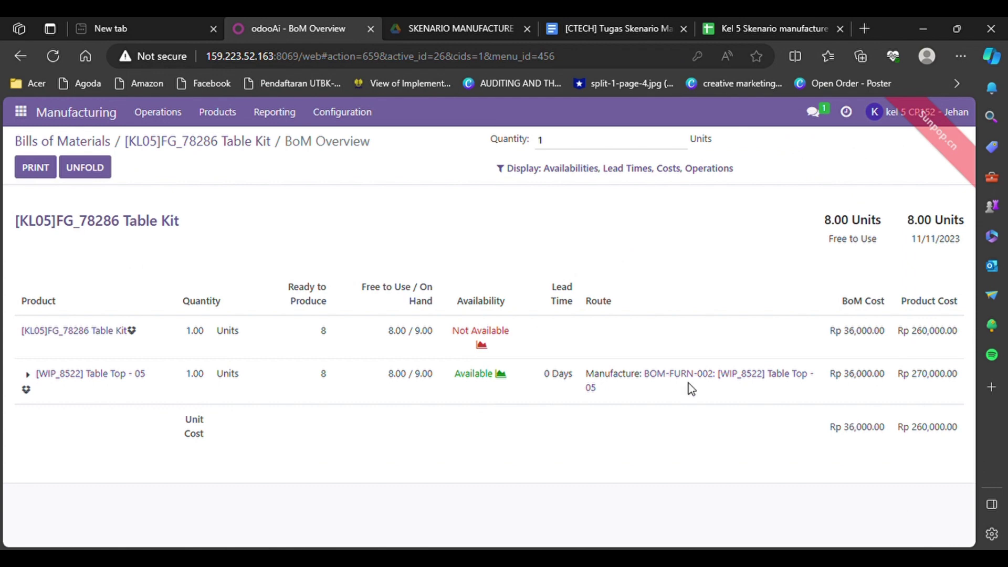